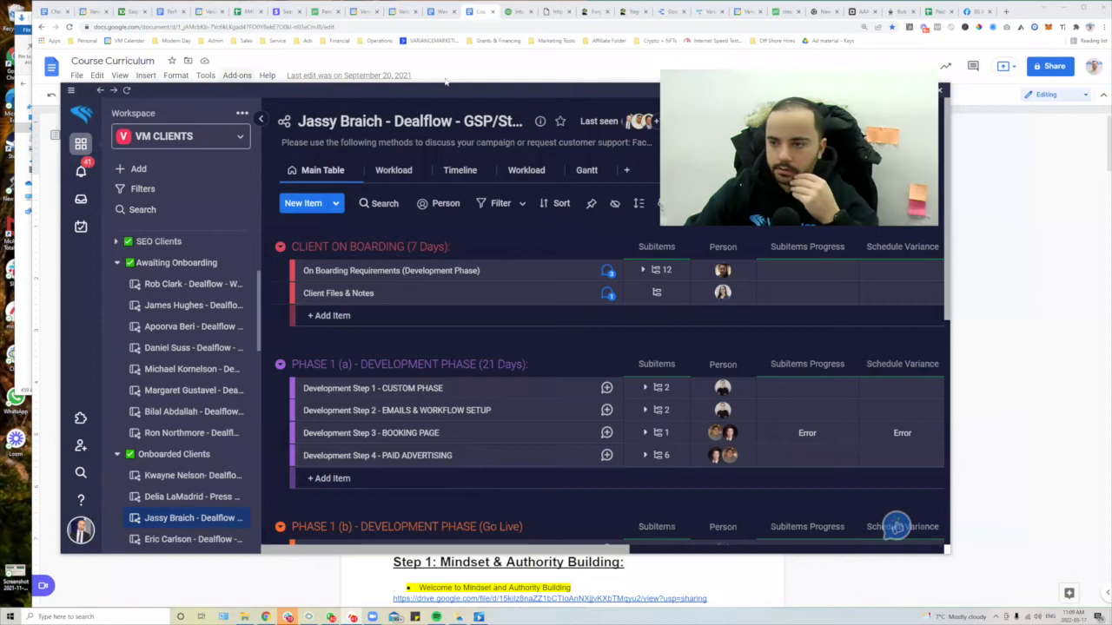
# - Maximize monday.com, open the client's Dealflow – Premium board under Awaiting Onboarding, and glance at the workspace list
pyautogui.click(918, 91)
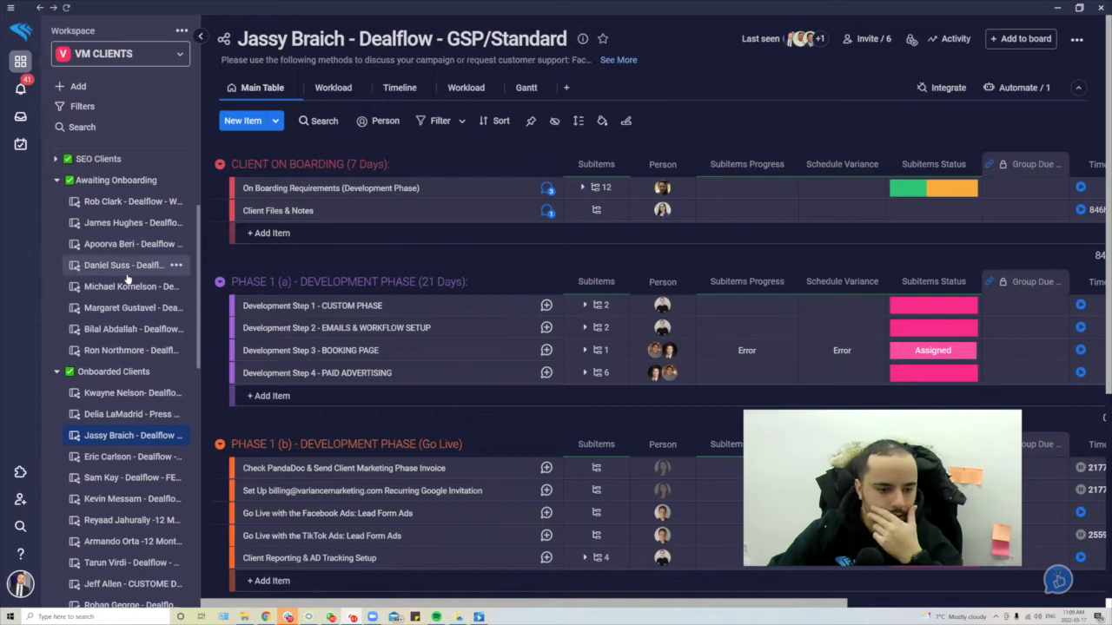
pyautogui.click(121, 330)
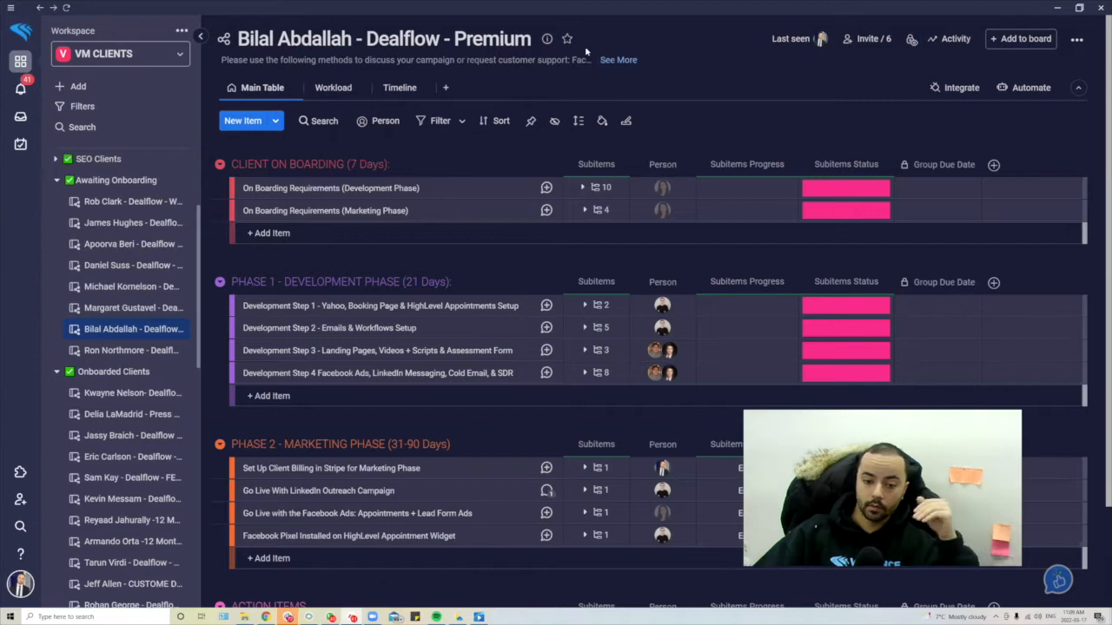
pyautogui.click(153, 53)
pyautogui.scroll(-1, 144, 190)
pyautogui.scroll(1, 144, 189)
pyautogui.click(118, 57)
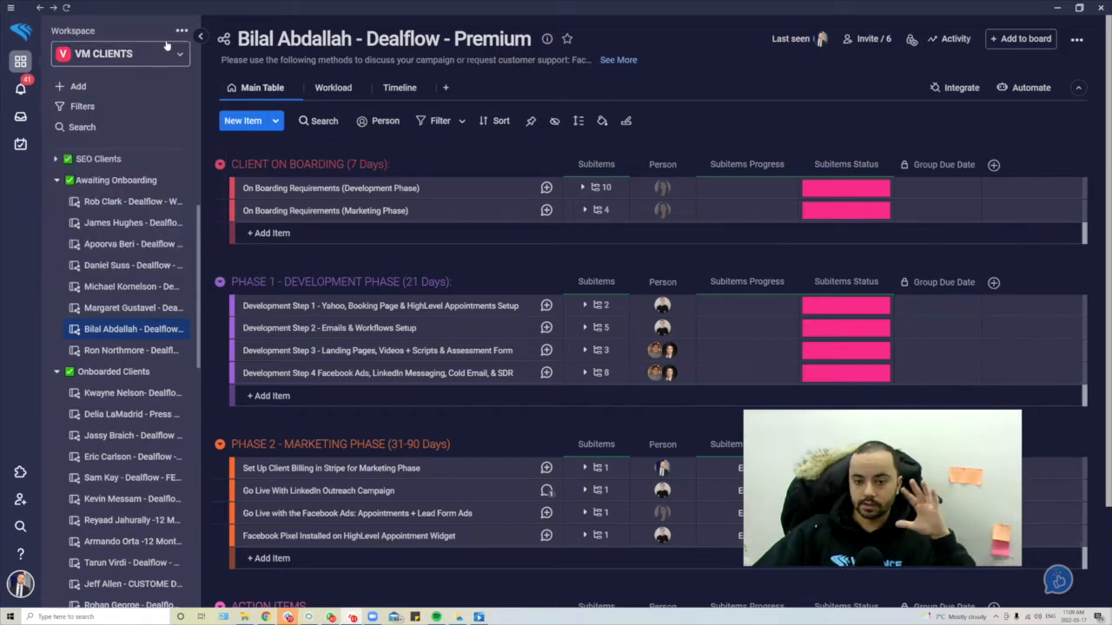
# - In a new Chrome tab, search 'monday .com' and open the official site's Inbox
pyautogui.click(266, 616)
pyautogui.click(1006, 11)
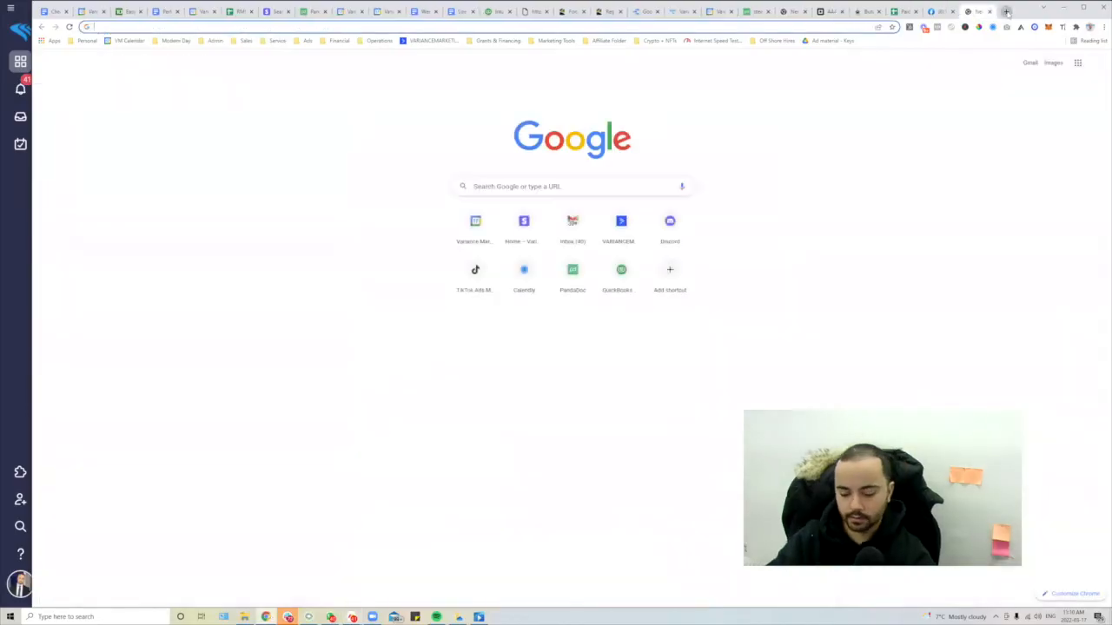
pyautogui.write('monday .com')
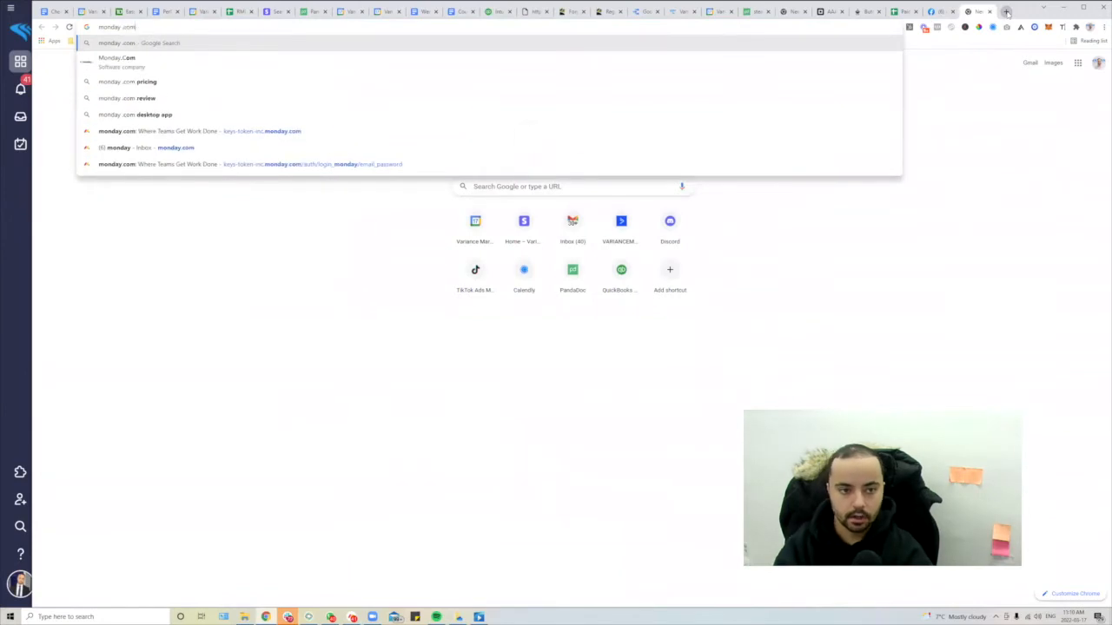
pyautogui.press('Return')
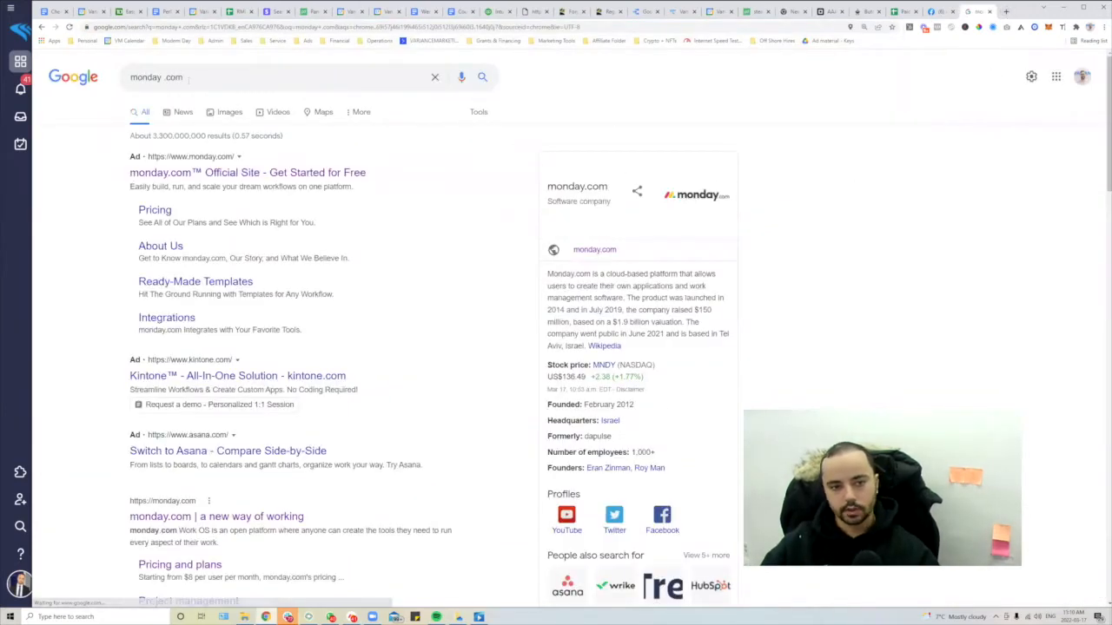
pyautogui.scroll(-5, 178, 135)
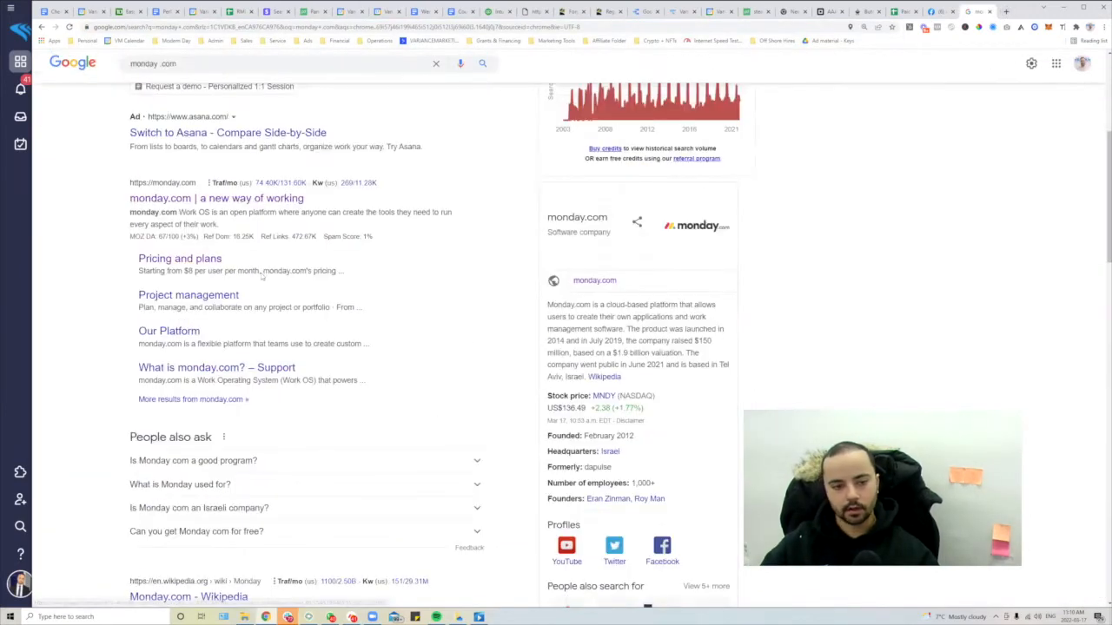
pyautogui.click(272, 199)
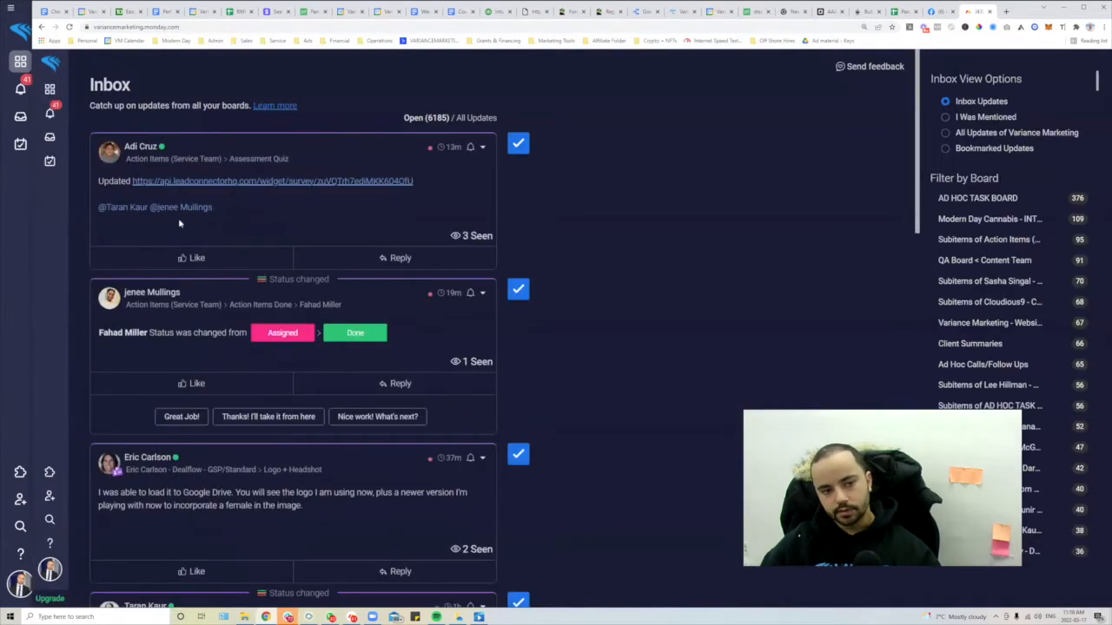
# - Close the monday.com Inbox tab and return to the desktop app's Dealflow board
pyautogui.click(991, 13)
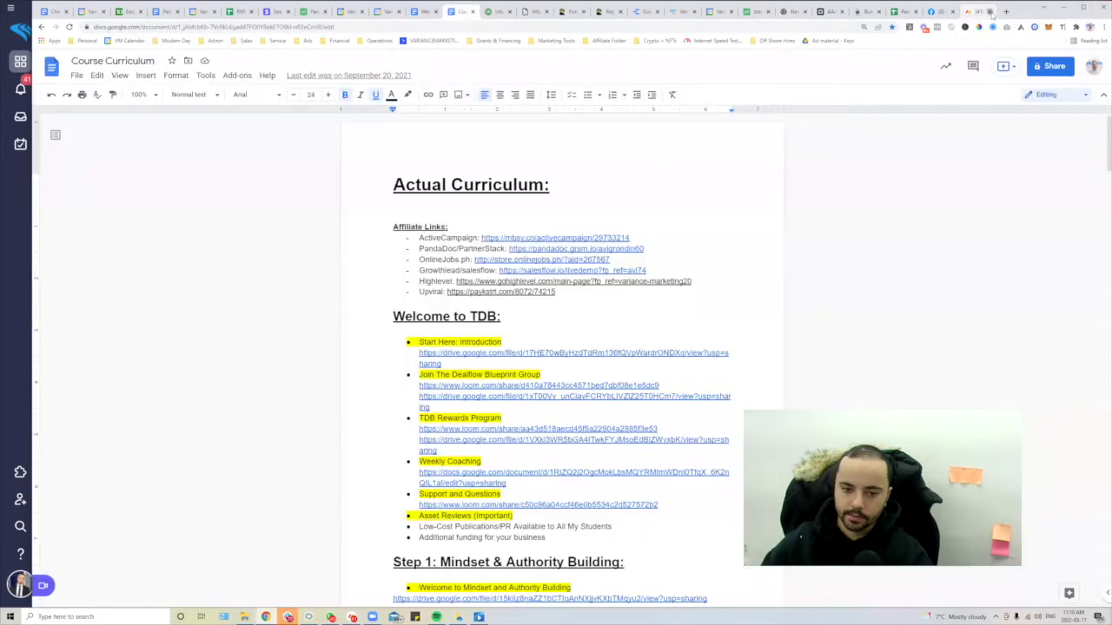
pyautogui.hotkey('alt', 'Tab')
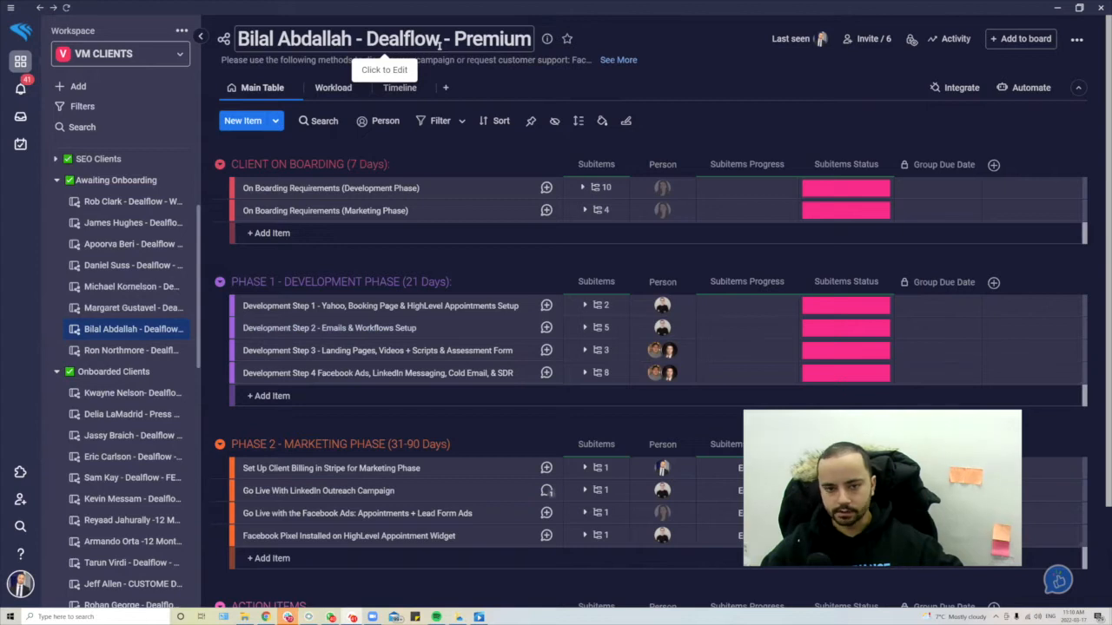
# - Search Close CRM for the client by name and review their lead record and activity timeline
pyautogui.click(308, 617)
pyautogui.click(528, 50)
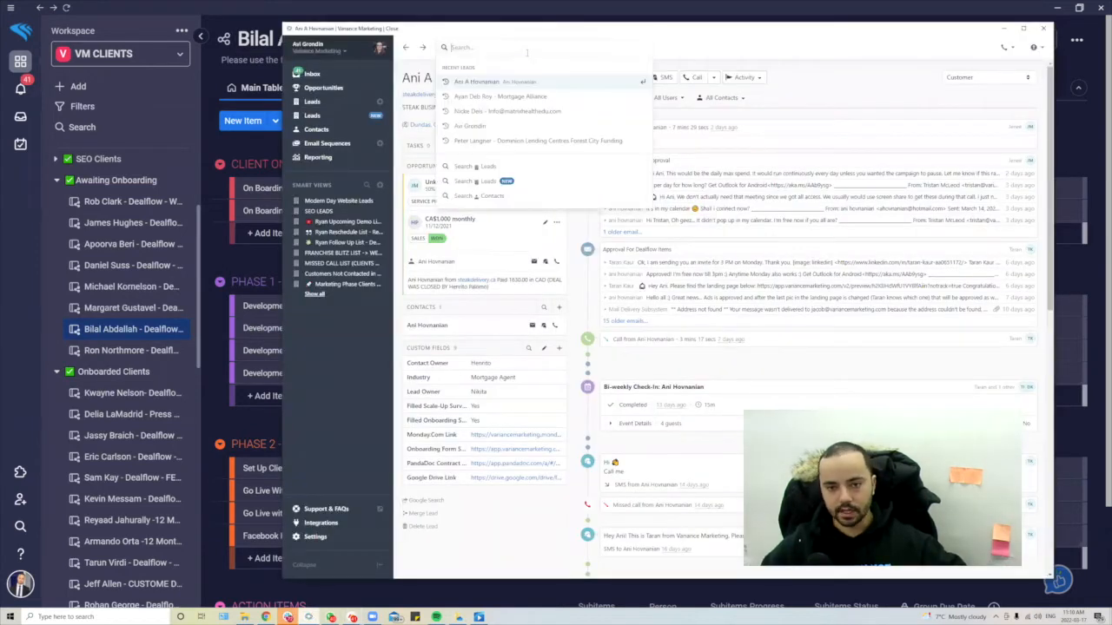
pyautogui.write('bilal')
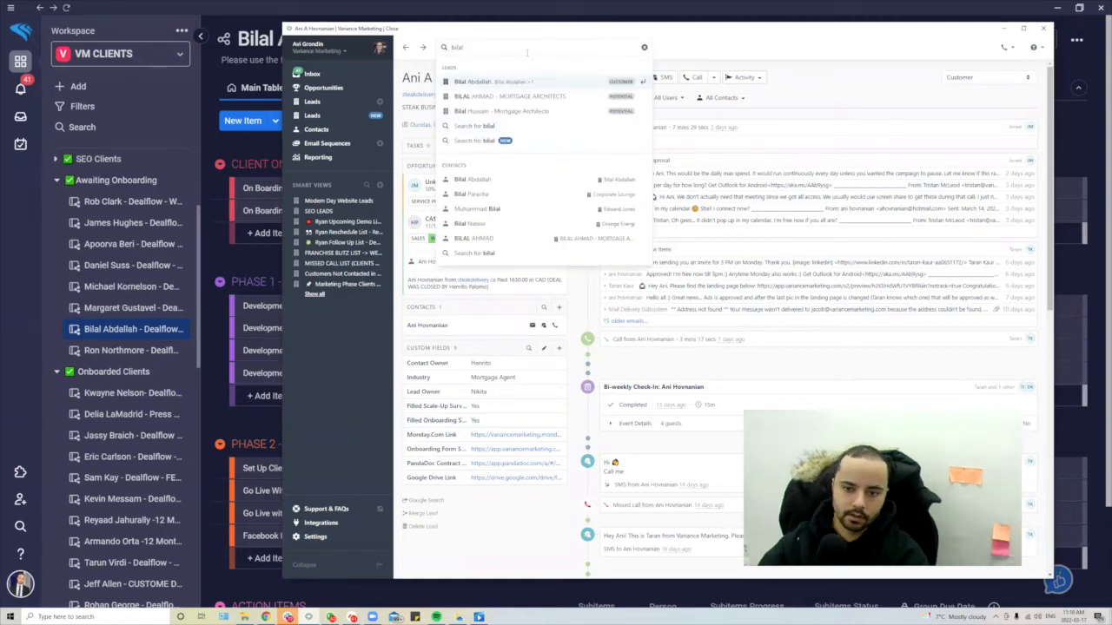
pyautogui.click(494, 83)
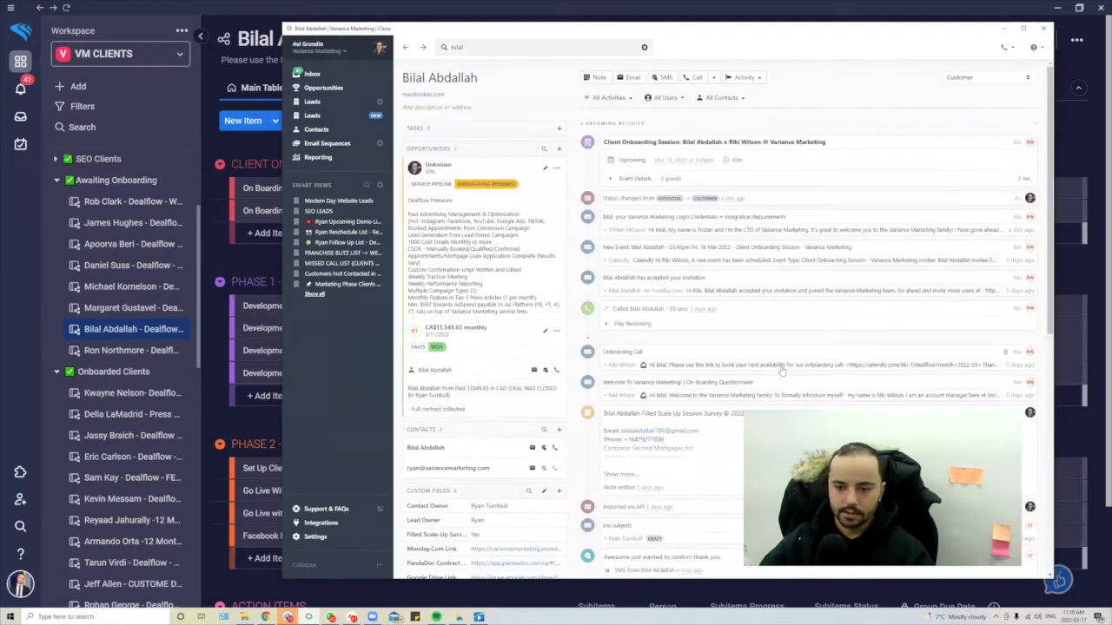
pyautogui.scroll(-3, 747, 252)
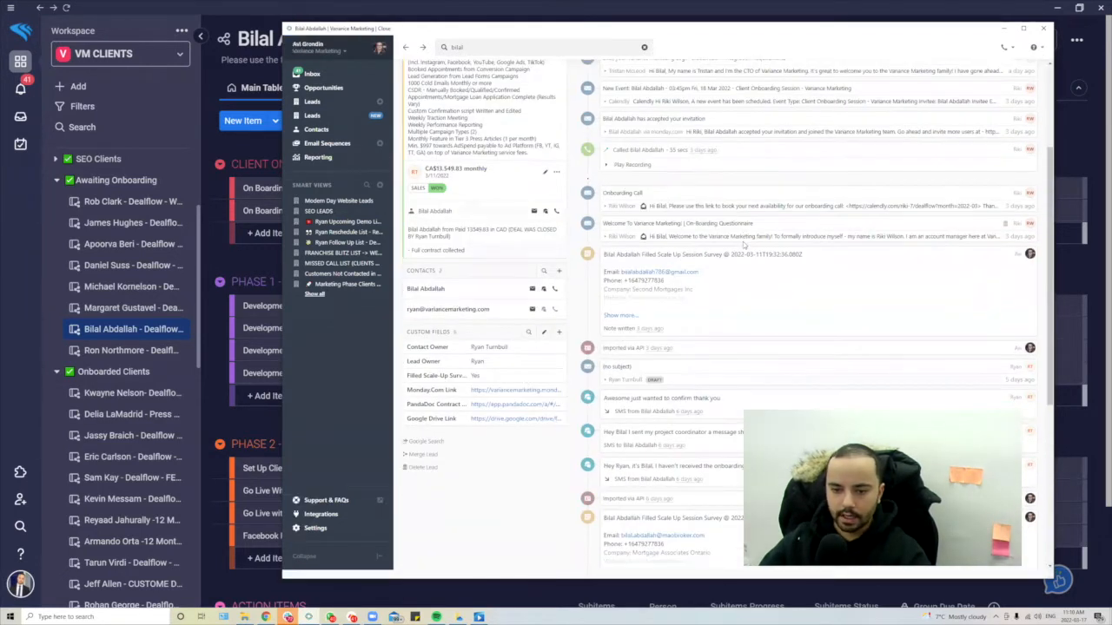
pyautogui.hotkey('alt', 'Tab')
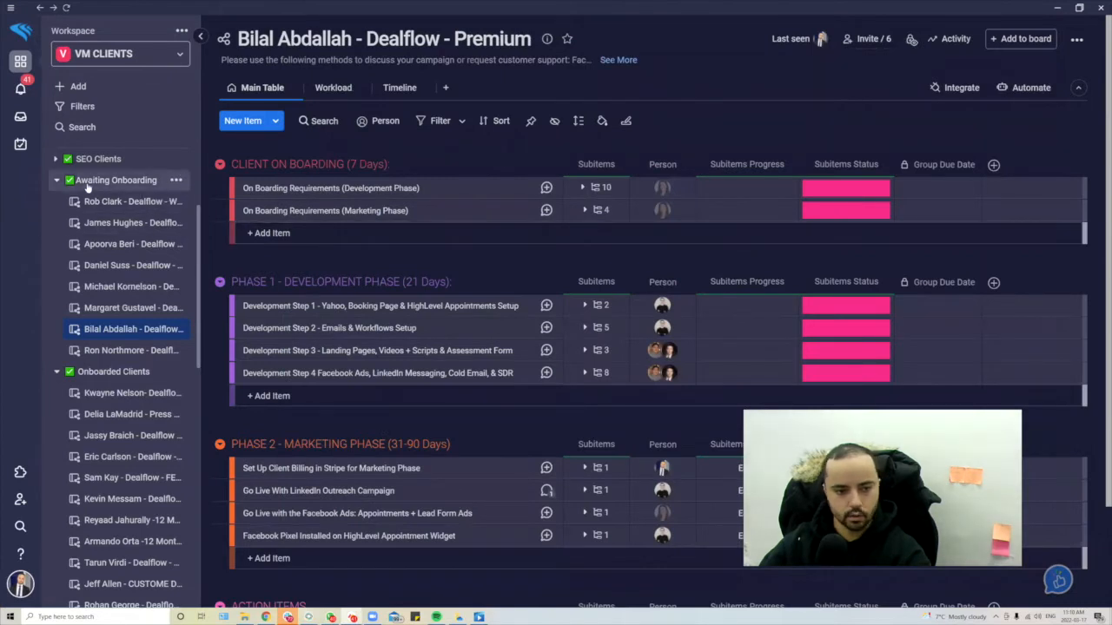
pyautogui.hotkey('alt', 'Tab')
pyautogui.scroll(1, 747, 304)
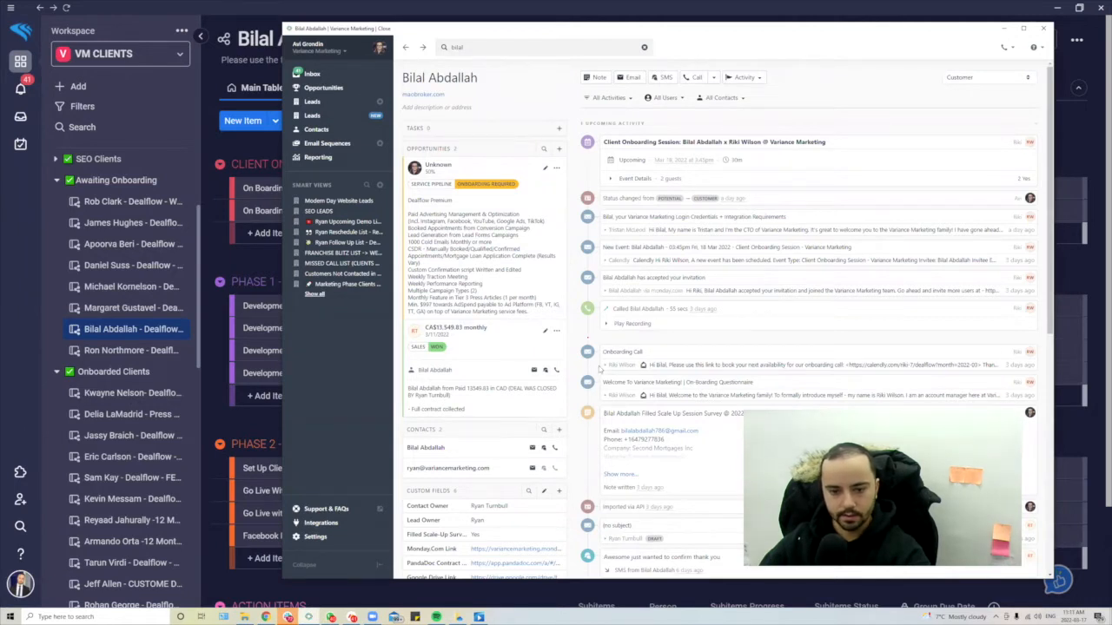
pyautogui.hotkey('alt', 'Tab')
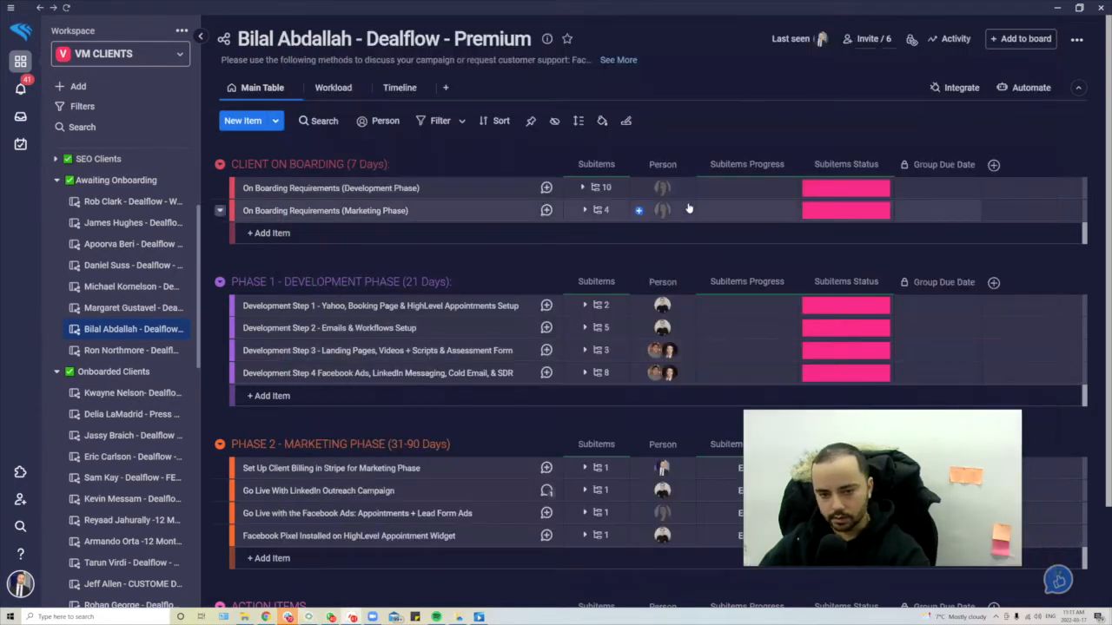
pyautogui.click(610, 189)
pyautogui.click(611, 190)
pyautogui.scroll(-2, 611, 260)
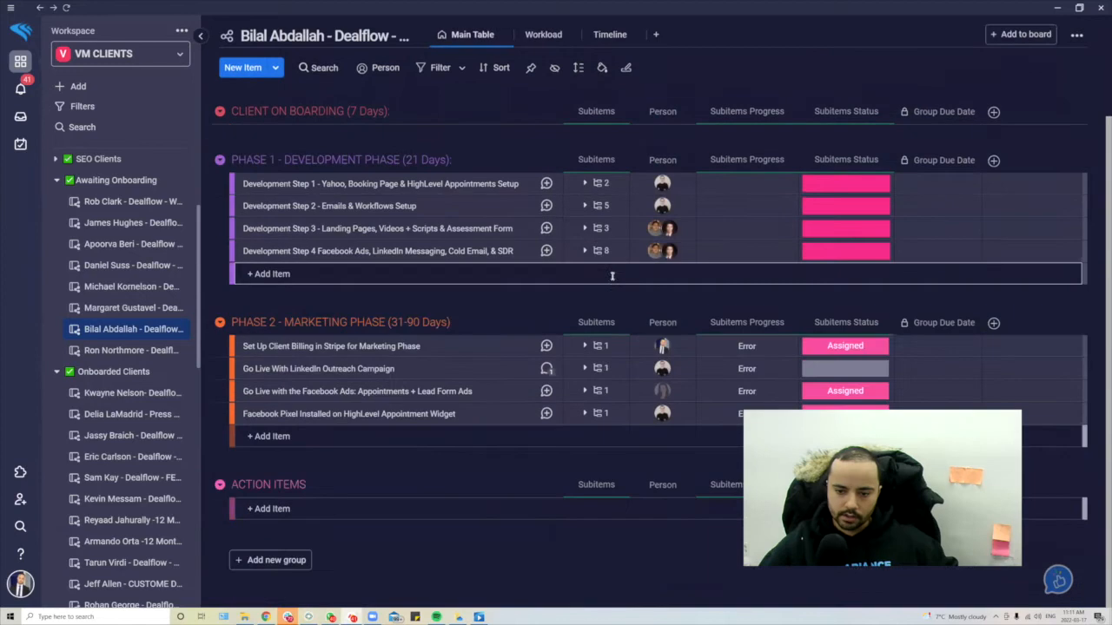
pyautogui.scroll(2, 570, 420)
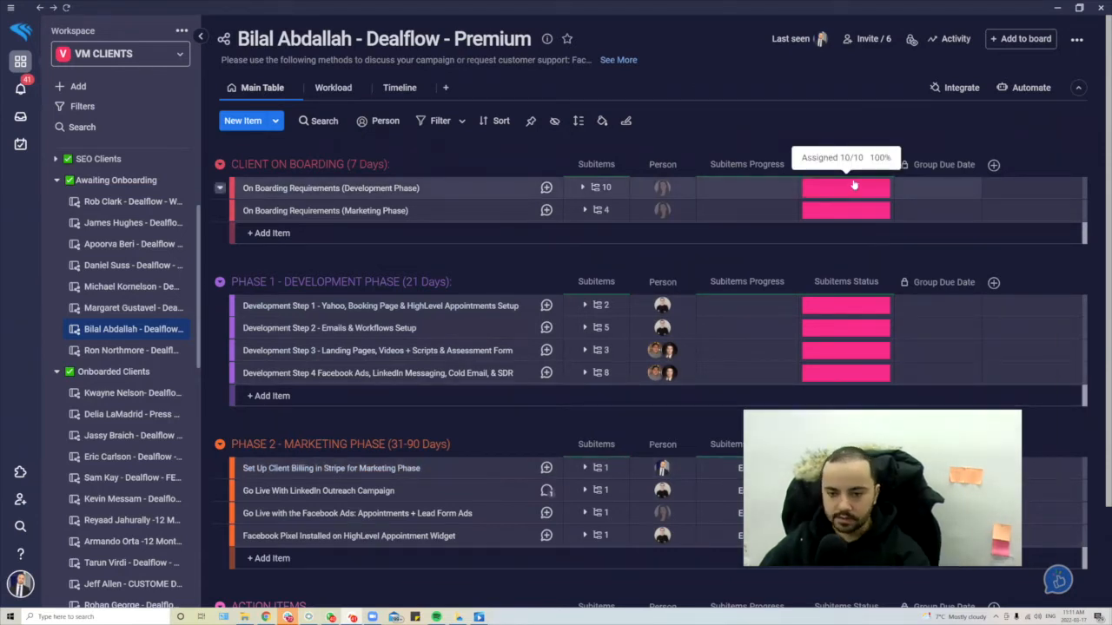
pyautogui.hotkey('alt', 'Tab')
# - Start an email and an SMS to the client in Close, then discard both drafts
pyautogui.click(626, 80)
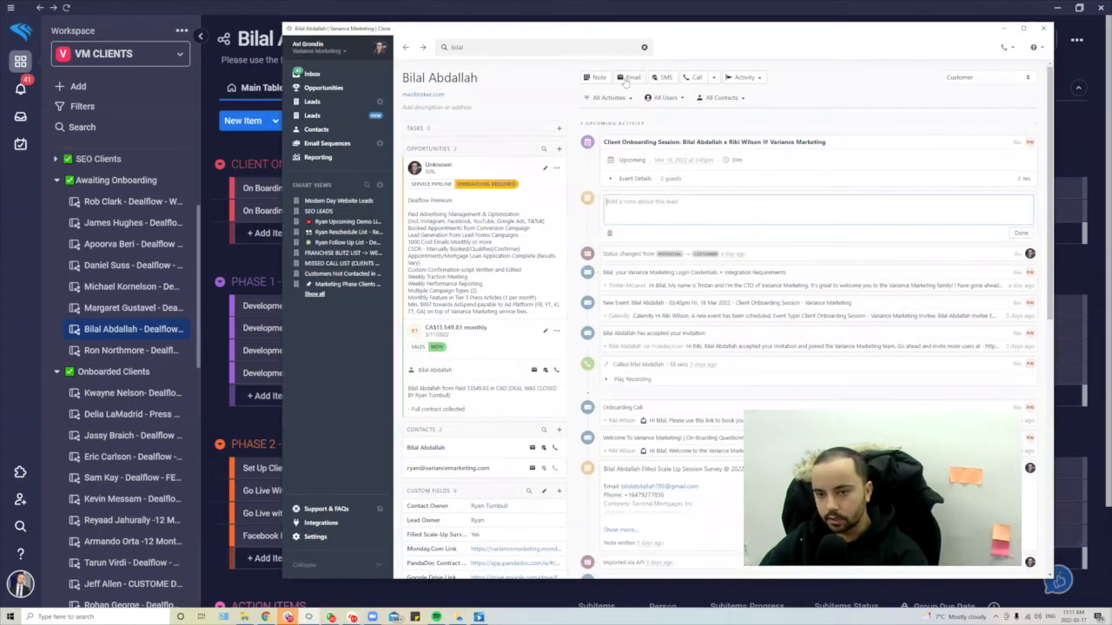
pyautogui.click(666, 80)
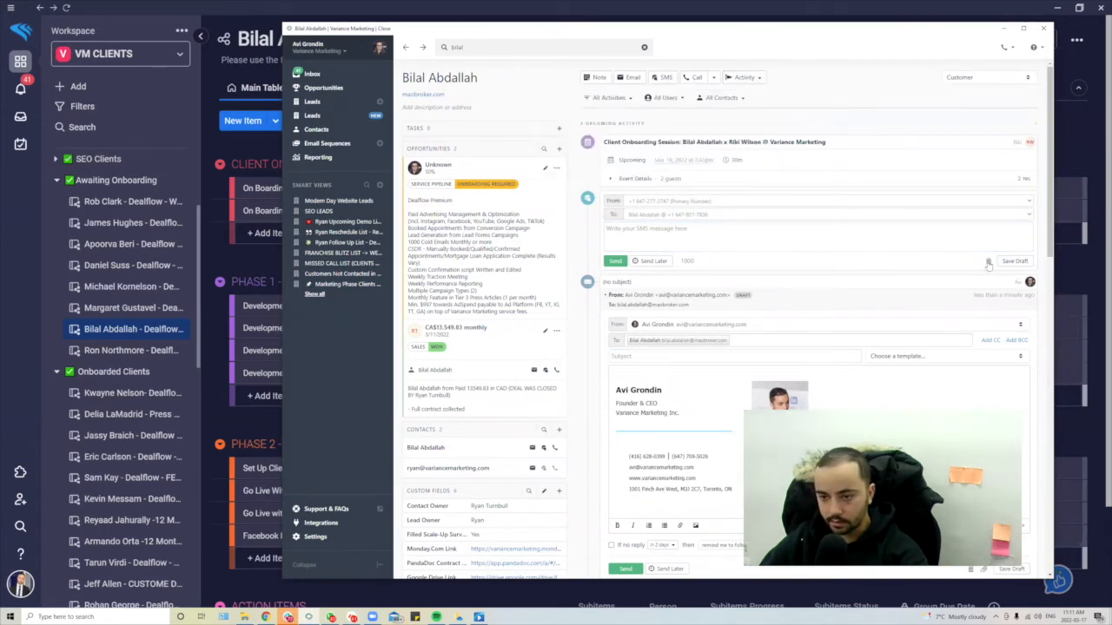
pyautogui.click(988, 262)
pyautogui.scroll(-3, 996, 207)
pyautogui.scroll(3, 999, 207)
pyautogui.click(1008, 199)
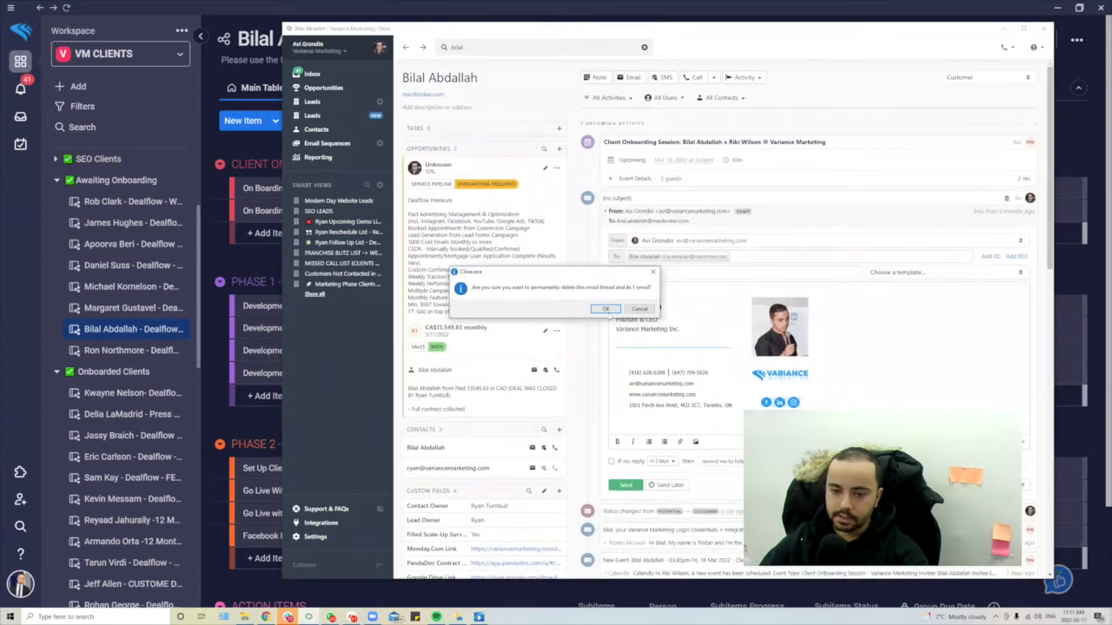
pyautogui.click(637, 307)
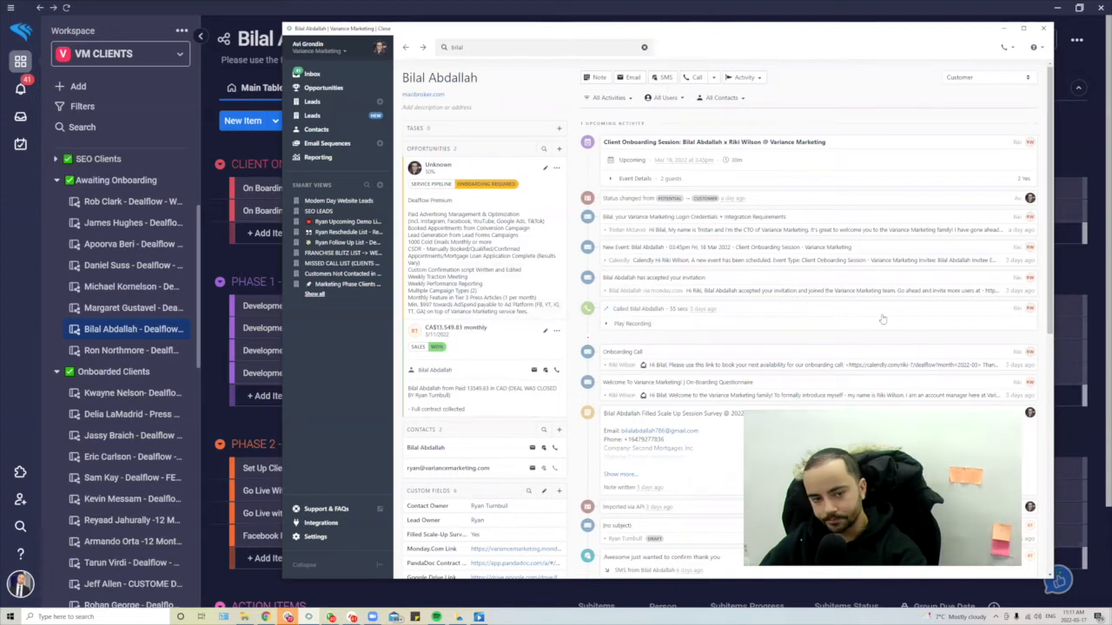
pyautogui.hotkey('alt', 'Tab')
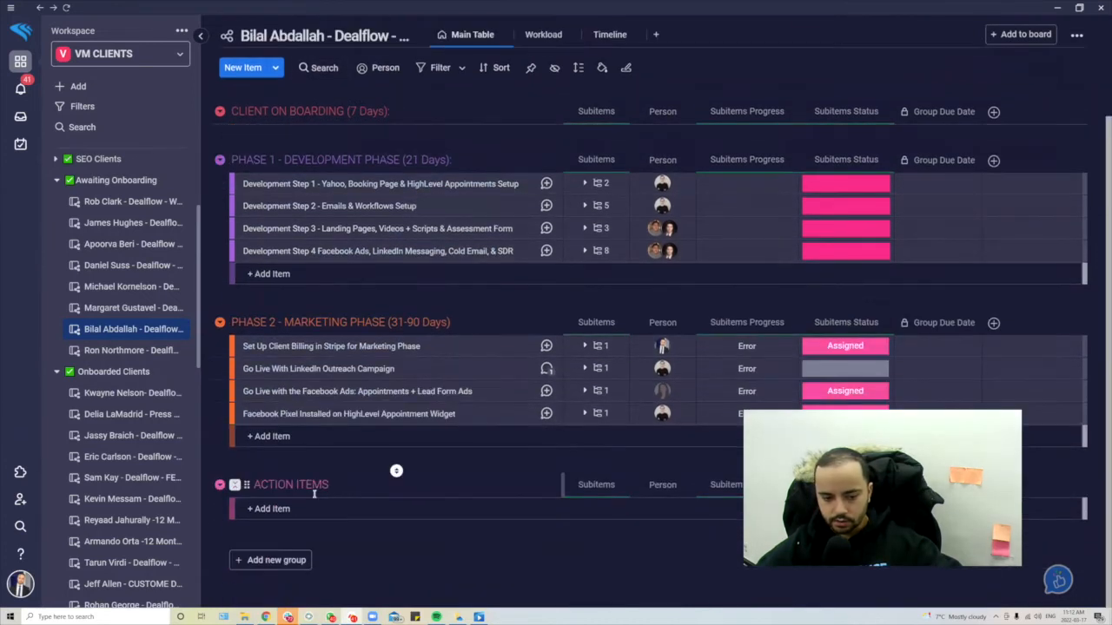
pyautogui.scroll(-3, 392, 464)
pyautogui.click(256, 564)
pyautogui.click(219, 485)
pyautogui.click(287, 509)
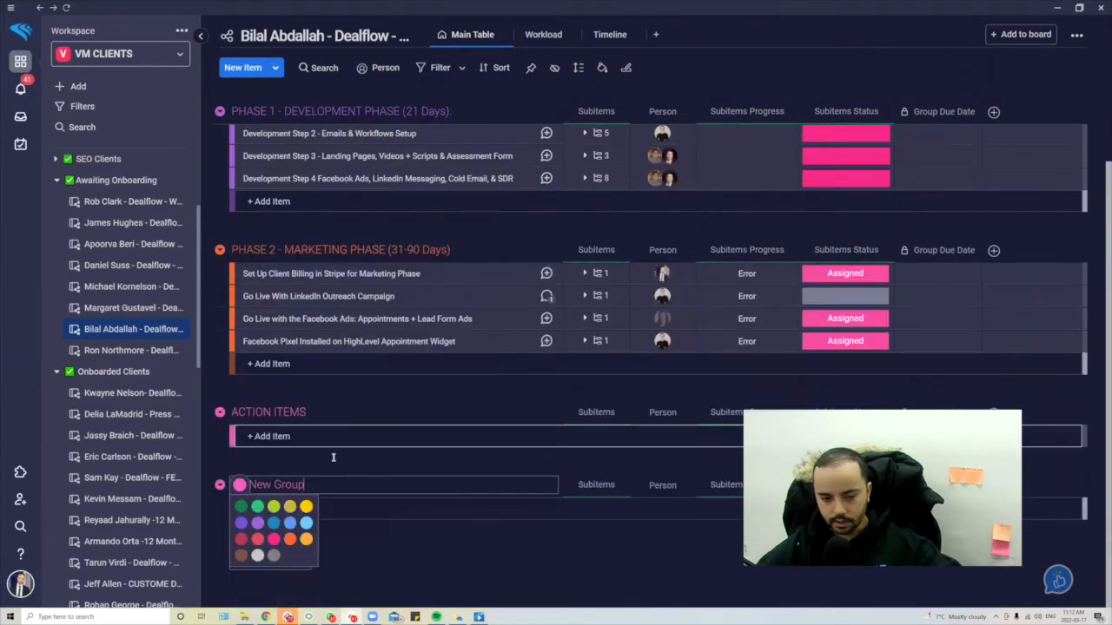
pyautogui.click(304, 507)
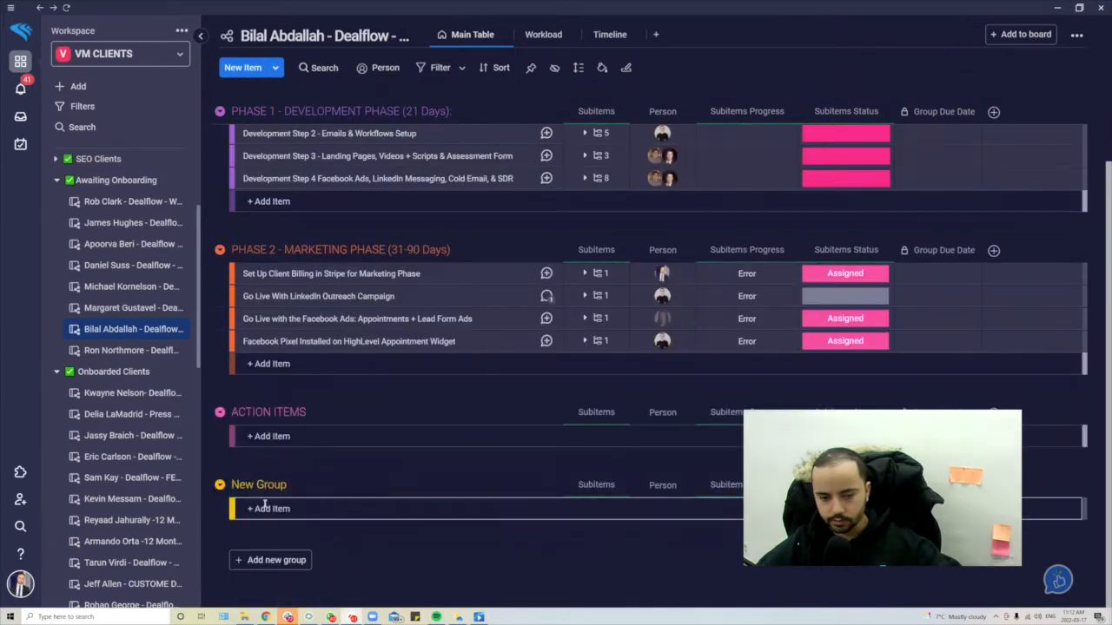
pyautogui.click(220, 484)
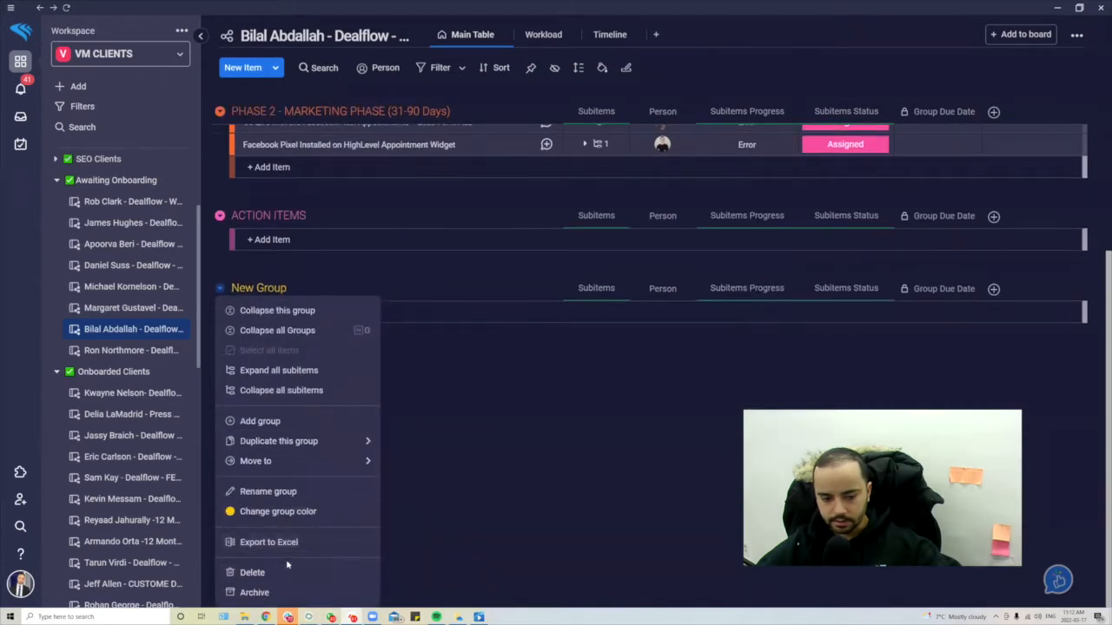
pyautogui.click(288, 573)
pyautogui.press('Return')
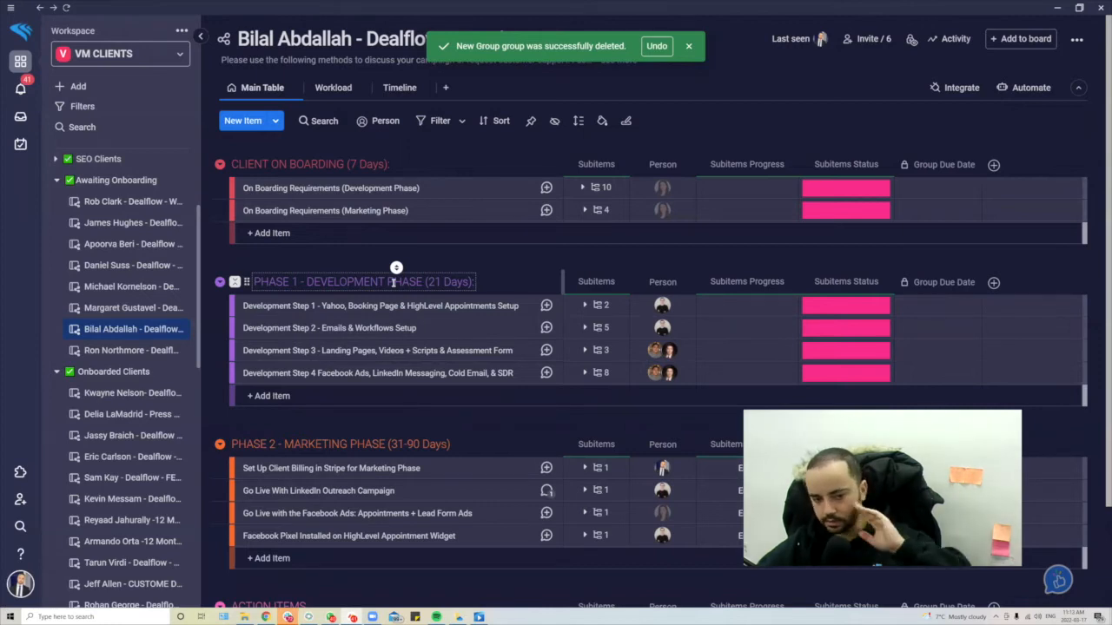
# - Scroll through the Dealflow board and flip briefly to the client's Close CRM lead page
pyautogui.scroll(-2, 392, 282)
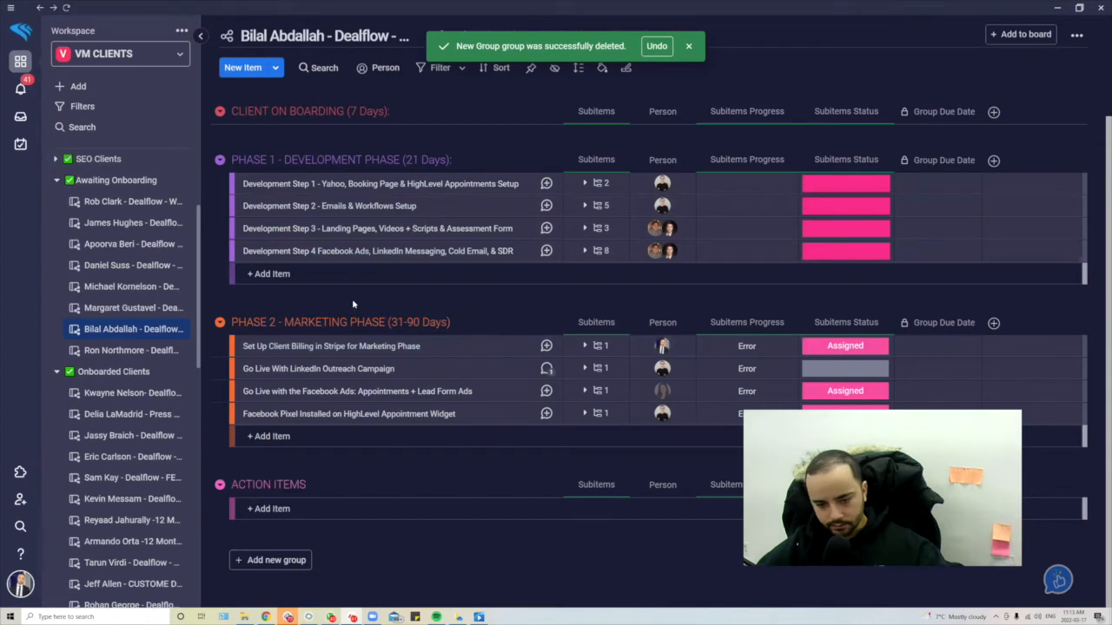
pyautogui.scroll(2, 360, 373)
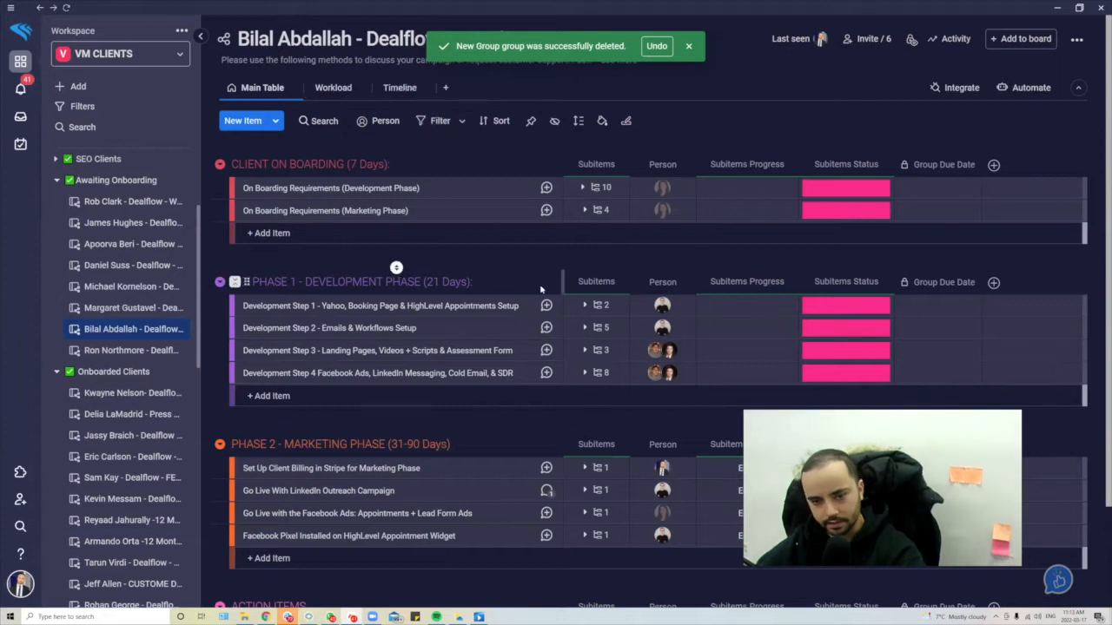
pyautogui.hotkey('alt', 'Tab')
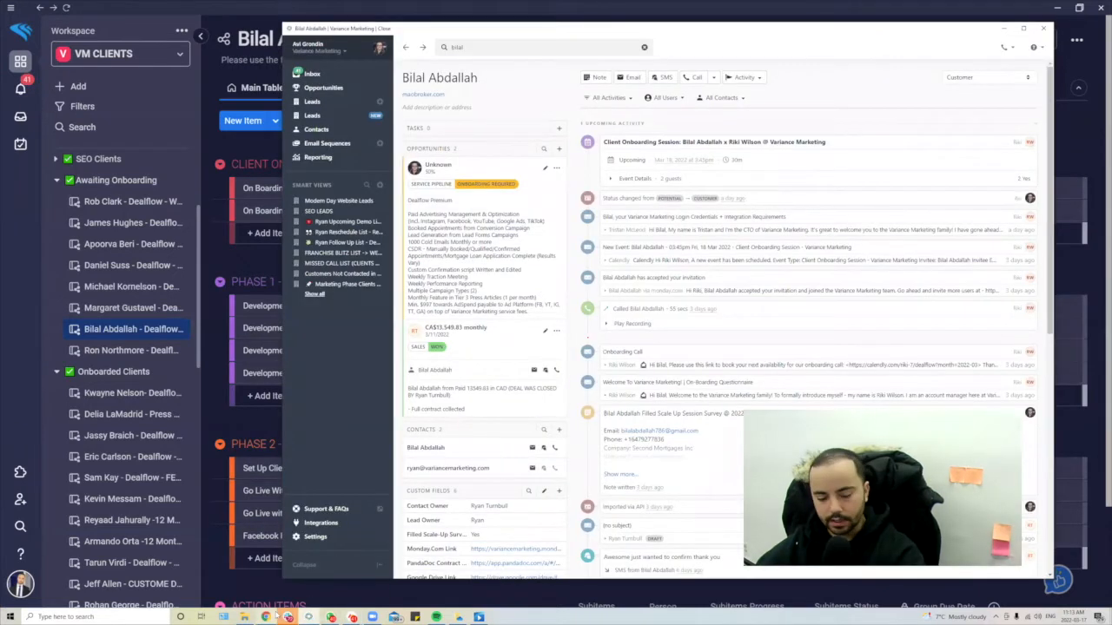
pyautogui.hotkey('alt', 'Tab')
pyautogui.hotkey('alt', 'Tab')
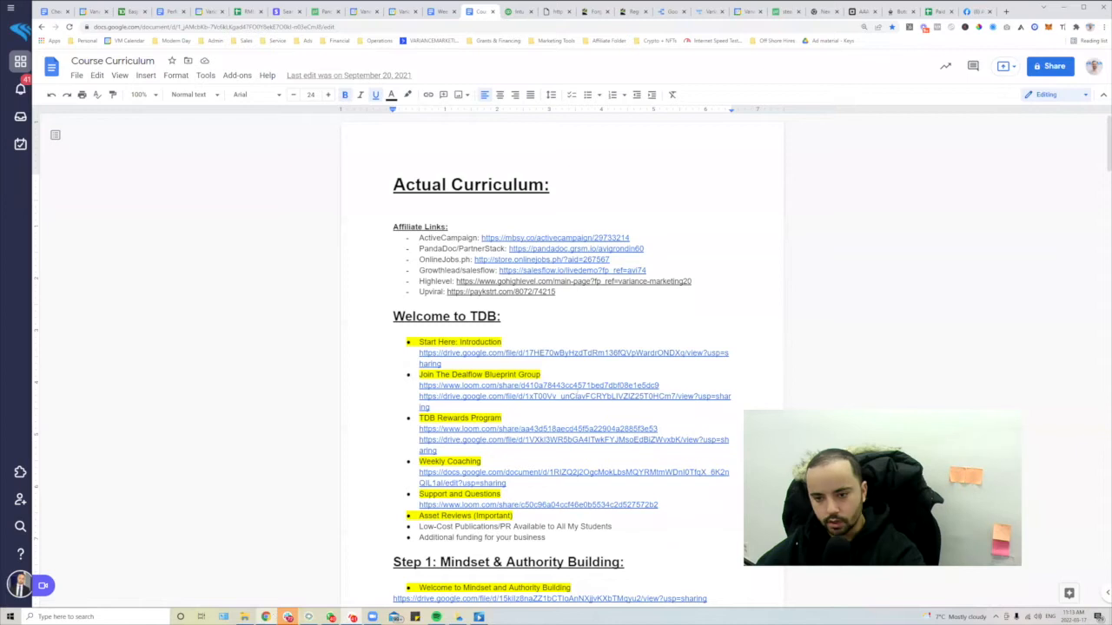
# - Open the Variance CRM Opportunities pipeline tab and dismiss the 'Connection lost' banner
pyautogui.click(704, 11)
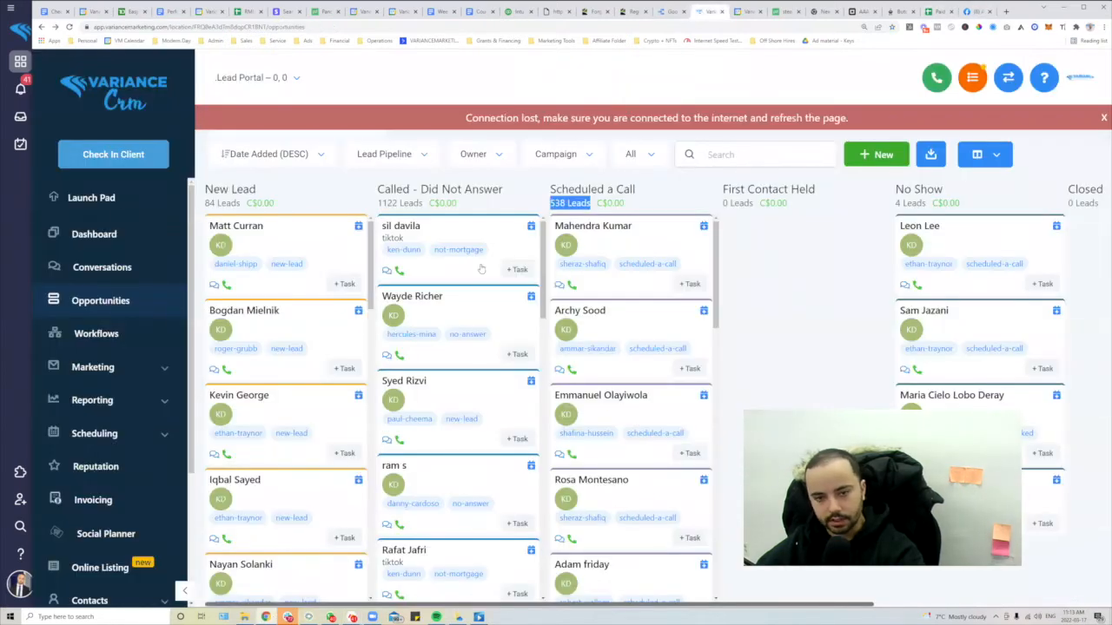
pyautogui.click(1102, 118)
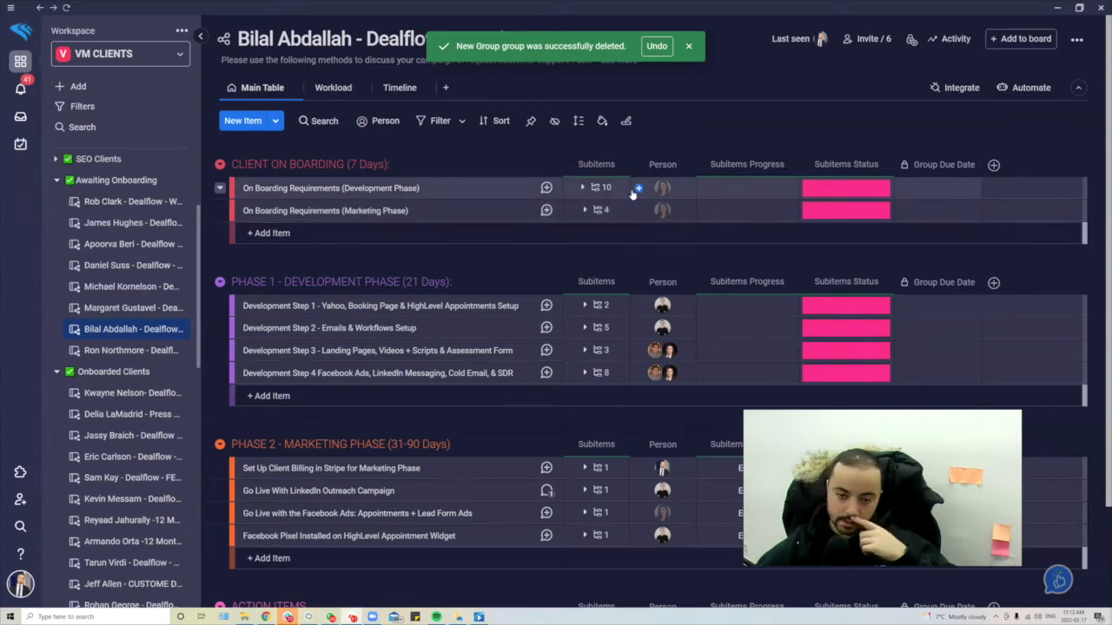
# - Expand the 10 subitems under On Boarding Requirements (Development Phase)
pyautogui.click(597, 188)
pyautogui.click(596, 187)
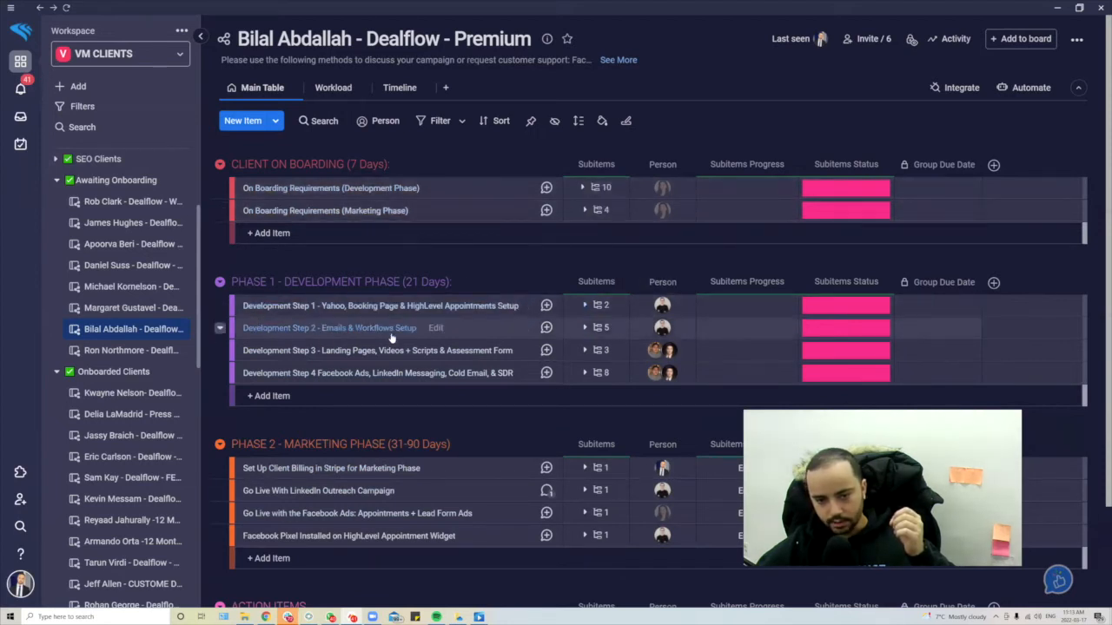
pyautogui.click(597, 189)
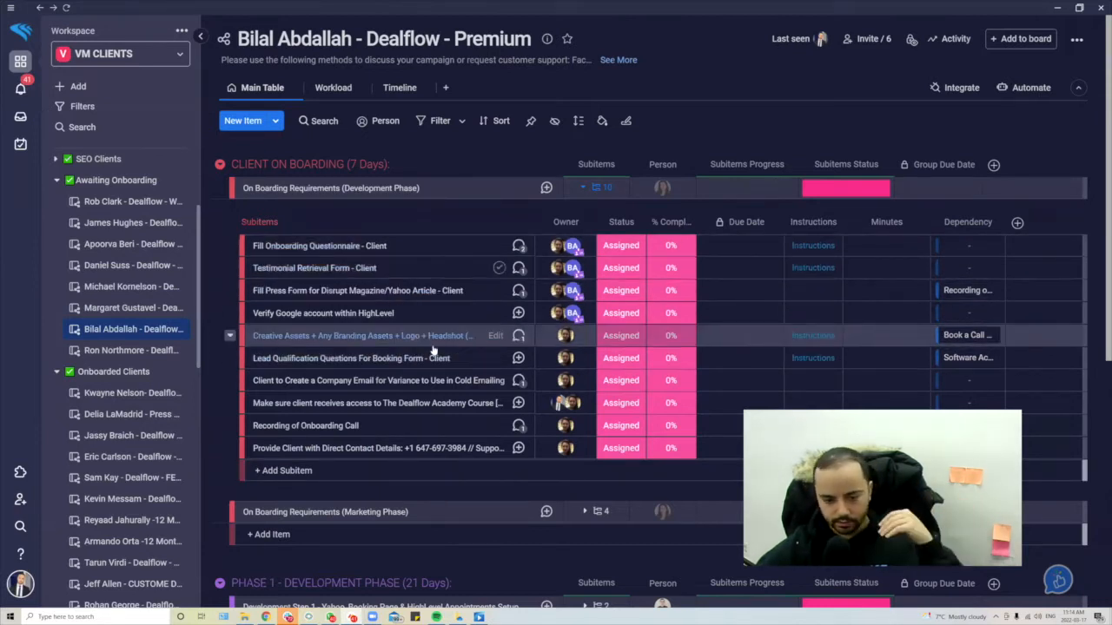
# - Mark Fill Onboarding Questionnaire, Testimonial Retrieval Form and Fill Press Form as Done
pyautogui.scroll(-2, 509, 426)
pyautogui.scroll(2, 508, 429)
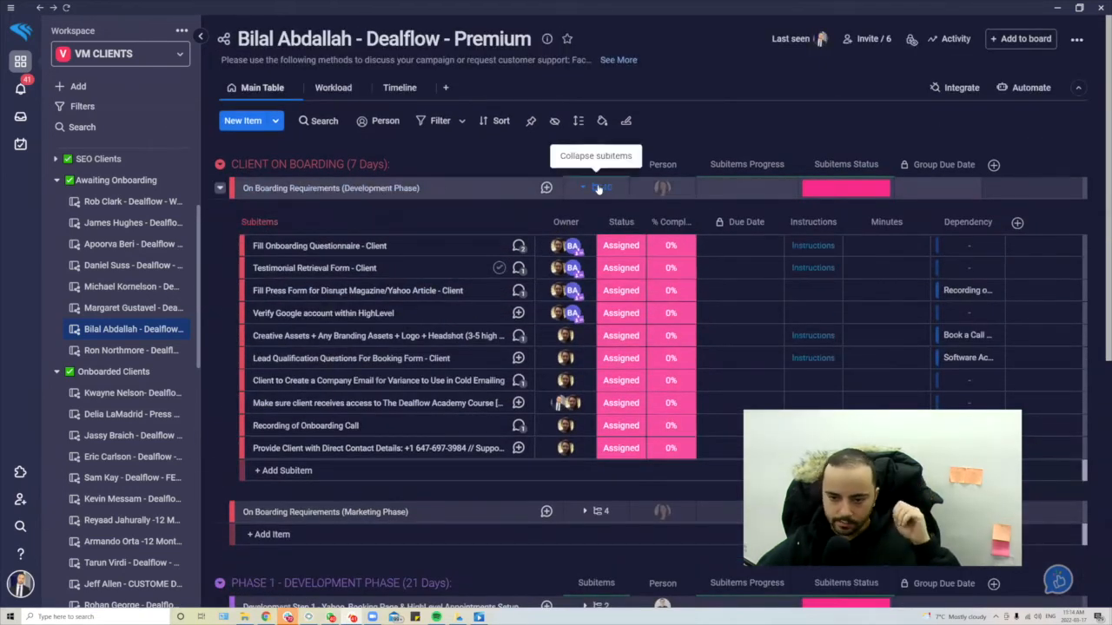
pyautogui.click(621, 247)
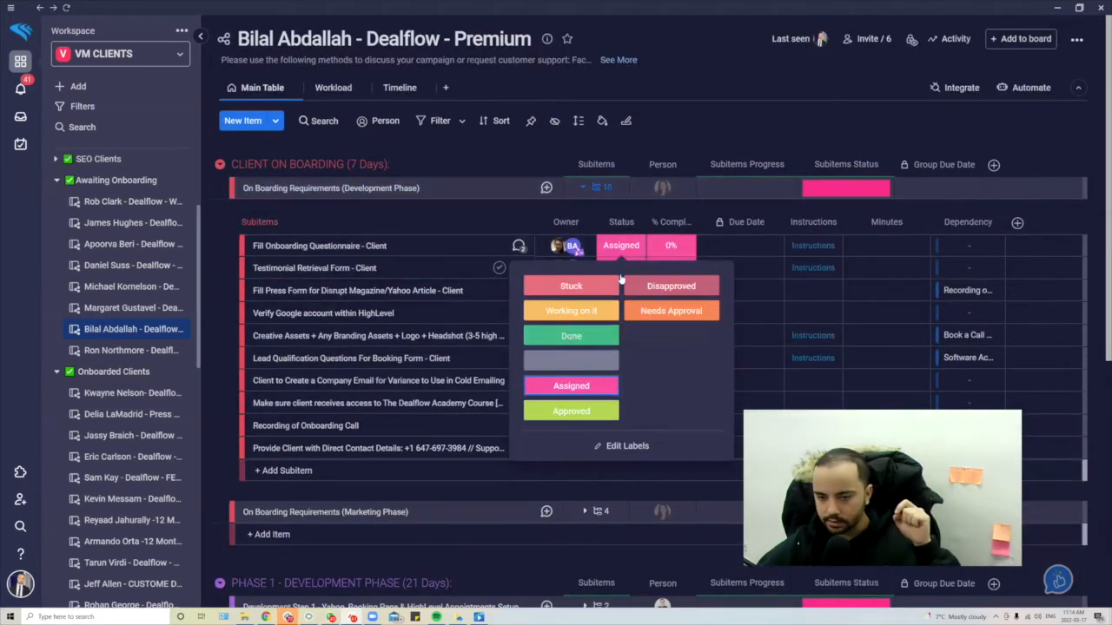
pyautogui.click(619, 246)
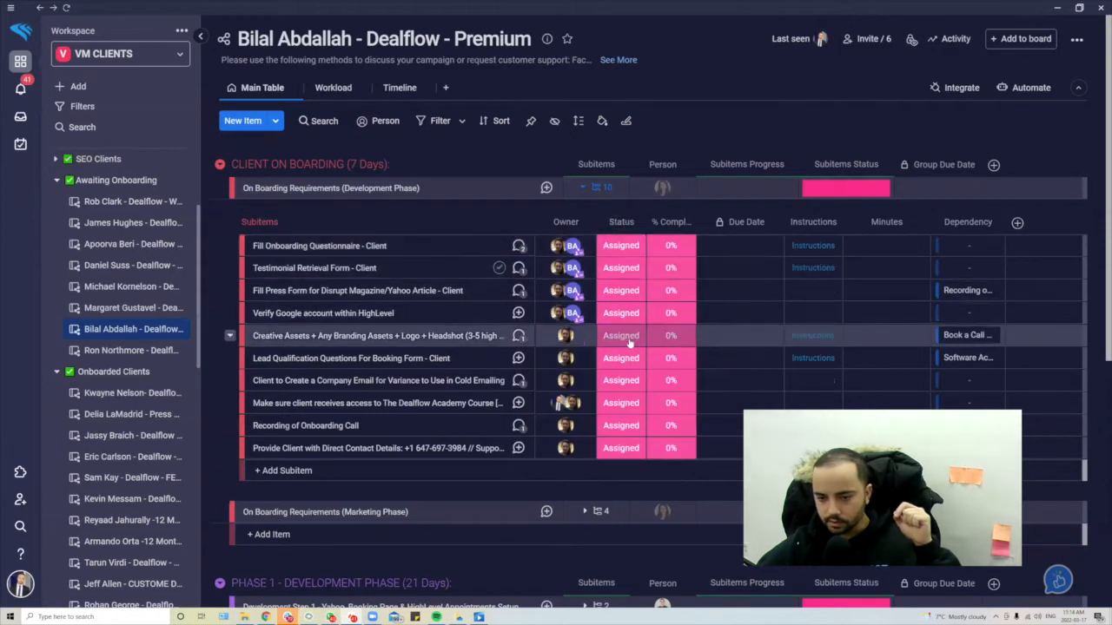
pyautogui.click(620, 247)
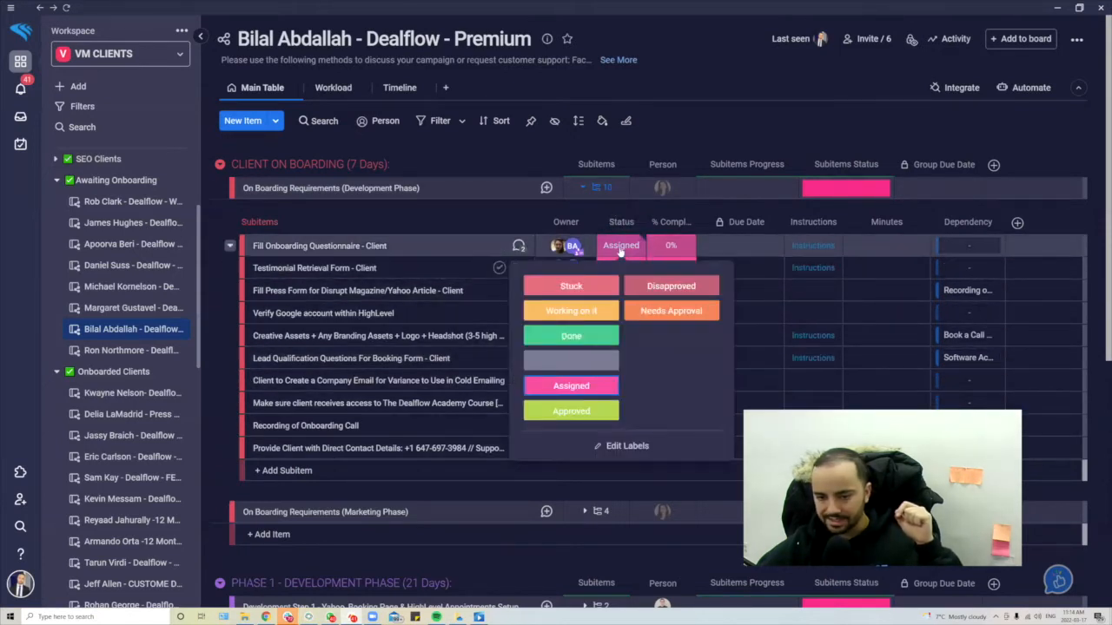
pyautogui.click(599, 337)
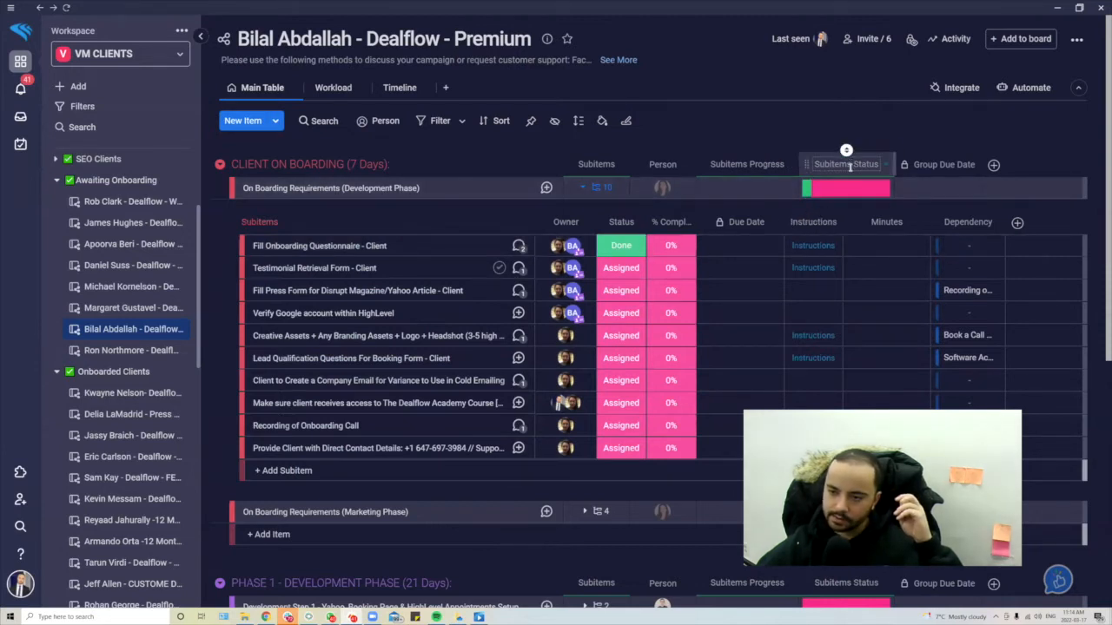
pyautogui.moveTo(806, 192)
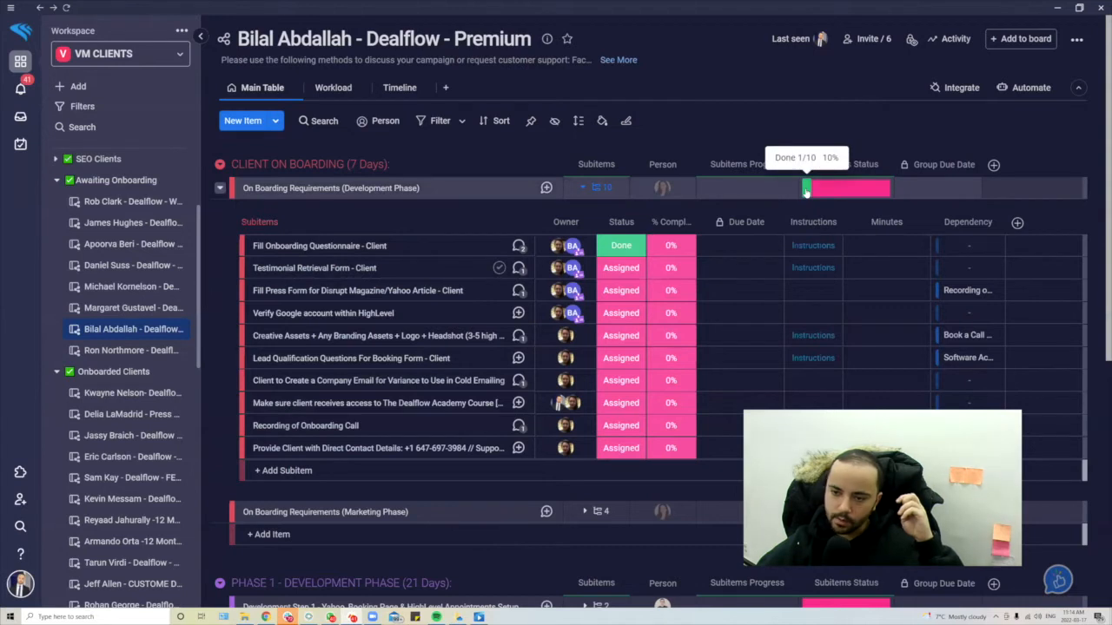
pyautogui.click(621, 268)
pyautogui.click(582, 357)
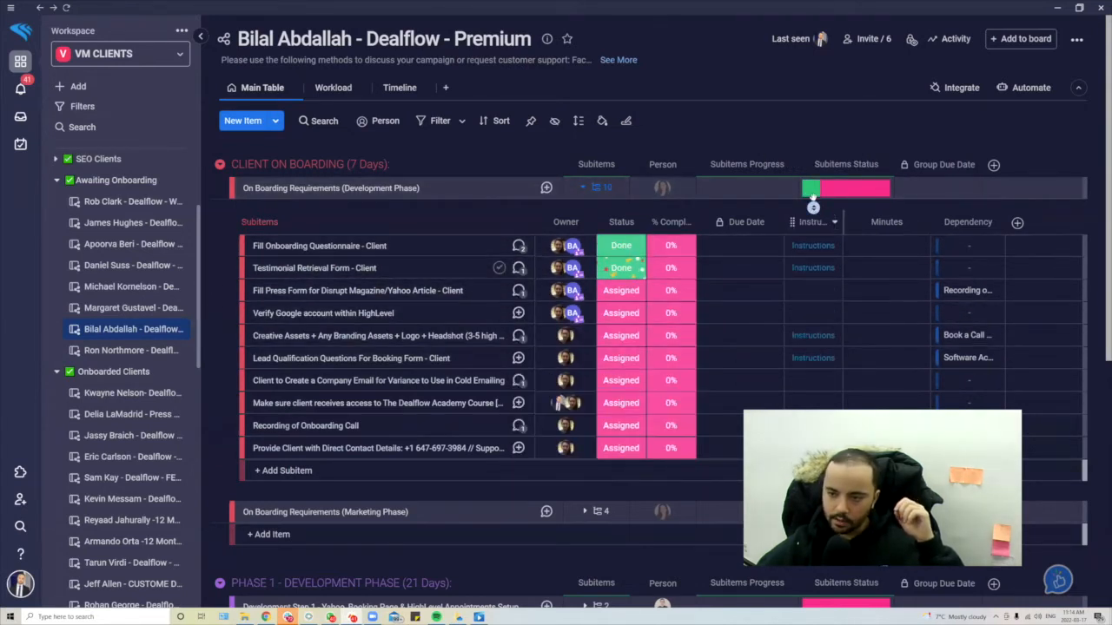
pyautogui.click(621, 290)
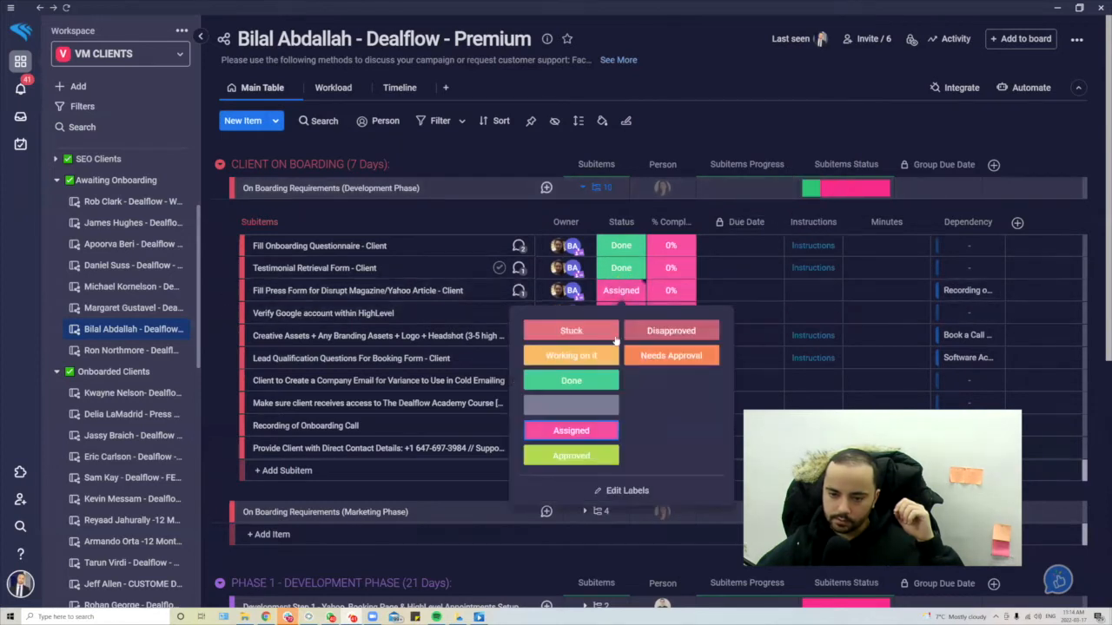
pyautogui.click(587, 388)
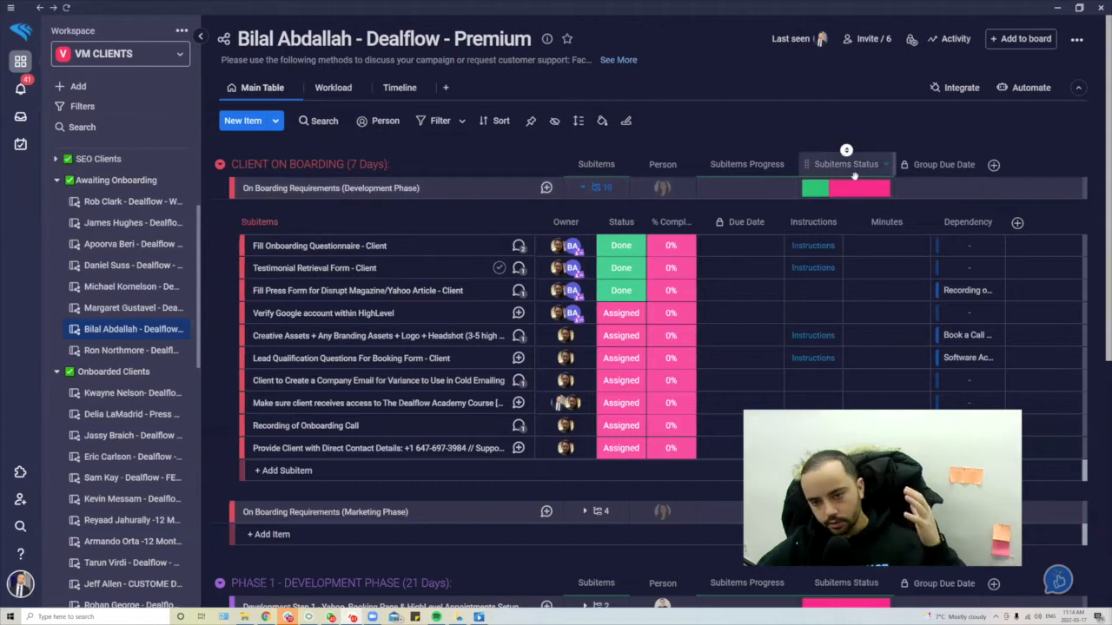
# - Multi-select those three subitems, reset their status to Assigned, and collapse the subitems
pyautogui.click(598, 188)
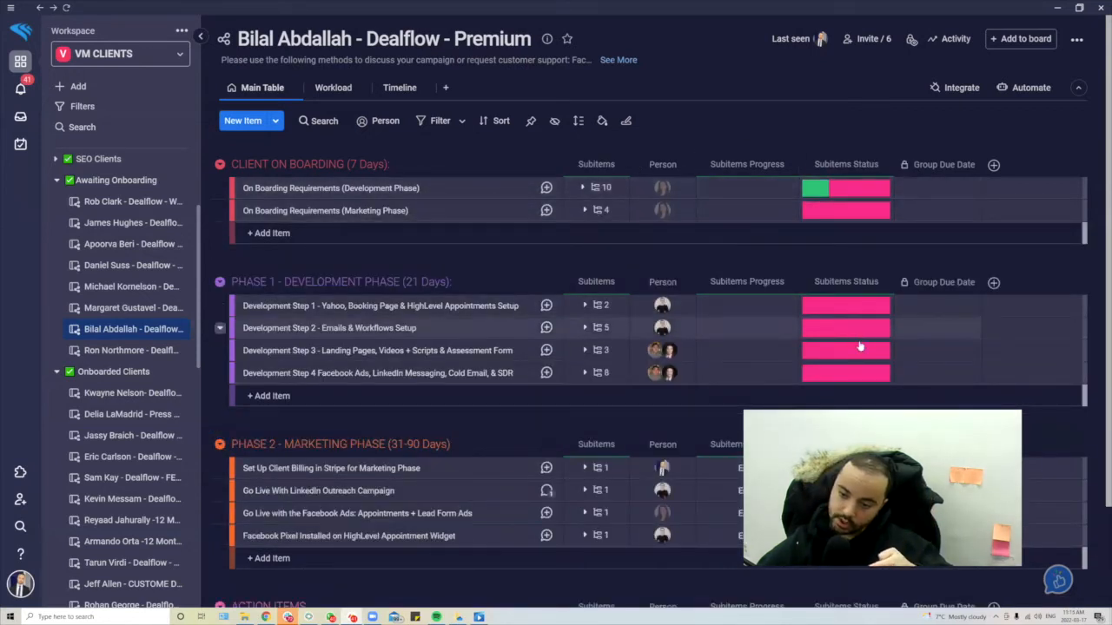
pyautogui.click(599, 187)
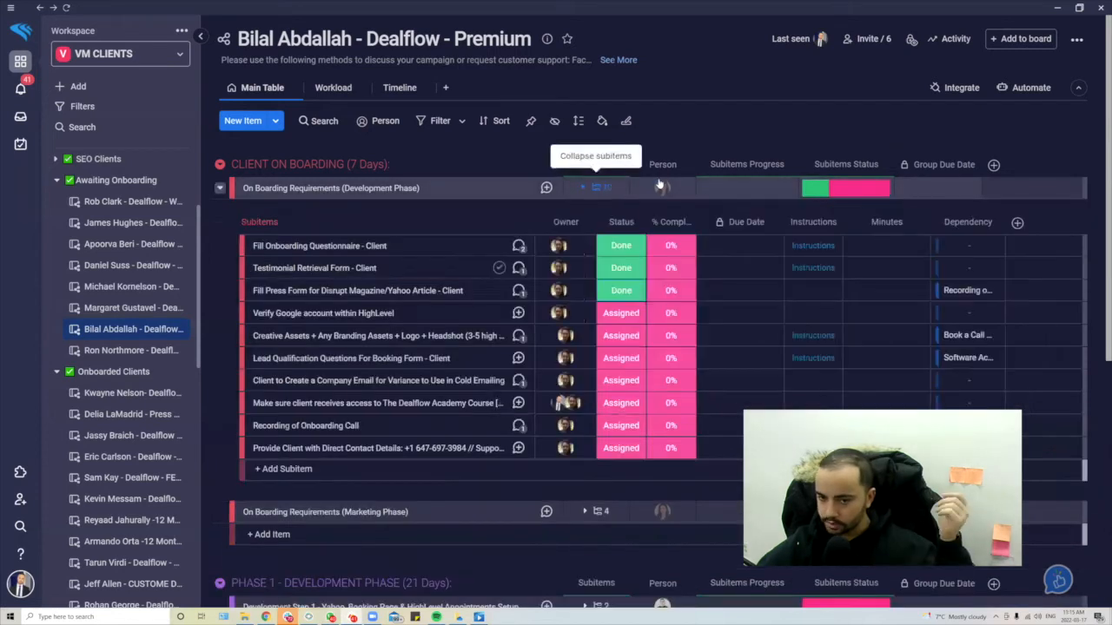
pyautogui.click(249, 291)
pyautogui.click(248, 268)
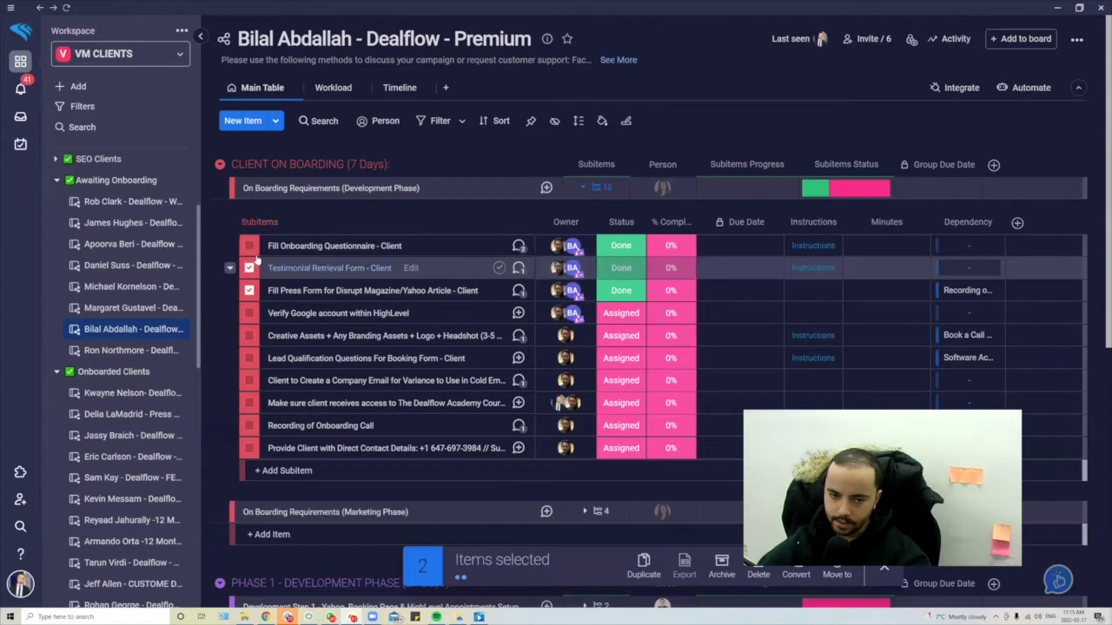
pyautogui.click(619, 268)
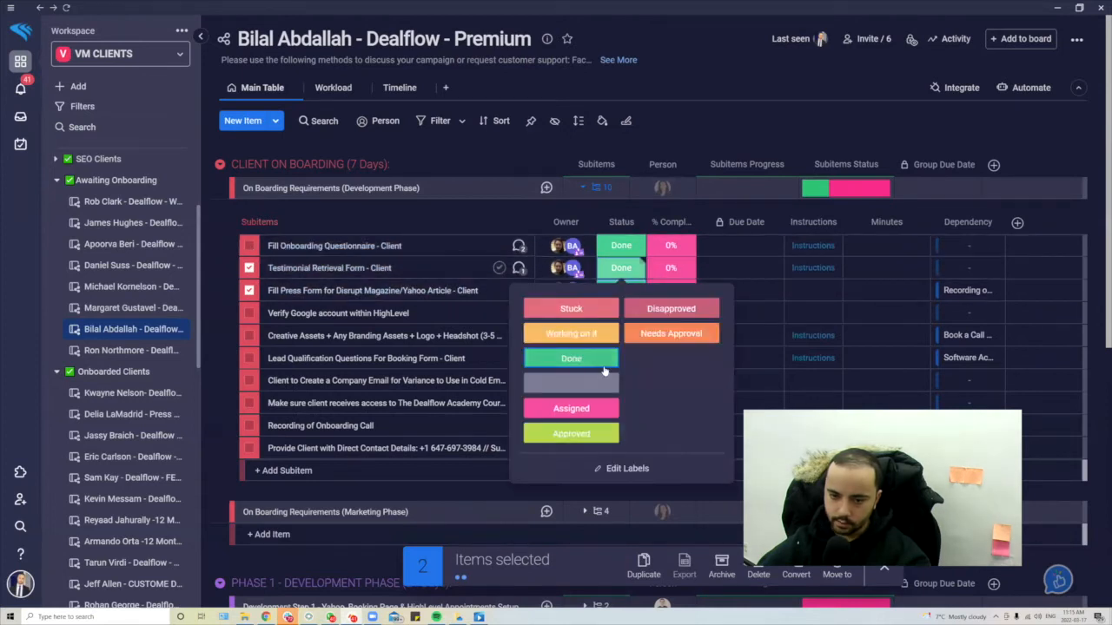
pyautogui.click(602, 407)
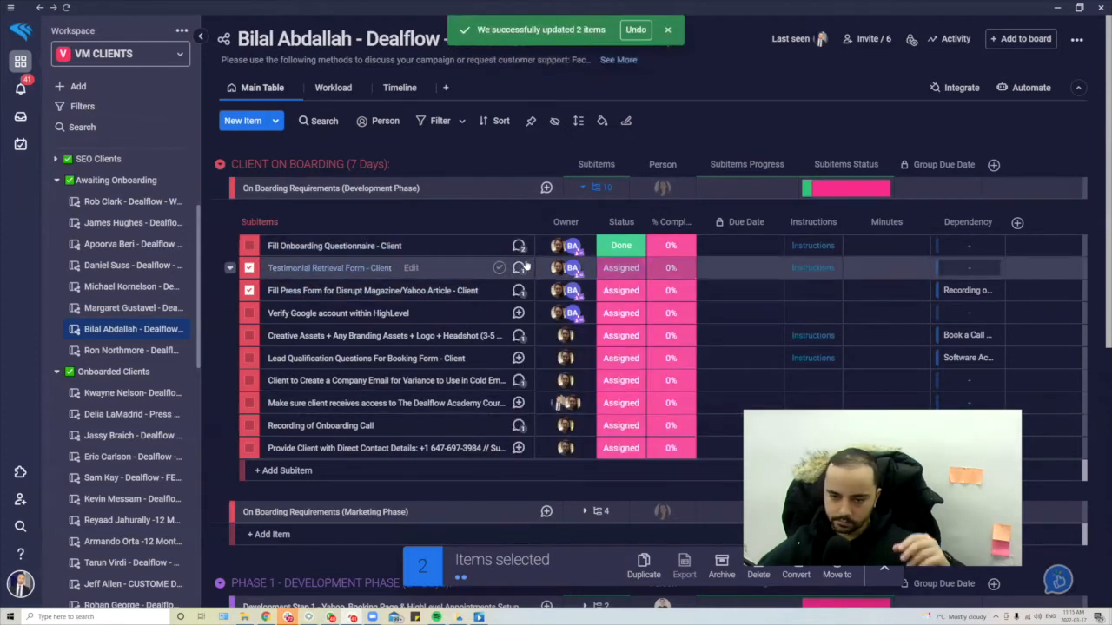
pyautogui.click(248, 246)
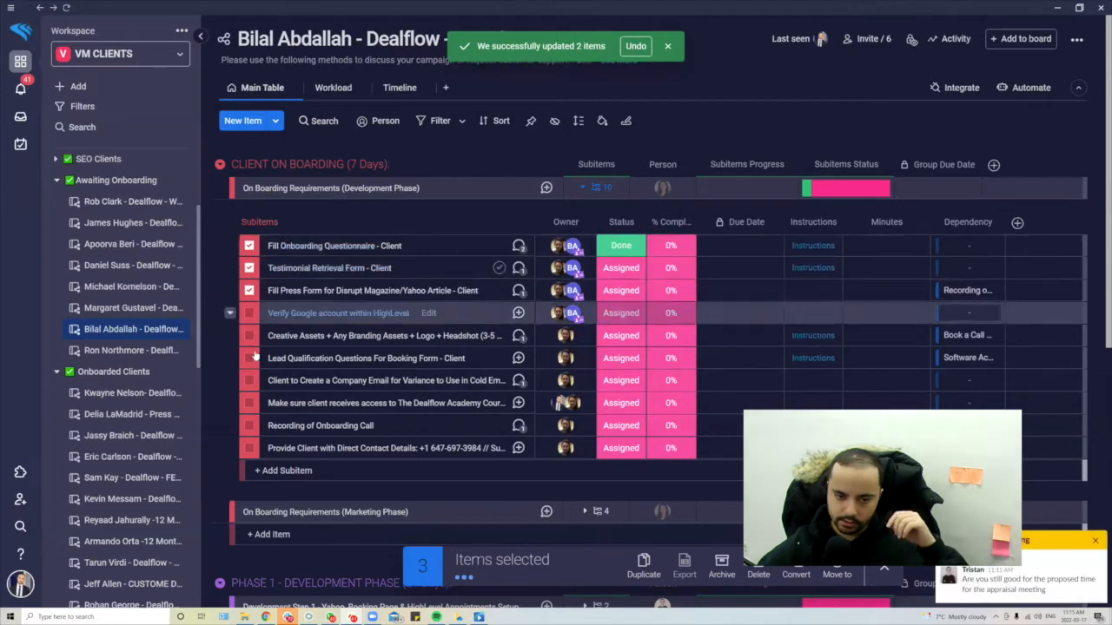
pyautogui.click(620, 246)
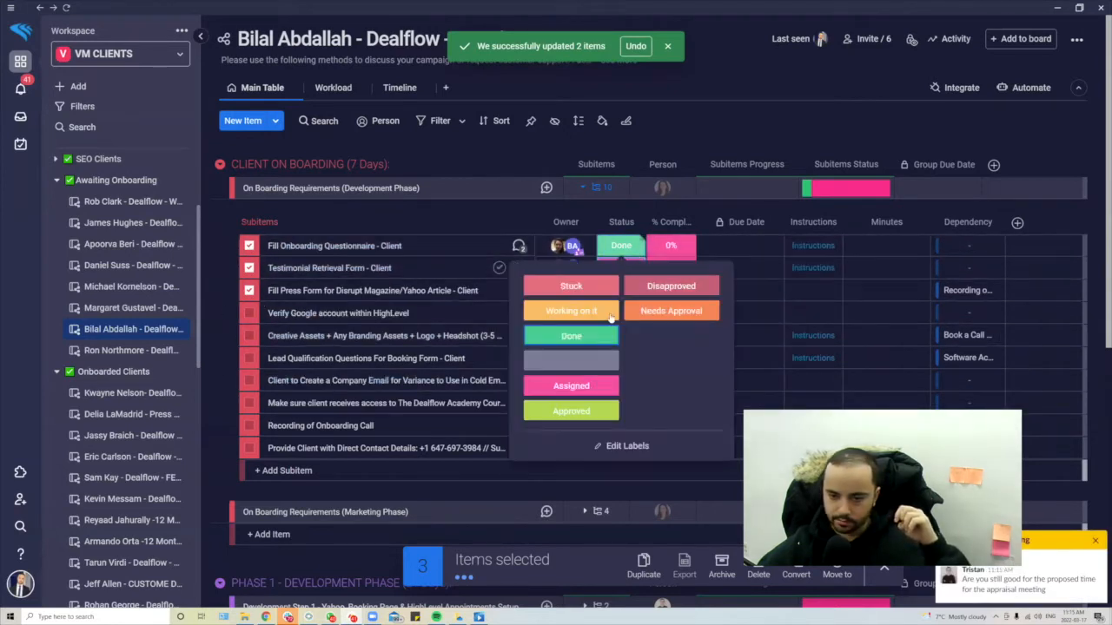
pyautogui.click(592, 388)
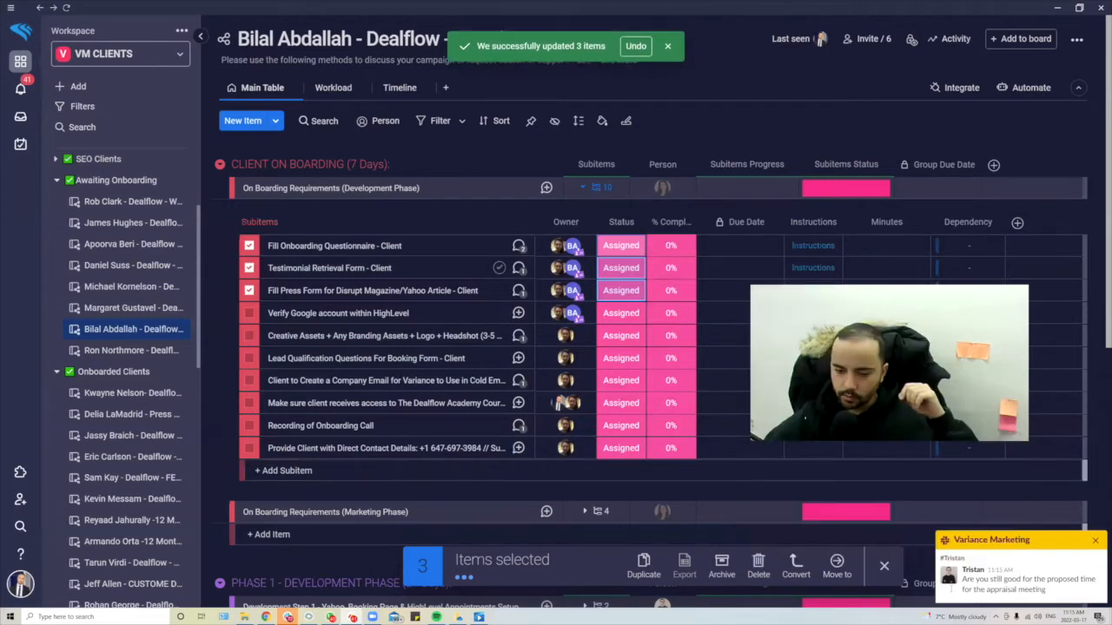
pyautogui.click(606, 188)
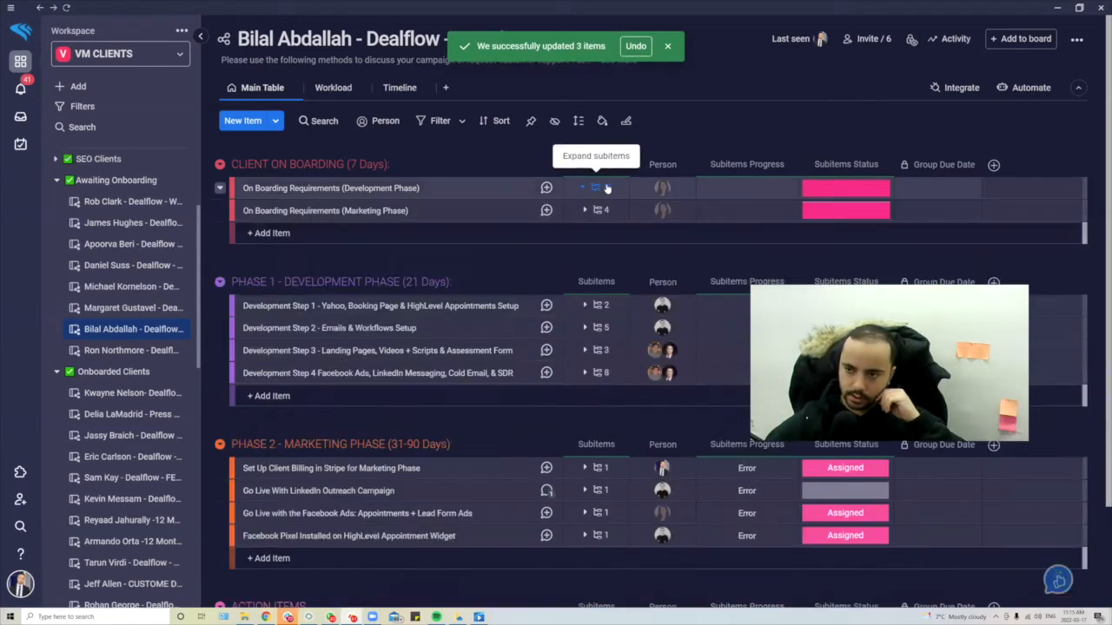
# - Add the graphic designer and the CTO as board members by searching their names
pyautogui.click(868, 39)
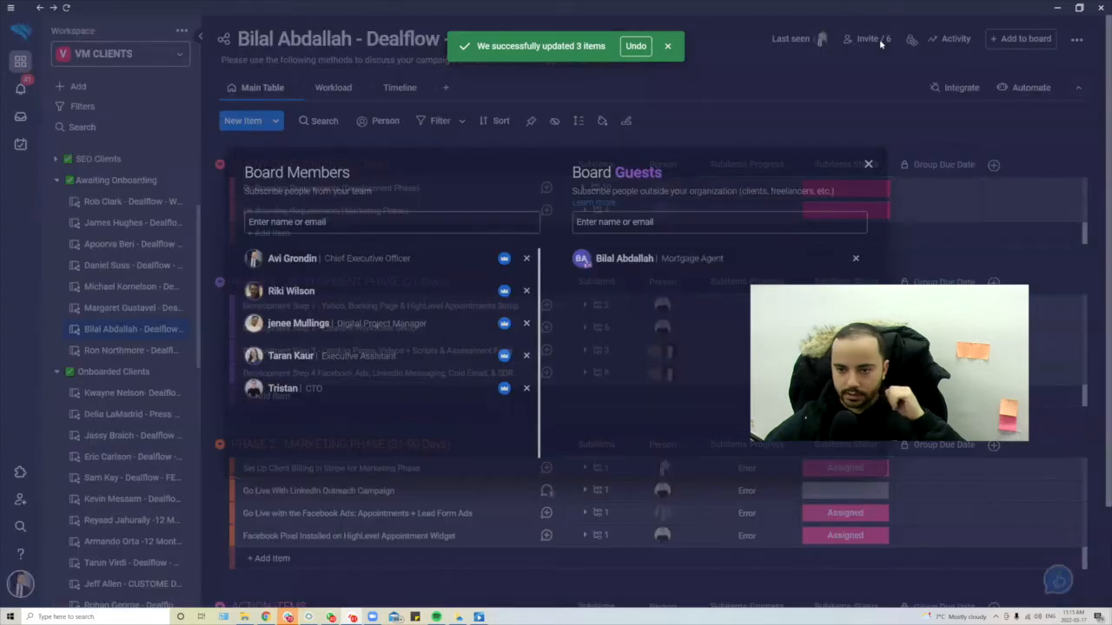
pyautogui.click(868, 164)
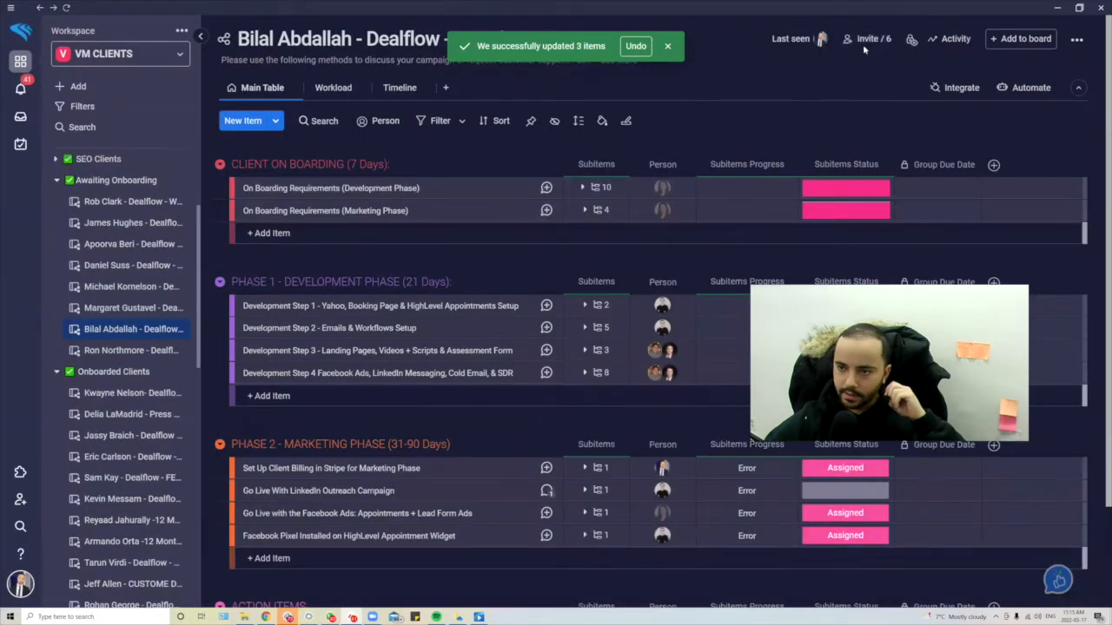
pyautogui.click(870, 39)
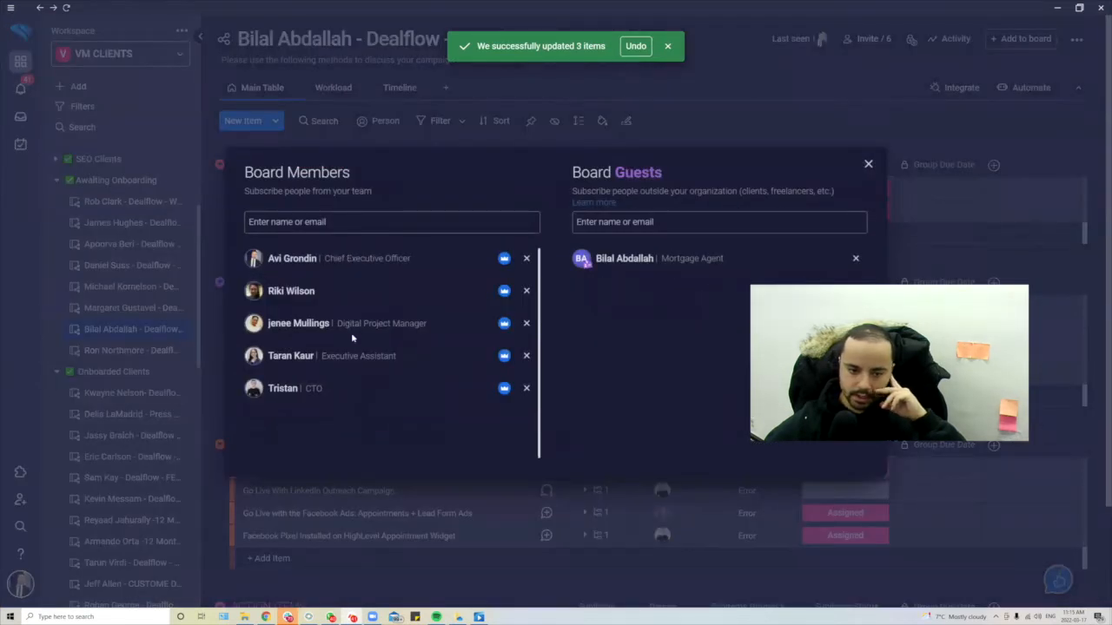
pyautogui.click(355, 223)
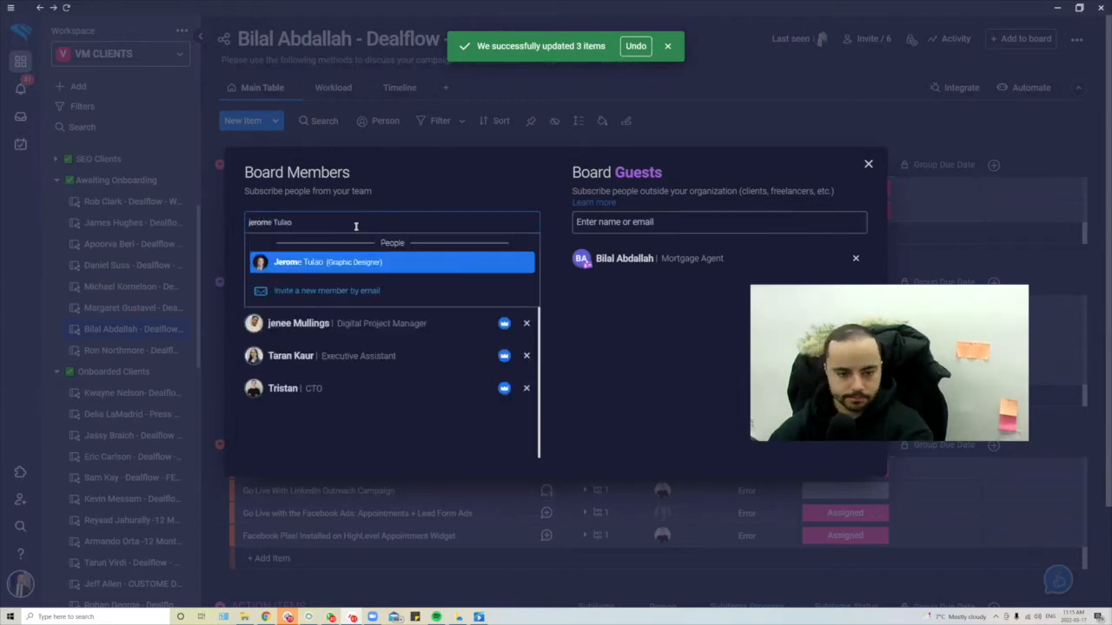
pyautogui.click(388, 260)
pyautogui.write('tristan')
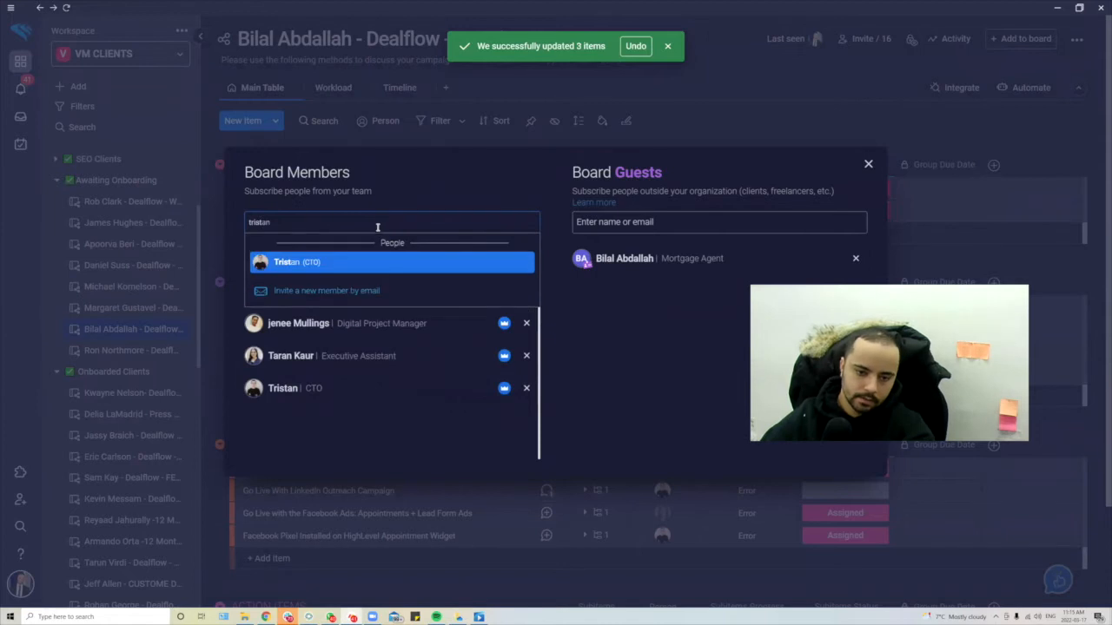
pyautogui.click(368, 259)
# - Add one more teammate as a board member by searching part of their e-mail
pyautogui.click(362, 220)
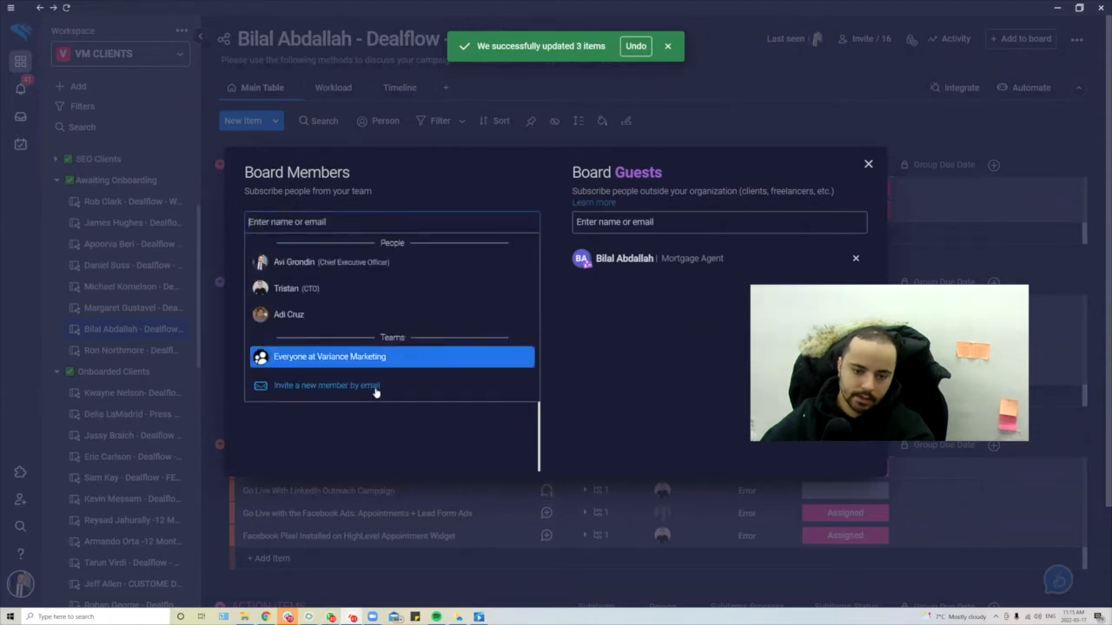
pyautogui.click(365, 223)
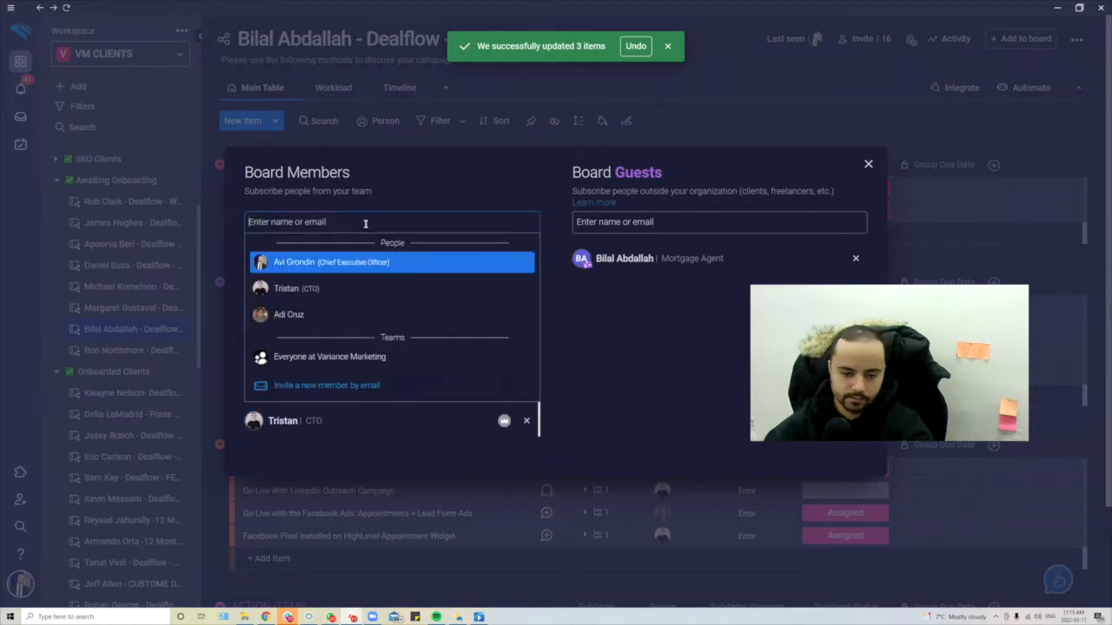
pyautogui.write('rich')
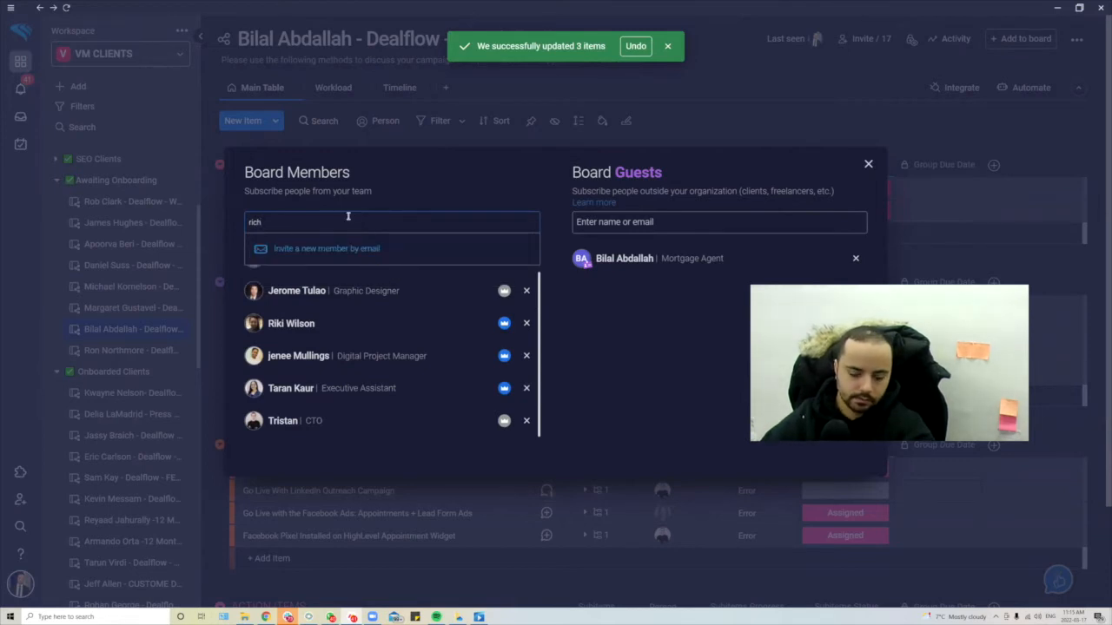
pyautogui.press('Left')
pyautogui.press('BackSpace')
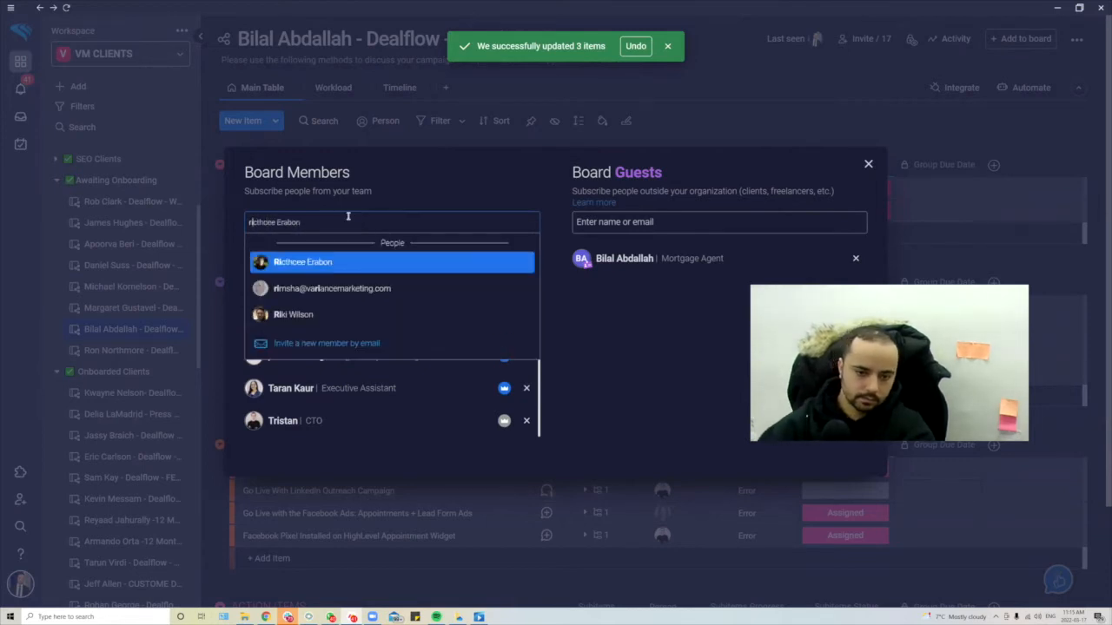
pyautogui.click(344, 261)
pyautogui.click(344, 215)
pyautogui.write('r')
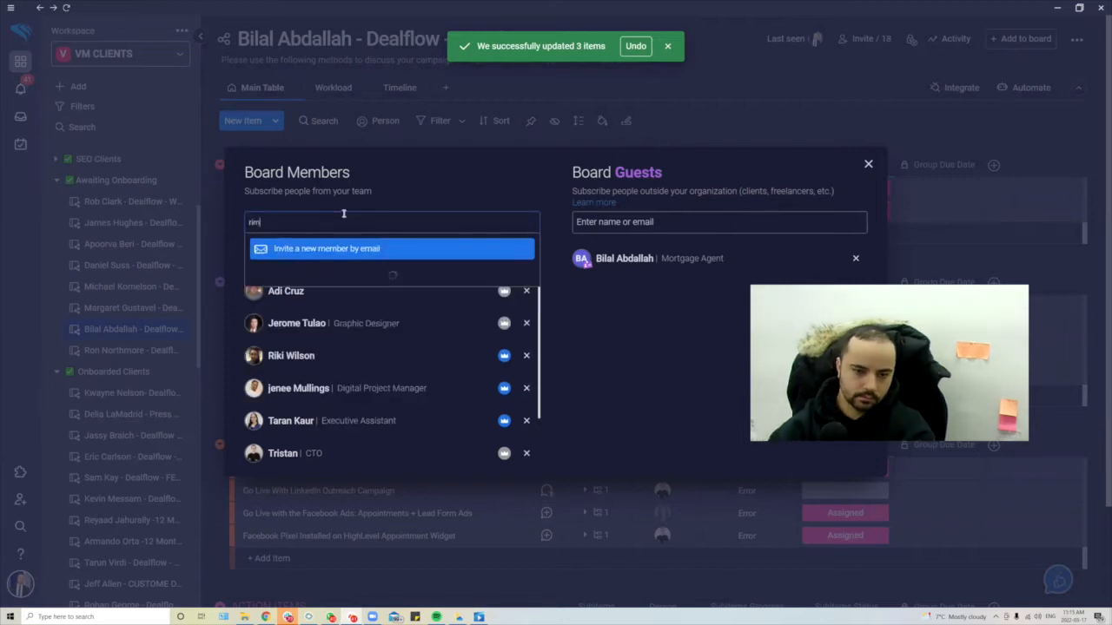
pyautogui.write('im')
pyautogui.press('Return')
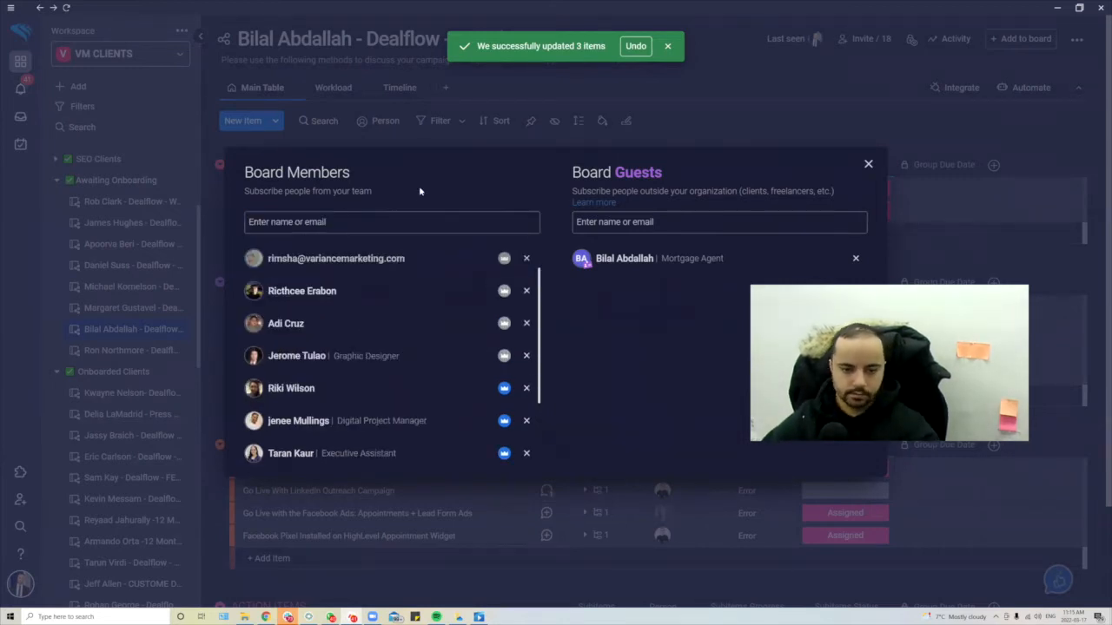
pyautogui.scroll(-3, 437, 376)
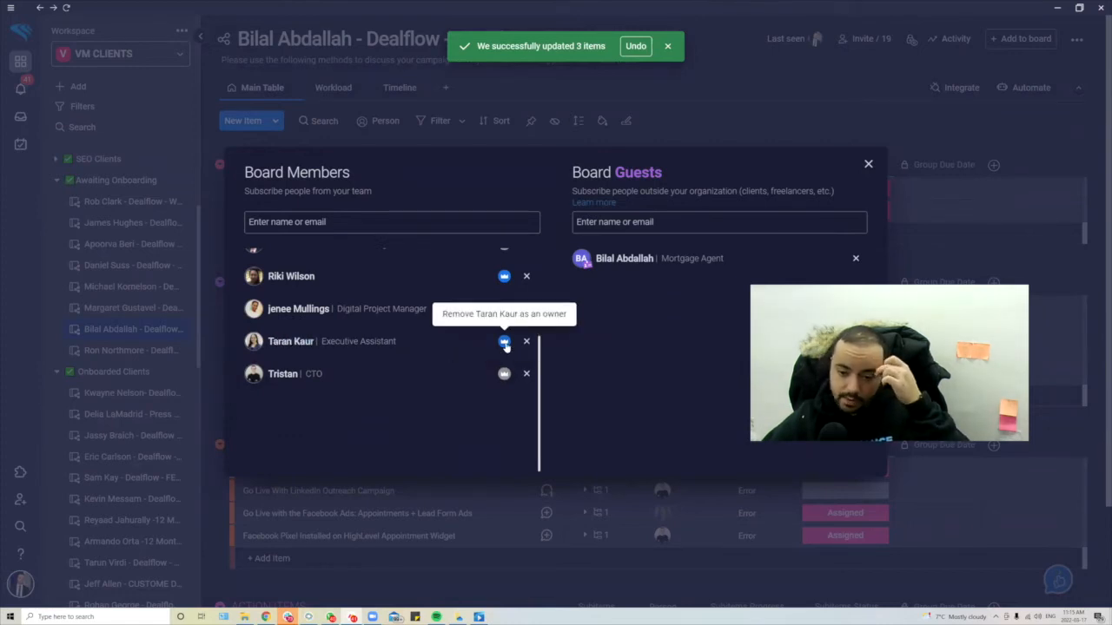
pyautogui.scroll(3, 502, 303)
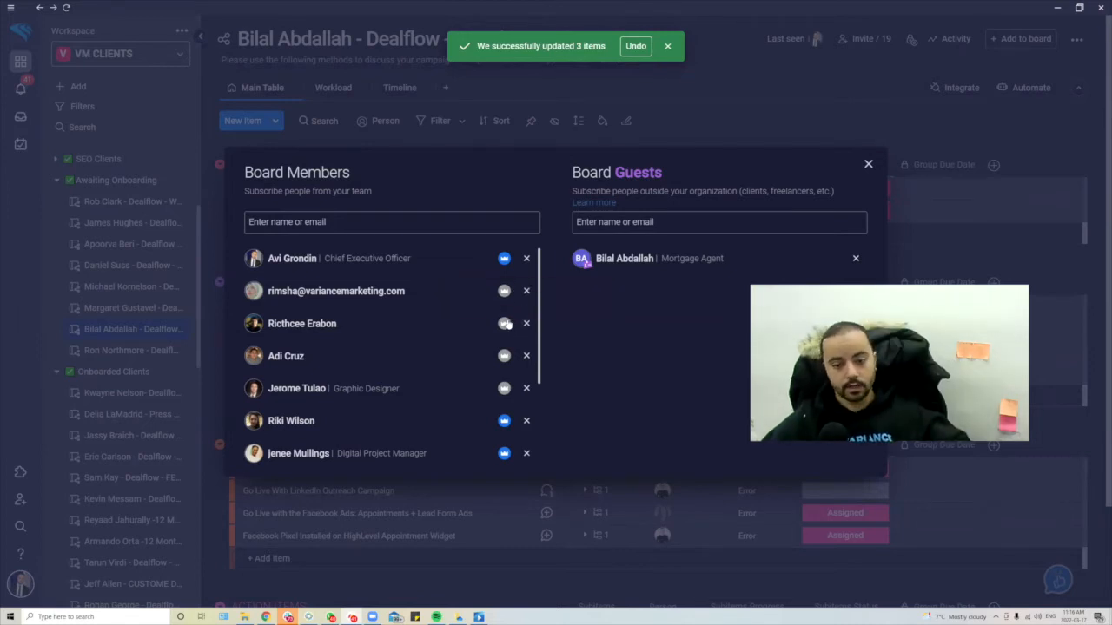
pyautogui.click(504, 323)
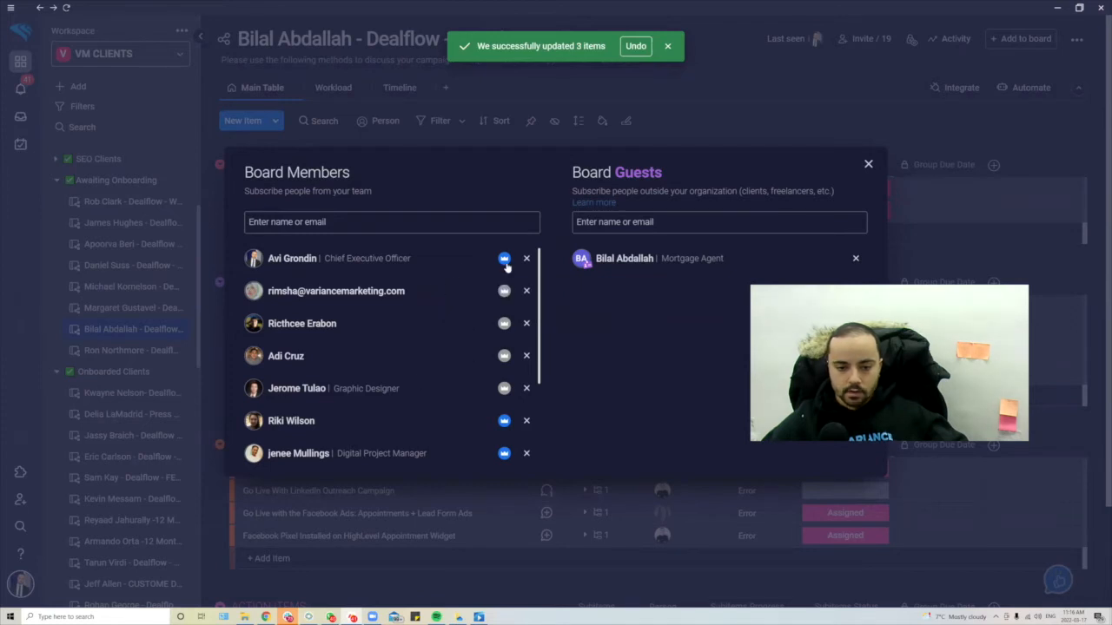
pyautogui.scroll(-3, 488, 389)
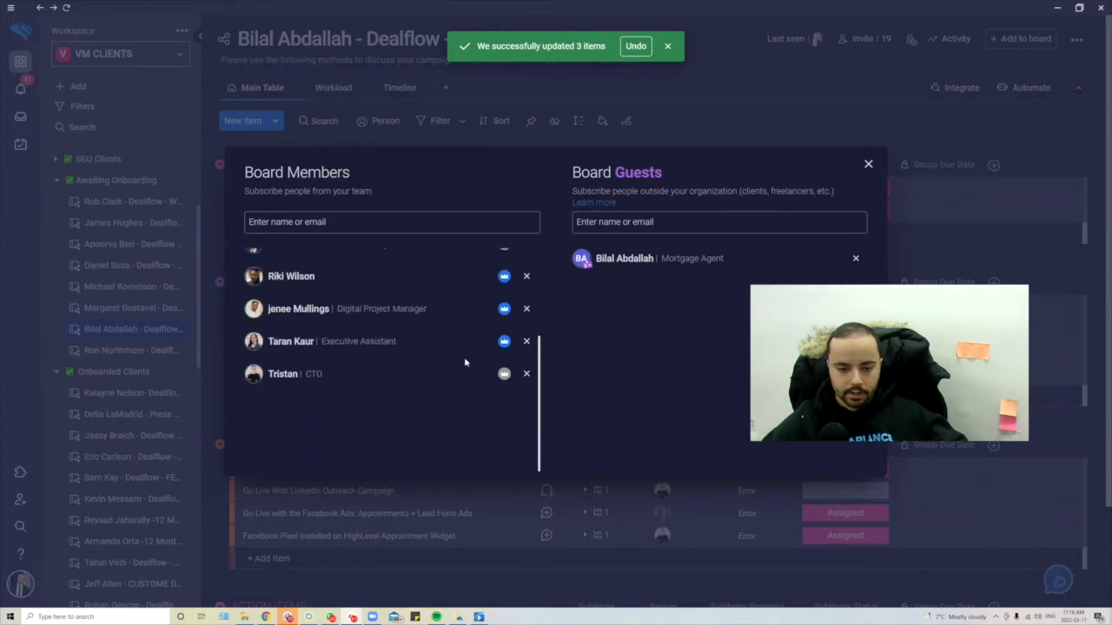
pyautogui.scroll(3, 466, 359)
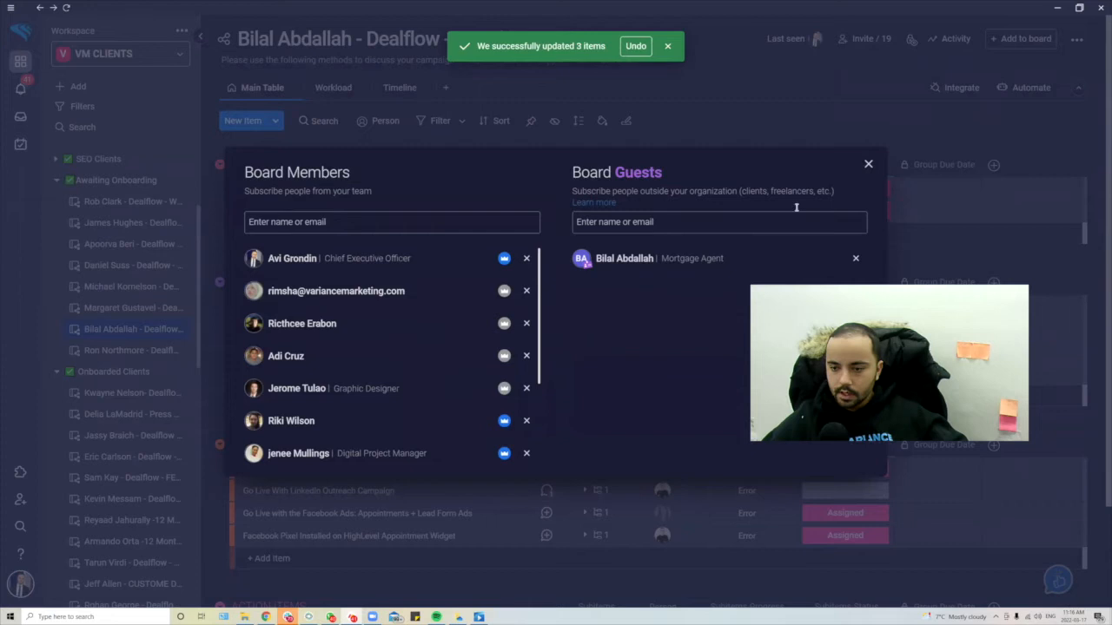
pyautogui.moveTo(574, 172); pyautogui.dragTo(663, 175)
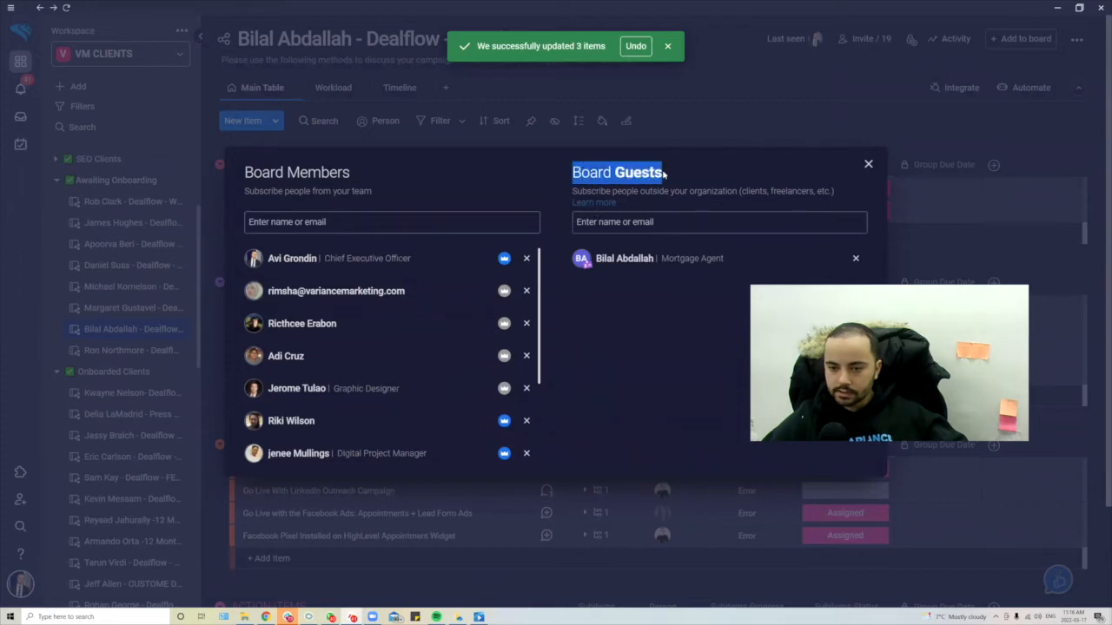
pyautogui.click(634, 229)
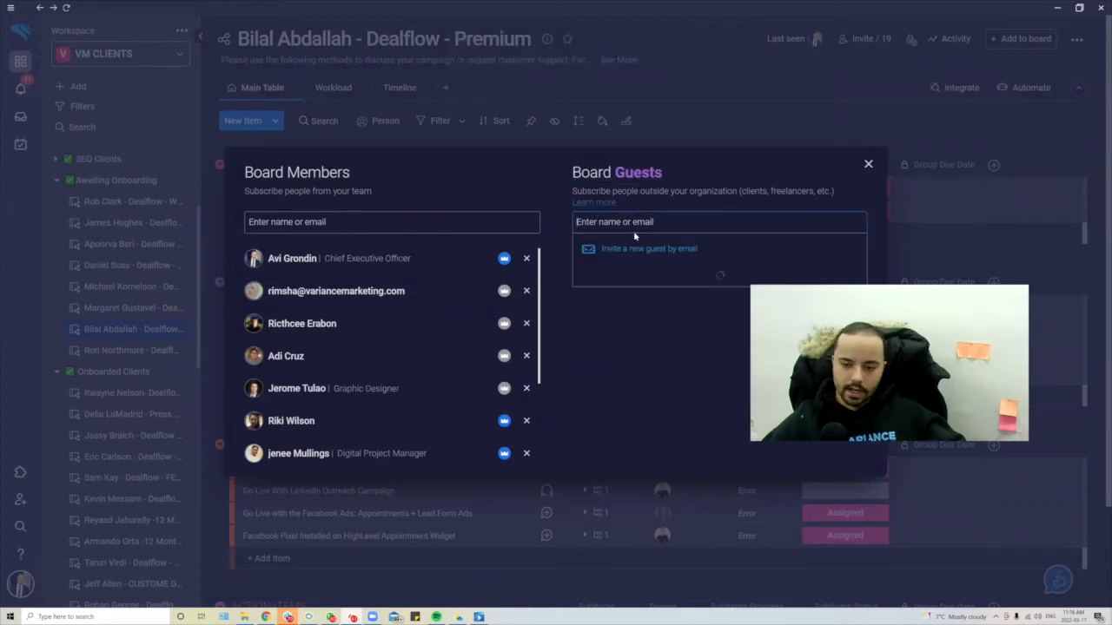
pyautogui.click(648, 286)
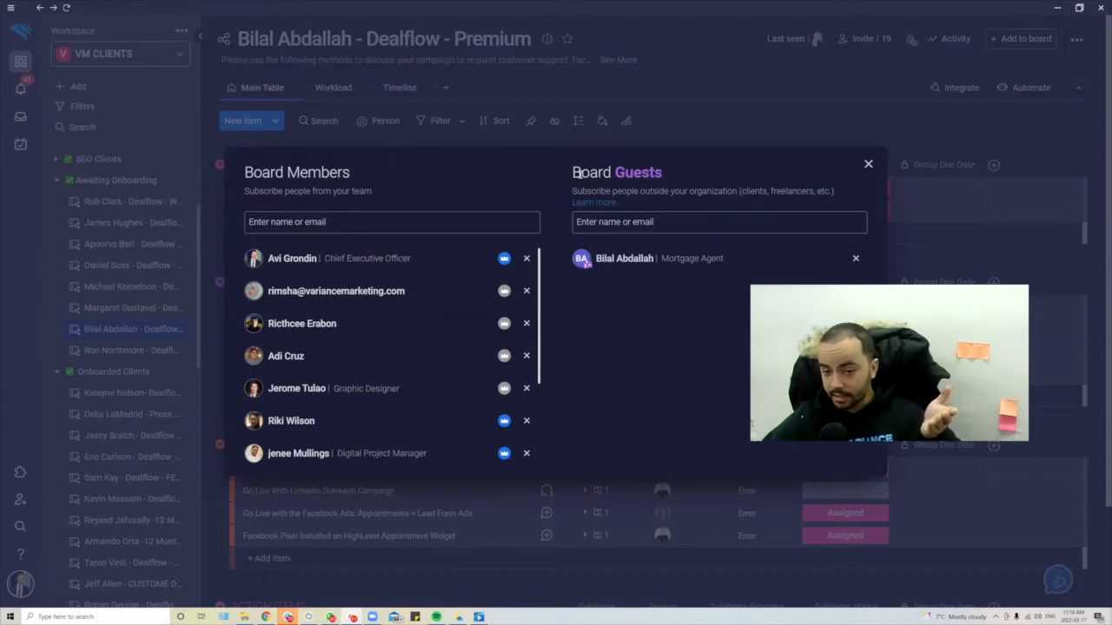
pyautogui.moveTo(576, 172); pyautogui.dragTo(682, 178)
pyautogui.moveTo(378, 180); pyautogui.dragTo(231, 176)
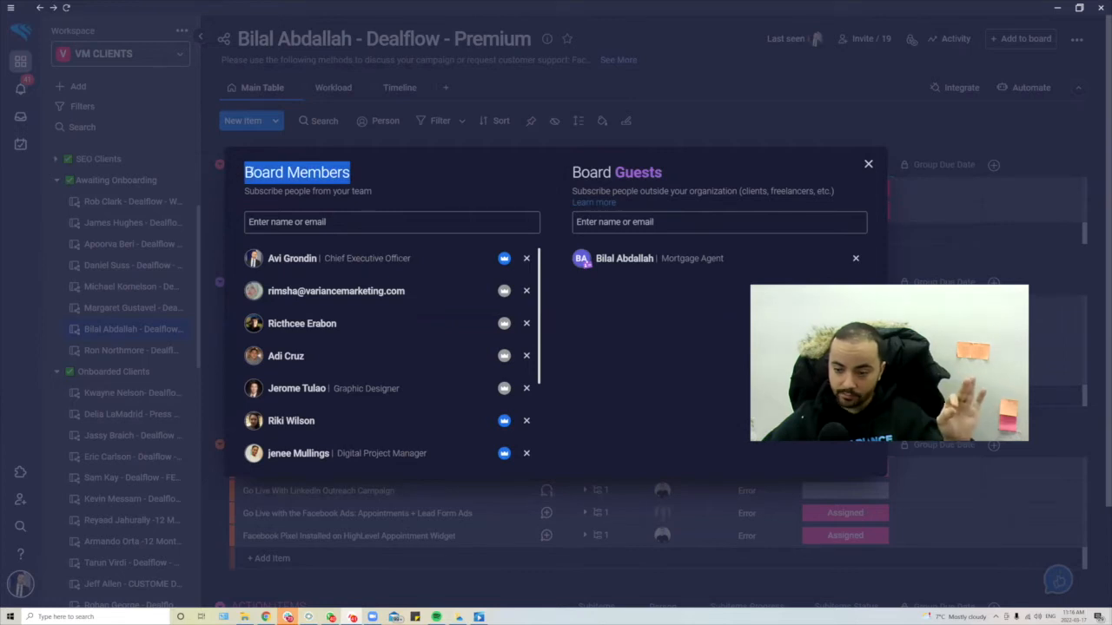
pyautogui.moveTo(568, 172); pyautogui.dragTo(715, 168)
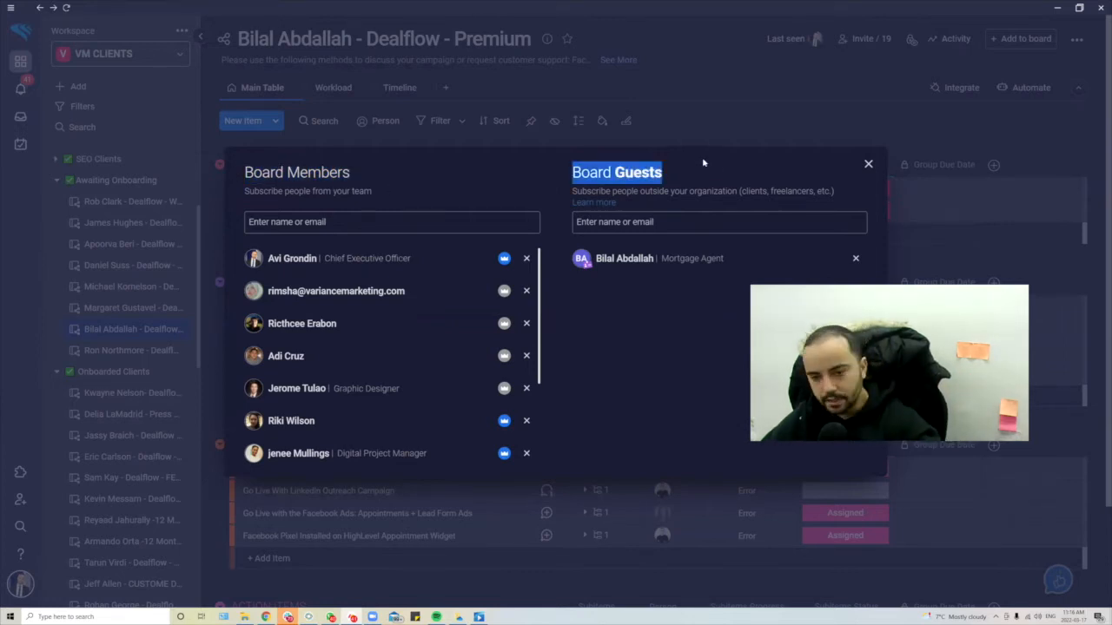
pyautogui.tripleClick(626, 173)
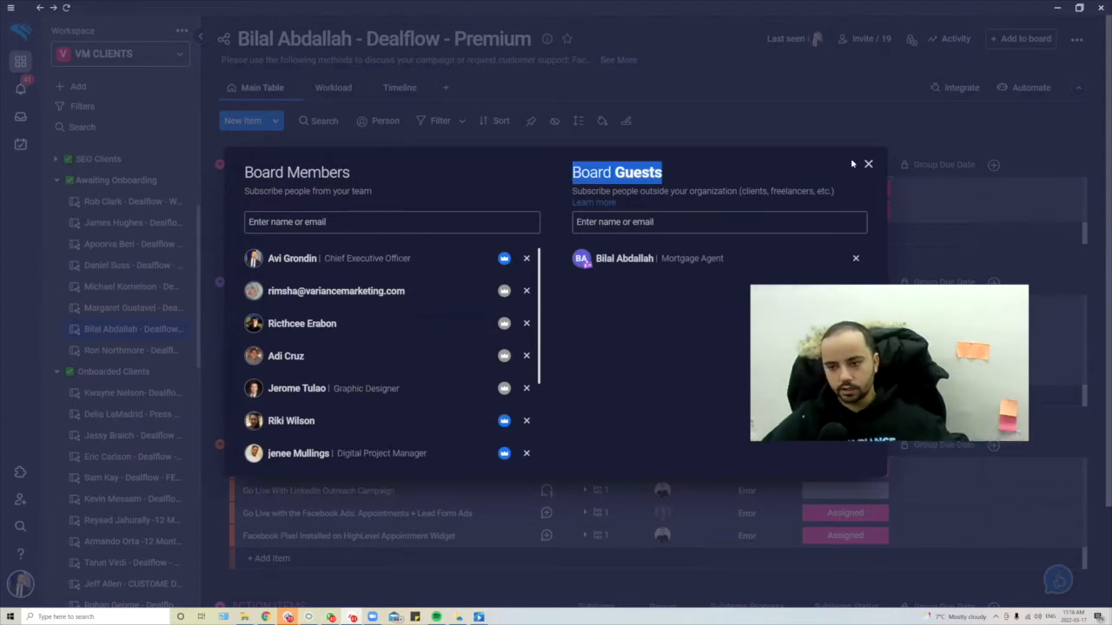
pyautogui.tripleClick(618, 178)
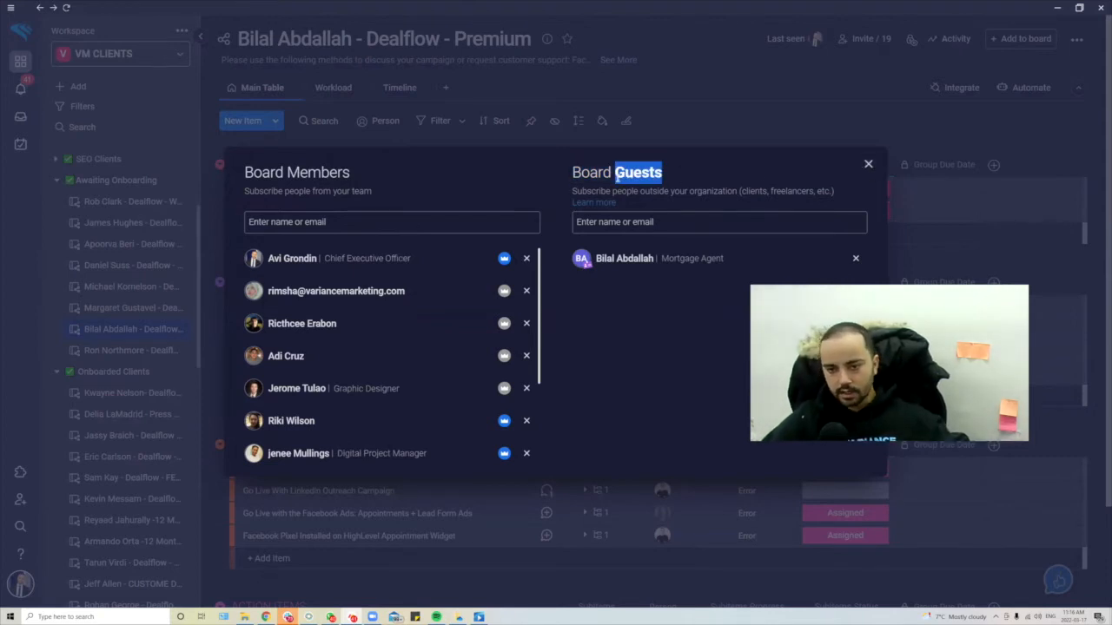
pyautogui.doubleClick(593, 177)
pyautogui.tripleClick(638, 177)
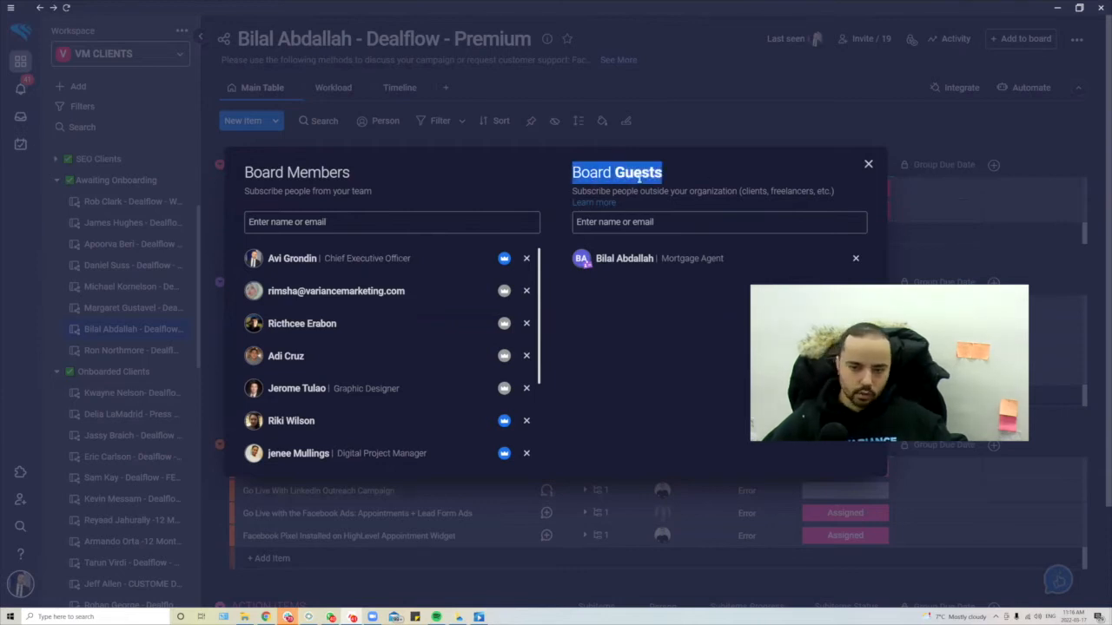
# - Close the members list and assign the teammate to both the Development Phase and Marketing Phase rows
pyautogui.click(868, 165)
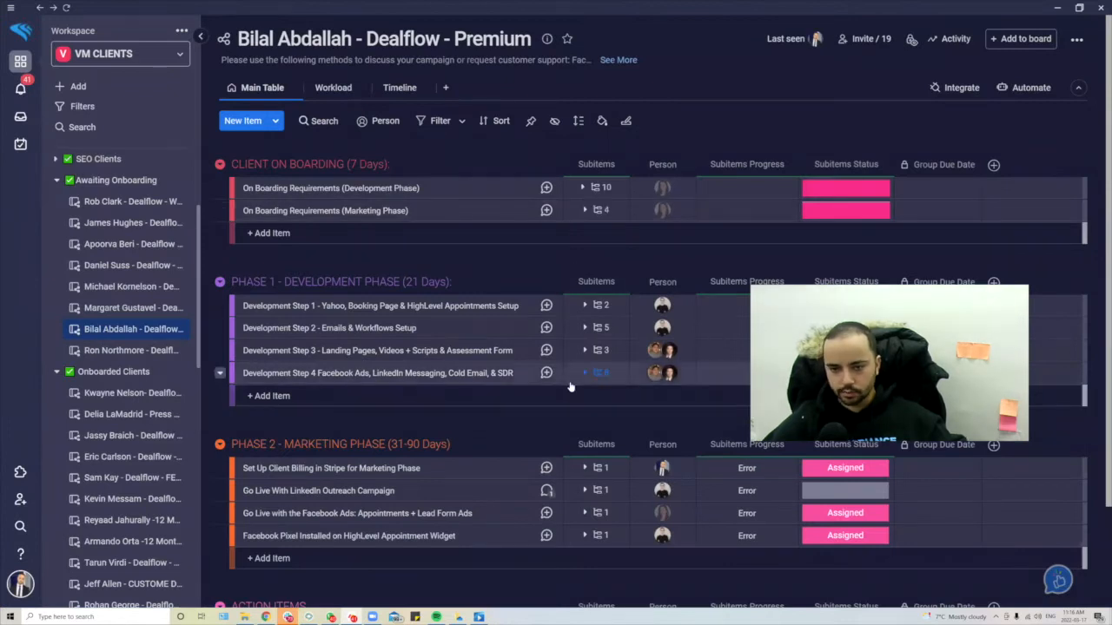
pyautogui.click(661, 188)
pyautogui.click(636, 226)
pyautogui.write('ebi')
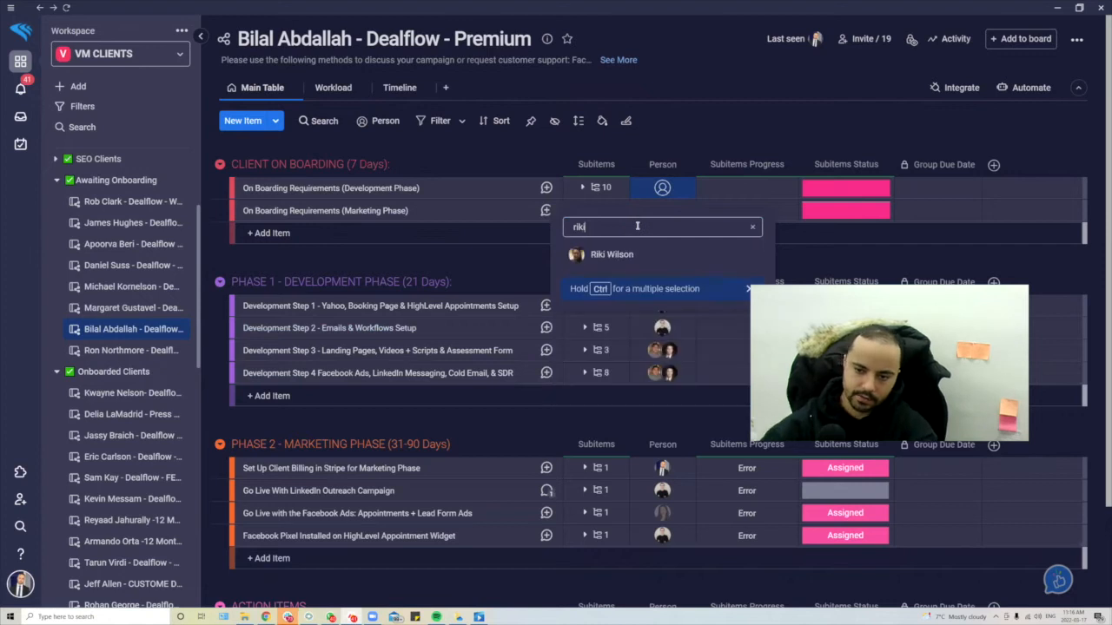
pyautogui.click(592, 252)
pyautogui.click(662, 210)
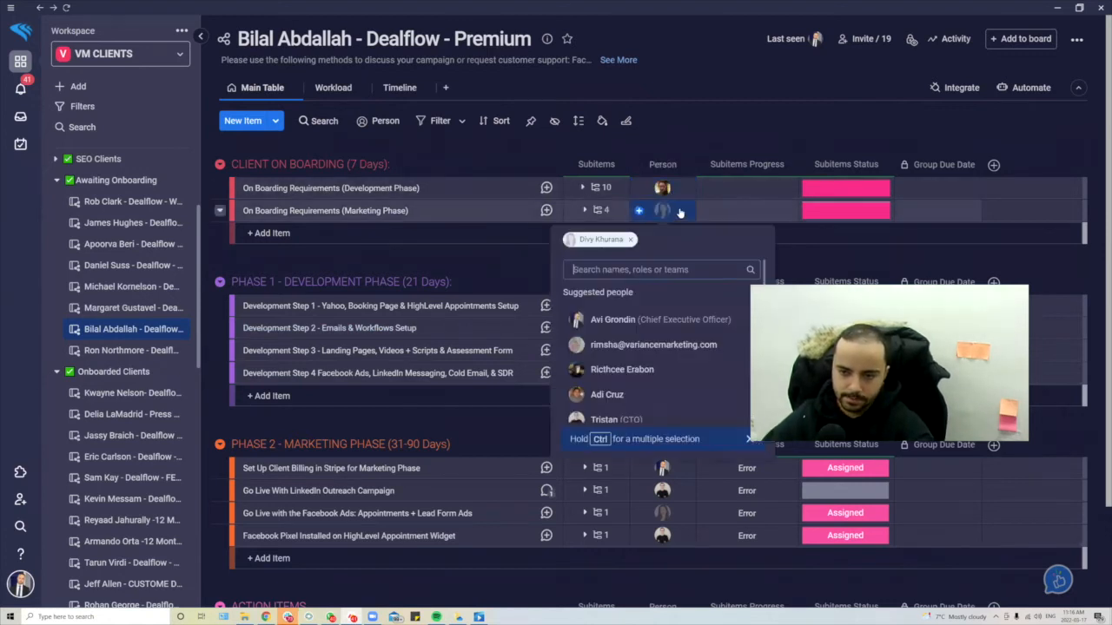
pyautogui.write('riki')
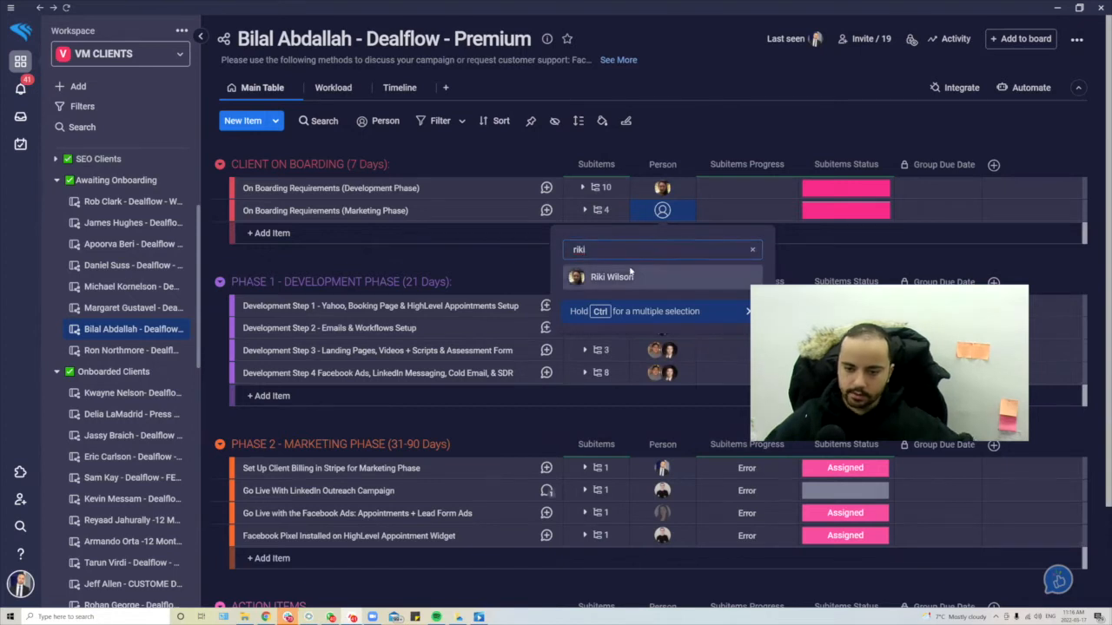
pyautogui.click(628, 275)
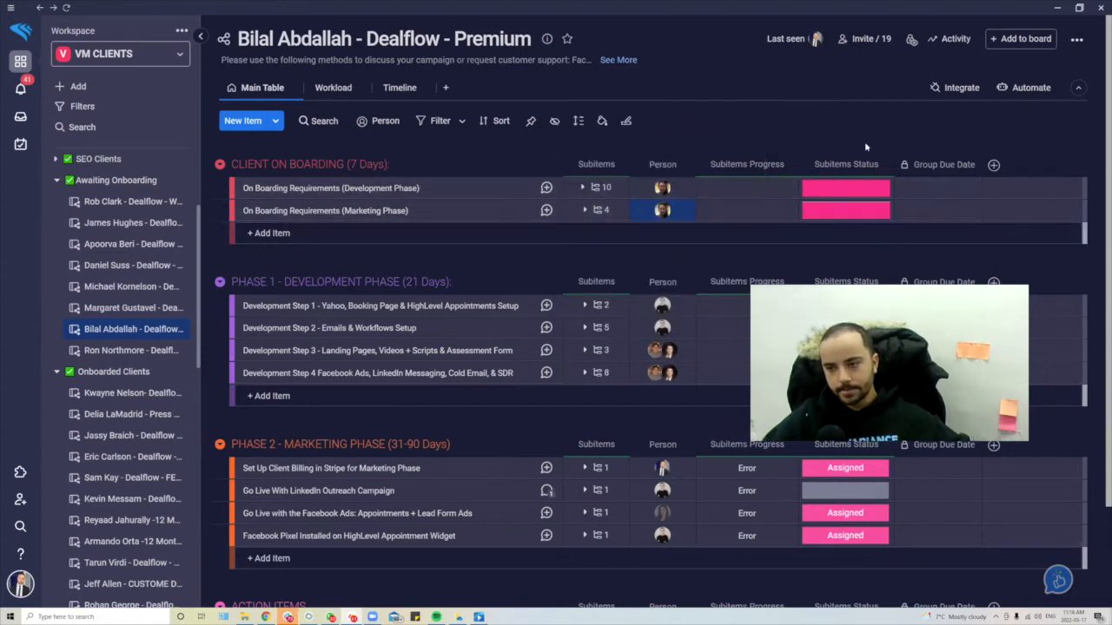
pyautogui.click(993, 165)
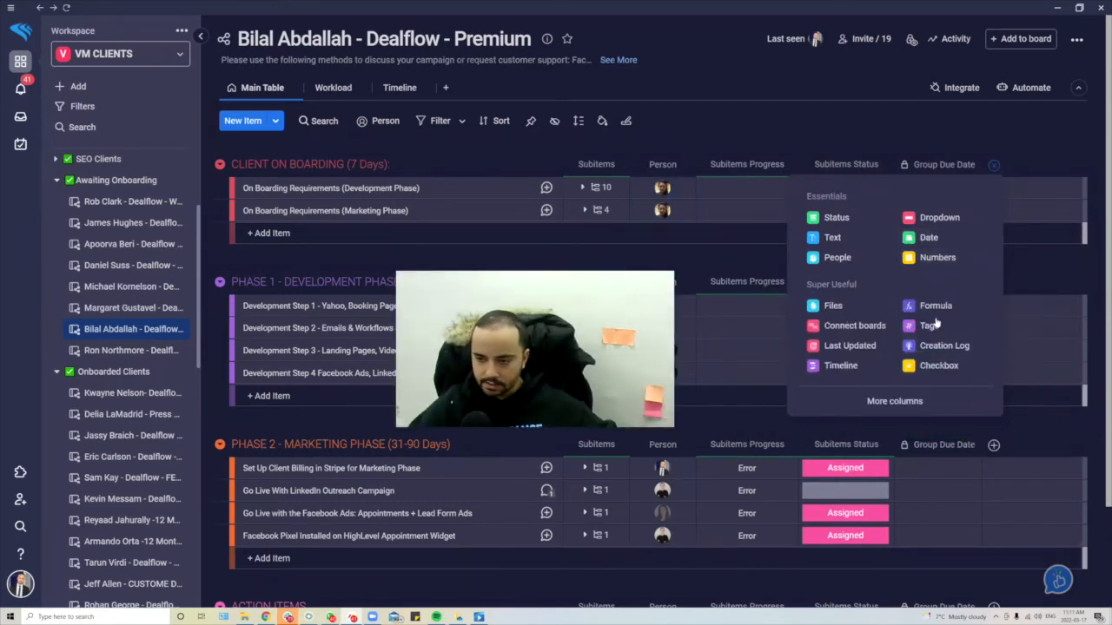
pyautogui.click(903, 402)
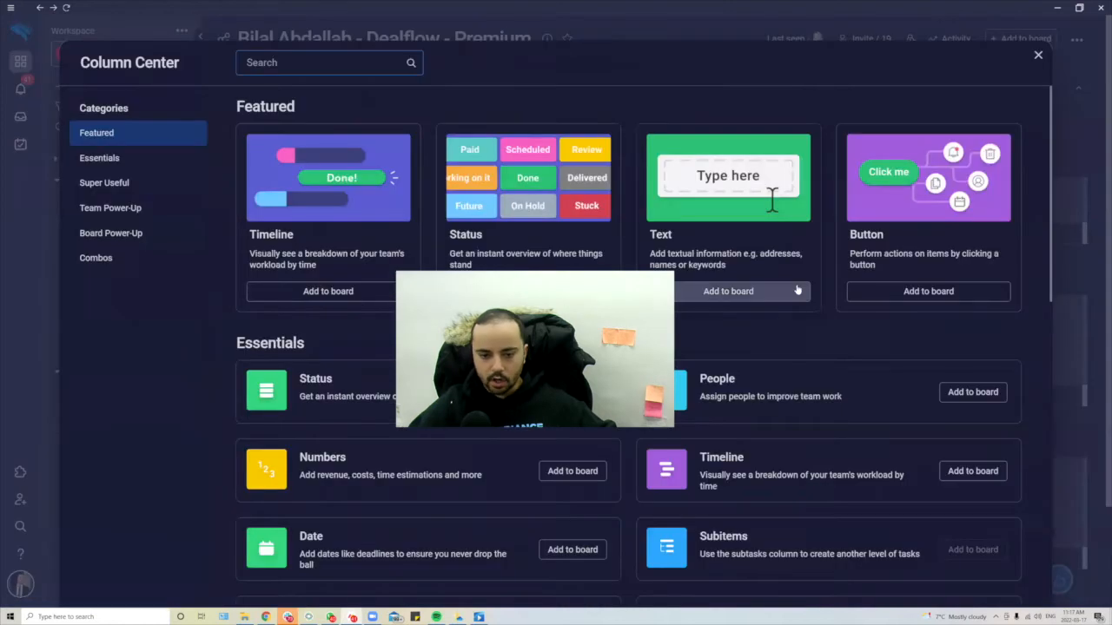
pyautogui.scroll(-15, 790, 287)
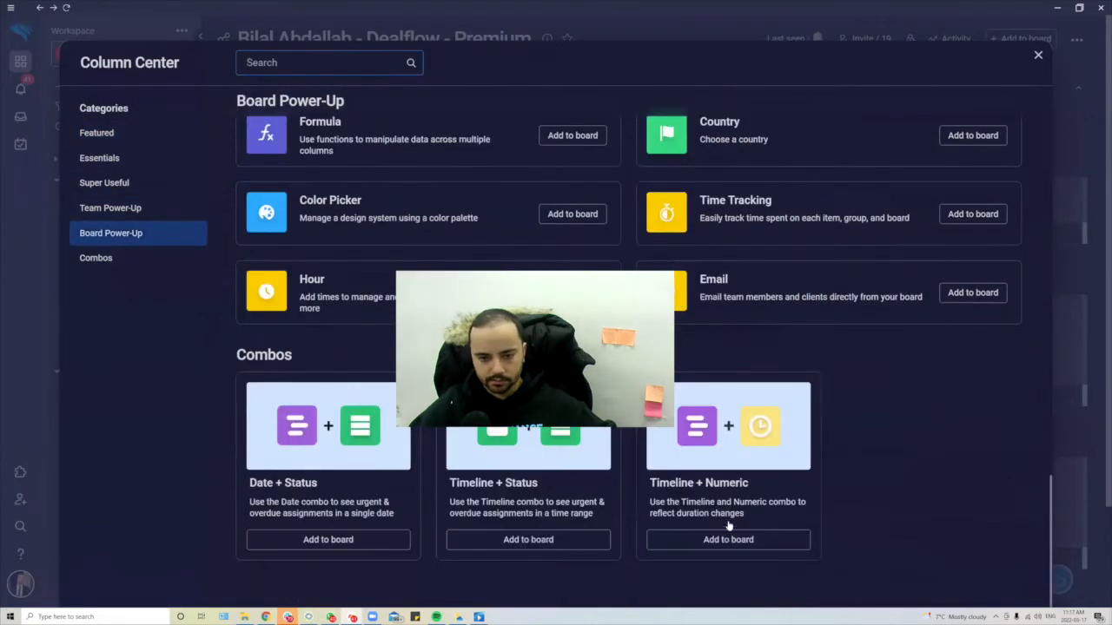
pyautogui.scroll(15, 790, 345)
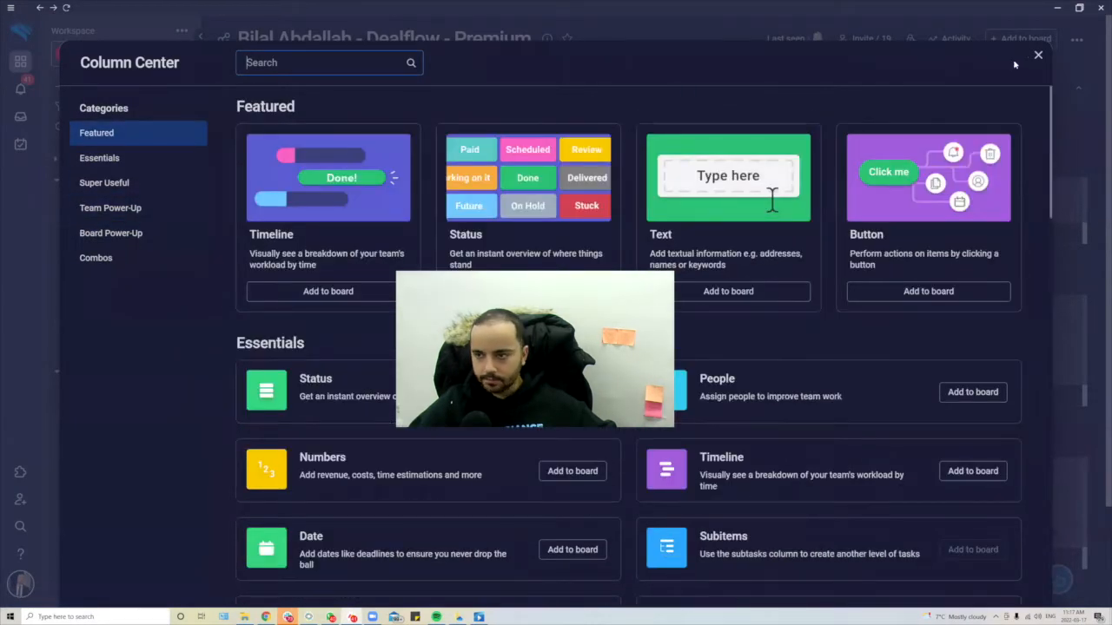
pyautogui.click(1039, 56)
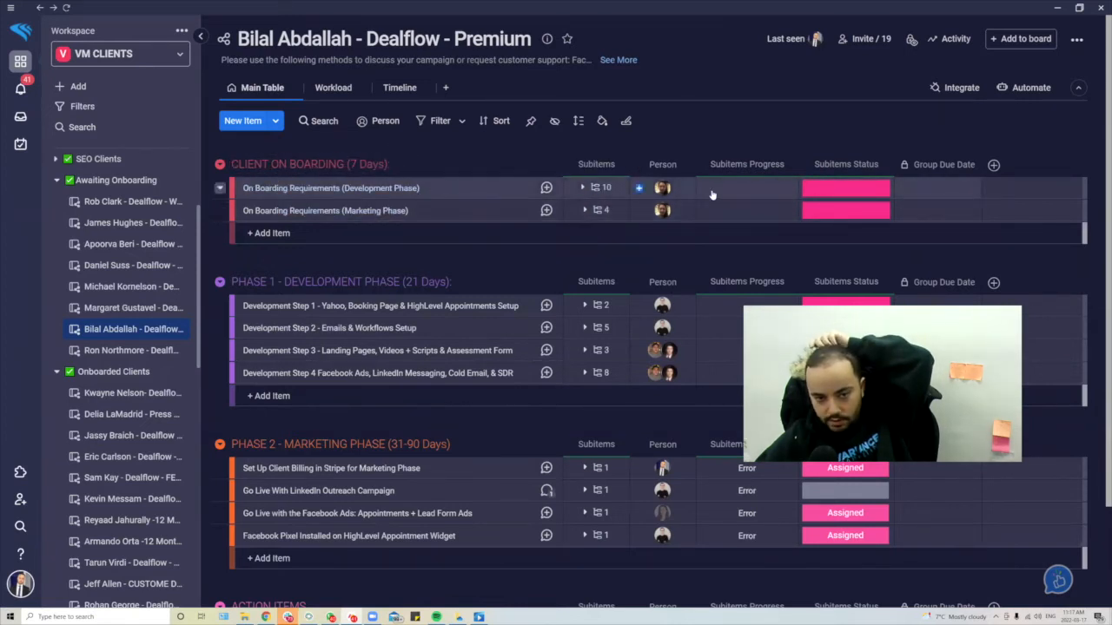
# - Expand Development Phase's subitems and set the first to Working on it, 80%, due Mar 18
pyautogui.click(584, 191)
pyautogui.click(583, 189)
pyautogui.click(584, 189)
pyautogui.click(620, 246)
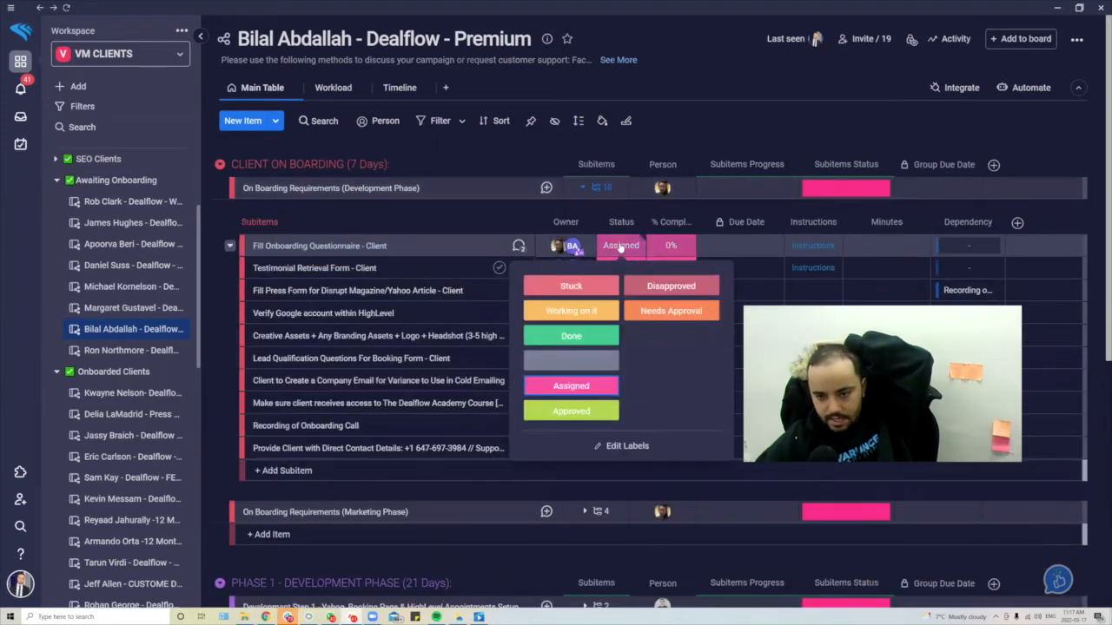
pyautogui.click(665, 247)
pyautogui.click(631, 250)
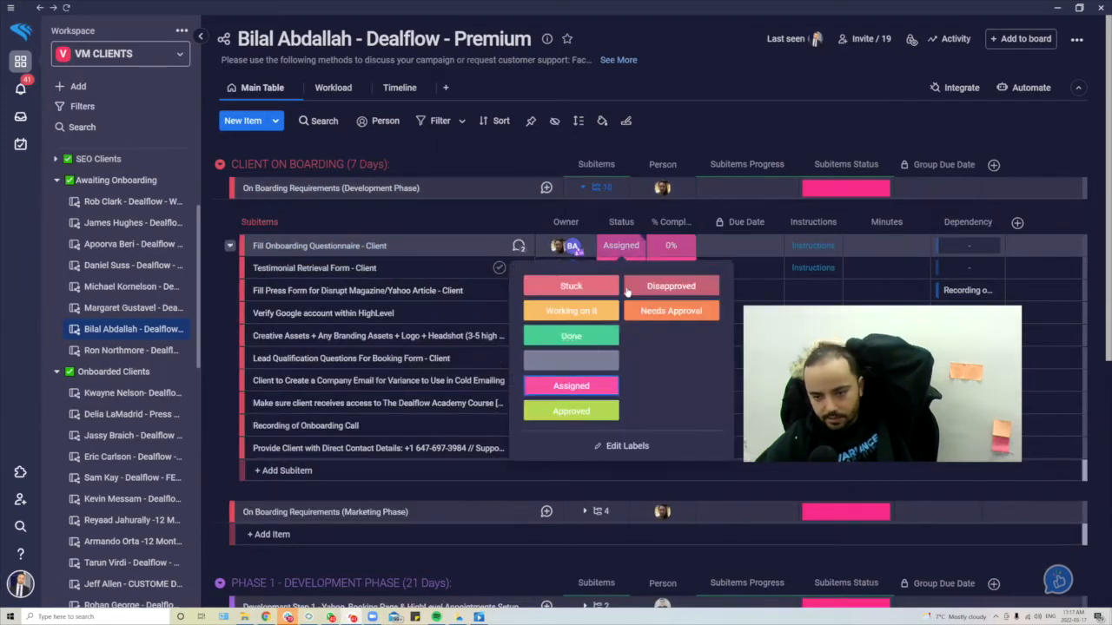
pyautogui.click(572, 310)
pyautogui.click(682, 250)
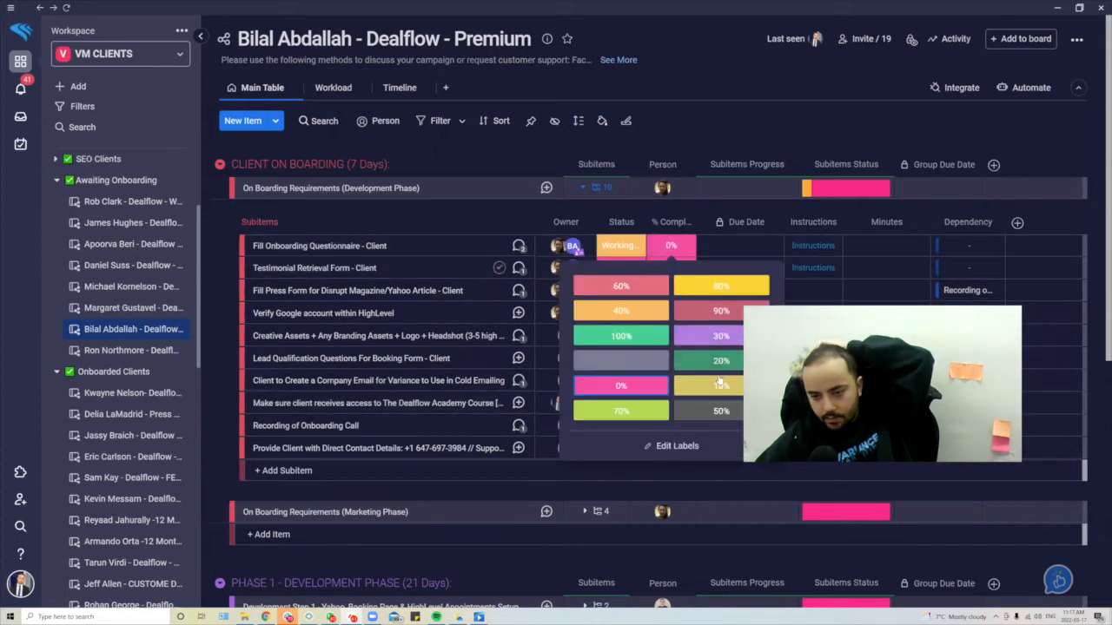
pyautogui.click(721, 286)
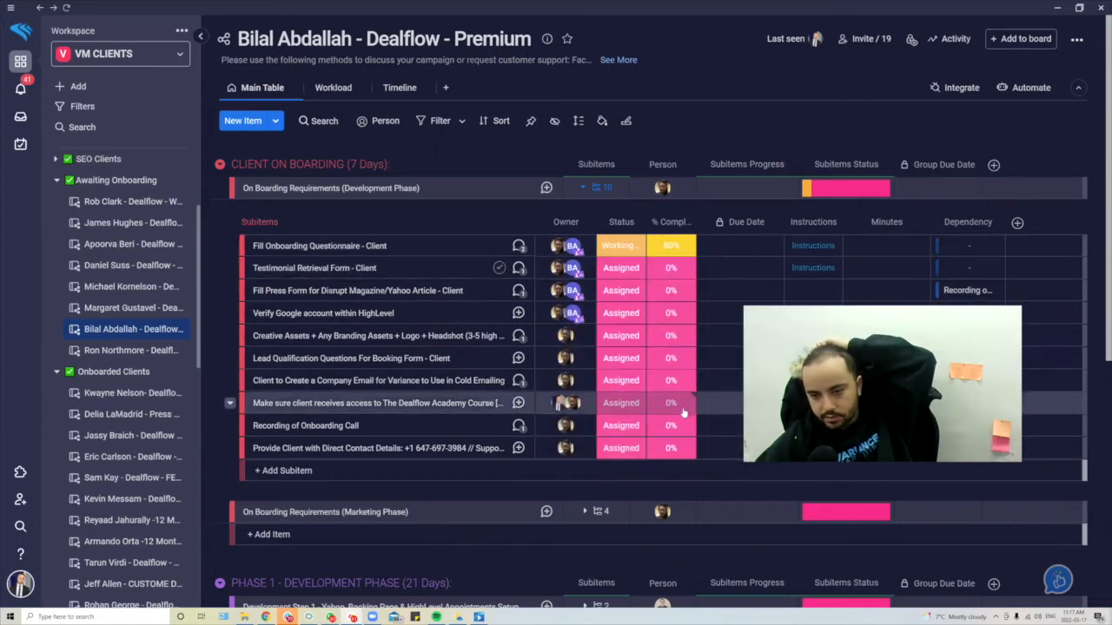
pyautogui.click(743, 245)
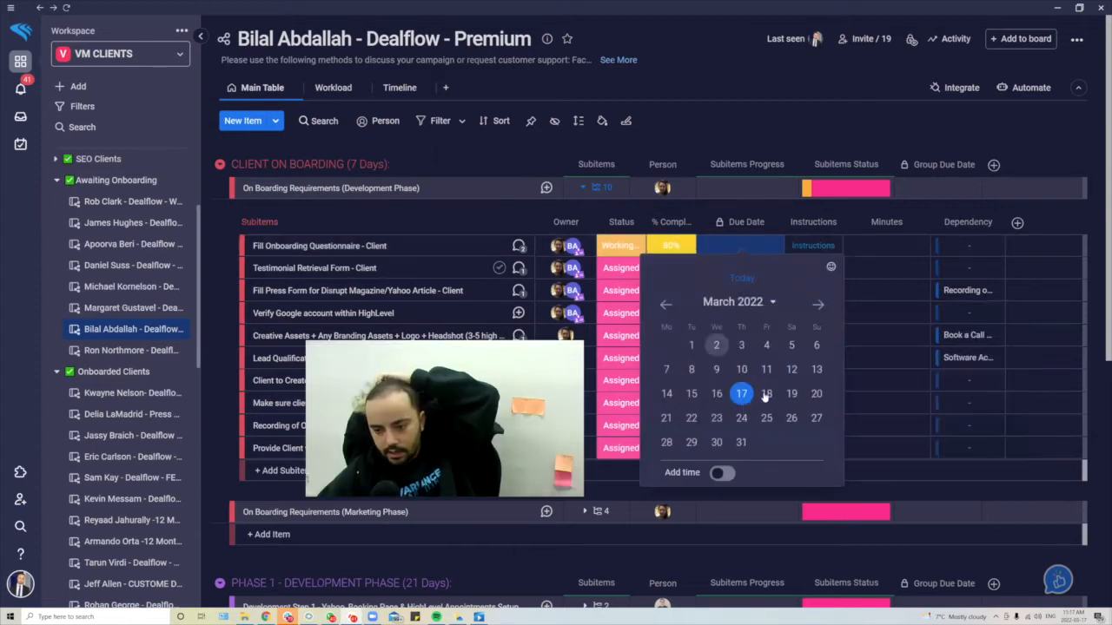
pyautogui.click(764, 393)
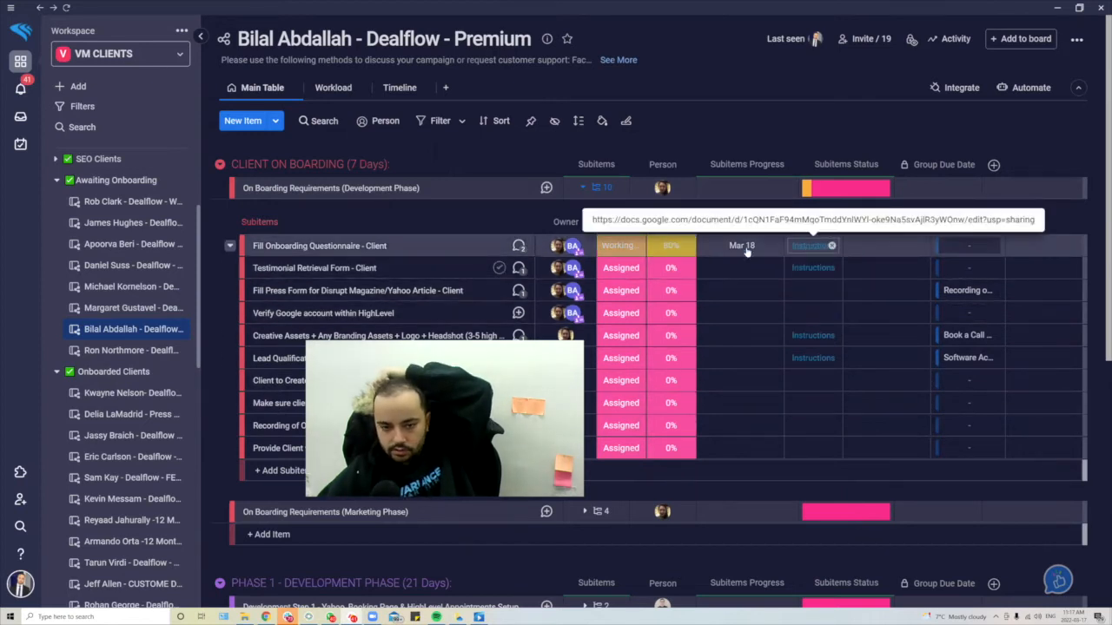
# - Open the subitem's linked 'Fill our Onboarding typeform' Google Doc, skim it, and return to monday.com
pyautogui.click(806, 249)
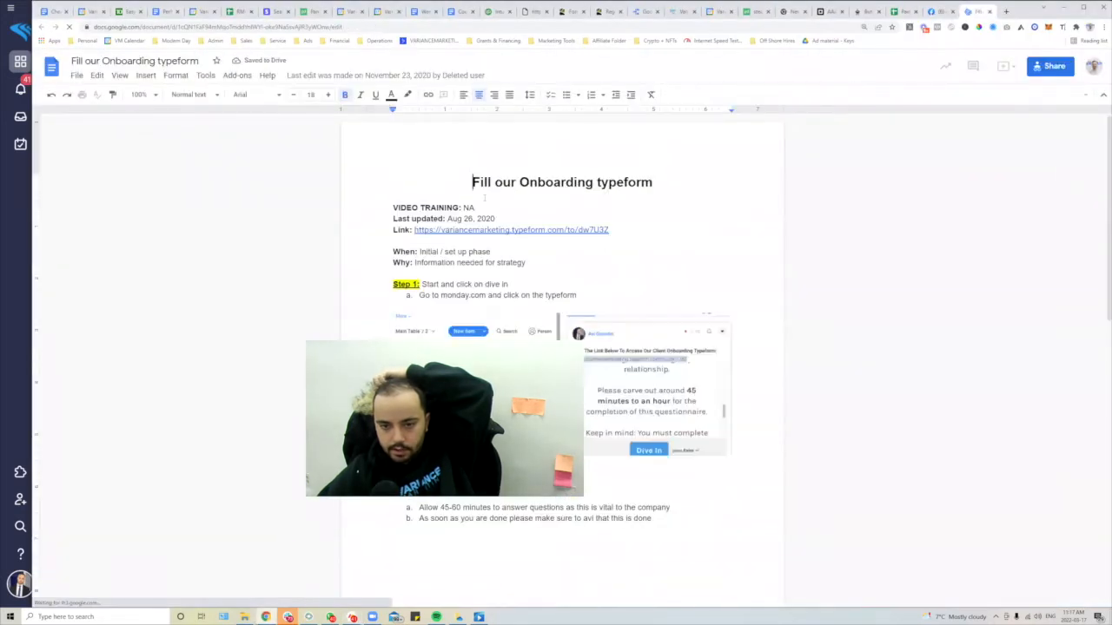
pyautogui.scroll(-7, 630, 269)
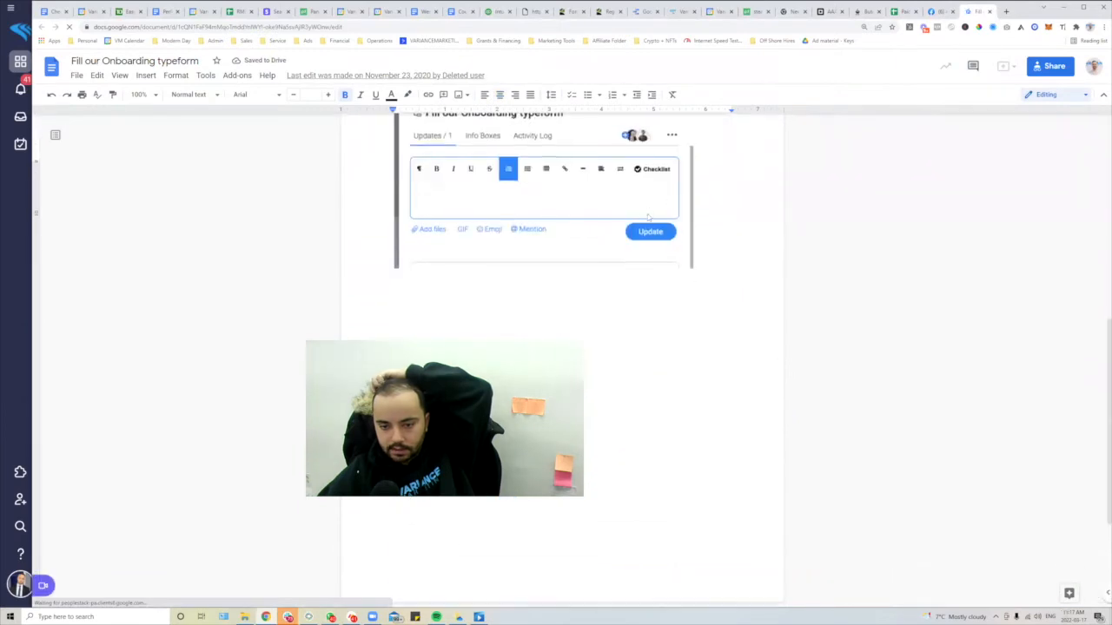
pyautogui.scroll(10, 632, 271)
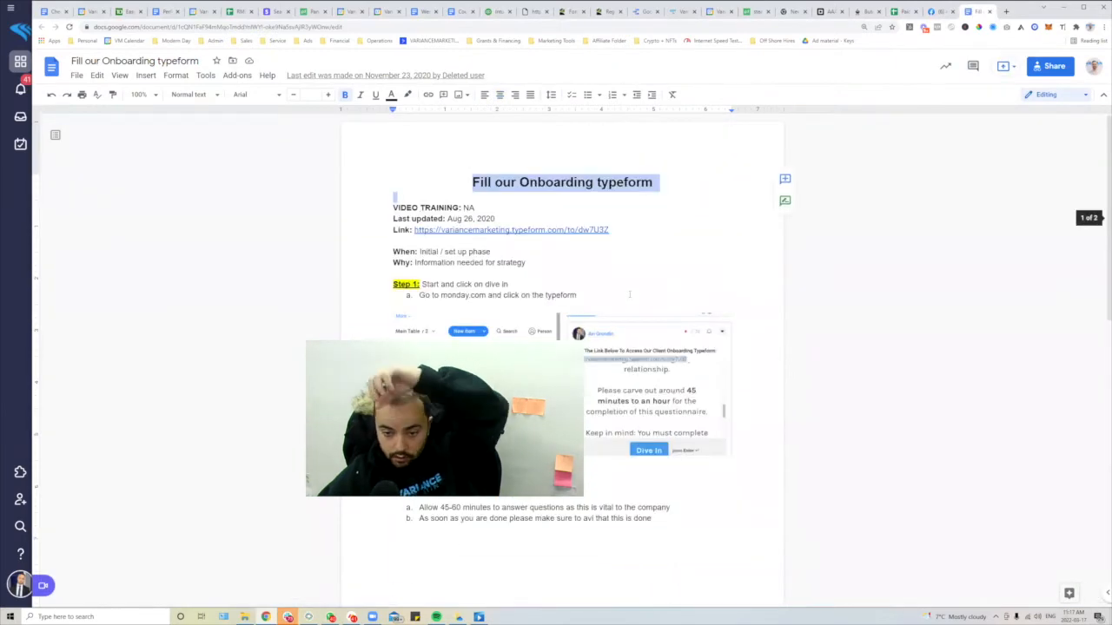
pyautogui.hotkey('alt', 'Tab')
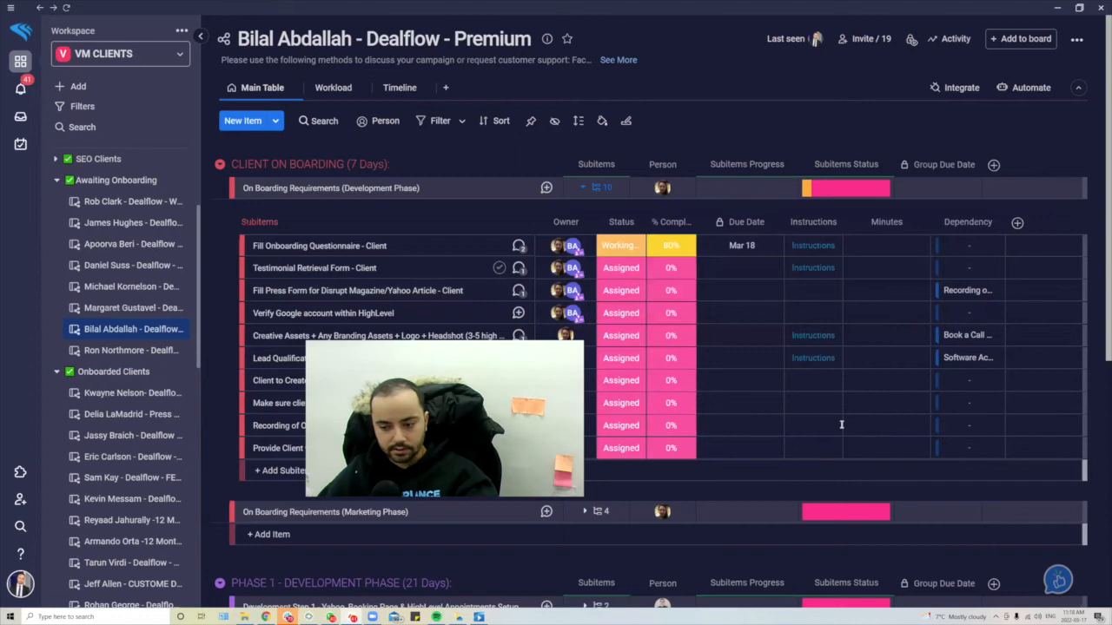
# - Reset the first subitem to Assigned, 0% with no due date, then collapse Development Phase's subitems
pyautogui.scroll(-3, 825, 224)
pyautogui.scroll(3, 860, 243)
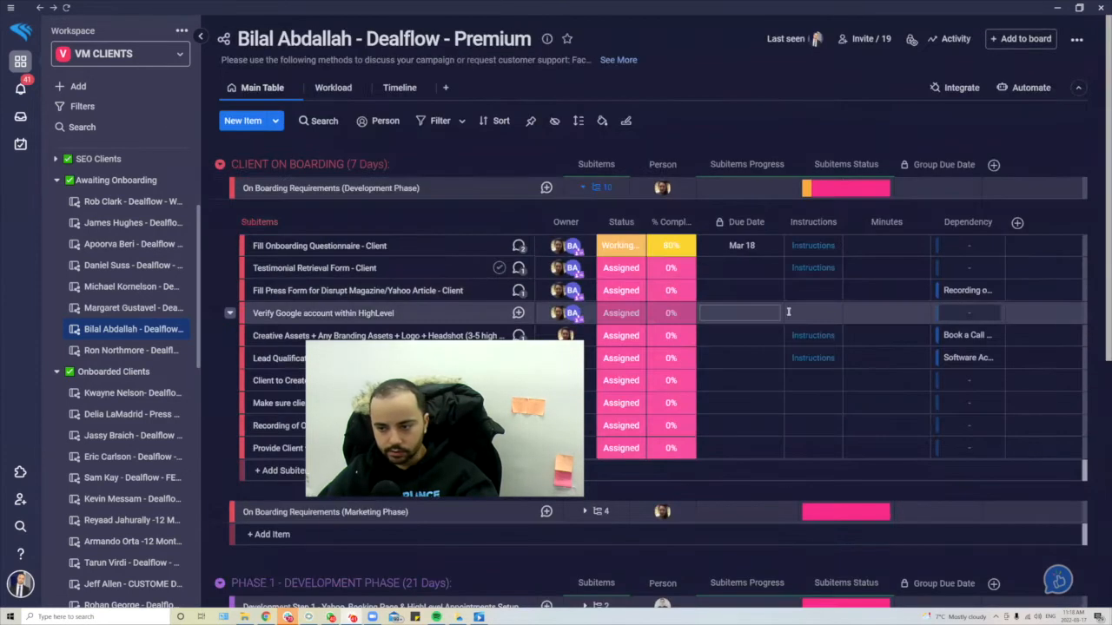
pyautogui.click(892, 246)
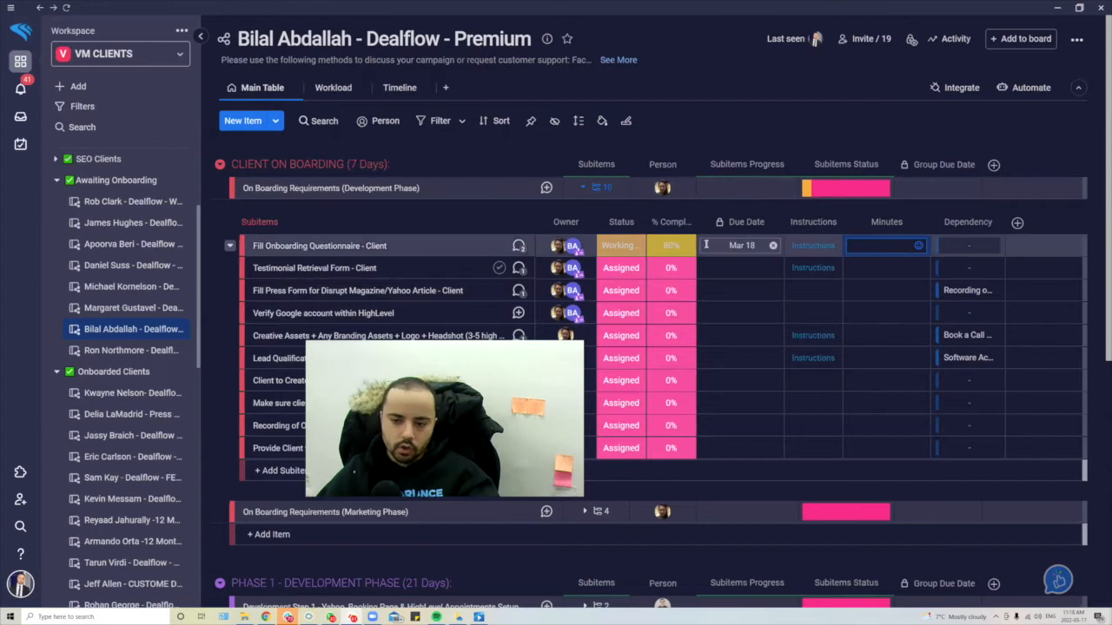
pyautogui.click(613, 247)
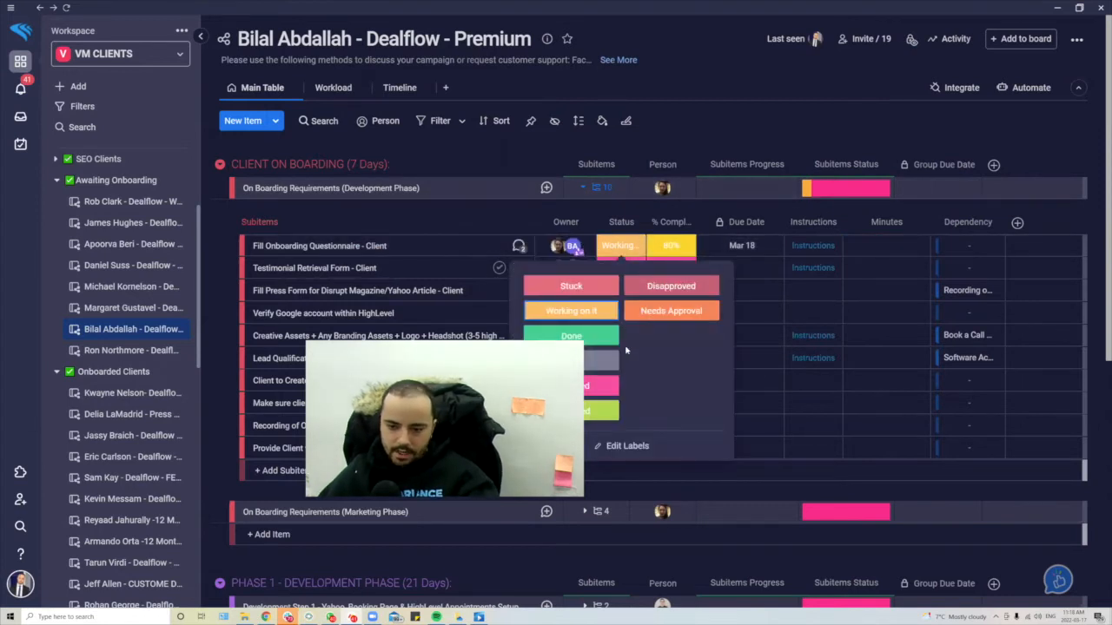
pyautogui.click(615, 385)
pyautogui.click(670, 246)
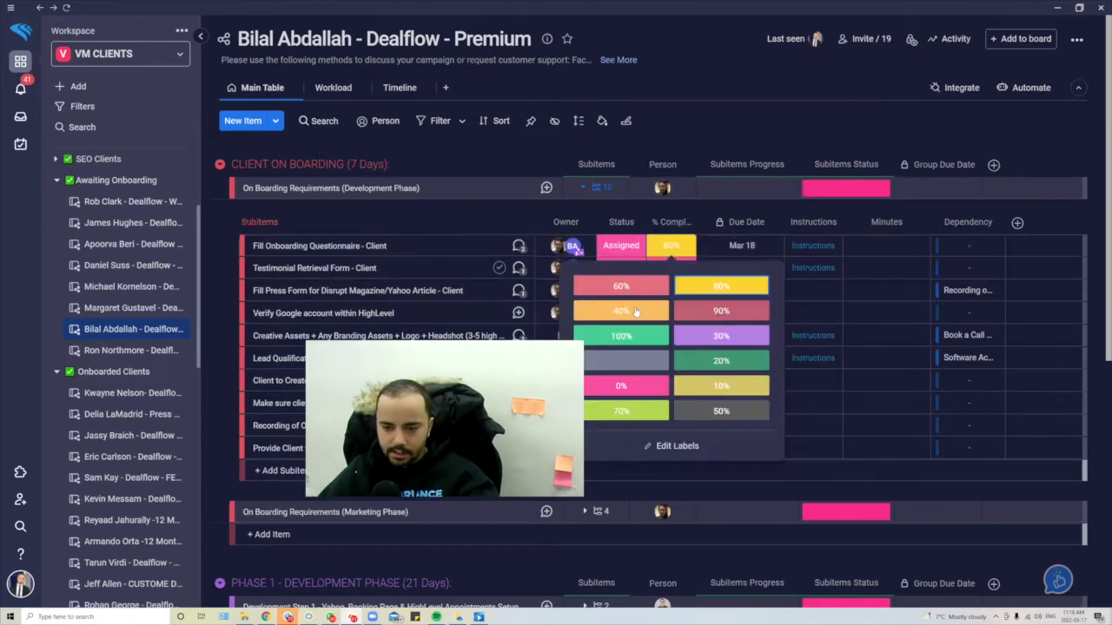
pyautogui.click(639, 387)
pyautogui.click(745, 246)
pyautogui.click(775, 246)
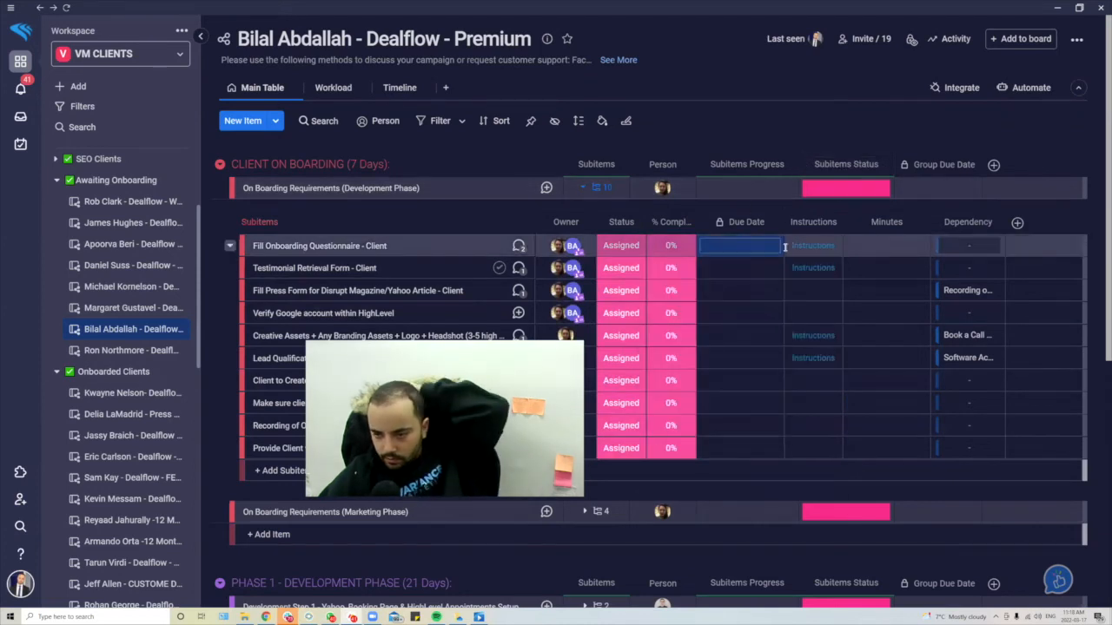
pyautogui.click(597, 187)
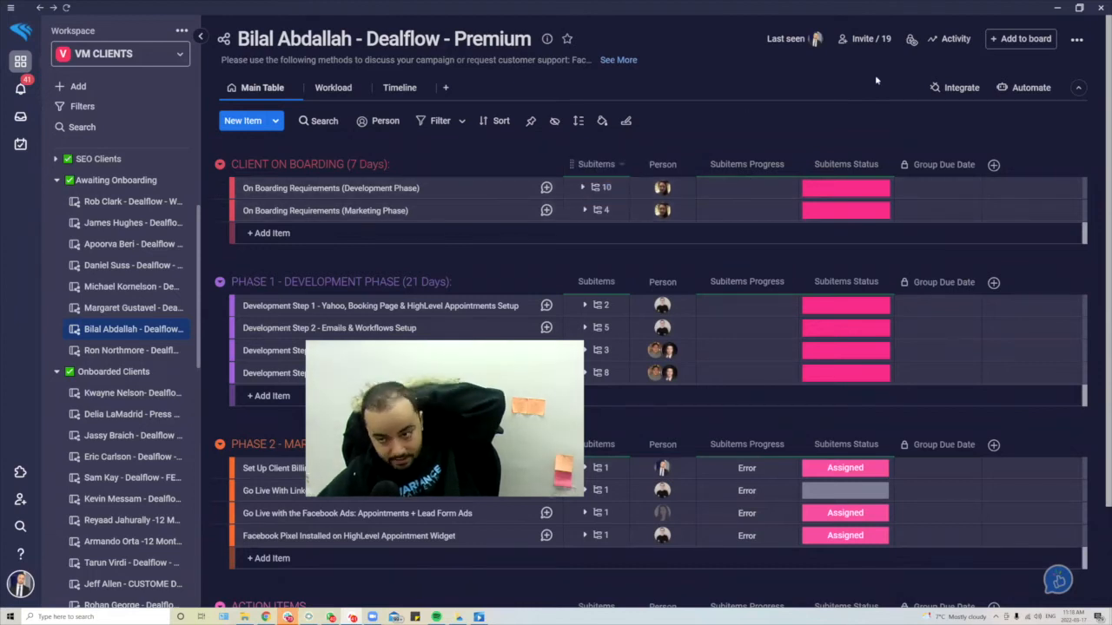
pyautogui.click(956, 89)
pyautogui.scroll(-5, 726, 217)
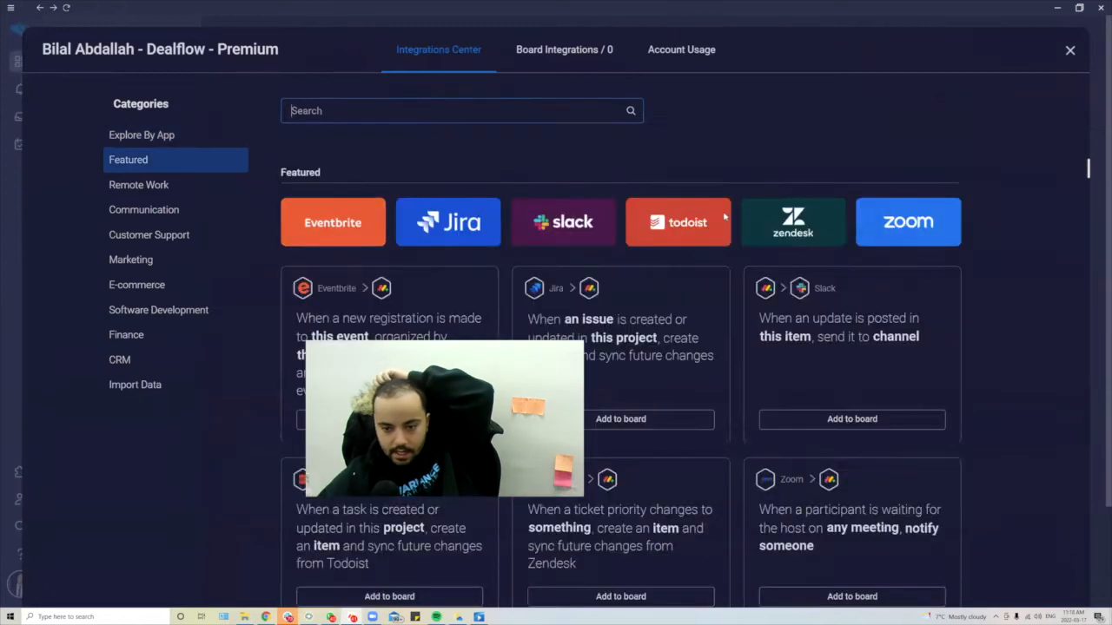
pyautogui.scroll(5, 688, 228)
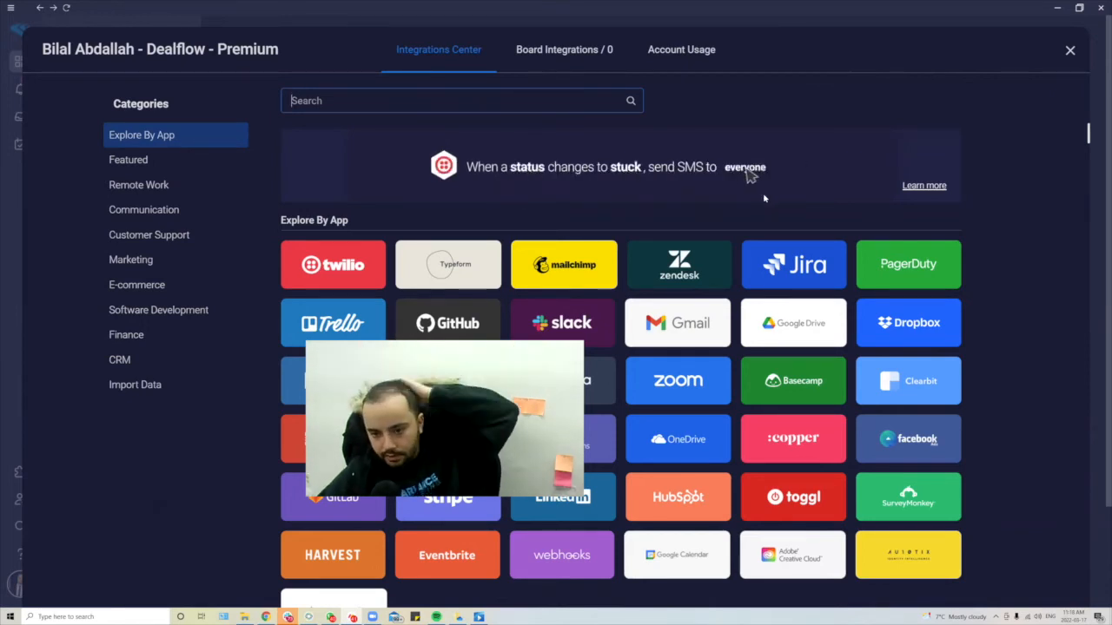
pyautogui.scroll(-3, 675, 216)
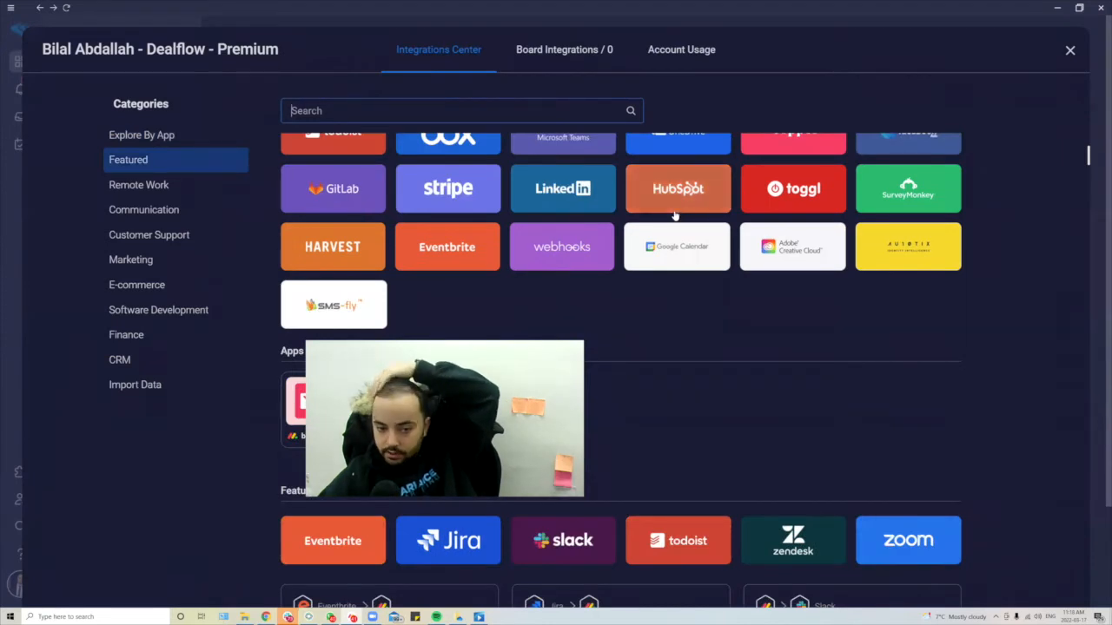
pyautogui.scroll(-10, 675, 216)
pyautogui.scroll(-2, 675, 204)
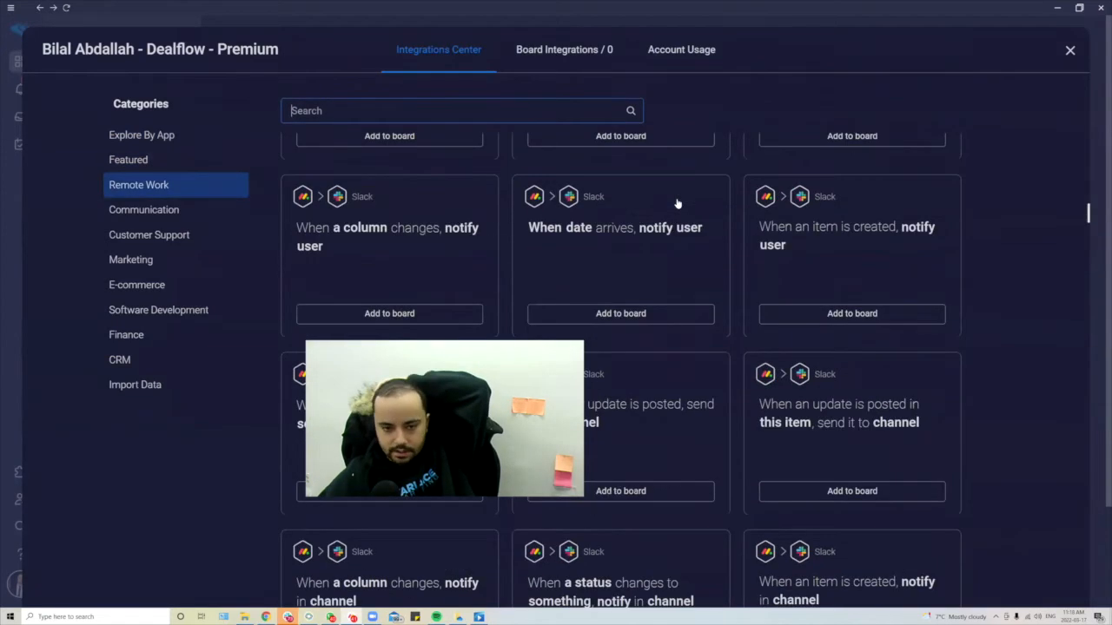
pyautogui.scroll(4, 675, 203)
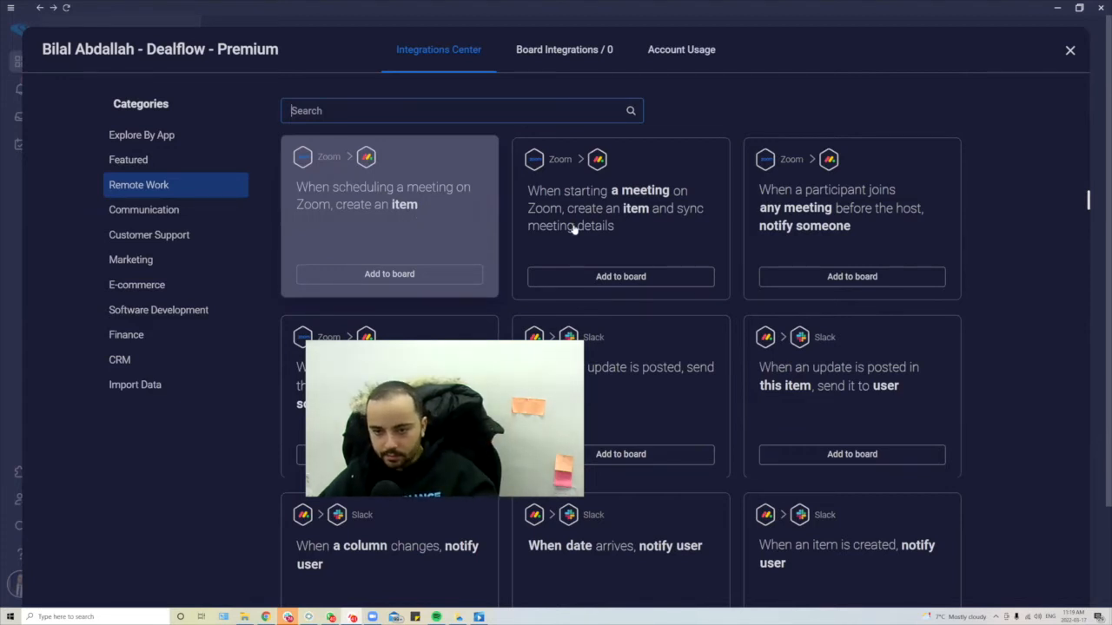
pyautogui.scroll(-5, 573, 228)
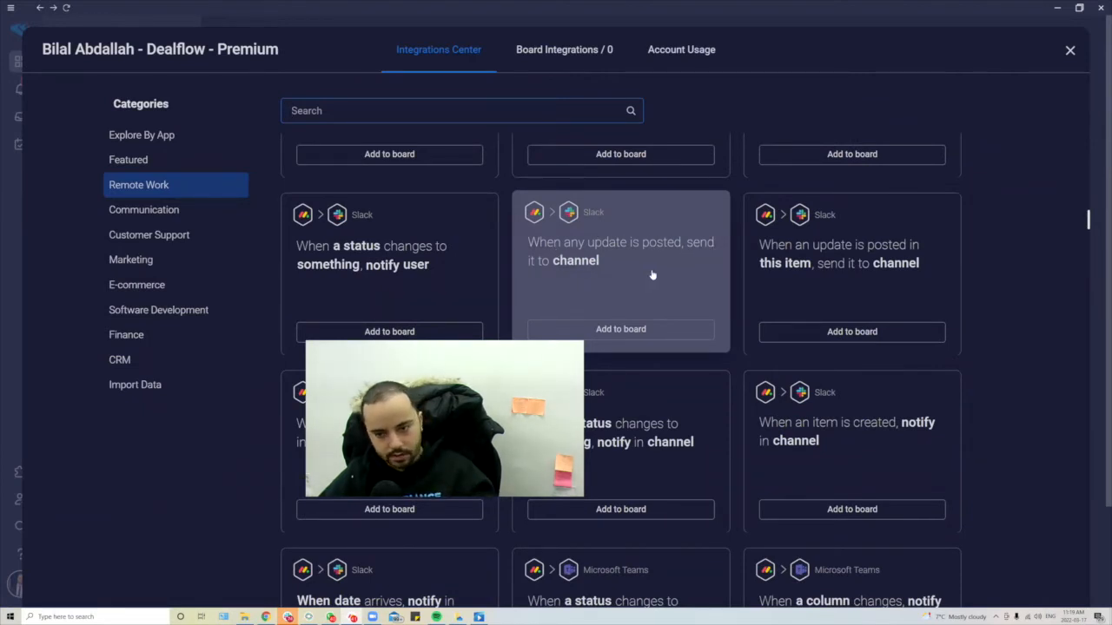
pyautogui.scroll(-8, 652, 274)
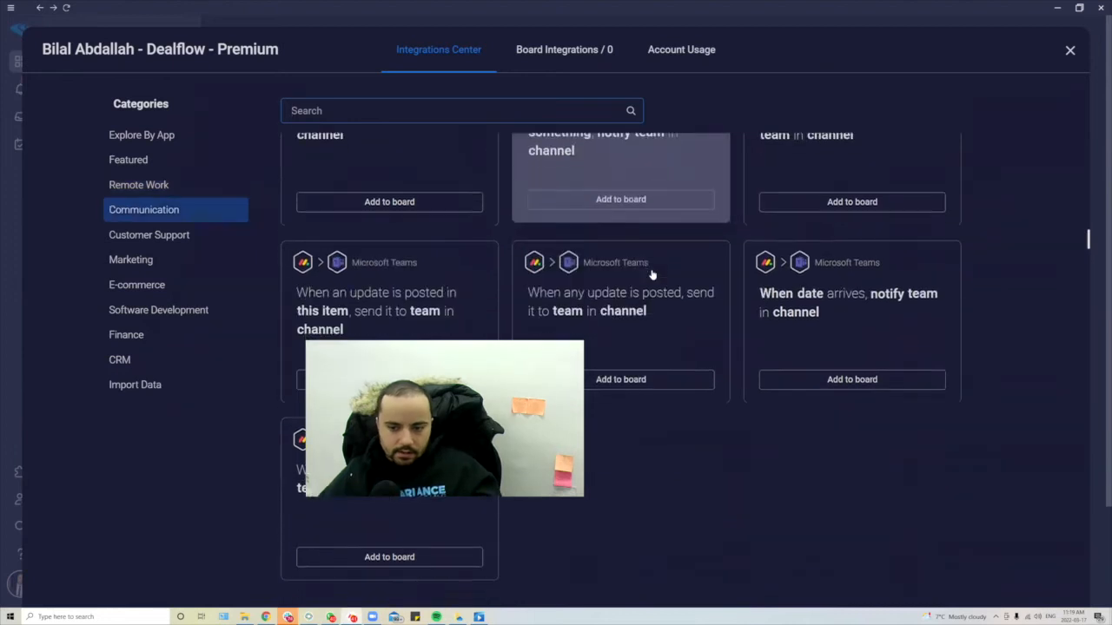
pyautogui.scroll(-4, 509, 224)
pyautogui.scroll(-3, 496, 255)
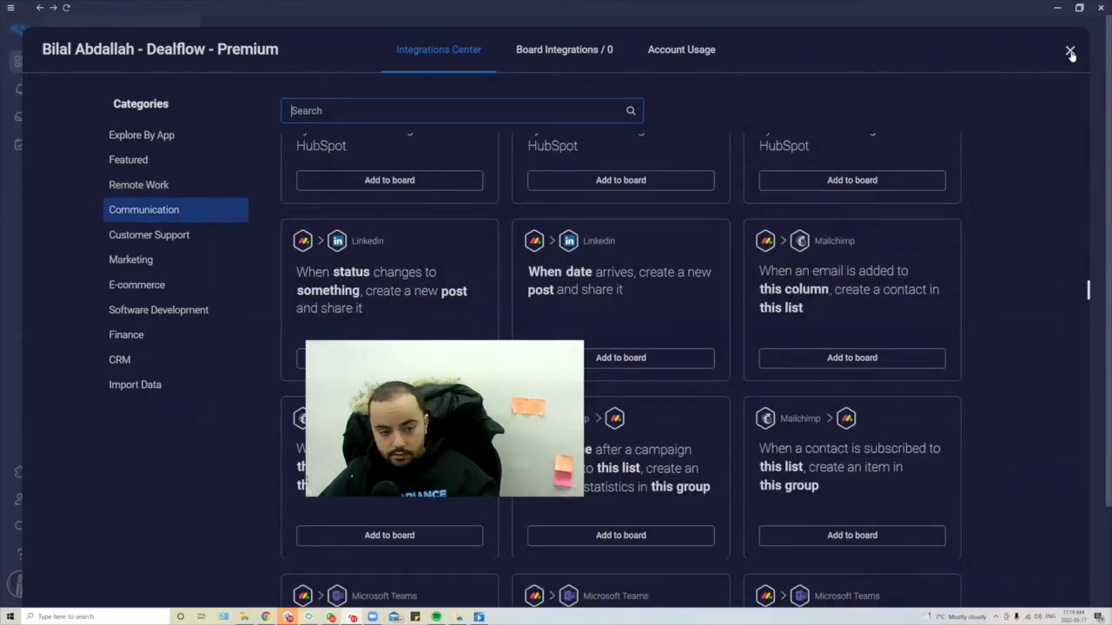
pyautogui.click(163, 288)
pyautogui.click(143, 361)
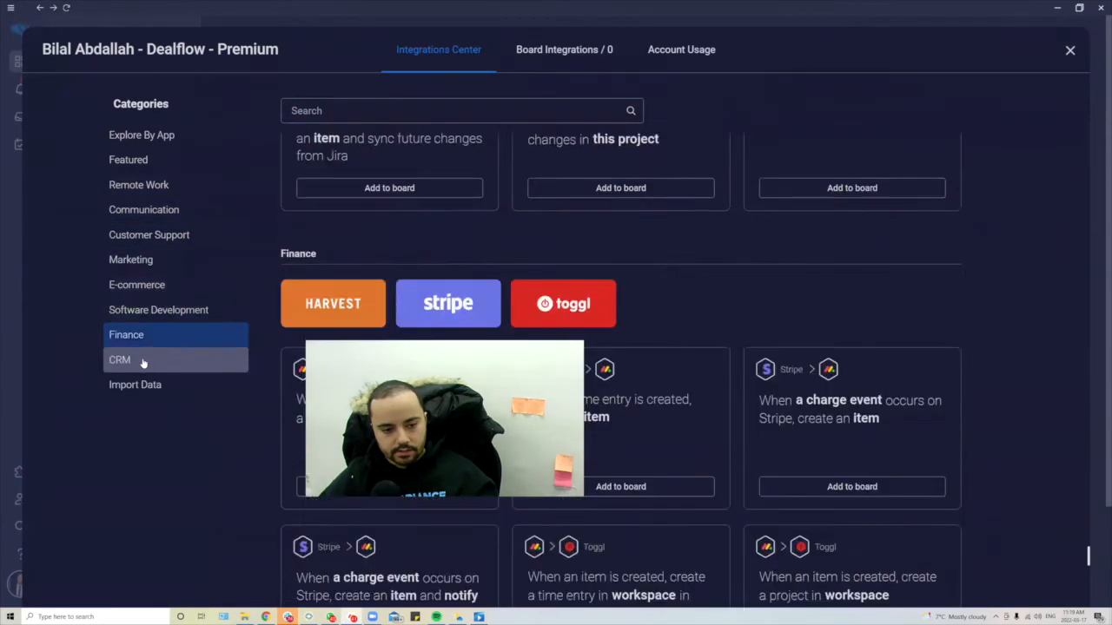
pyautogui.click(144, 382)
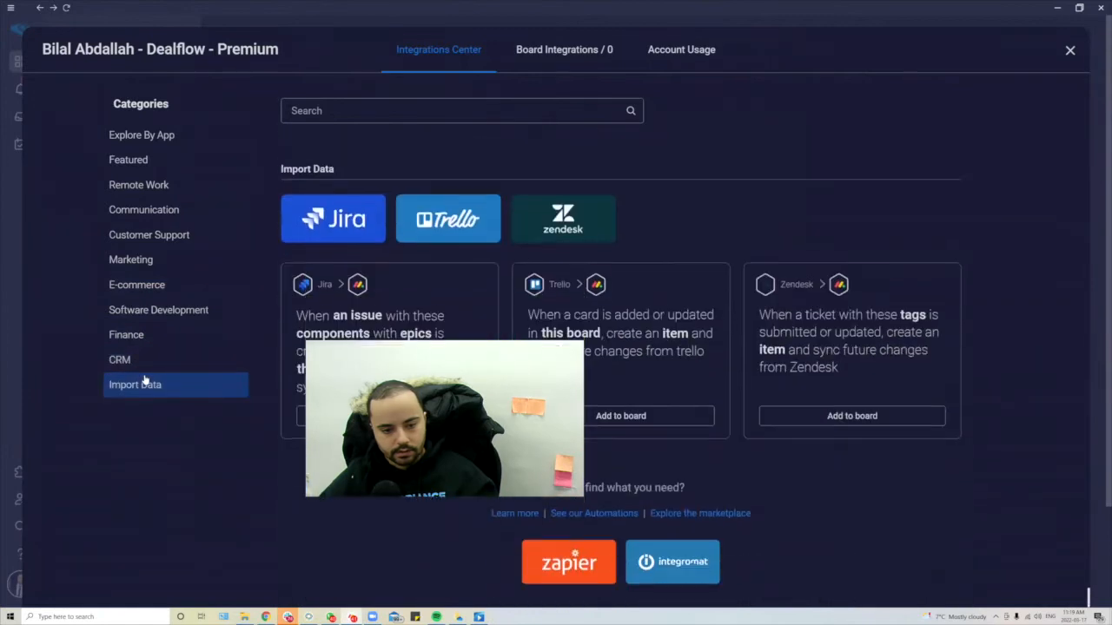
pyautogui.click(164, 243)
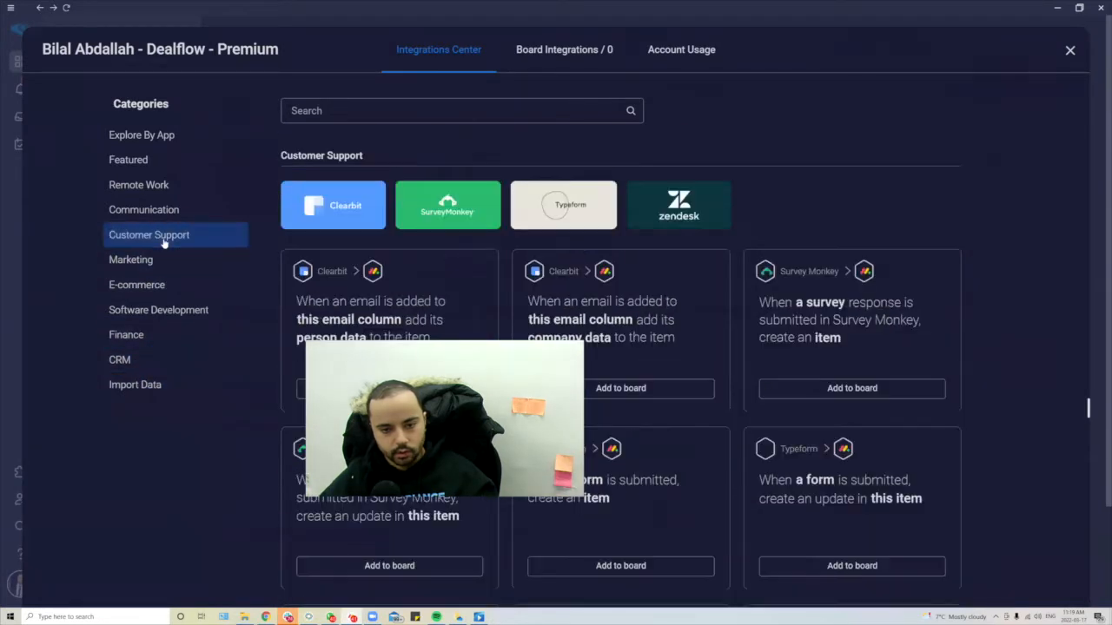
pyautogui.click(1070, 53)
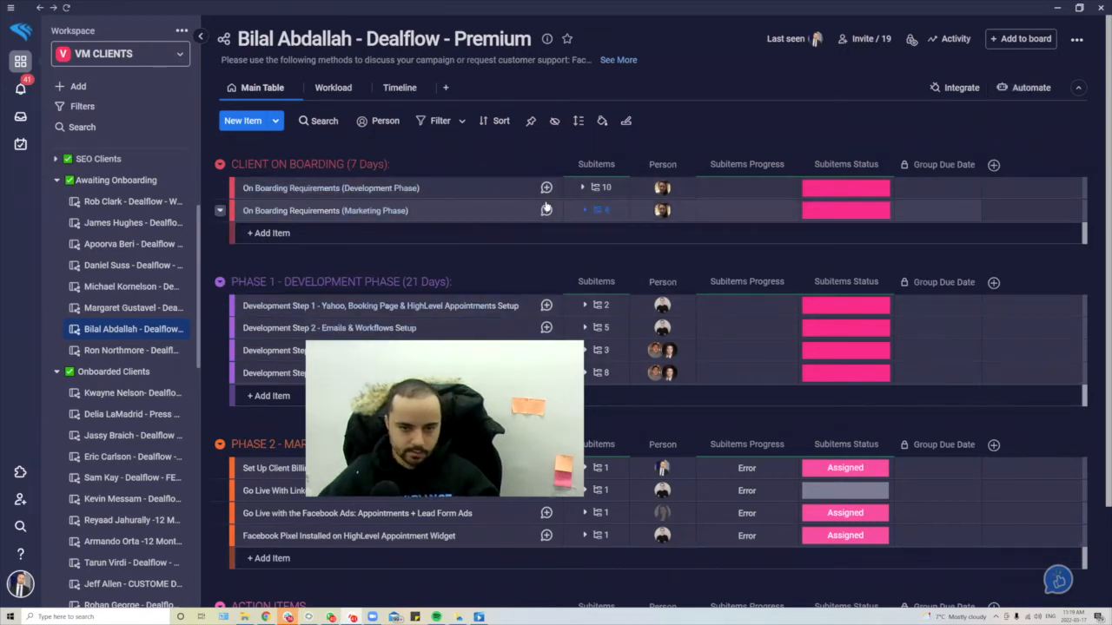
# - Dismiss the board search and open the Automations Center for the Dealflow – Premium board
pyautogui.click(317, 121)
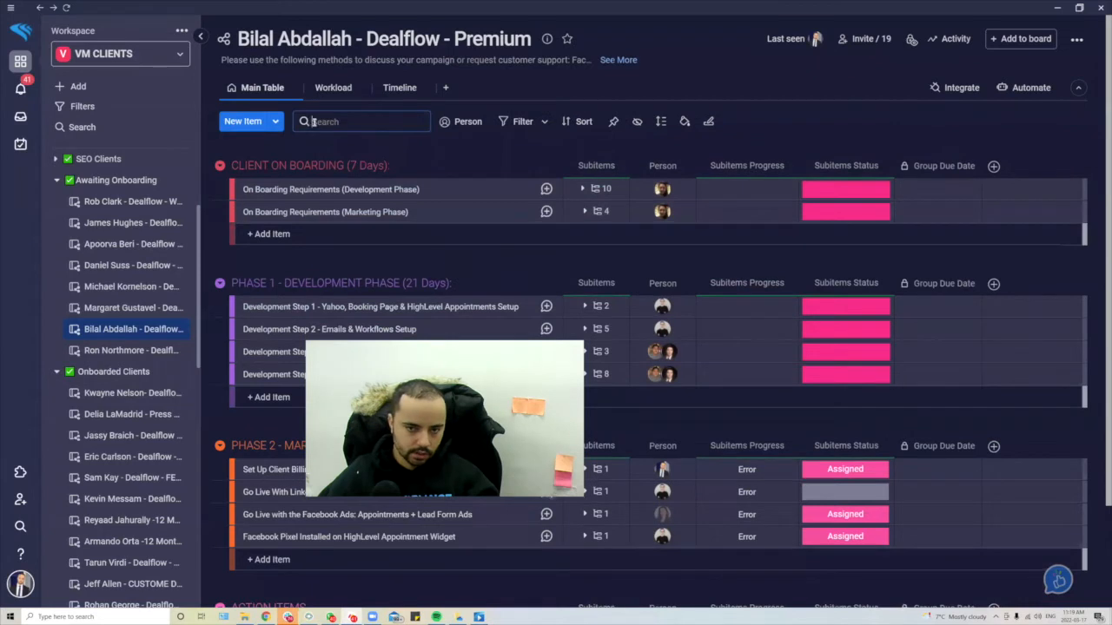
pyautogui.click(477, 132)
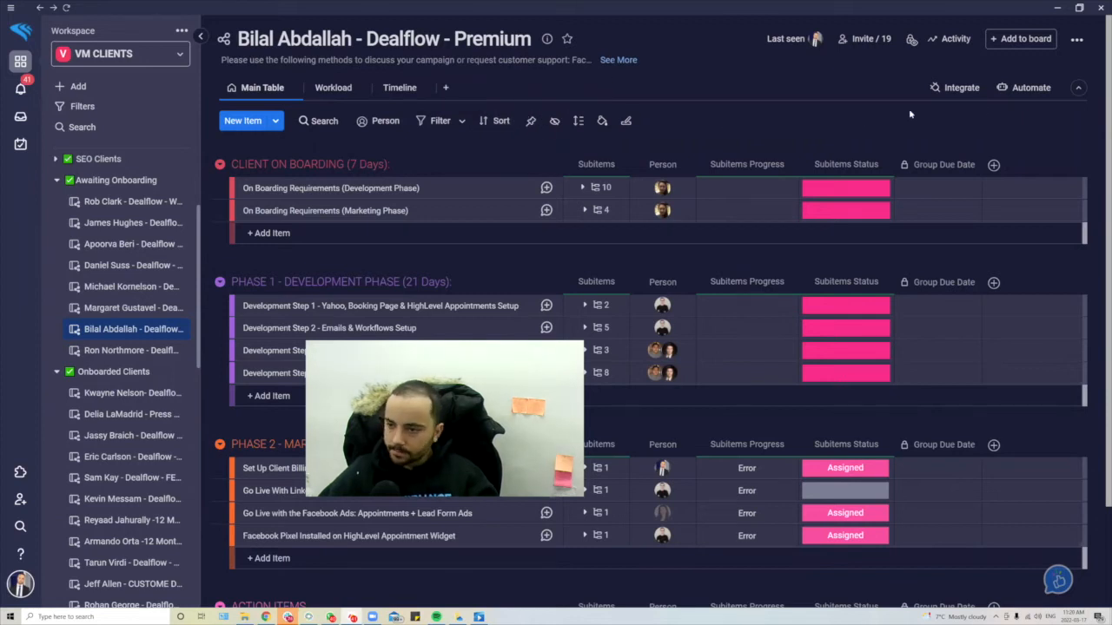
pyautogui.click(1030, 90)
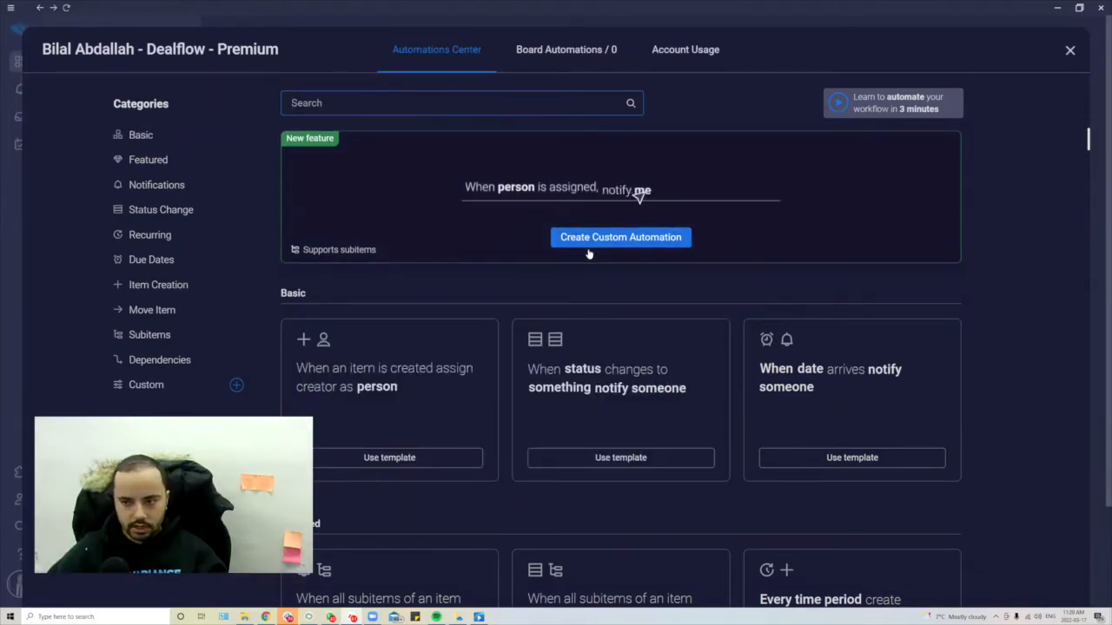
# - Filter to Status Change templates and pick 'When status changes to something, notify someone'
pyautogui.scroll(-3, 588, 253)
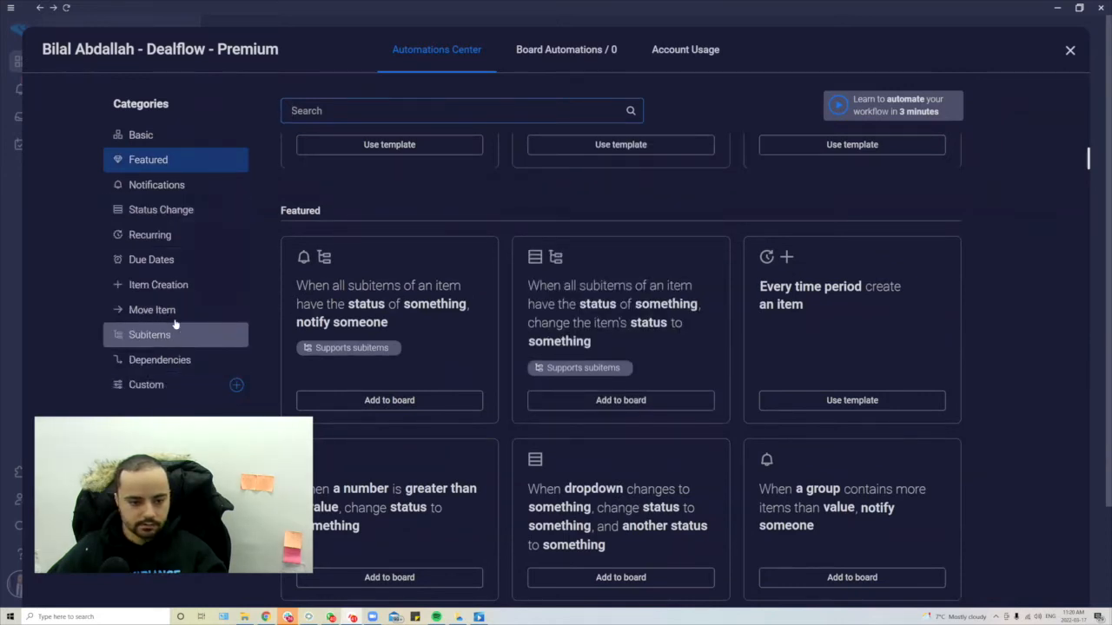
pyautogui.scroll(-1, 147, 233)
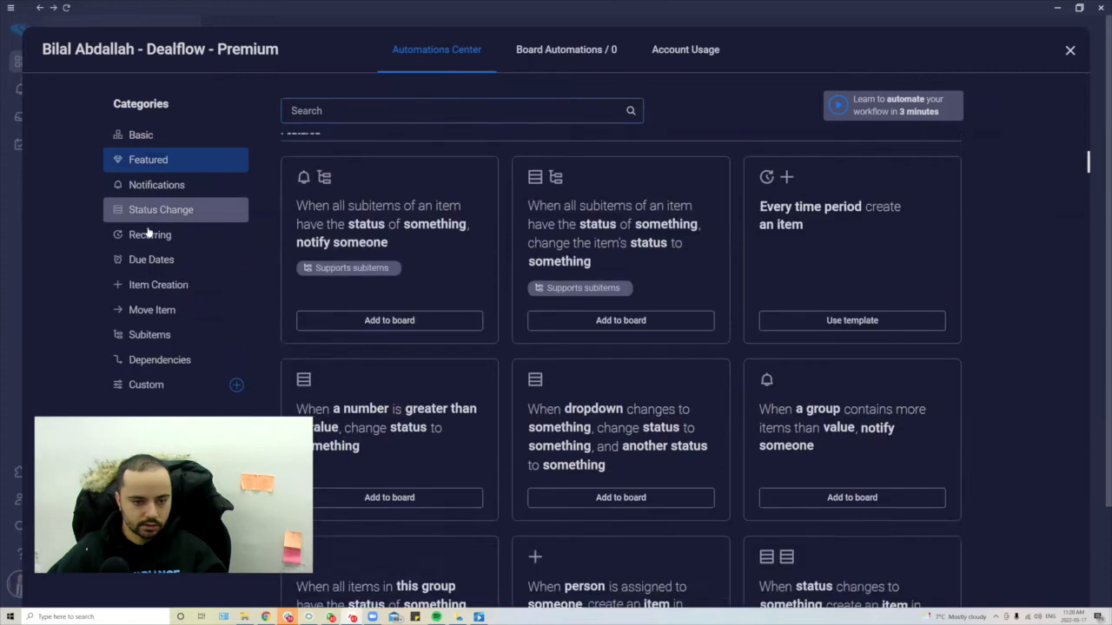
pyautogui.click(153, 214)
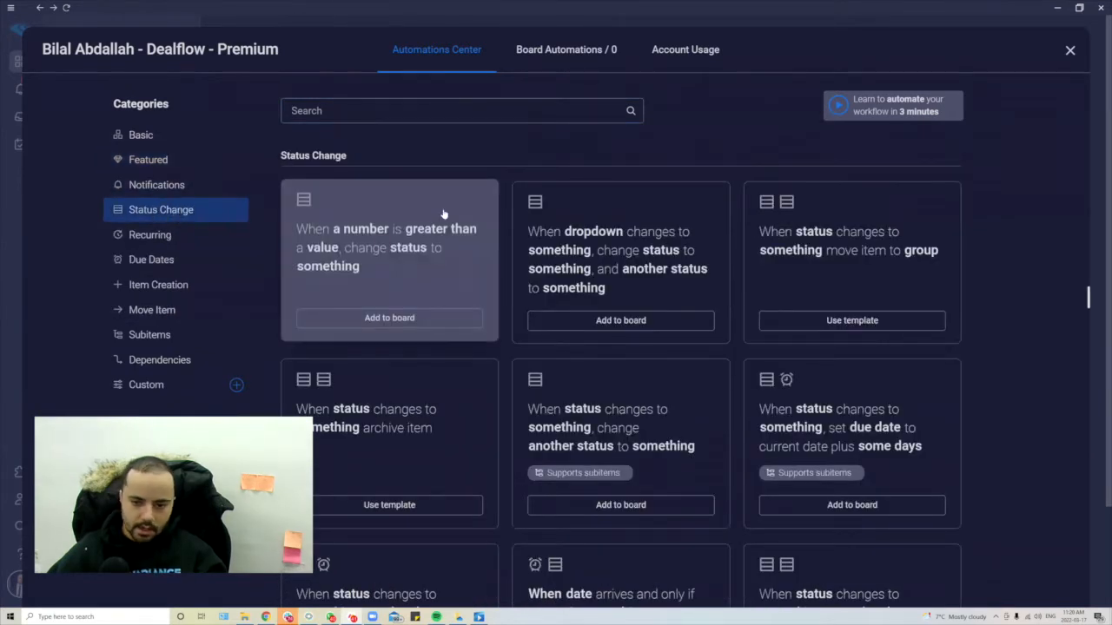
pyautogui.scroll(-2, 581, 161)
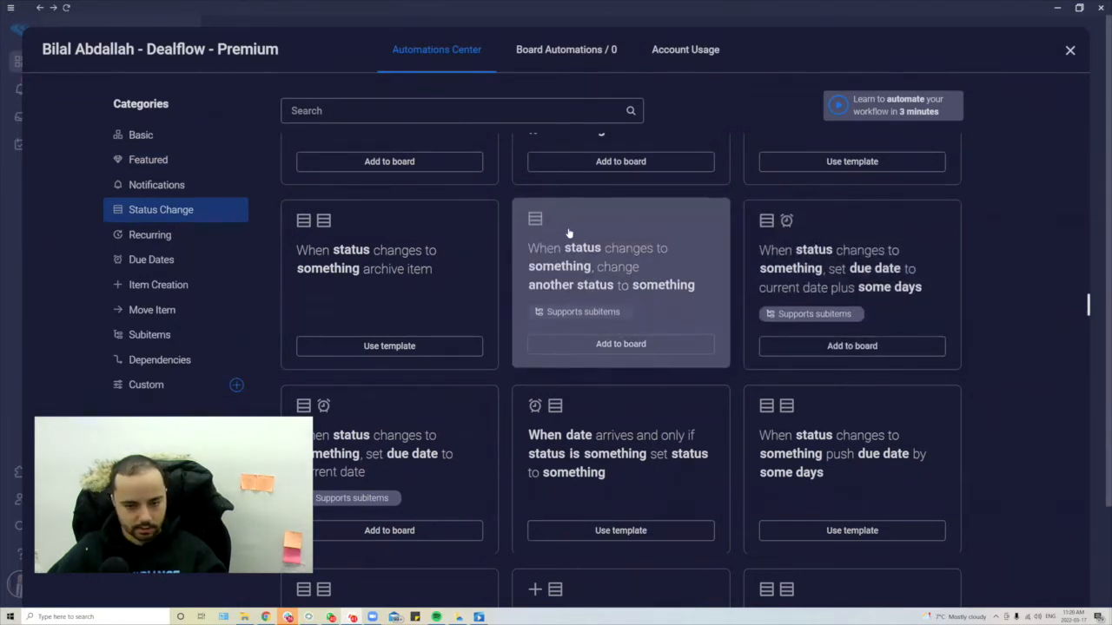
pyautogui.scroll(-1, 644, 269)
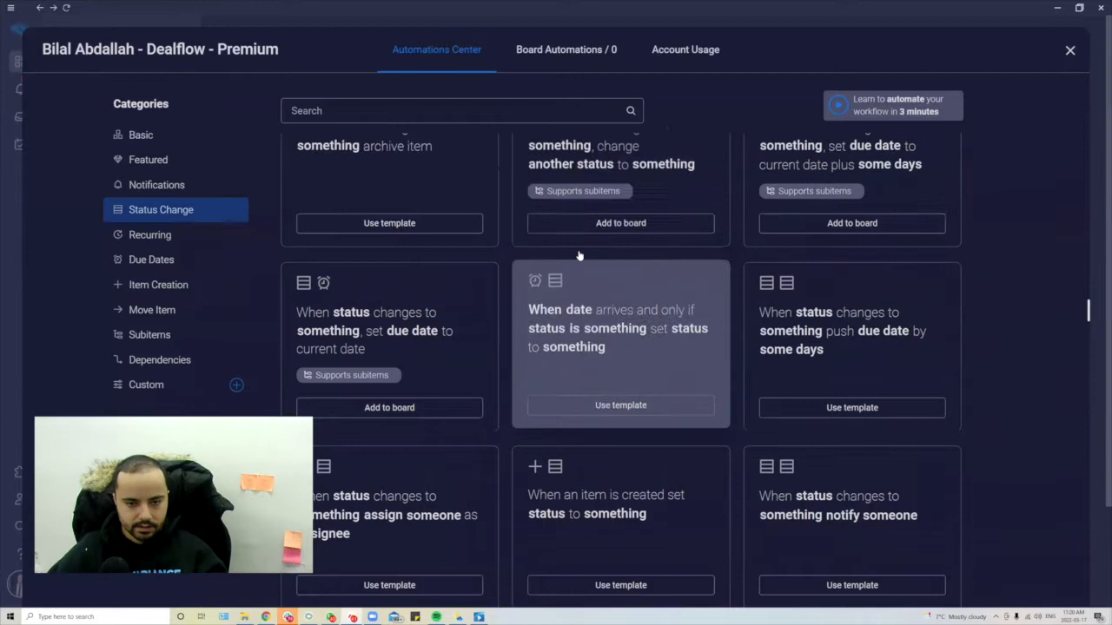
pyautogui.scroll(1, 452, 257)
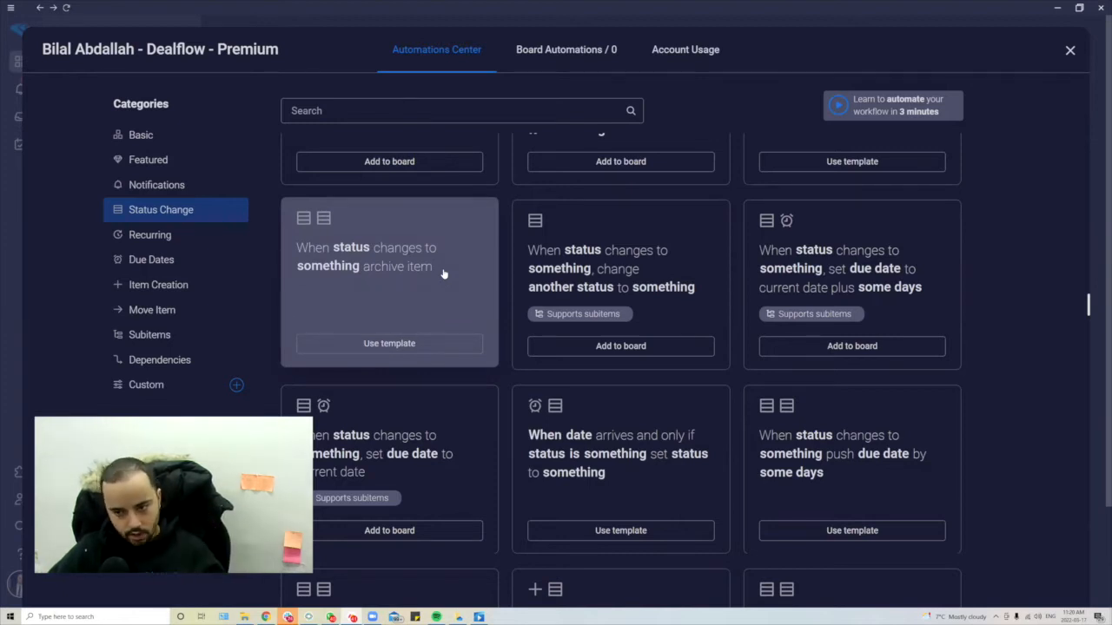
pyautogui.scroll(-4, 442, 273)
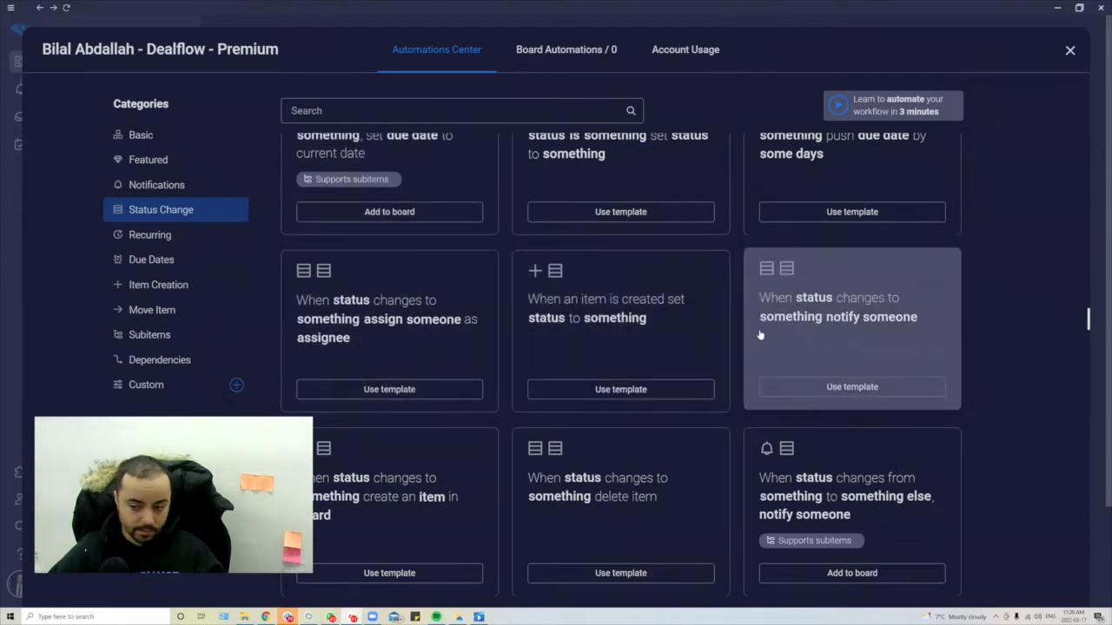
pyautogui.click(911, 296)
# - Make the trigger the subitem Status column changing to Needs Approval instead of Done
pyautogui.click(325, 145)
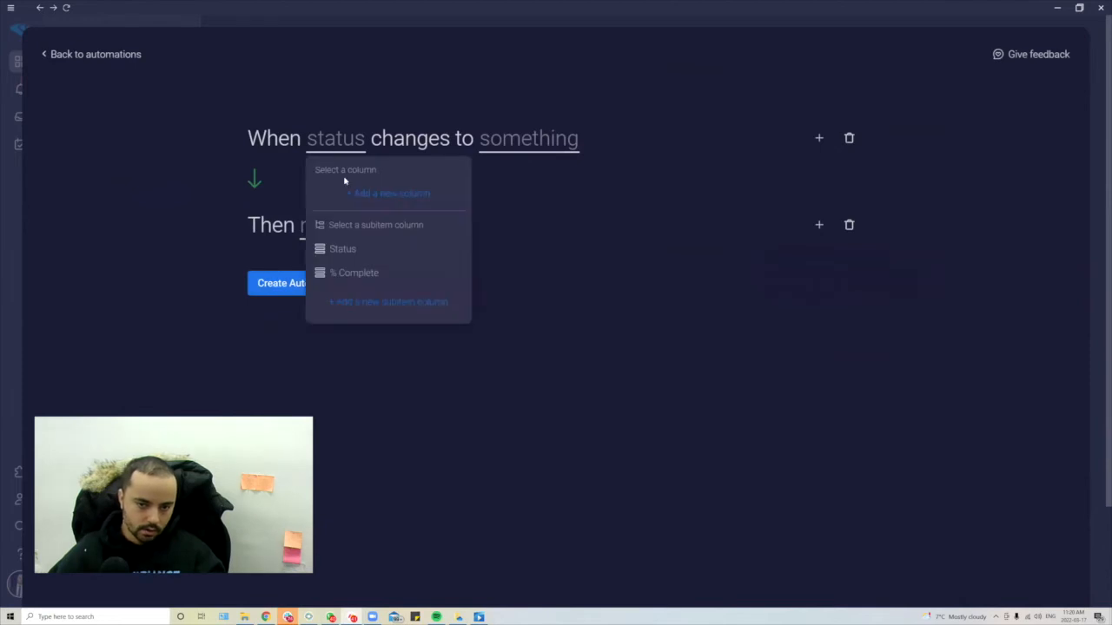
pyautogui.click(388, 251)
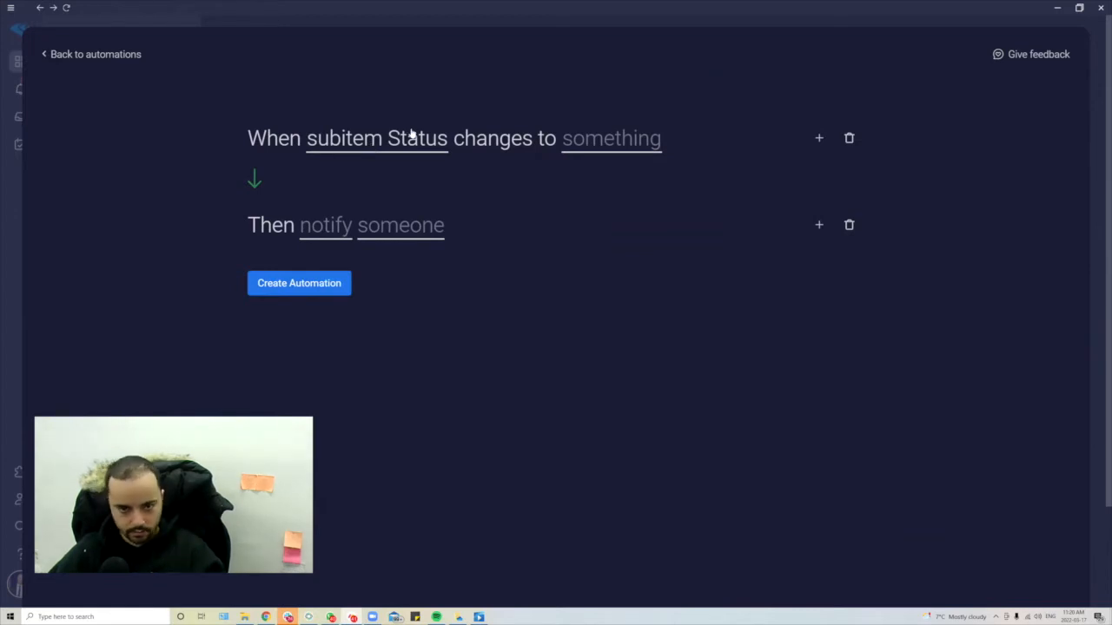
pyautogui.click(630, 137)
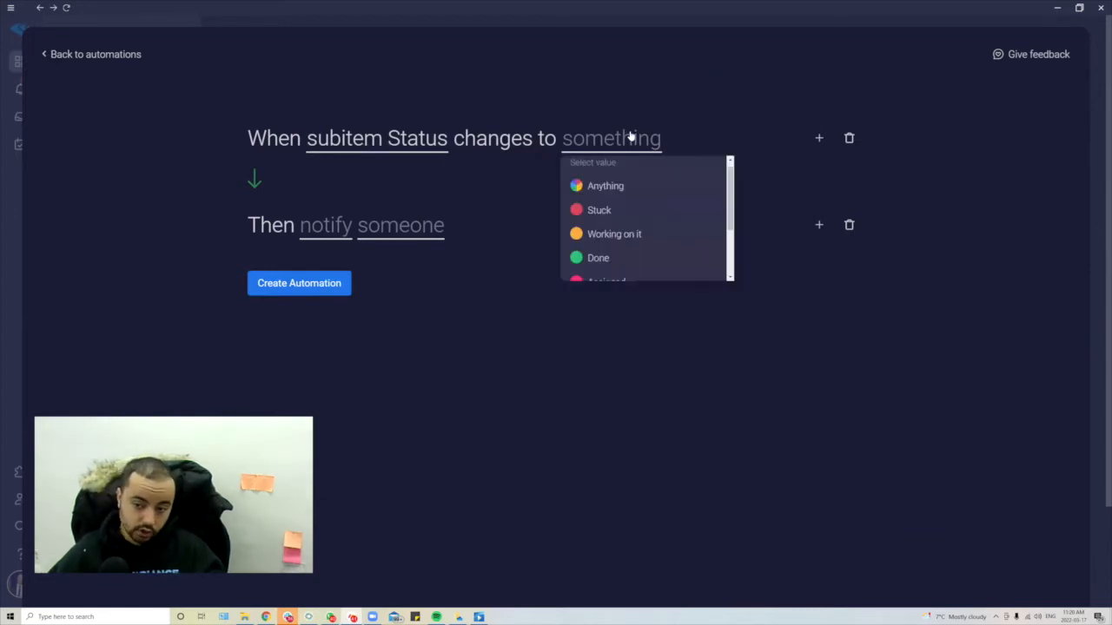
pyautogui.click(630, 258)
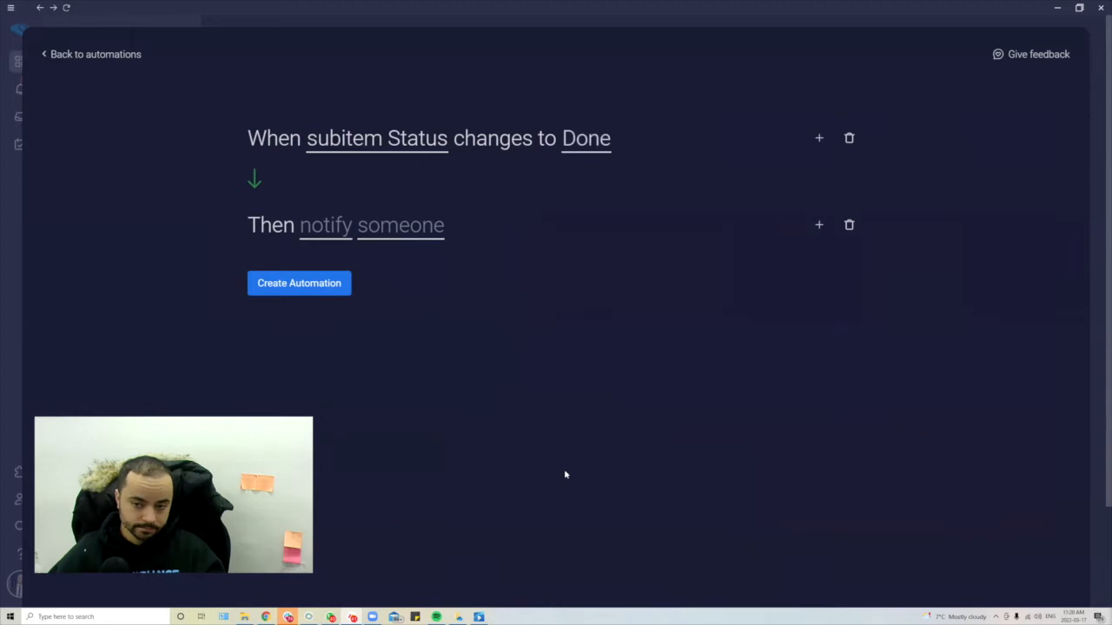
pyautogui.click(591, 137)
pyautogui.scroll(-3, 640, 249)
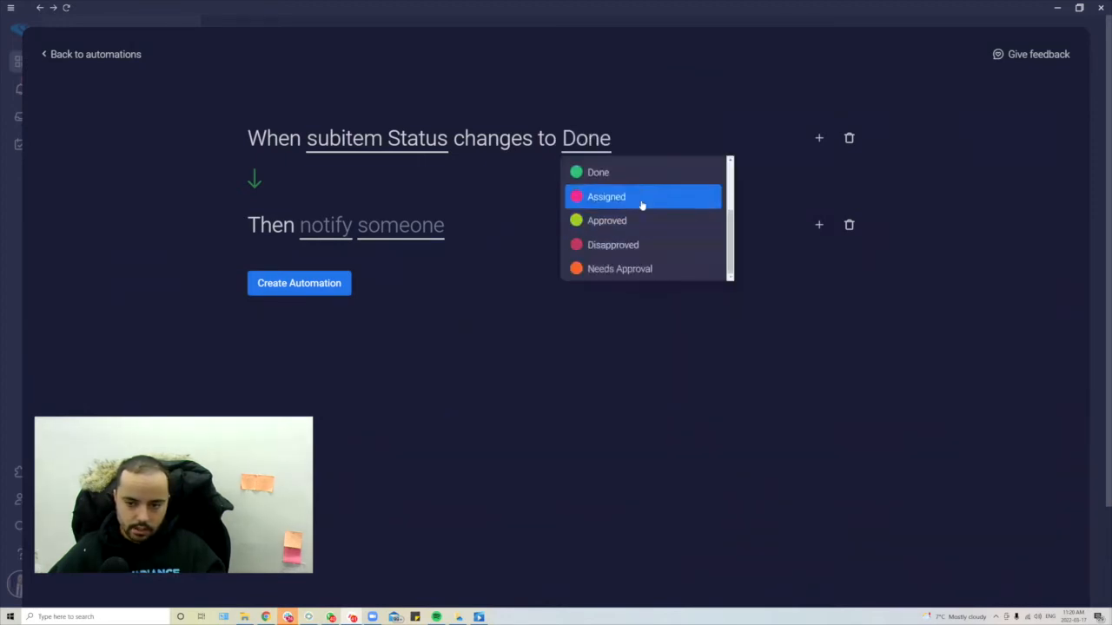
pyautogui.click(651, 271)
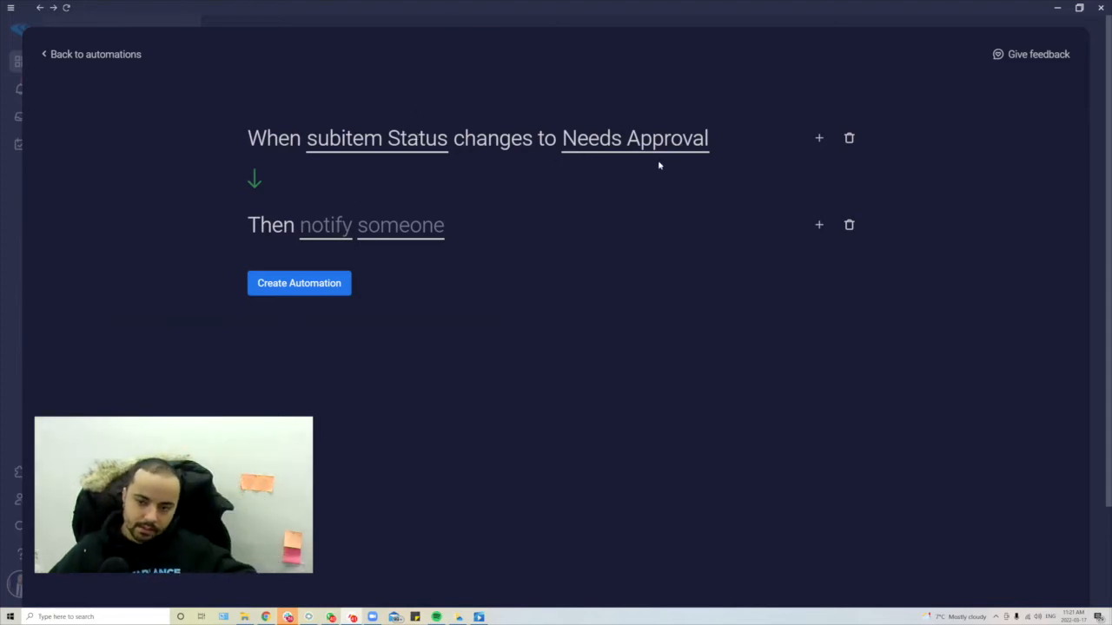
pyautogui.click(327, 237)
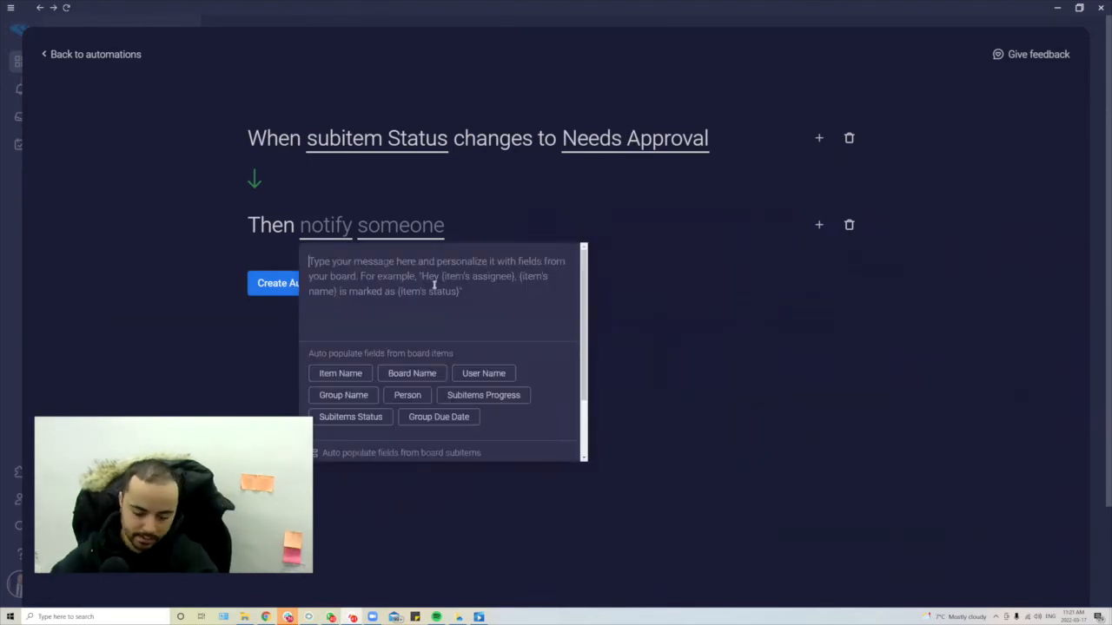
# - Write 'Hey {user name} - This item has been marked as "needs approval"…' asking for approval
pyautogui.write('Hey')
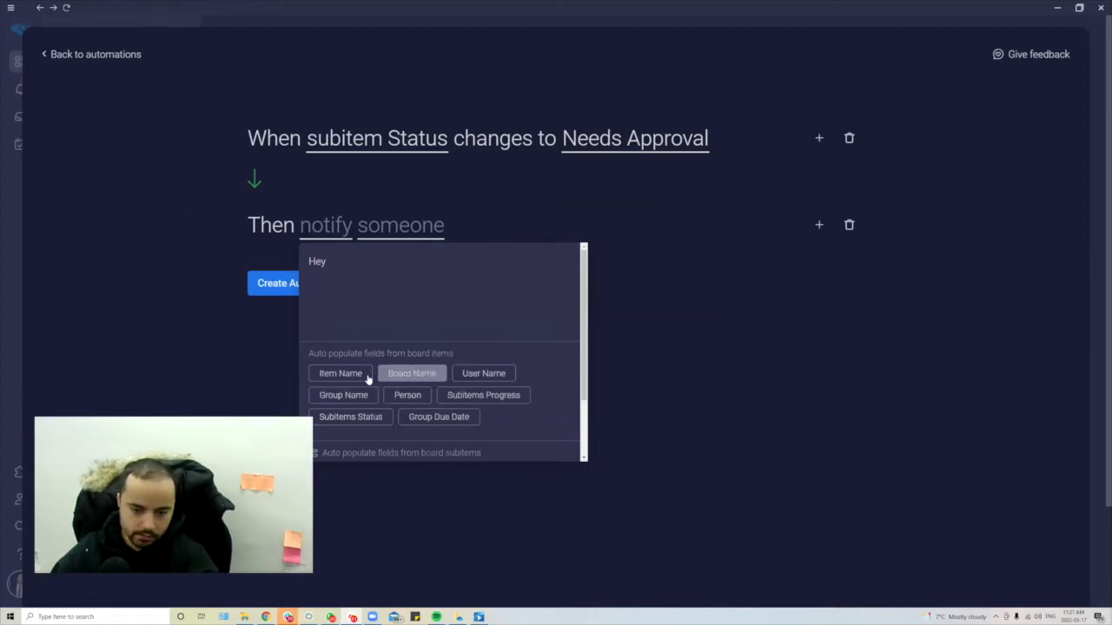
pyautogui.click(482, 374)
pyautogui.write('- This item has been marked as "')
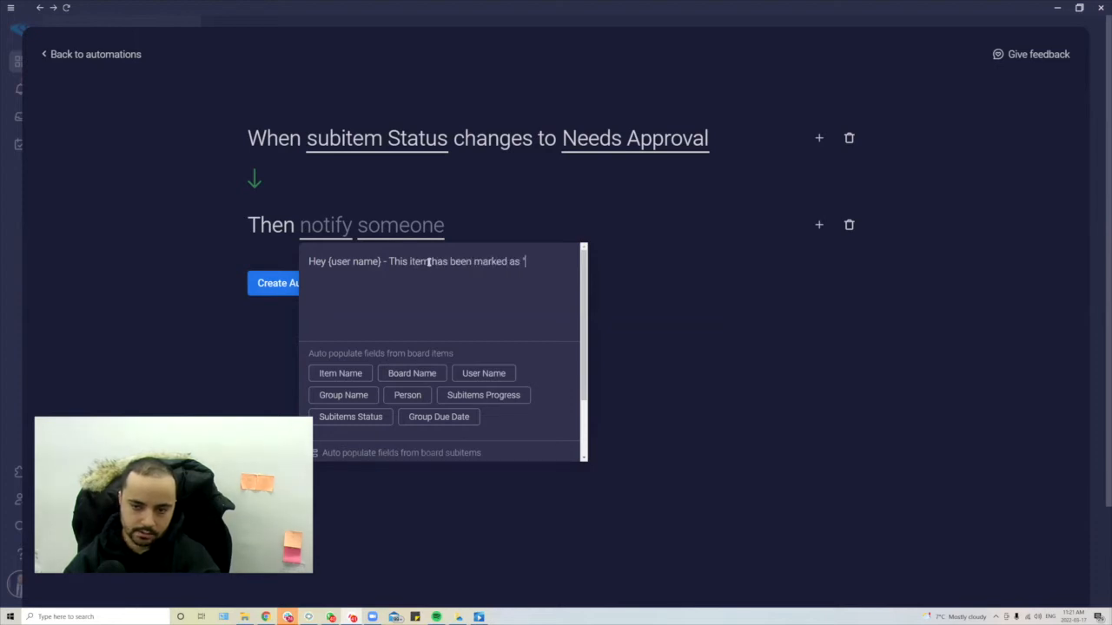
pyautogui.write('needs appr')
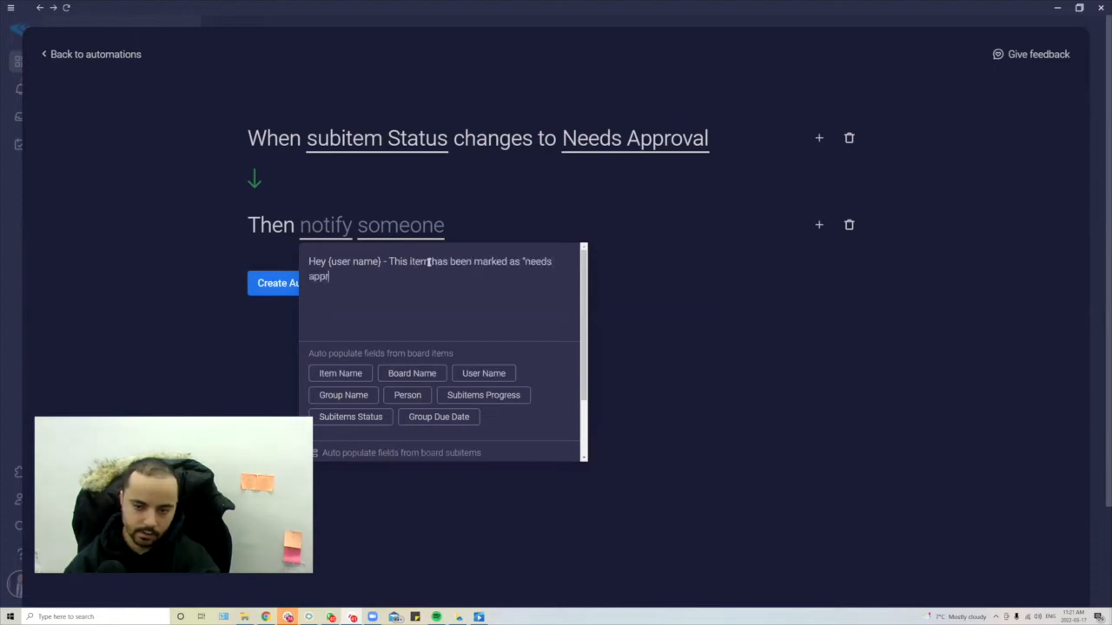
pyautogui.write('oval" there!fore I need you to approve this item ')
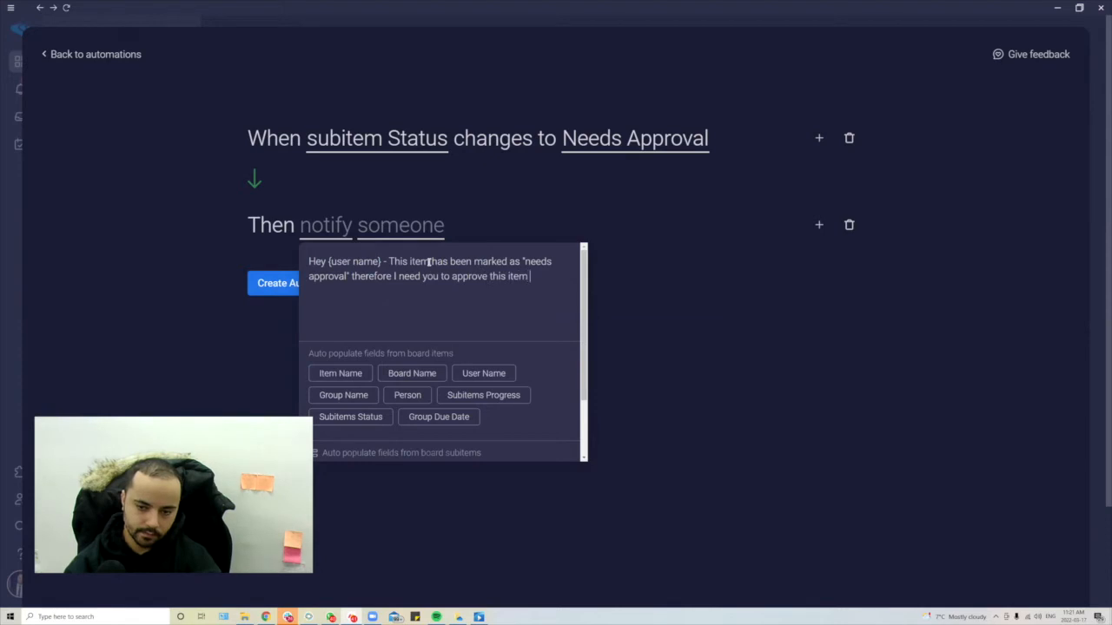
pyautogui.write('before we mark it')
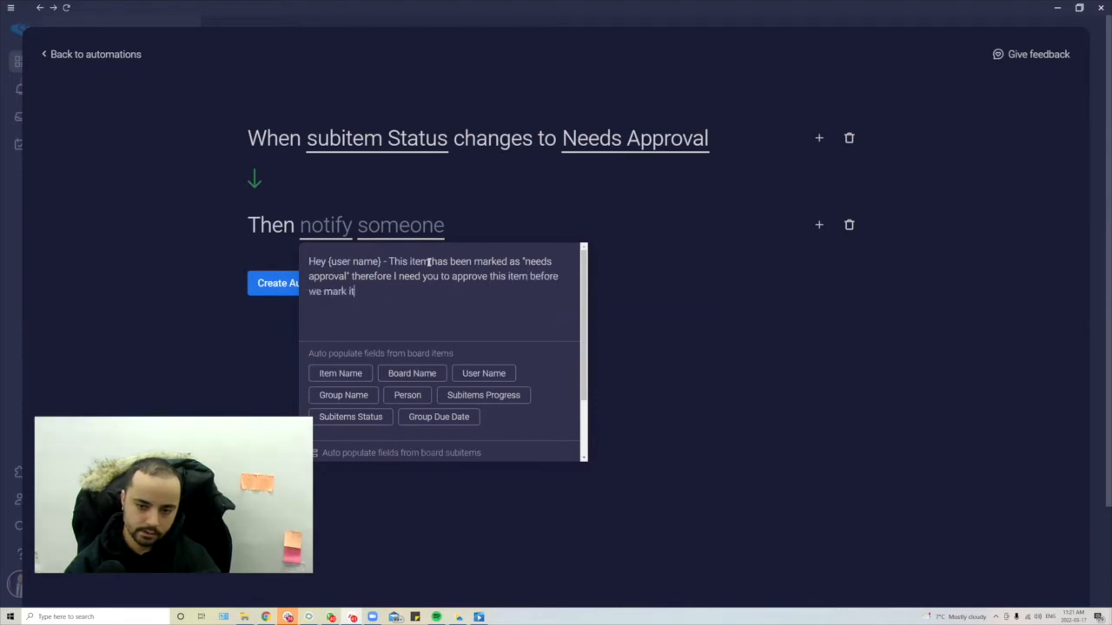
pyautogui.write(' as "Done" and send to client.')
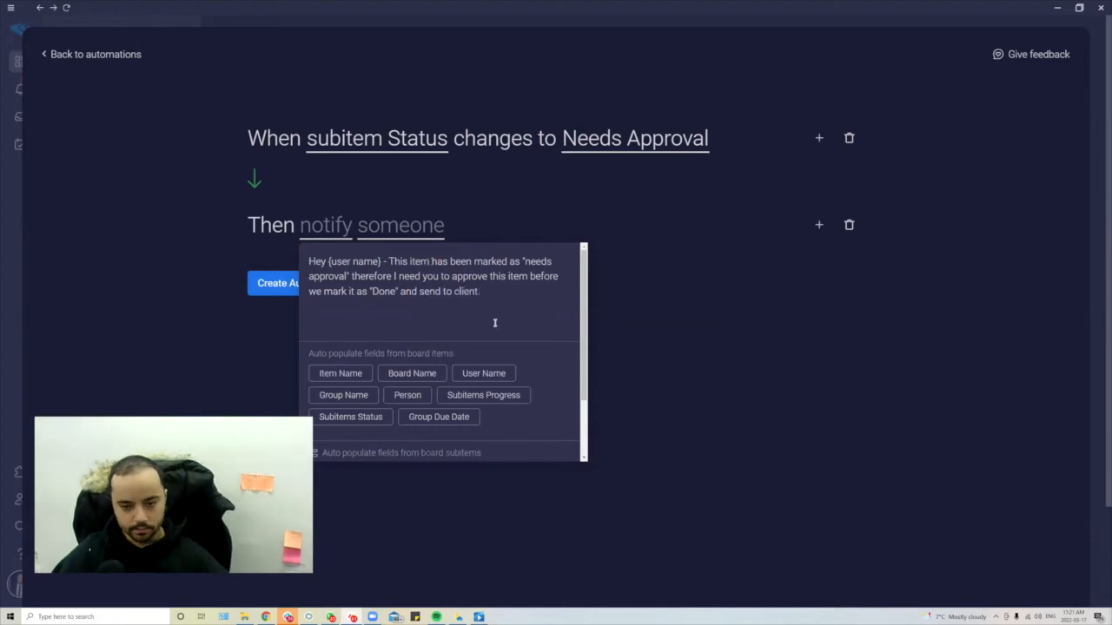
pyautogui.moveTo(496, 317); pyautogui.dragTo(2, 280)
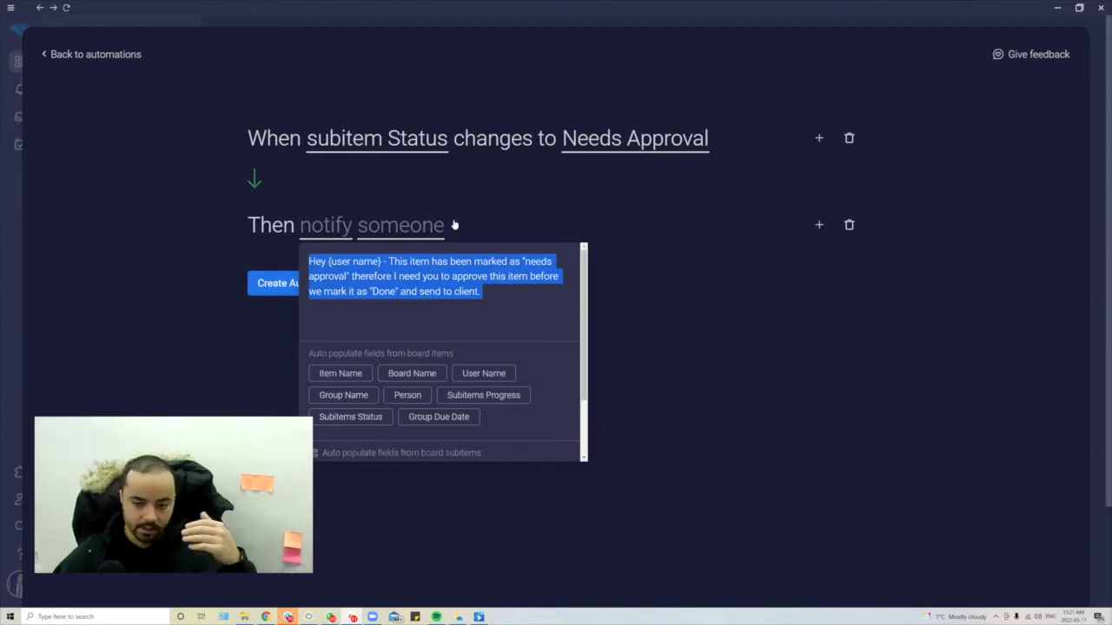
pyautogui.click(647, 270)
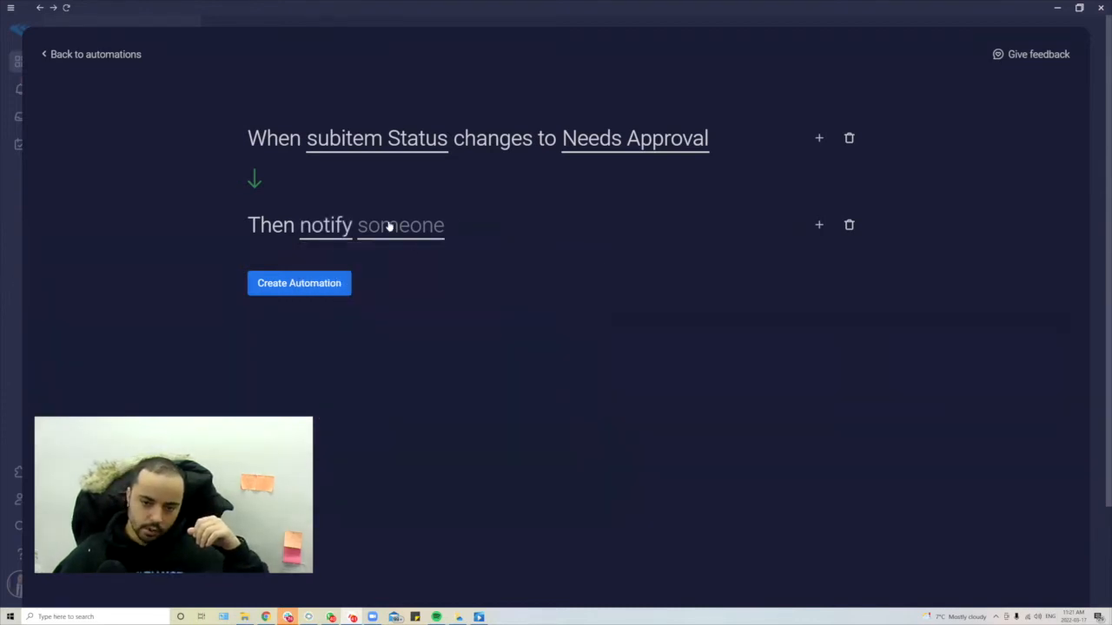
# - Set the notification recipient to Me and create the automation
pyautogui.click(388, 227)
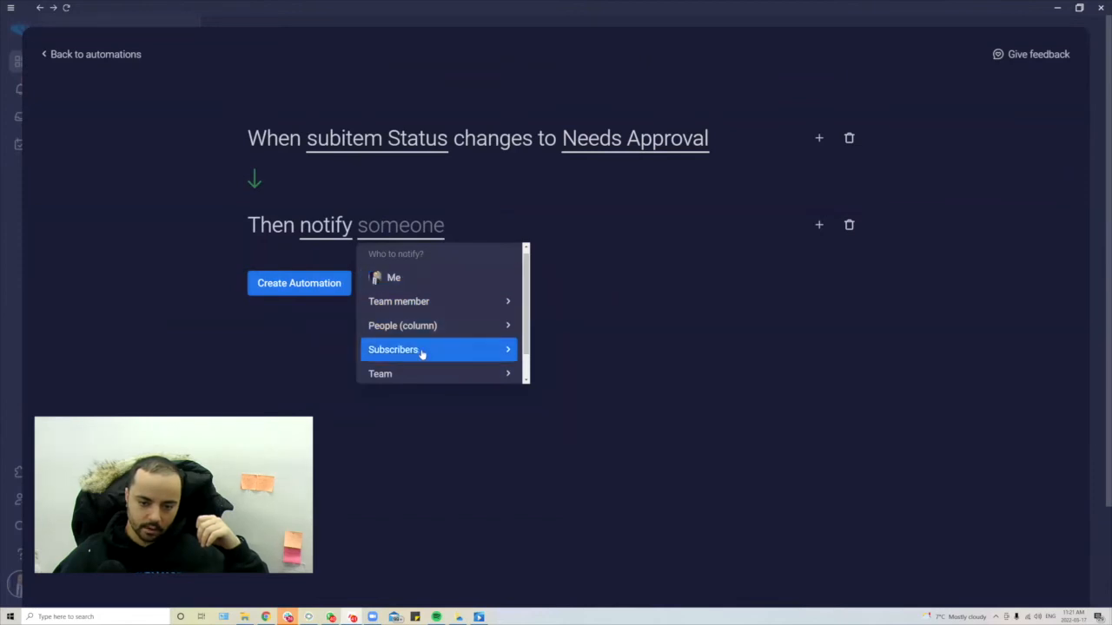
pyautogui.scroll(-1, 424, 350)
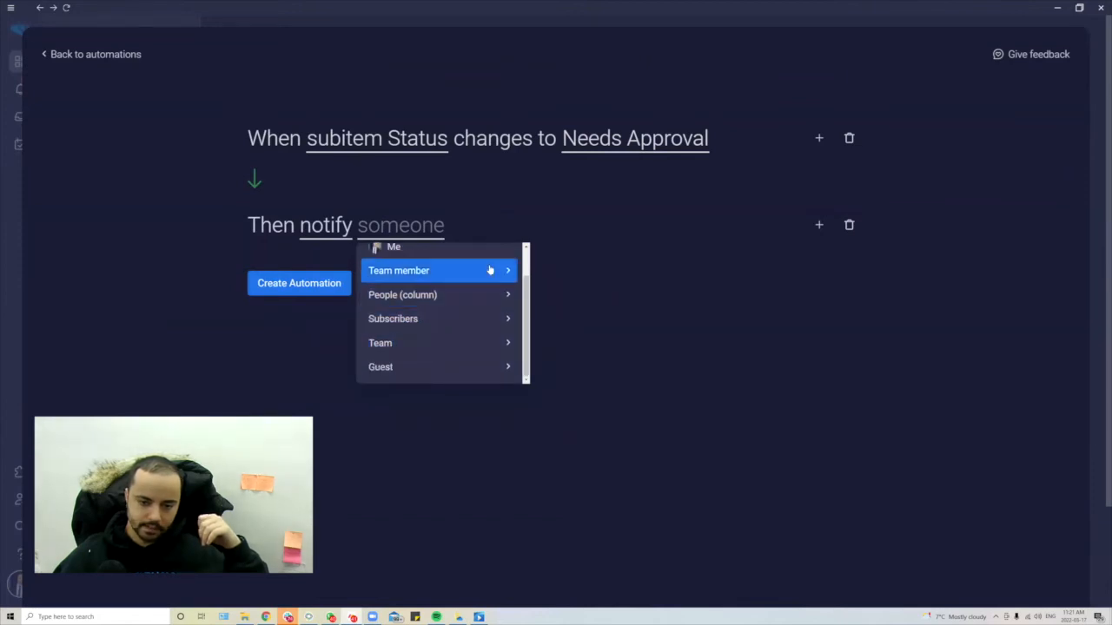
pyautogui.click(489, 276)
pyautogui.scroll(-1, 397, 272)
pyautogui.scroll(1, 396, 271)
pyautogui.click(372, 241)
pyautogui.click(397, 224)
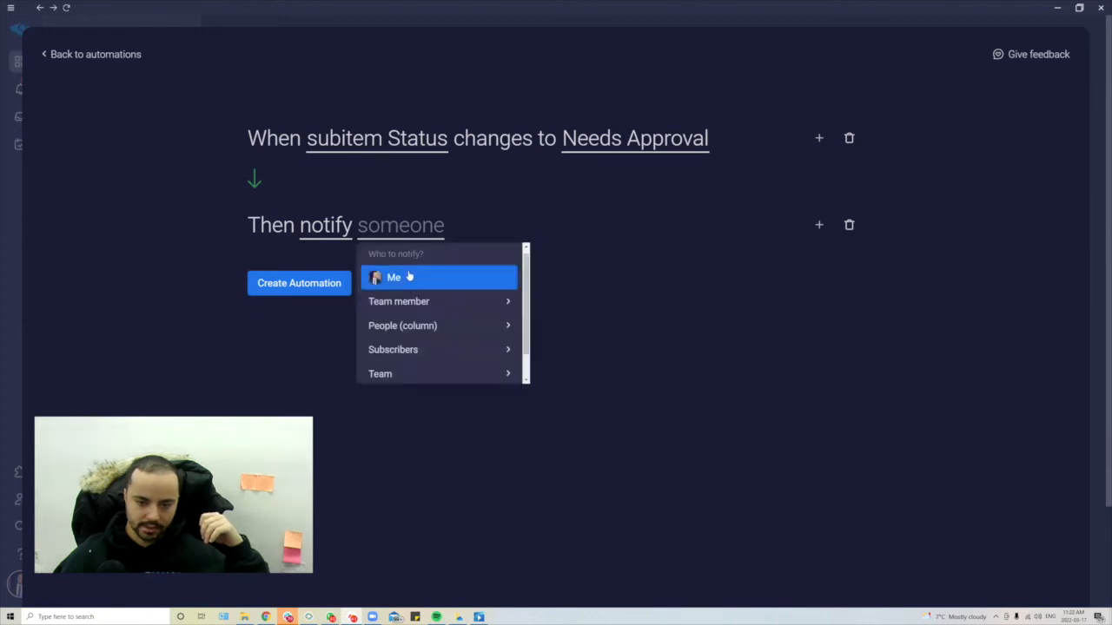
pyautogui.click(408, 275)
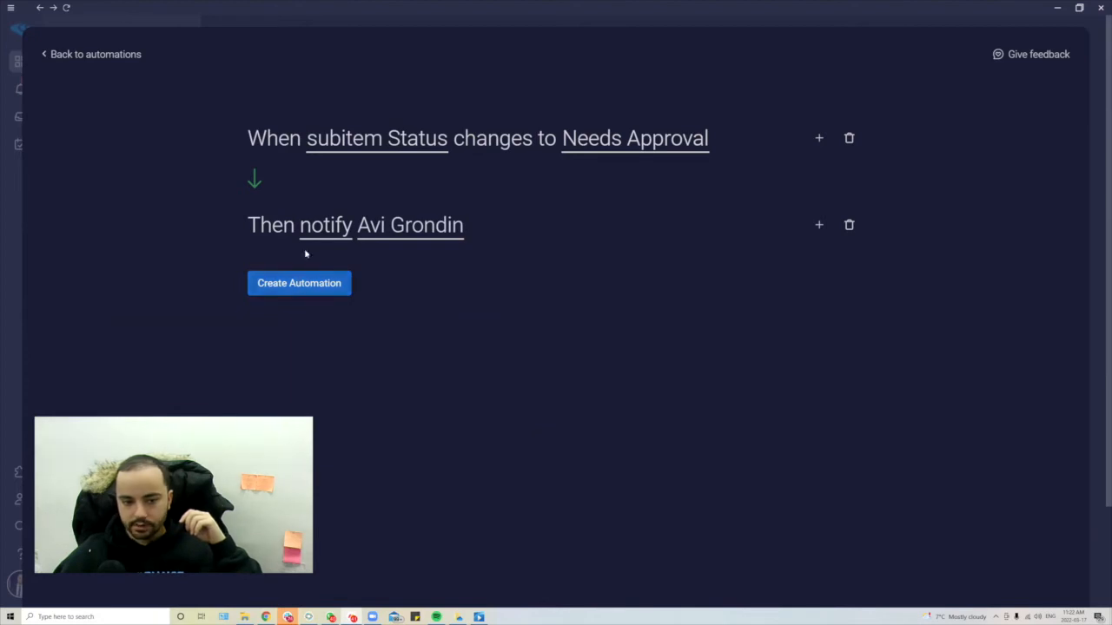
pyautogui.click(324, 292)
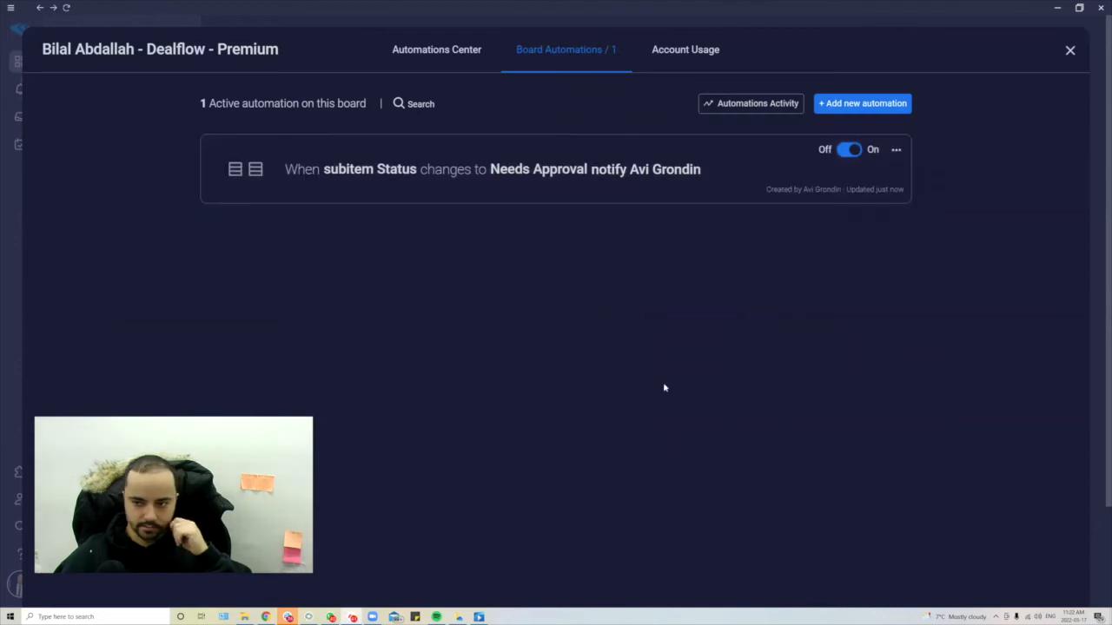
# - Browse the Due Dates, Subitems and Dependencies automation template categories
pyautogui.click(855, 100)
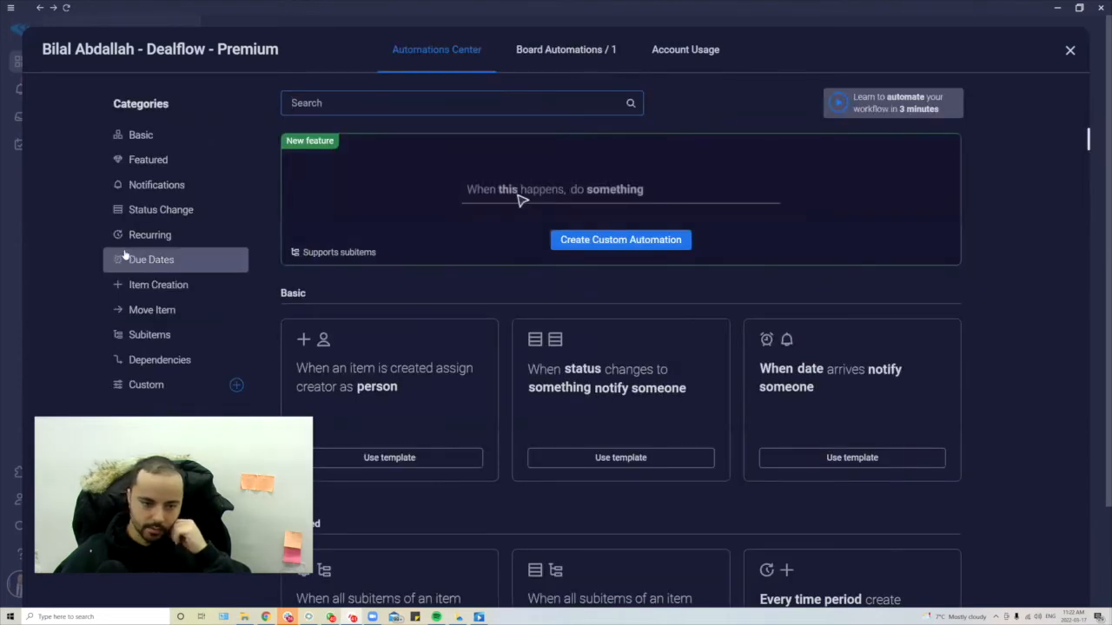
pyautogui.click(174, 260)
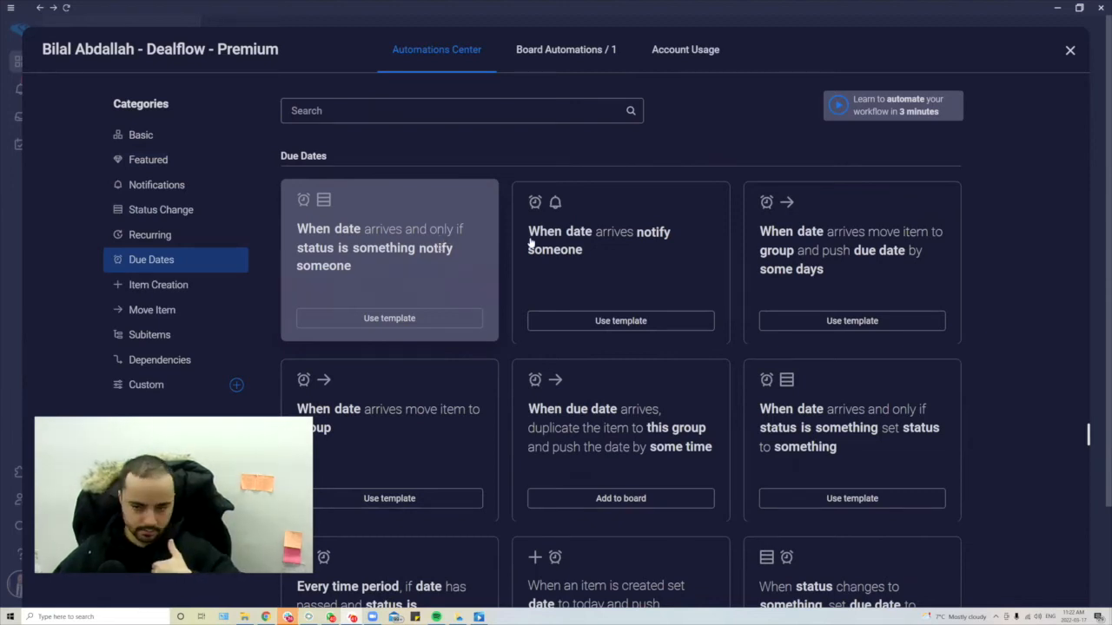
pyautogui.click(141, 335)
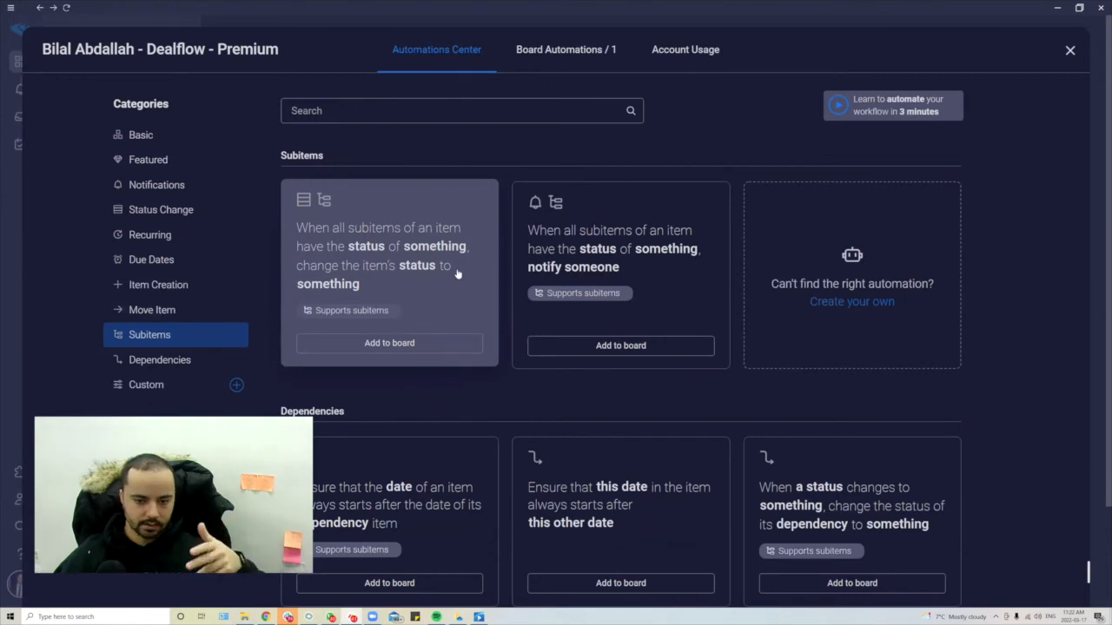
pyautogui.scroll(-3, 501, 227)
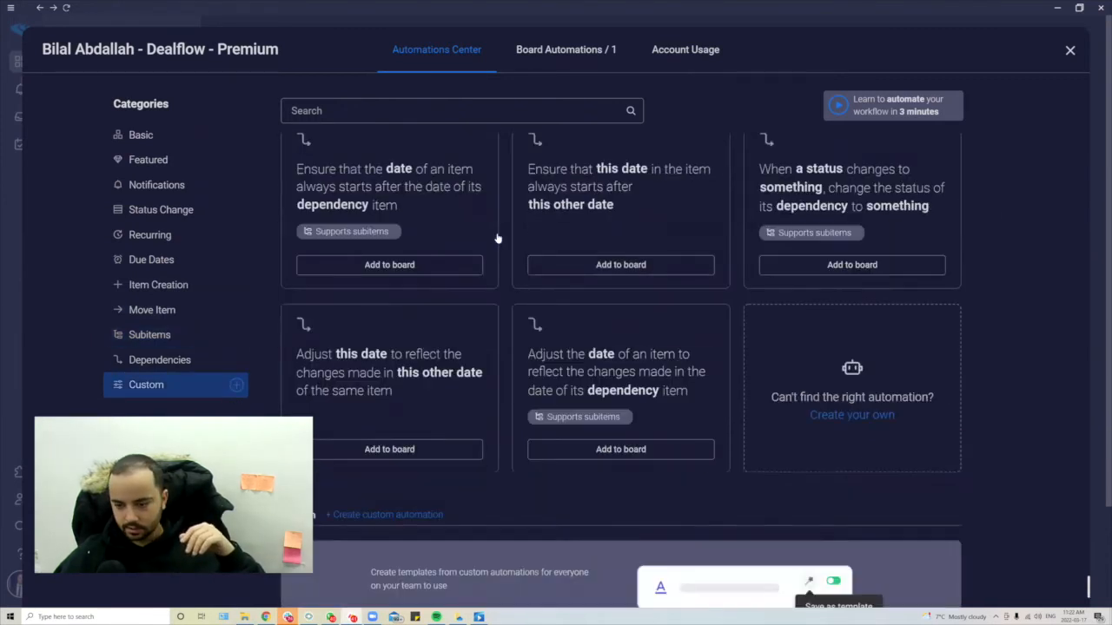
pyautogui.scroll(-2, 713, 363)
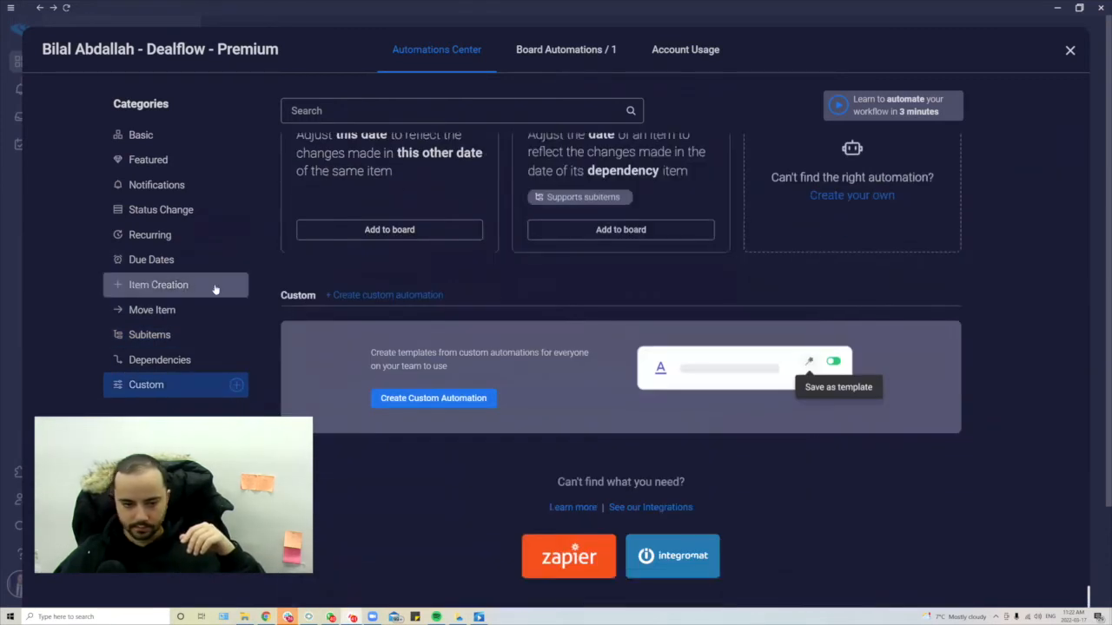
pyautogui.click(171, 364)
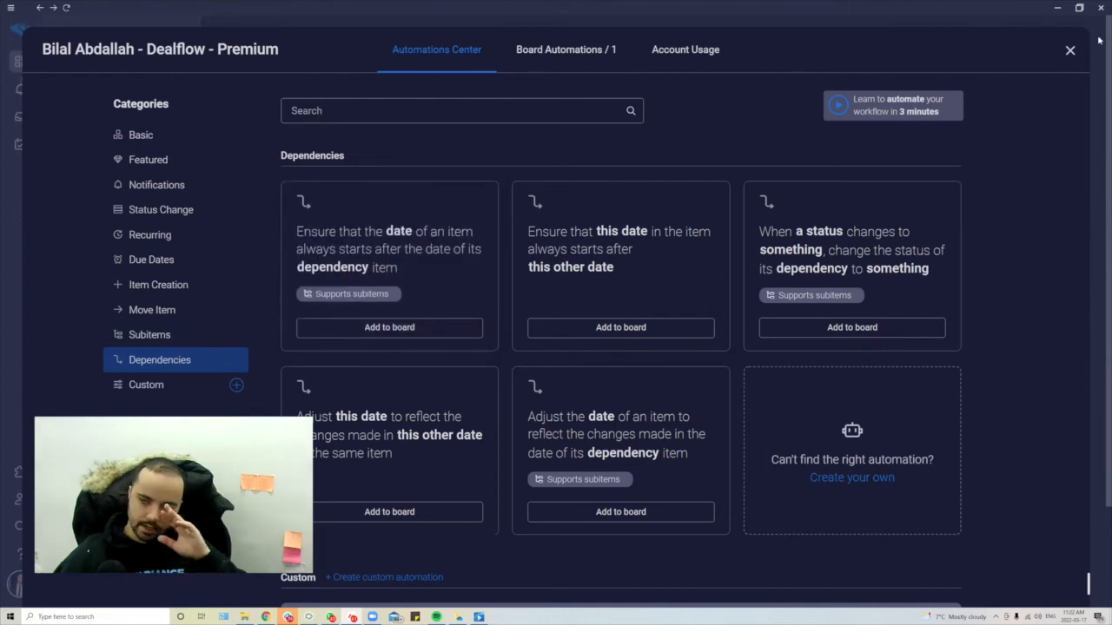
# - Close the Automations Center and scroll over the Dealflow – Premium board table
pyautogui.click(1070, 50)
pyautogui.scroll(-2, 372, 250)
pyautogui.scroll(2, 372, 249)
pyautogui.scroll(2, 104, 260)
pyautogui.scroll(-4, 117, 319)
pyautogui.scroll(-5, 117, 319)
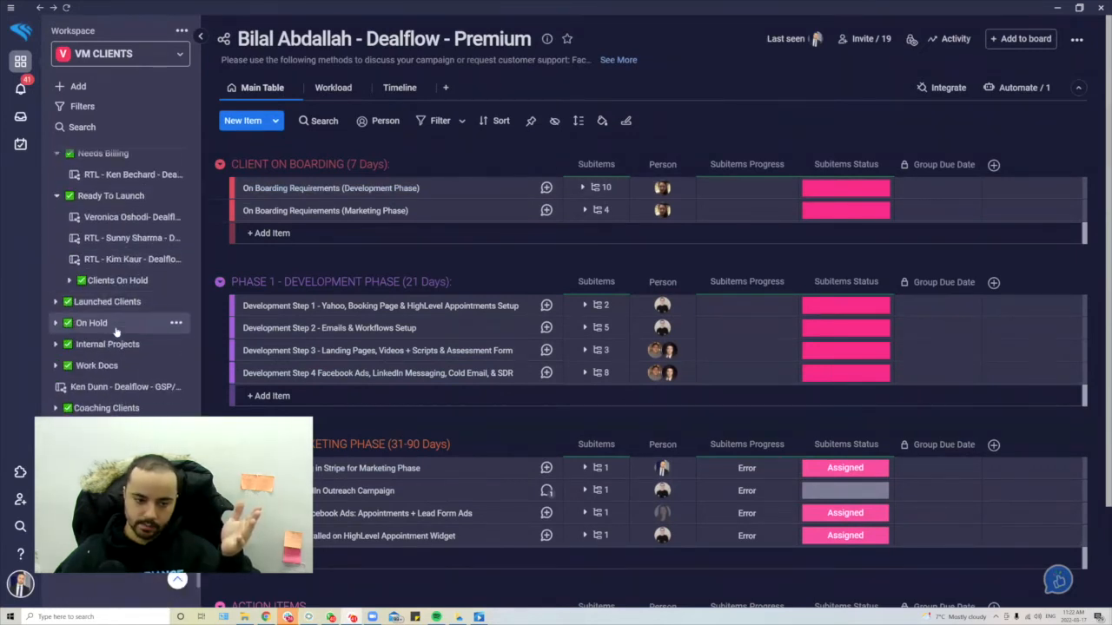
# - Browse the client folders and open the Action Items (Service Team) board under Work Docs
pyautogui.click(113, 283)
pyautogui.click(113, 282)
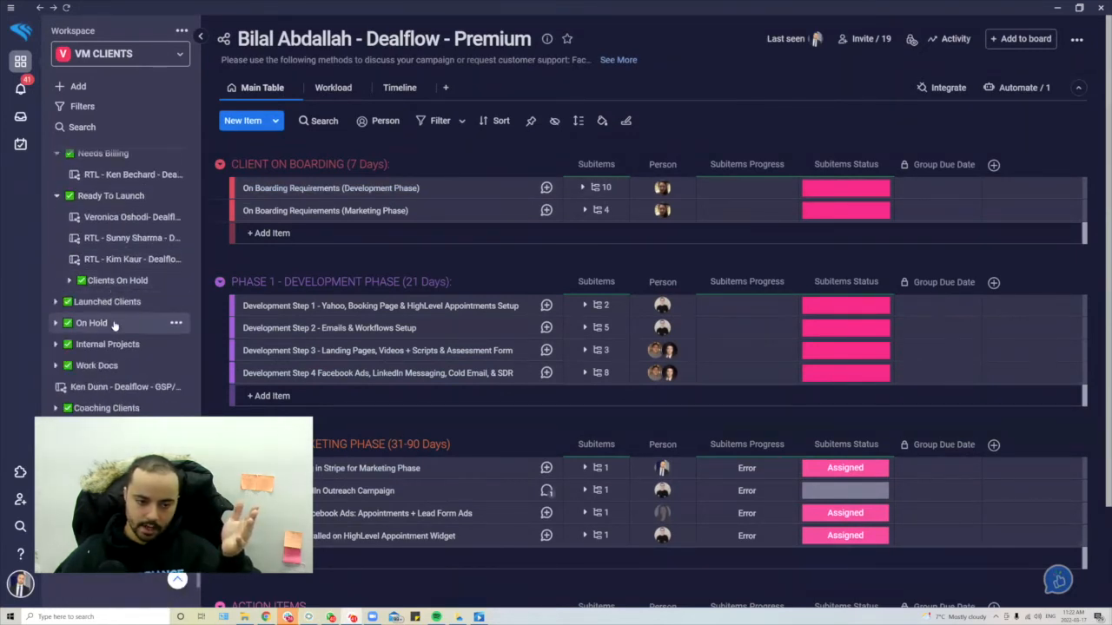
pyautogui.click(114, 304)
pyautogui.scroll(-10, 115, 334)
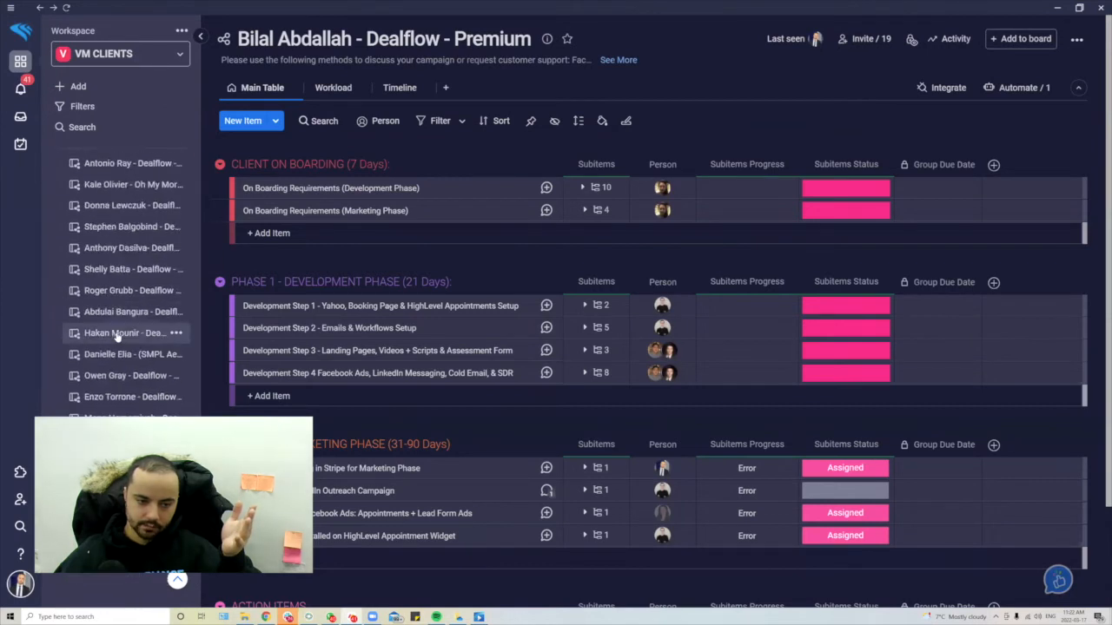
pyautogui.click(116, 328)
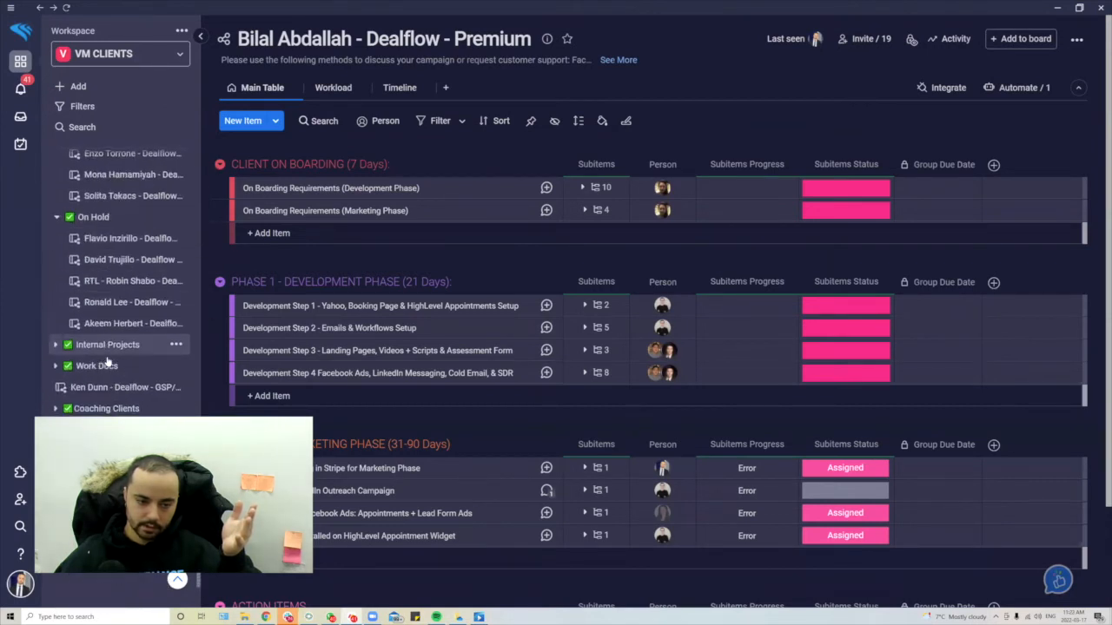
pyautogui.click(97, 365)
pyautogui.scroll(-2, 108, 365)
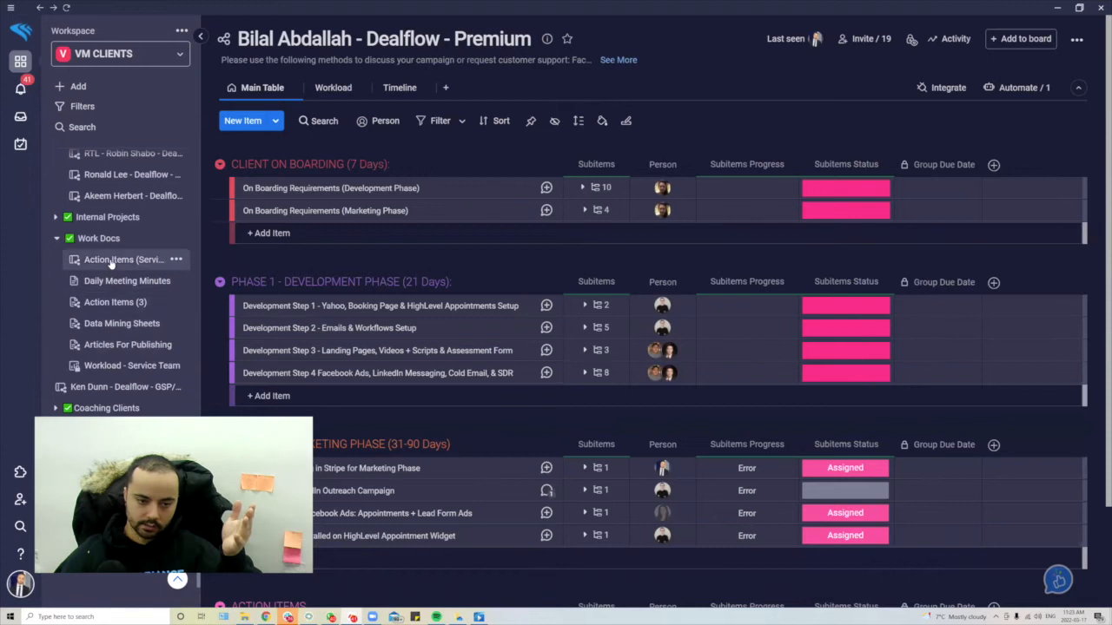
pyautogui.click(113, 280)
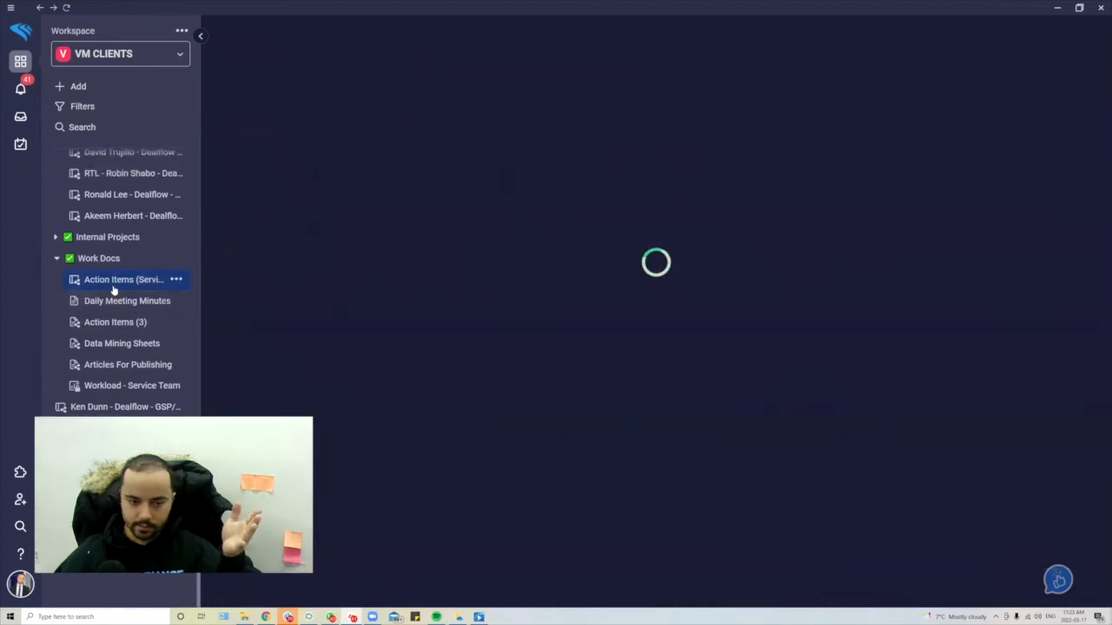
pyautogui.scroll(-1, 434, 157)
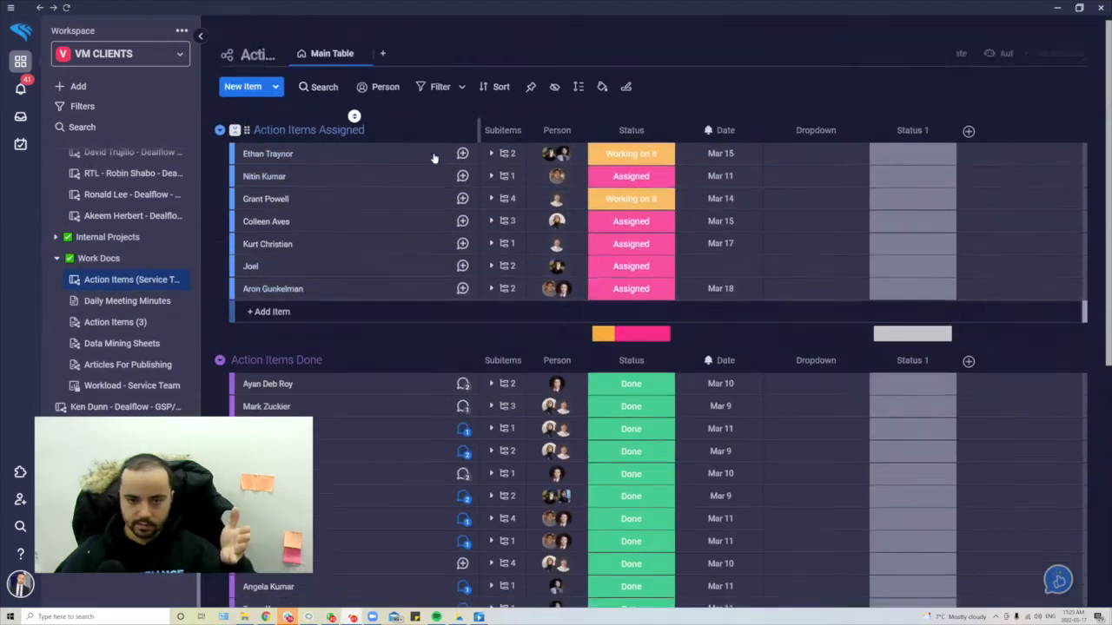
pyautogui.scroll(-5, 434, 157)
pyautogui.scroll(6, 464, 174)
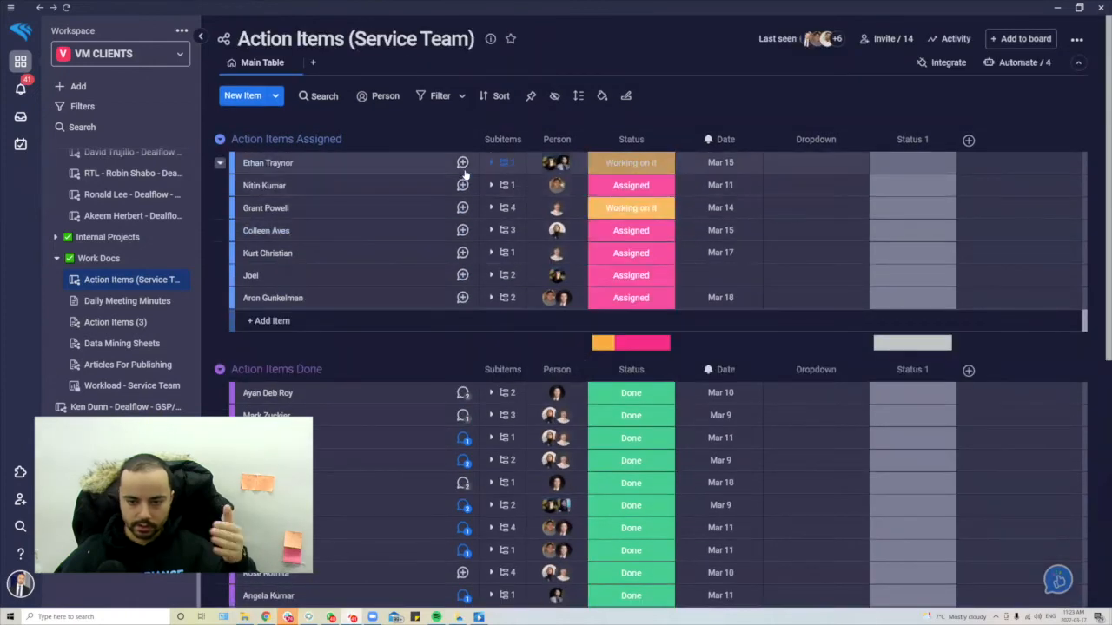
# - View Daily Meeting Minutes, Action Items (3), Data Mining Sheets, Articles For Publishing, then Workload - Service Team
pyautogui.click(120, 300)
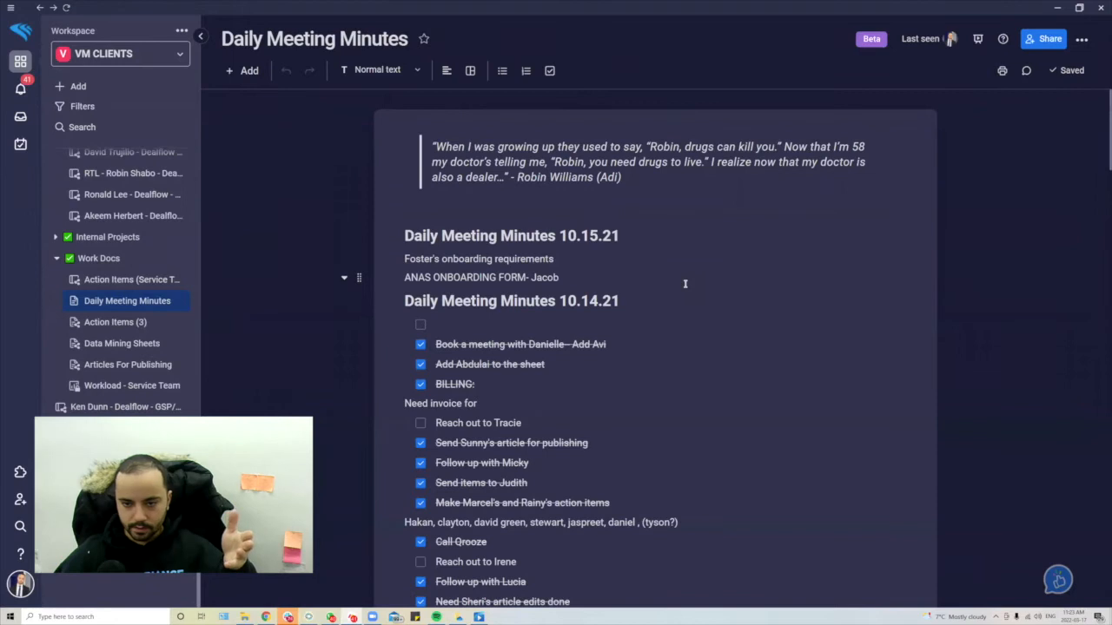
pyautogui.scroll(-10, 684, 283)
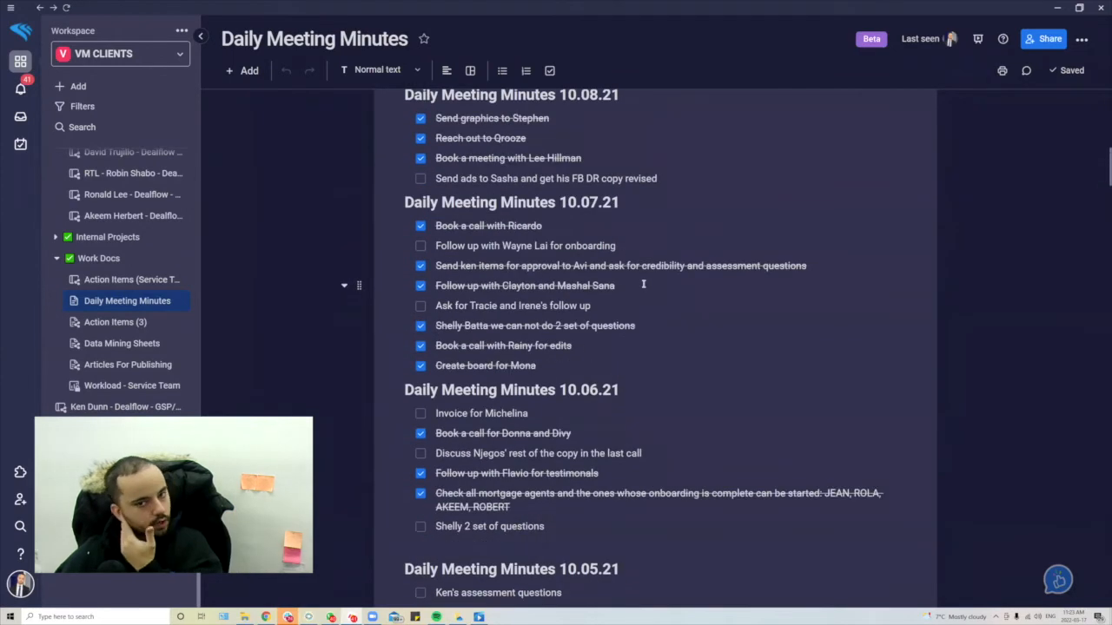
pyautogui.scroll(-15, 643, 284)
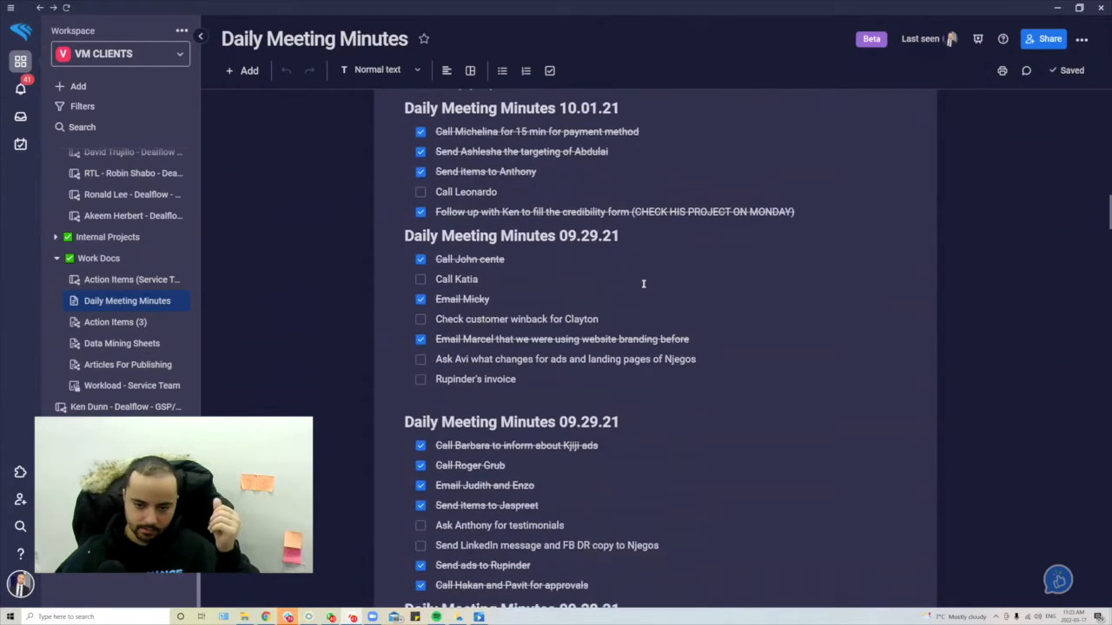
pyautogui.click(122, 321)
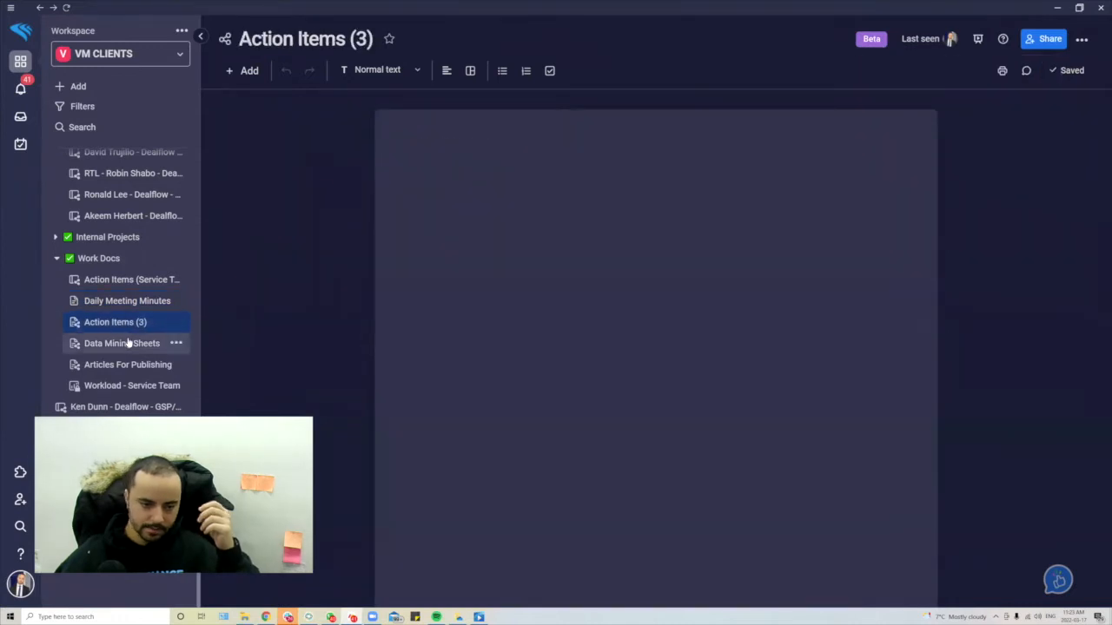
pyautogui.click(129, 344)
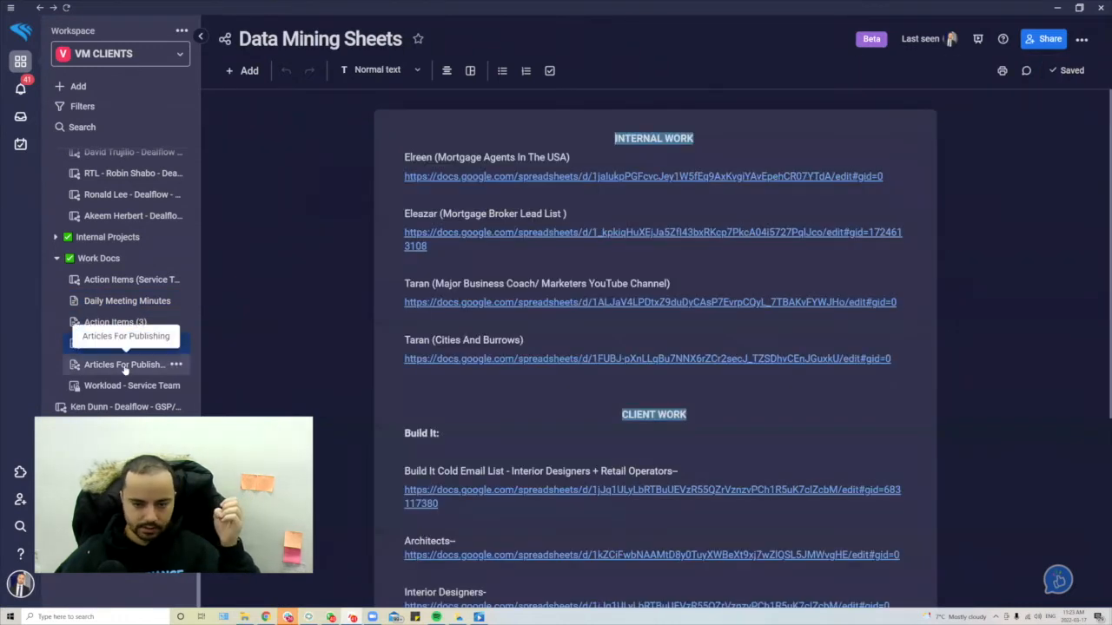
pyautogui.click(124, 365)
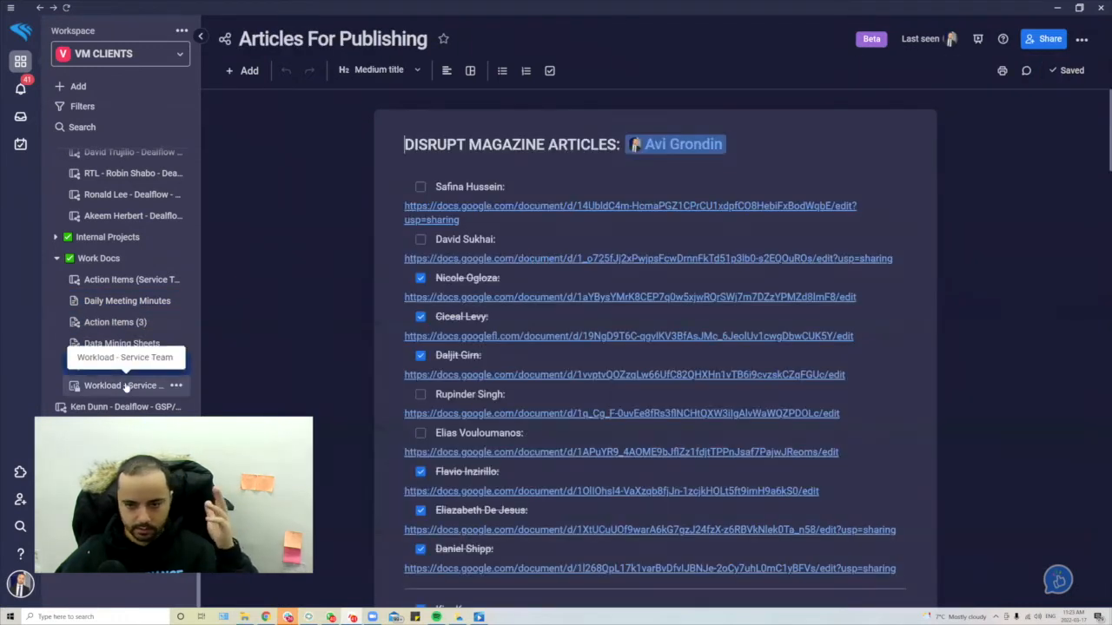
pyautogui.click(125, 387)
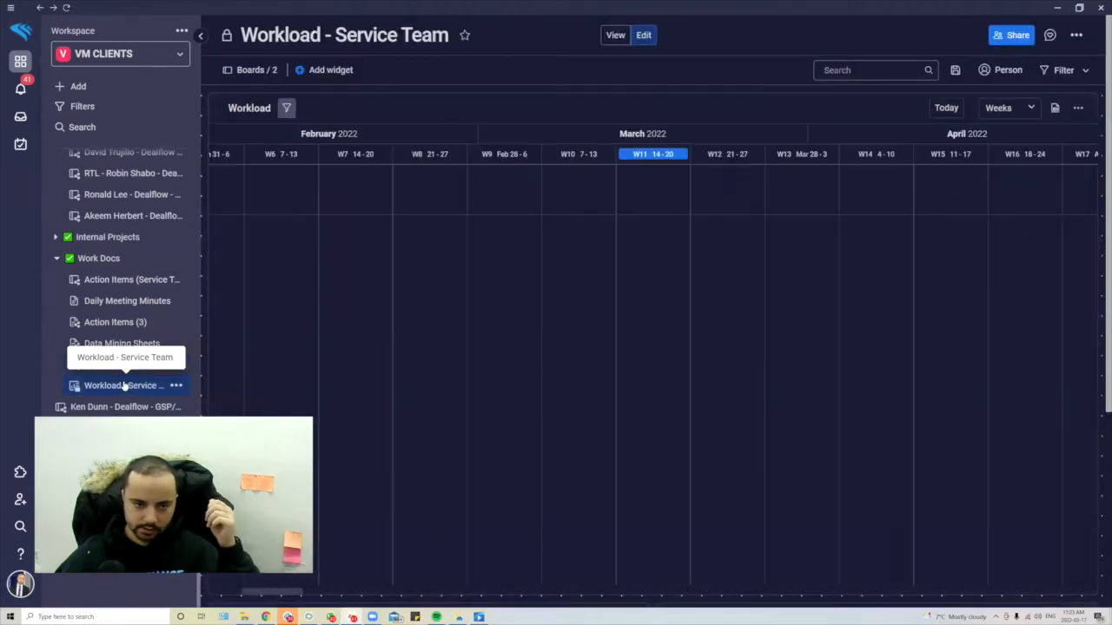
# - Expand Internal Projects, then open the Dealflow - GSP/Standard board under Awaiting Onboarding
pyautogui.click(122, 242)
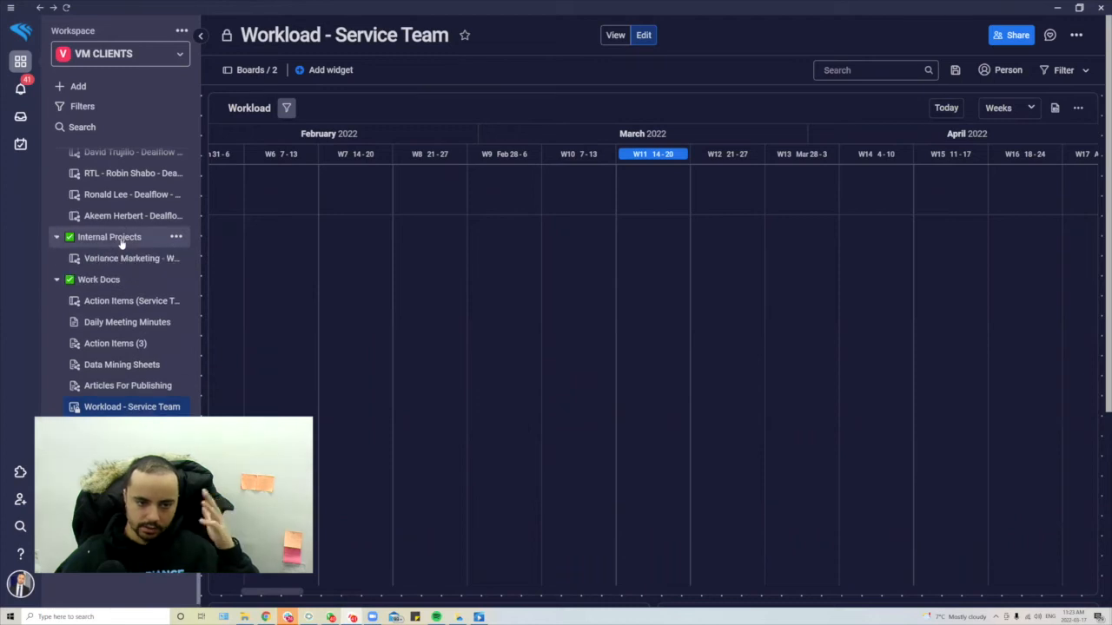
pyautogui.scroll(10, 122, 242)
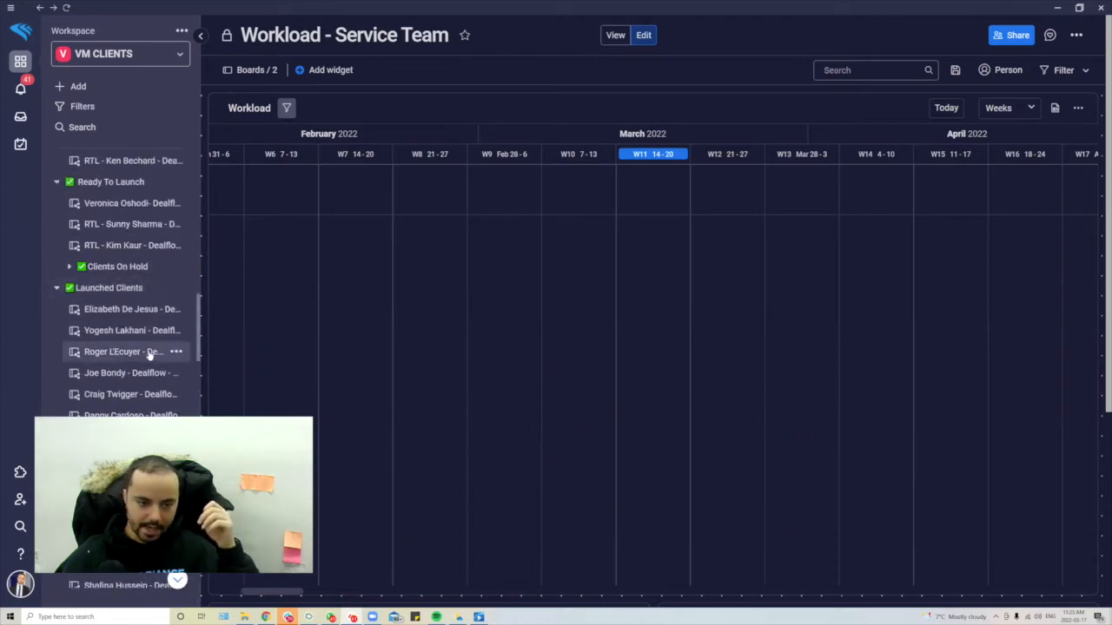
pyautogui.scroll(4, 149, 353)
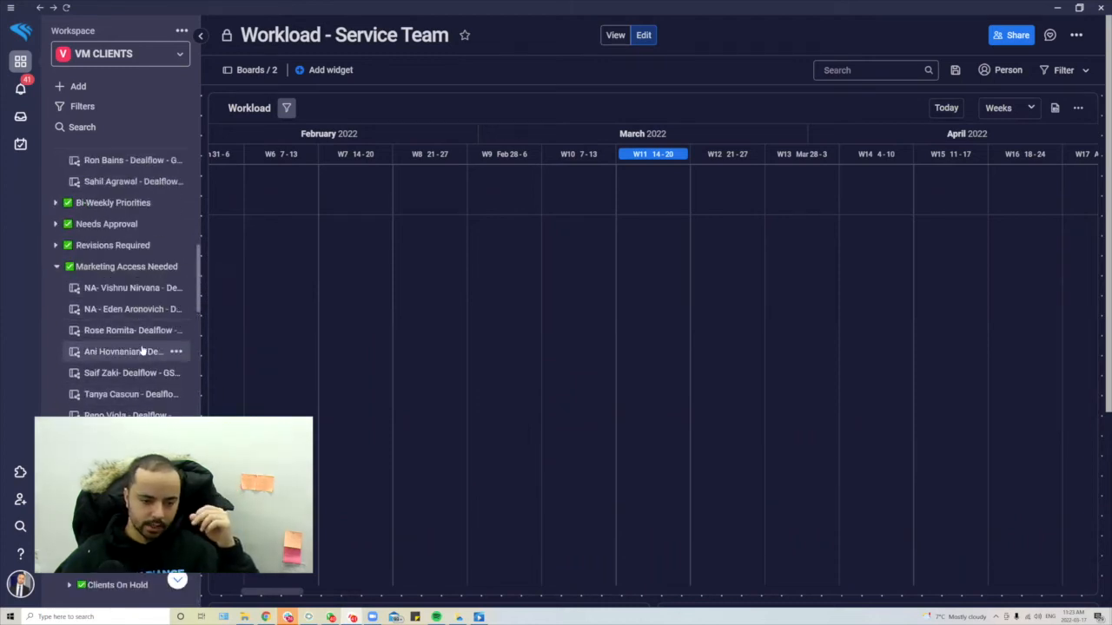
pyautogui.scroll(8, 143, 351)
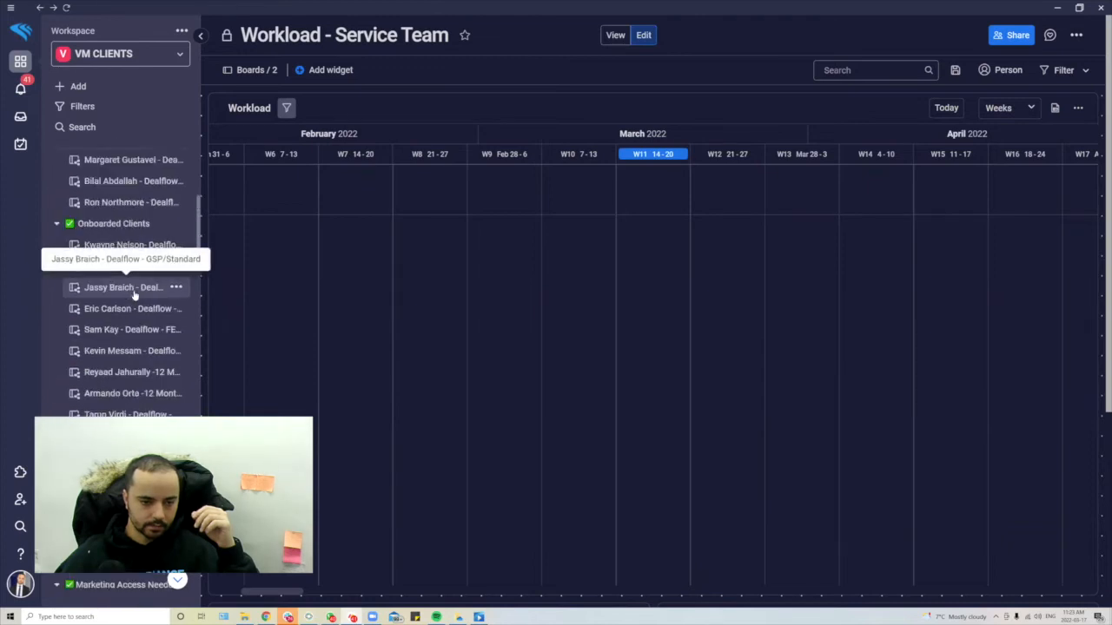
pyautogui.scroll(3, 137, 347)
pyautogui.click(135, 298)
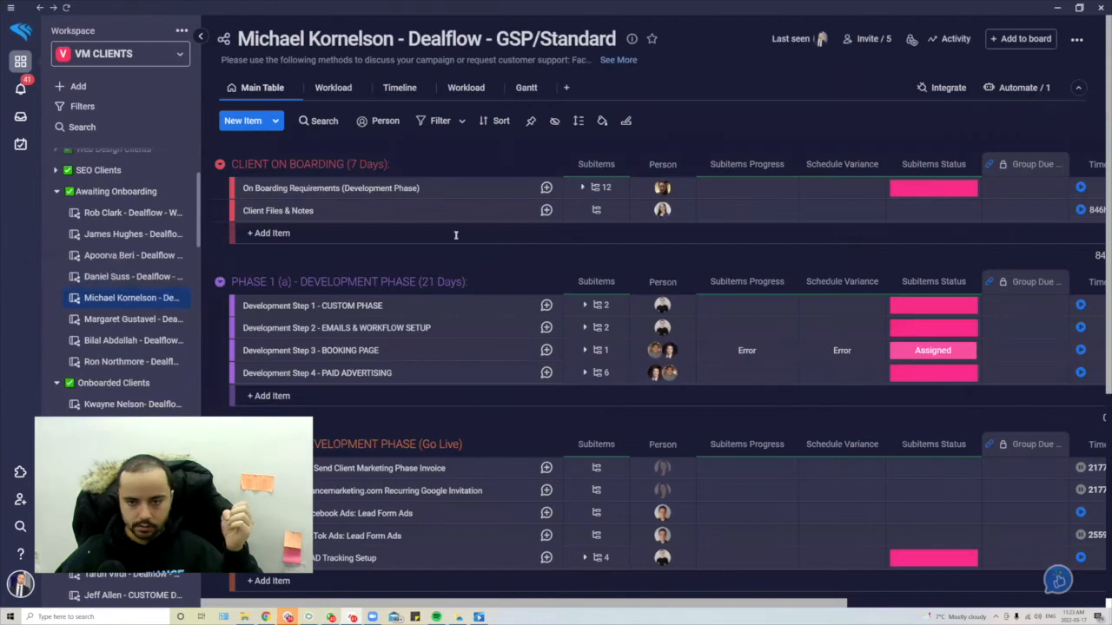
pyautogui.scroll(-5, 561, 219)
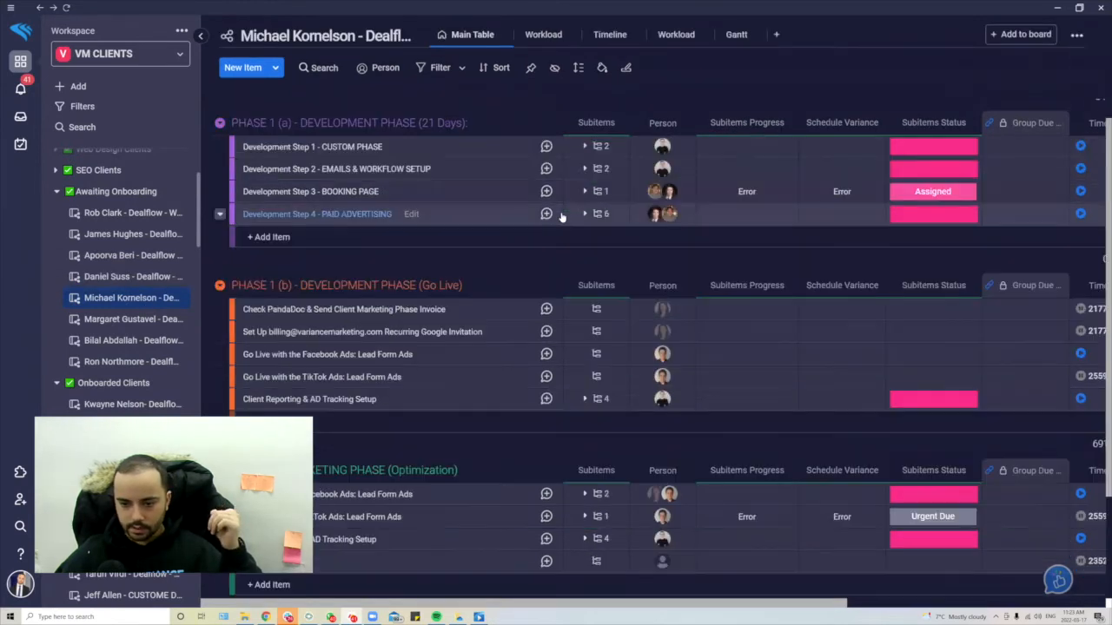
pyautogui.scroll(5, 562, 223)
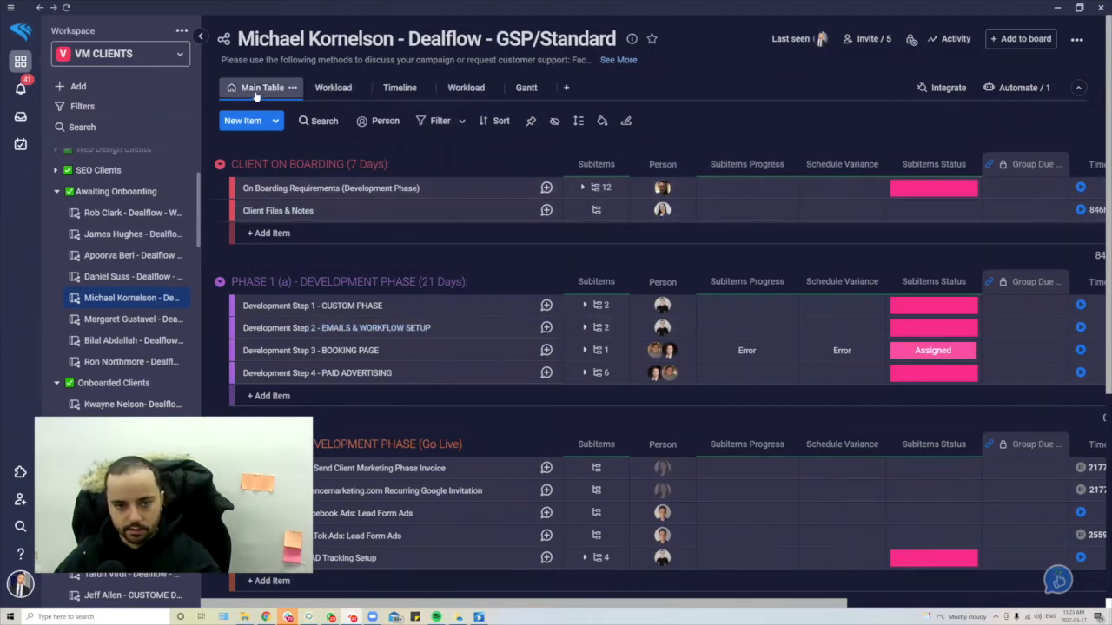
pyautogui.click(326, 91)
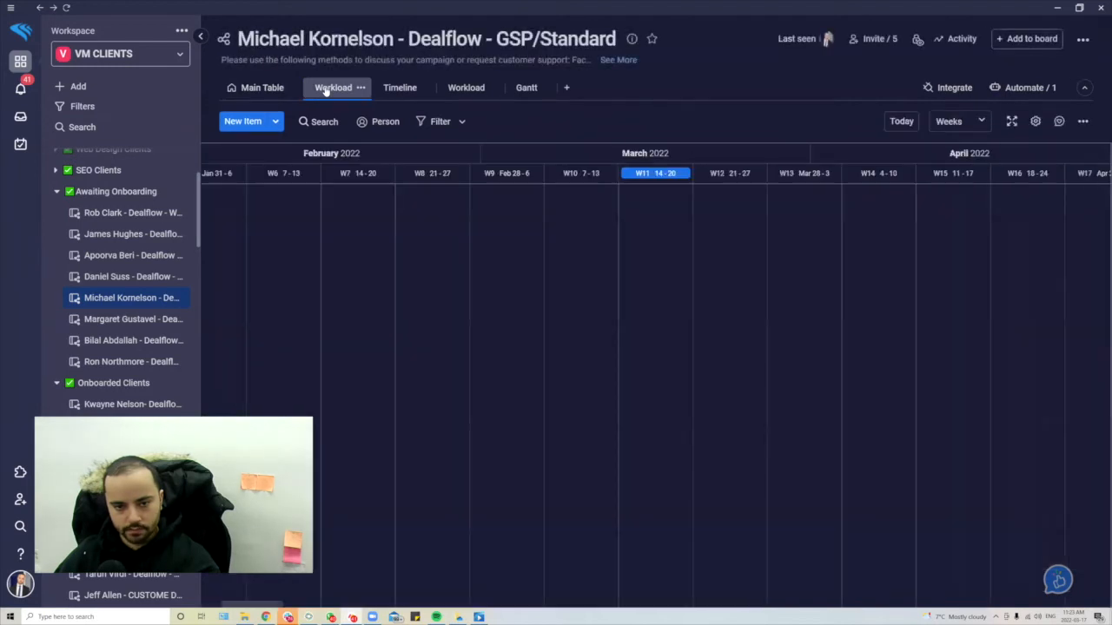
pyautogui.click(400, 91)
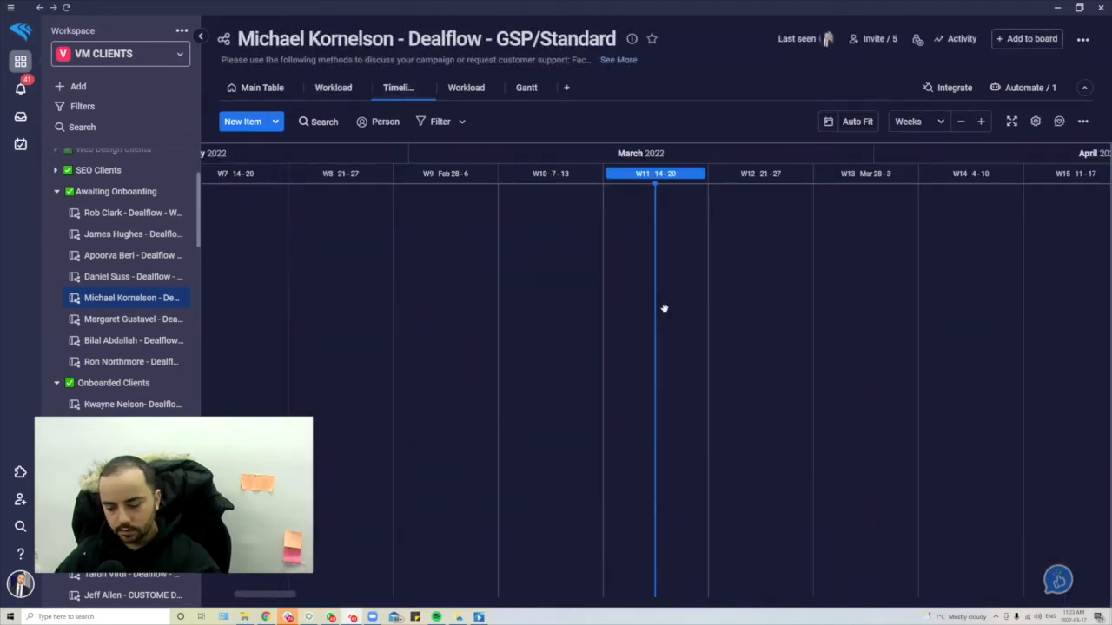
pyautogui.hotkey('ctrl', '-')
pyautogui.hotkey('ctrl', '-')
pyautogui.hotkey('ctrl', '-')
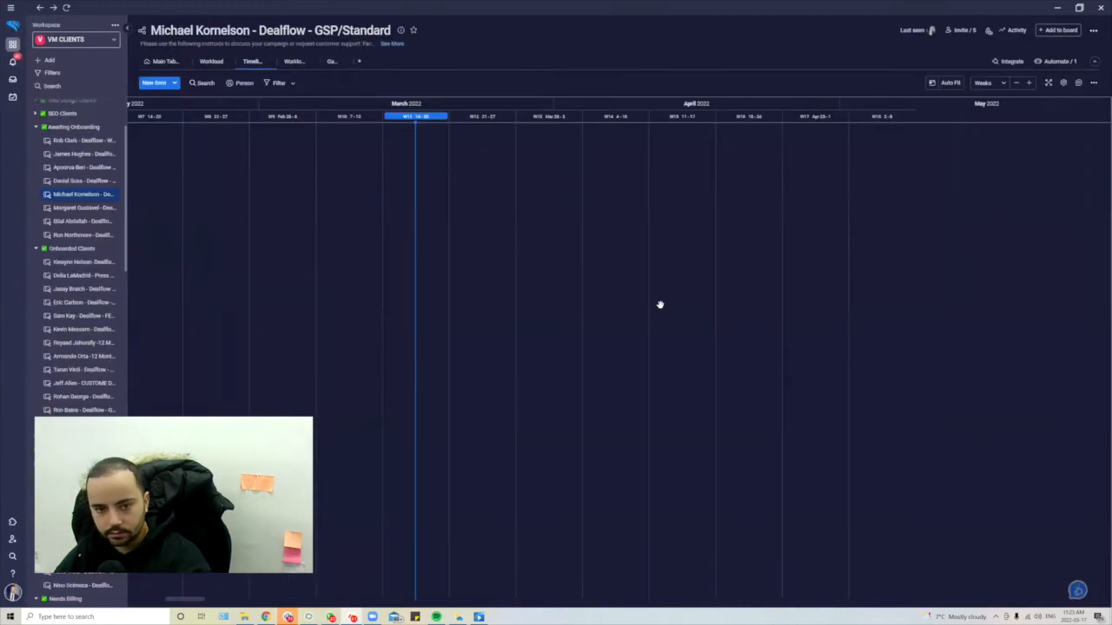
pyautogui.hotkey('ctrl', '+')
pyautogui.hotkey('ctrl', '+')
pyautogui.hscroll(15, 784, 239)
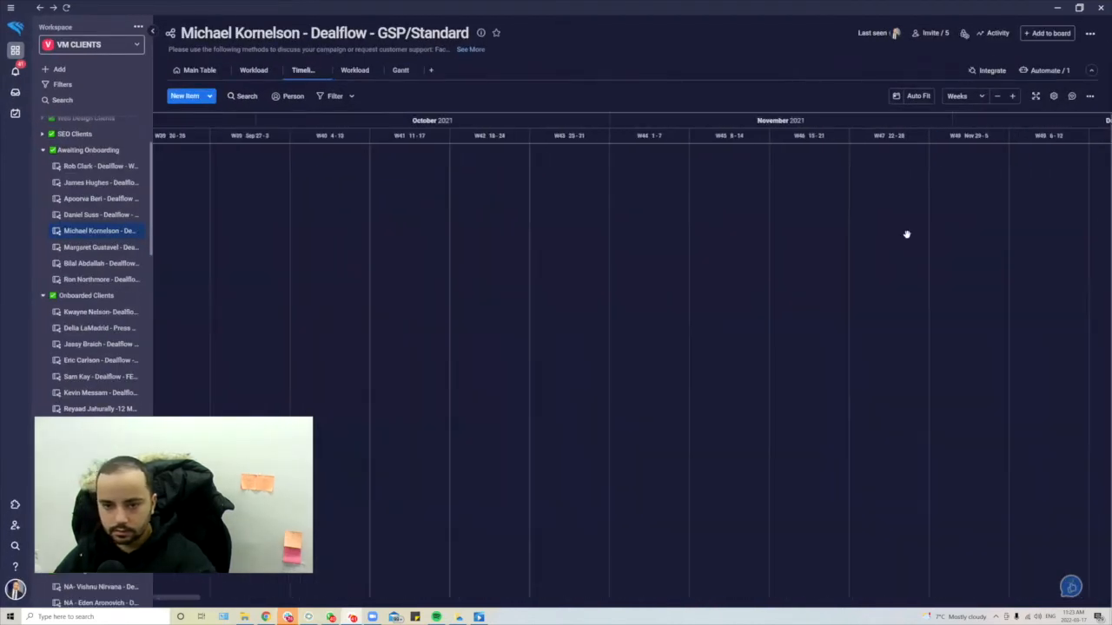
pyautogui.click(202, 70)
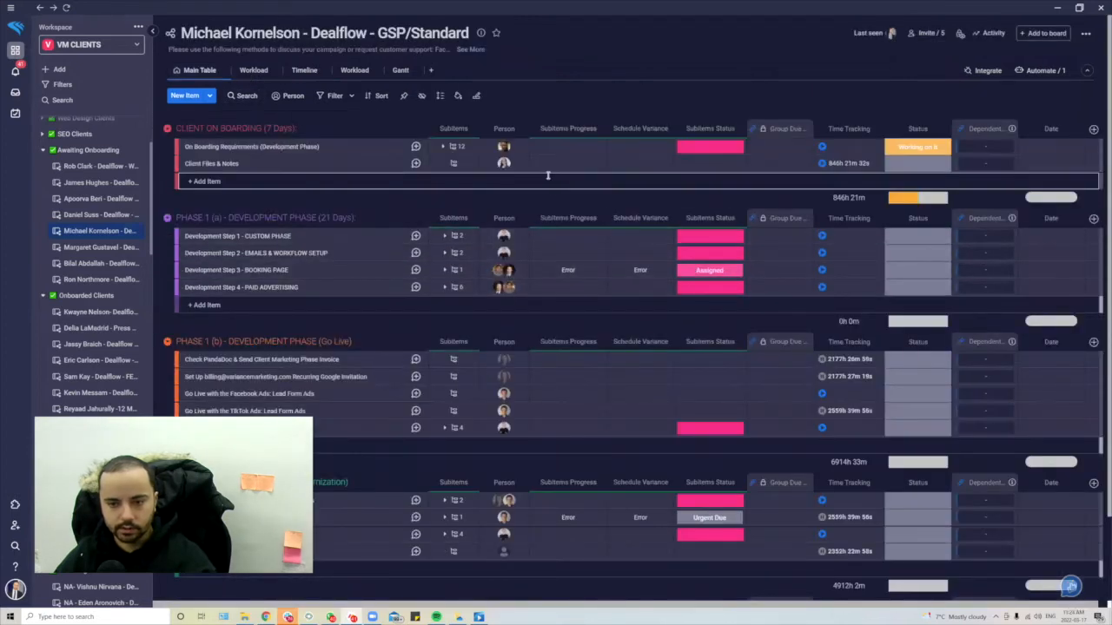
# - Expand On Boarding Requirements and select all 12 of its subitems
pyautogui.click(455, 149)
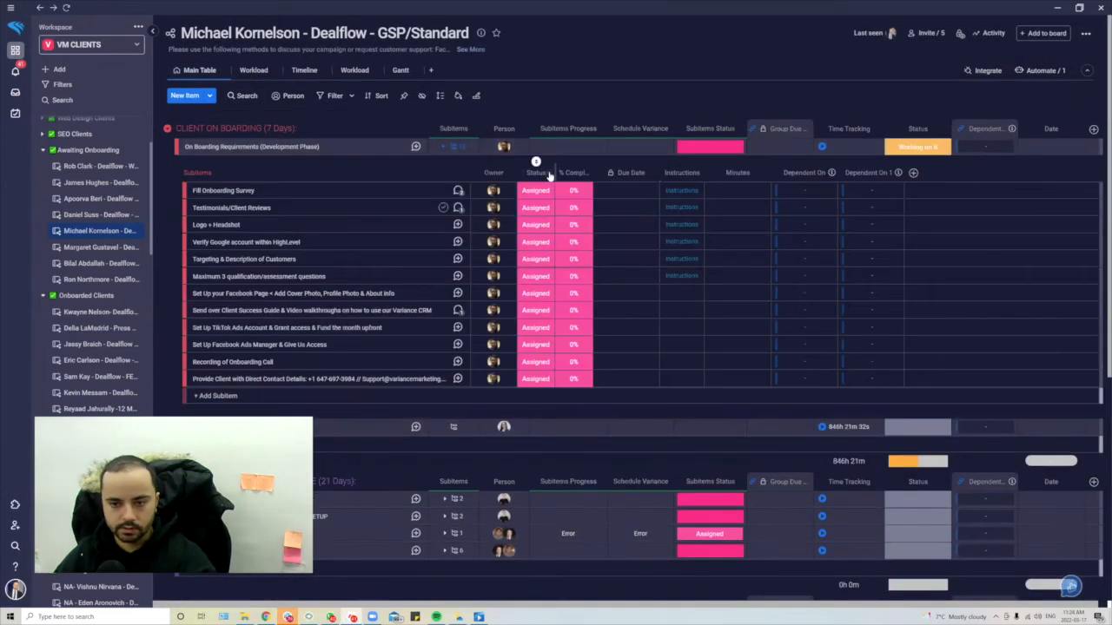
pyautogui.click(626, 190)
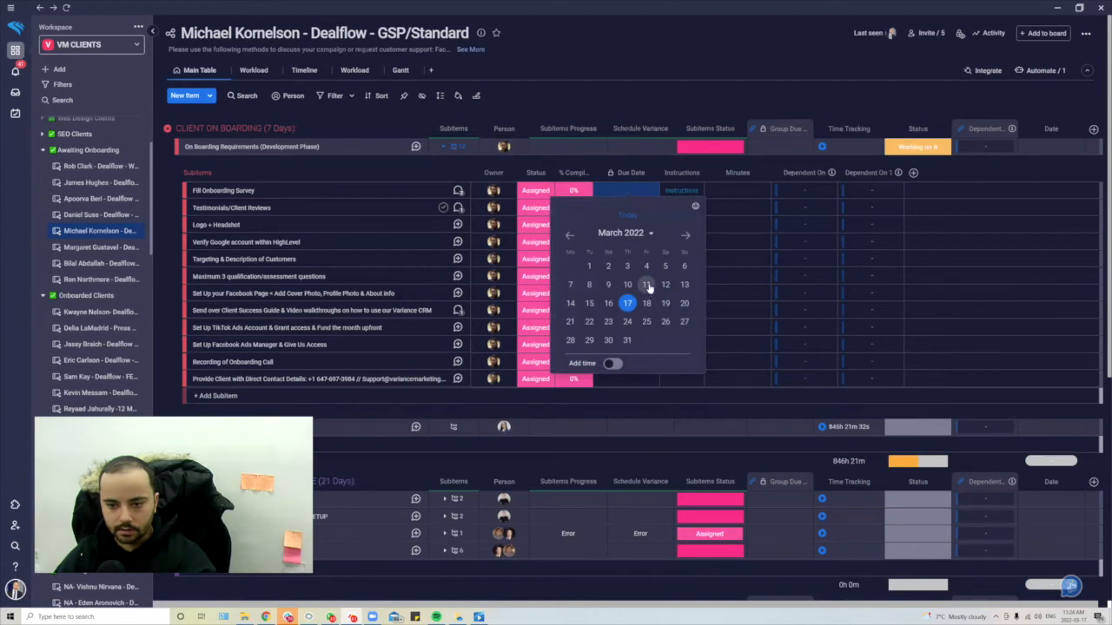
pyautogui.click(185, 192)
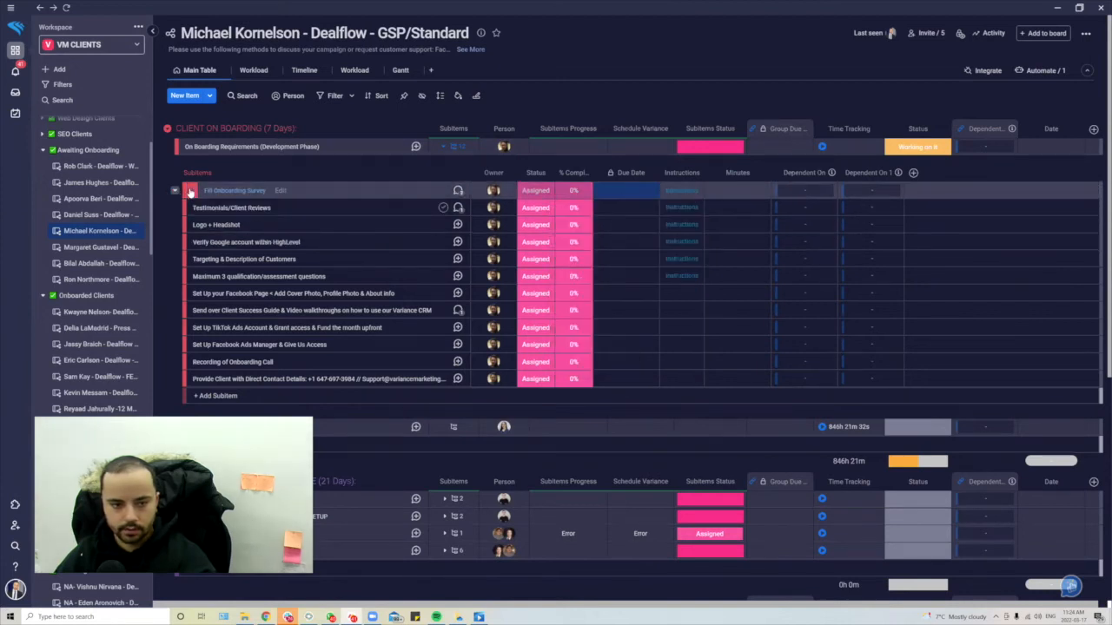
pyautogui.press('super')
pyautogui.click(174, 279)
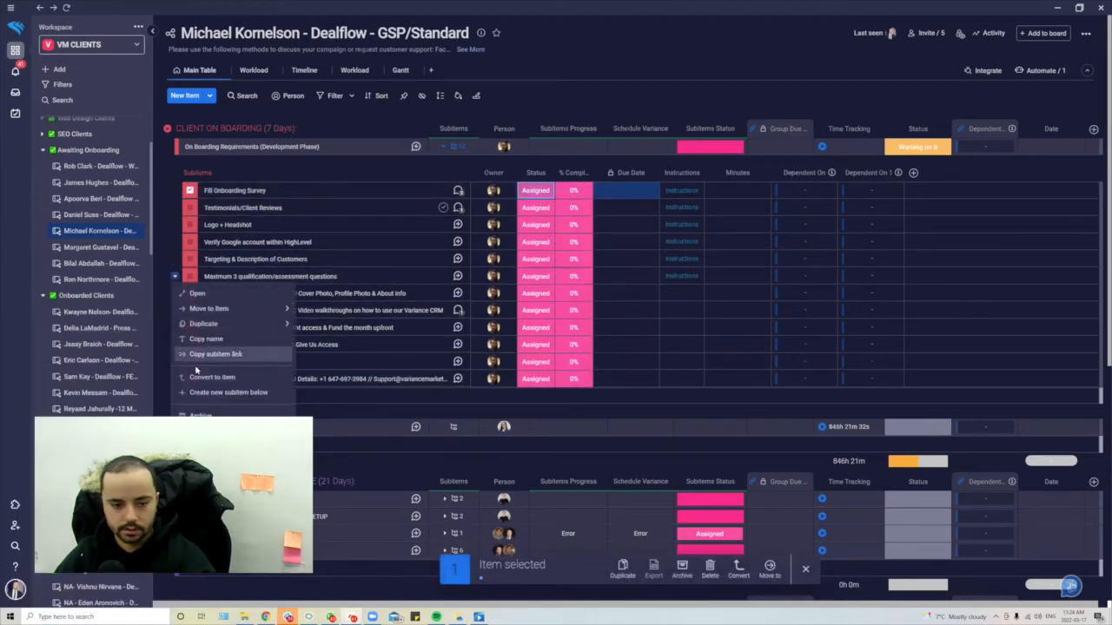
pyautogui.click(164, 238)
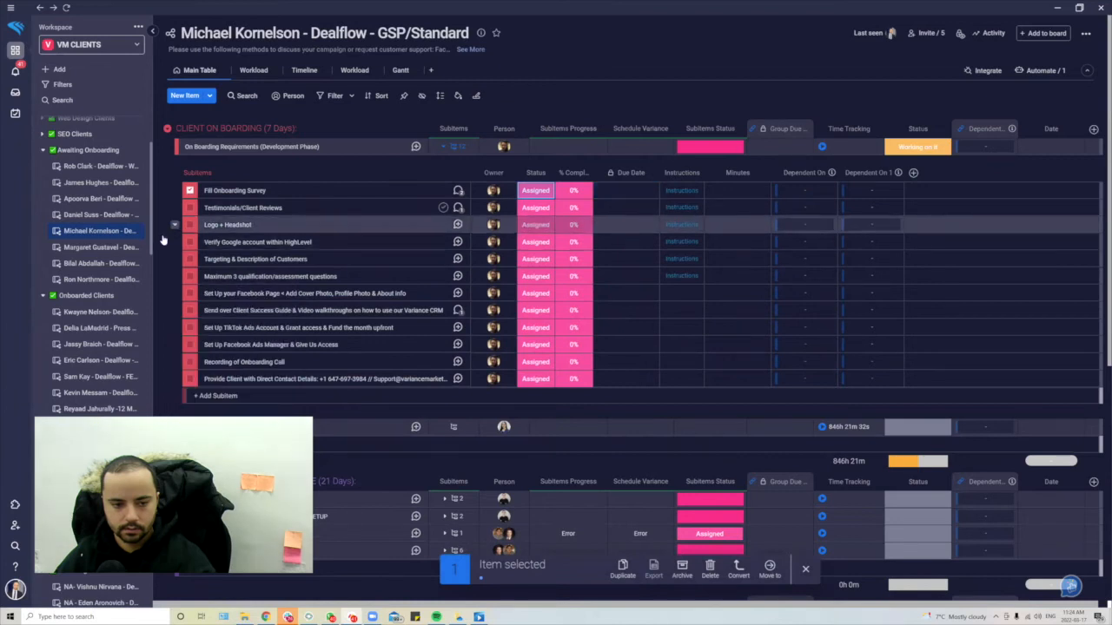
pyautogui.keyDown('shift'); pyautogui.click(188, 379); pyautogui.keyUp('shift')
# - Give the selected subitems a Mar 18 due date, clear the selection, and show Timeline view
pyautogui.click(627, 190)
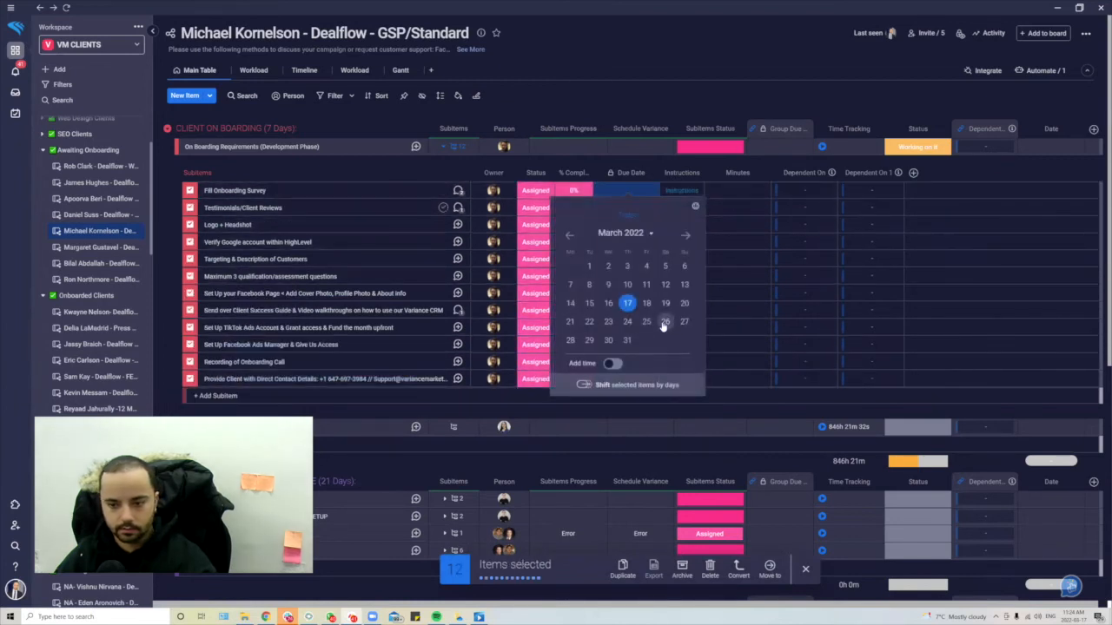
pyautogui.click(647, 303)
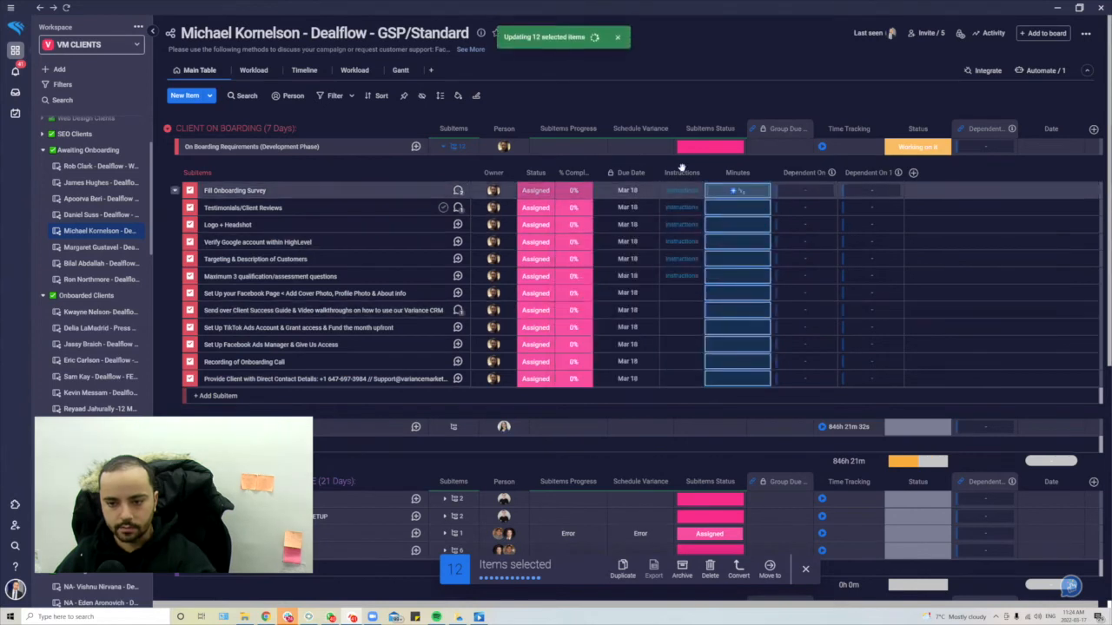
pyautogui.click(805, 568)
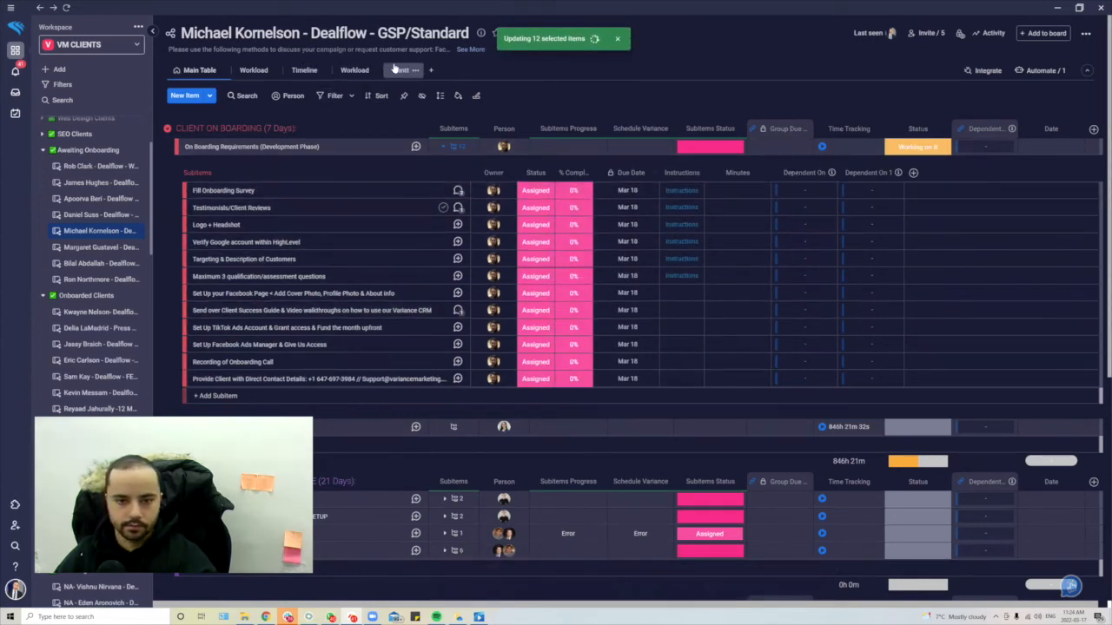
pyautogui.click(342, 76)
pyautogui.click(309, 72)
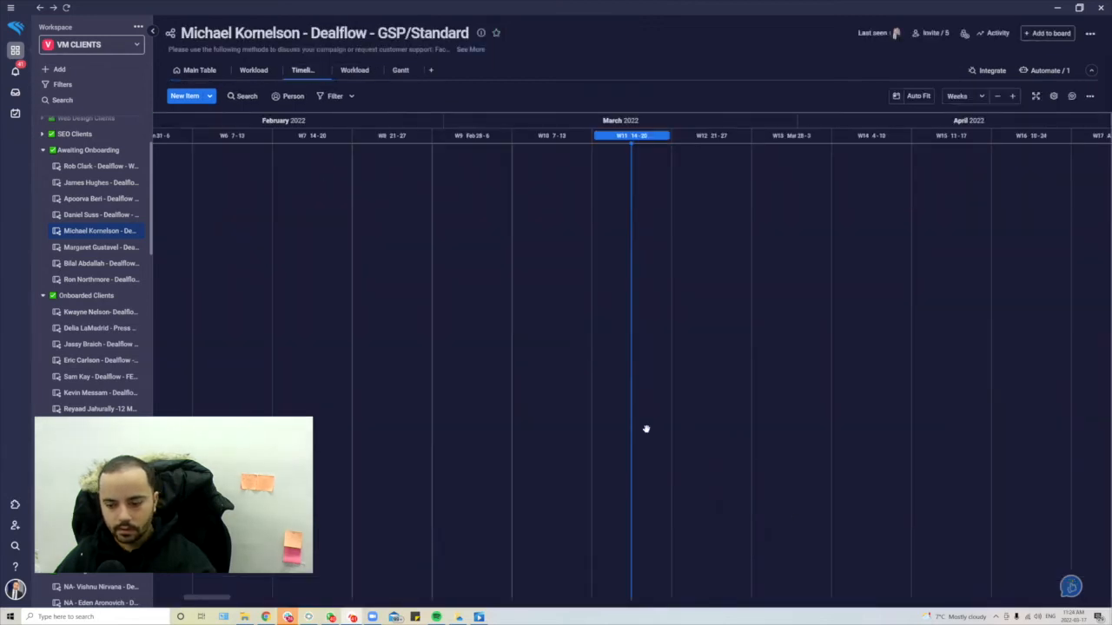
# - Pan the timeline between 2022 and 2026, then return to the Main Table
pyautogui.moveTo(782, 275); pyautogui.dragTo(176, 256)
pyautogui.moveTo(698, 243); pyautogui.dragTo(129, 252)
pyautogui.moveTo(779, 253); pyautogui.dragTo(139, 246)
pyautogui.moveTo(282, 245); pyautogui.dragTo(613, 226)
pyautogui.moveTo(342, 221); pyautogui.dragTo(1032, 256)
pyautogui.moveTo(438, 221); pyautogui.dragTo(846, 235)
pyautogui.moveTo(382, 221); pyautogui.dragTo(645, 219)
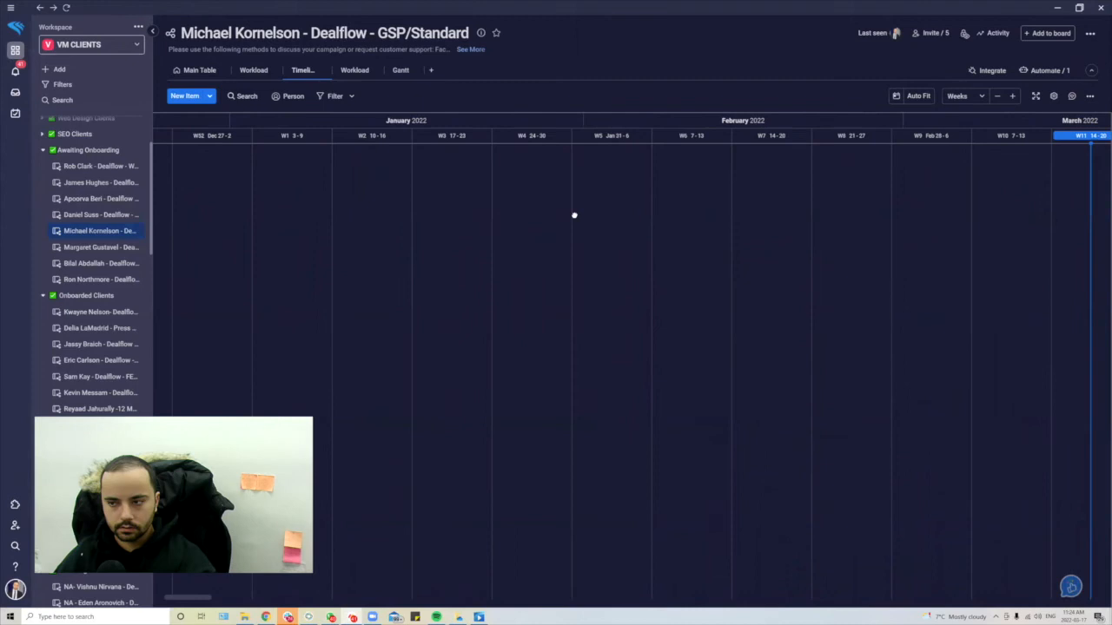
pyautogui.moveTo(575, 215); pyautogui.dragTo(393, 216)
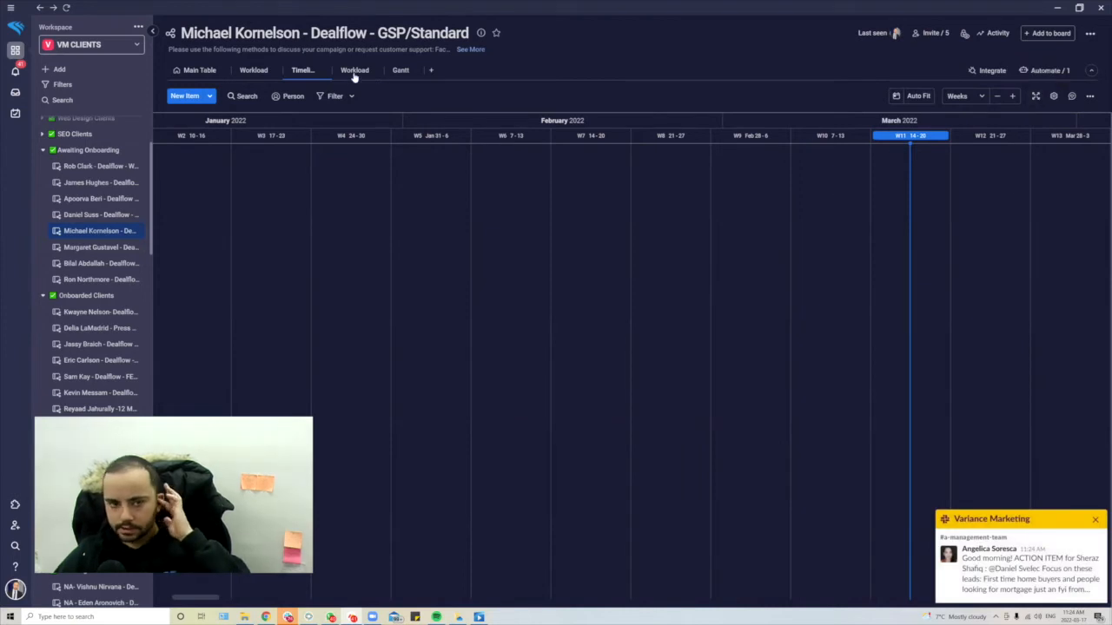
pyautogui.click(173, 71)
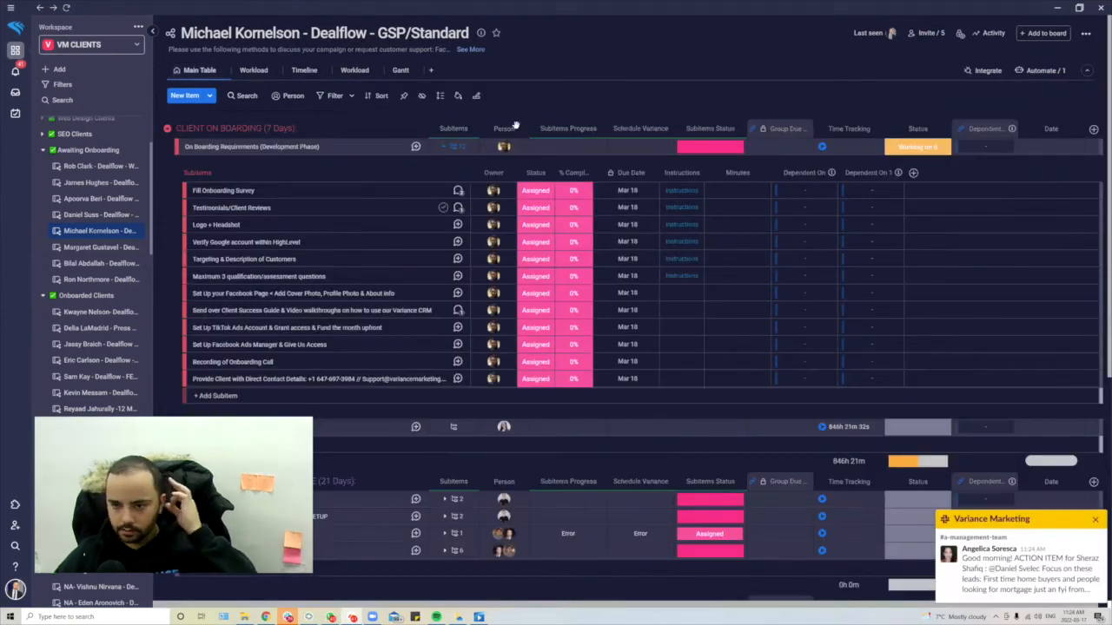
# - Set group due dates Mar 19 for On Boarding Requirements and Mar 18 for Client Files & Notes, then view the Timeline
pyautogui.click(781, 146)
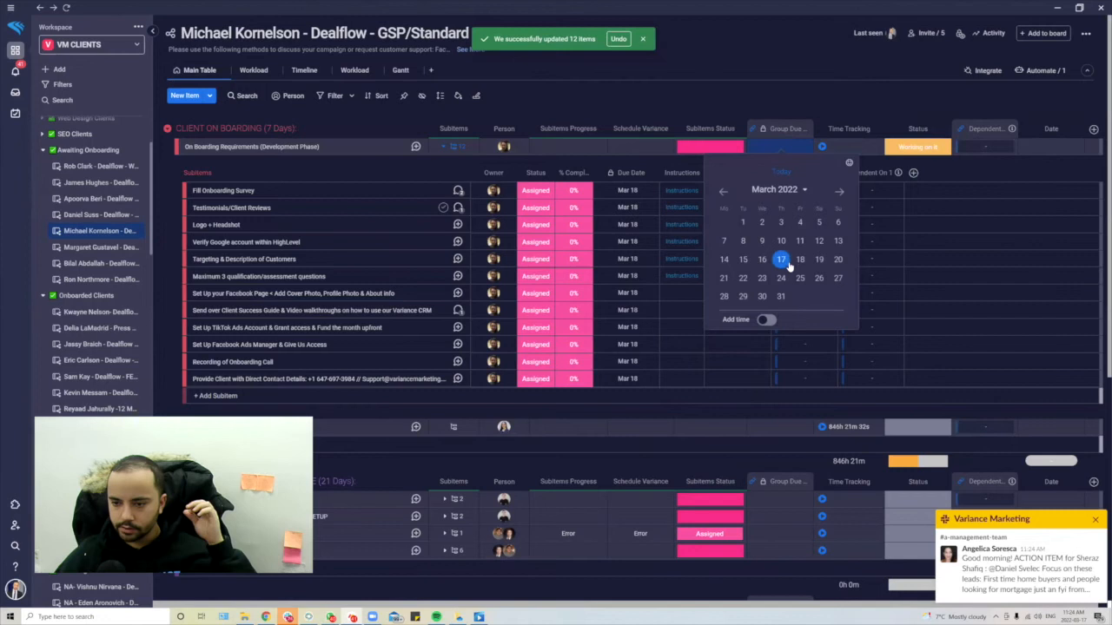
pyautogui.click(818, 259)
pyautogui.click(453, 146)
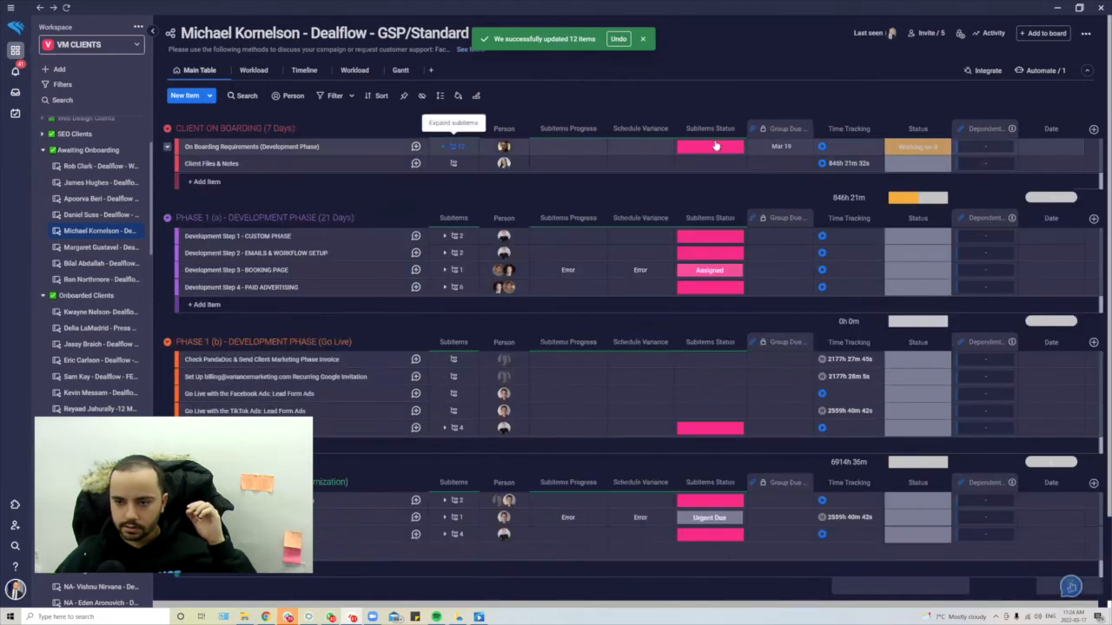
pyautogui.click(782, 163)
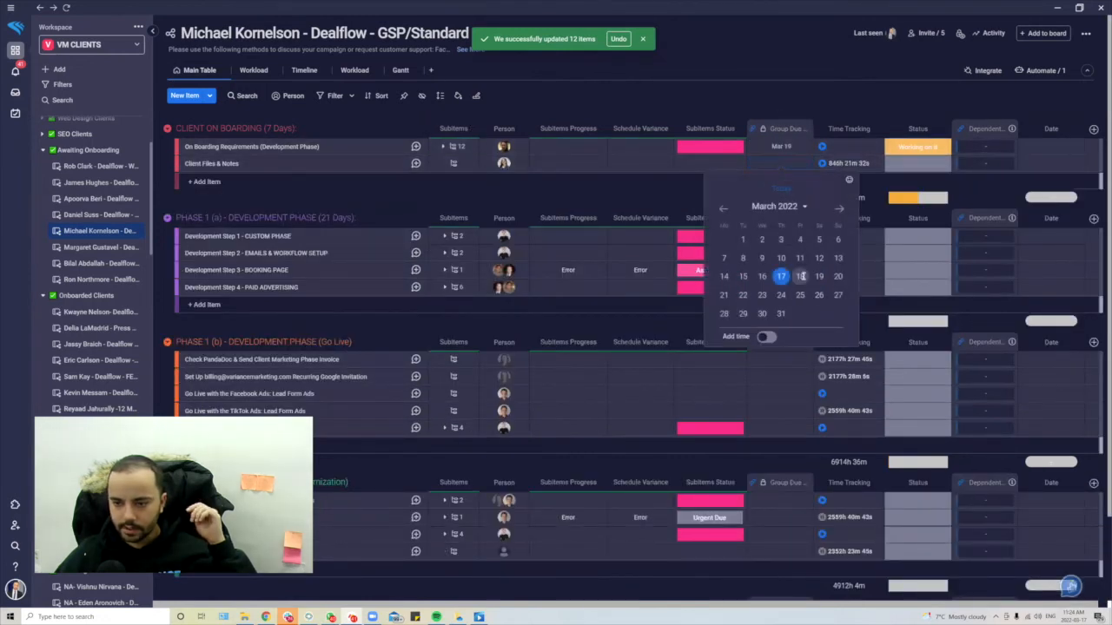
pyautogui.click(800, 276)
pyautogui.click(782, 235)
pyautogui.click(710, 343)
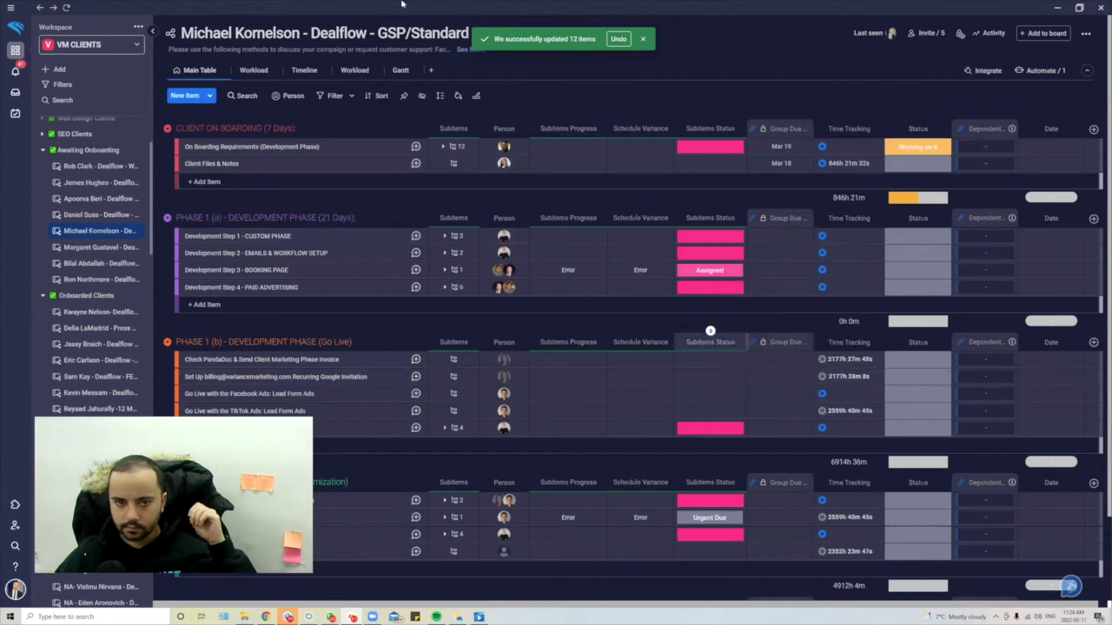
pyautogui.click(295, 70)
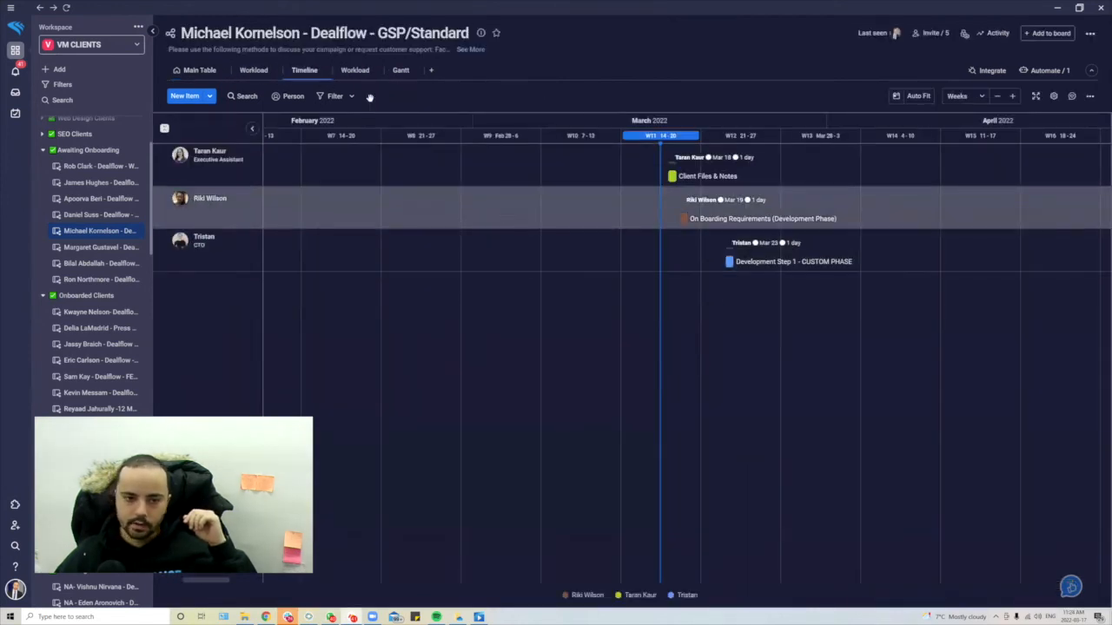
# - Switch between Main Table and Timeline to review the dated groups, ending on the Main Table
pyautogui.click(179, 73)
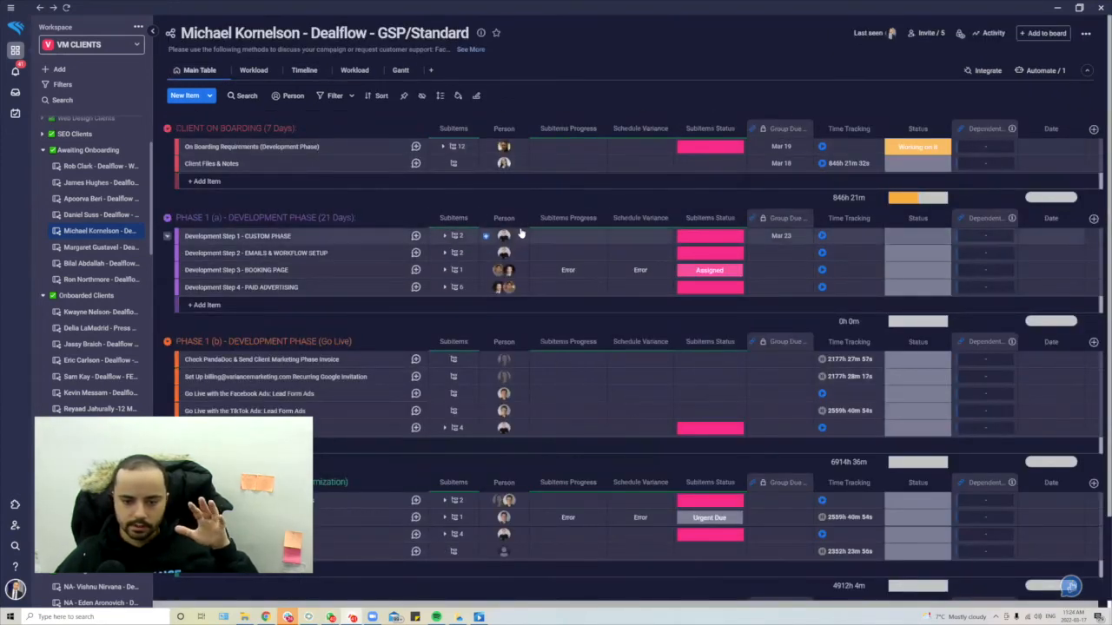
pyautogui.scroll(-3, 503, 358)
pyautogui.scroll(3, 503, 358)
pyautogui.moveTo(504, 358)
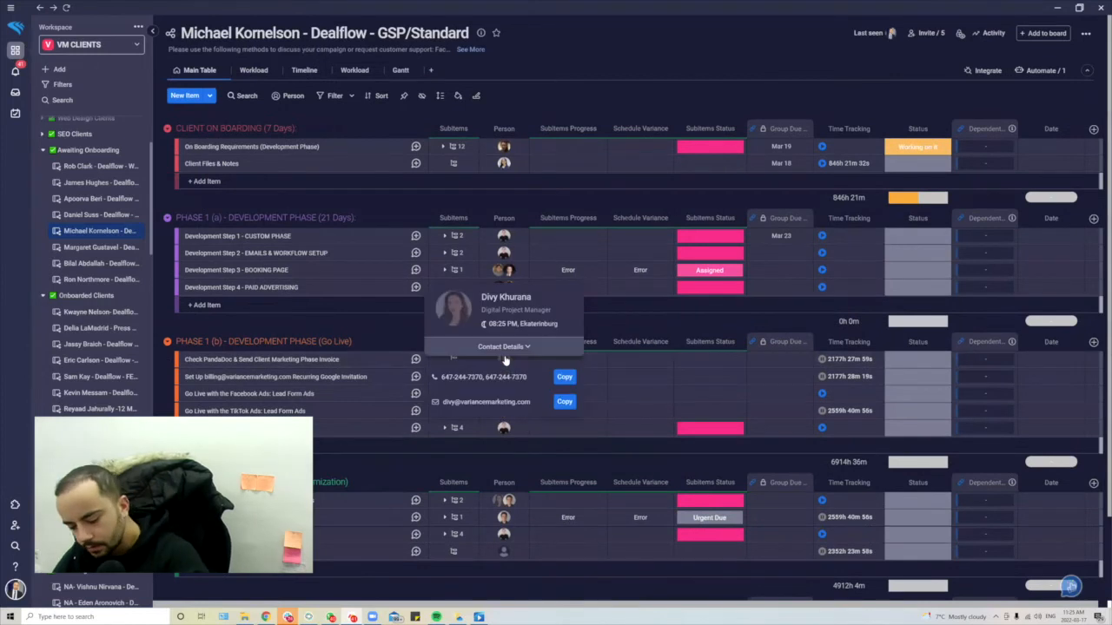
pyautogui.scroll(-3, 792, 324)
pyautogui.scroll(3, 792, 324)
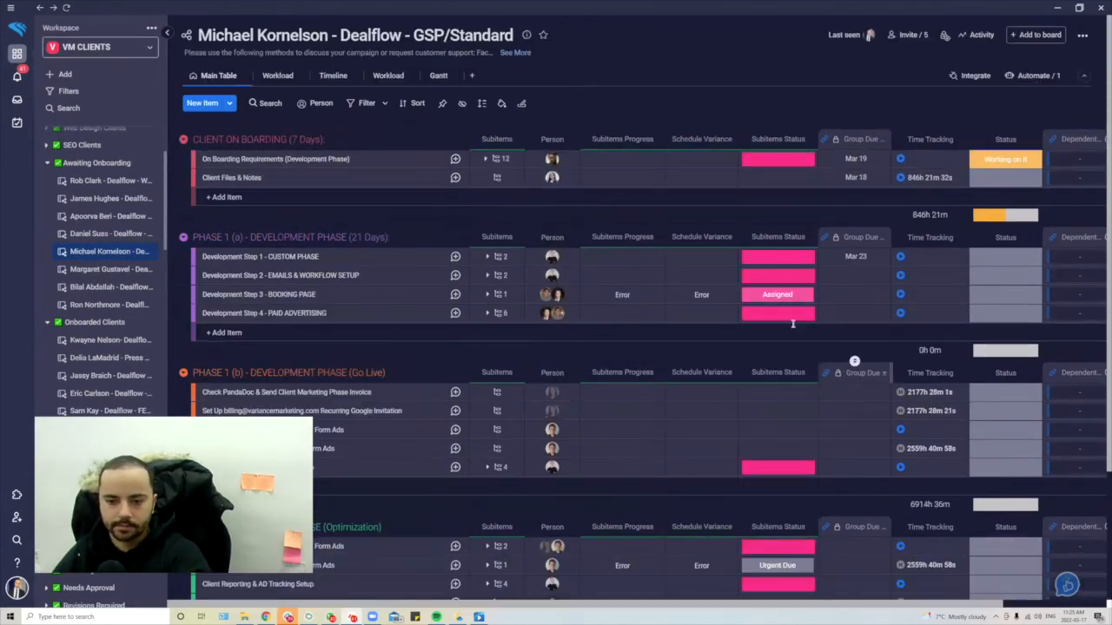
pyautogui.click(331, 76)
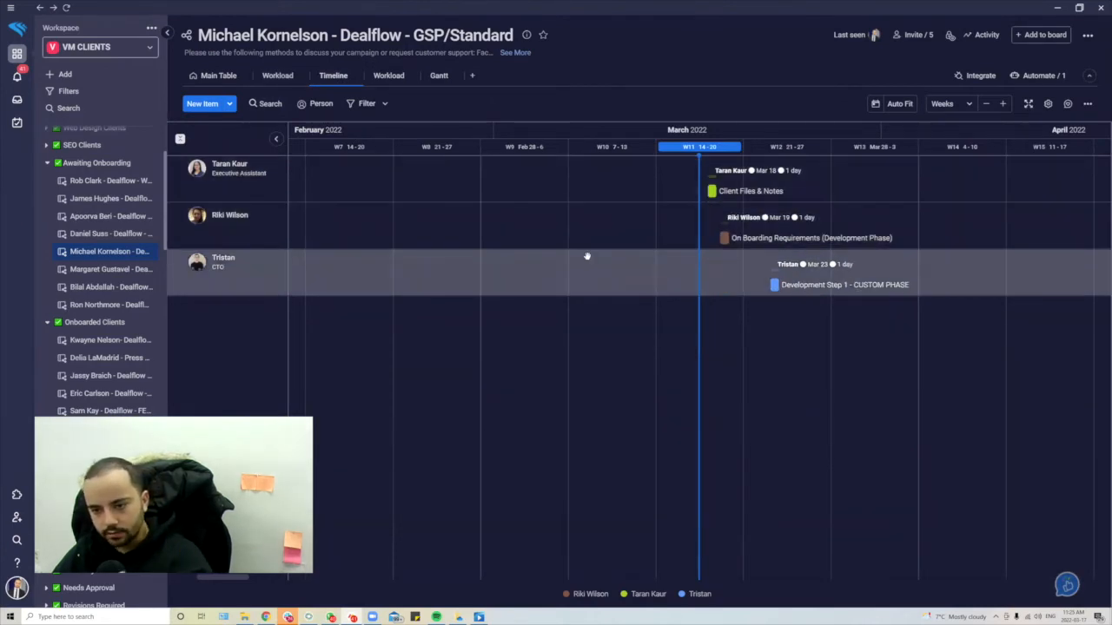
pyautogui.click(217, 75)
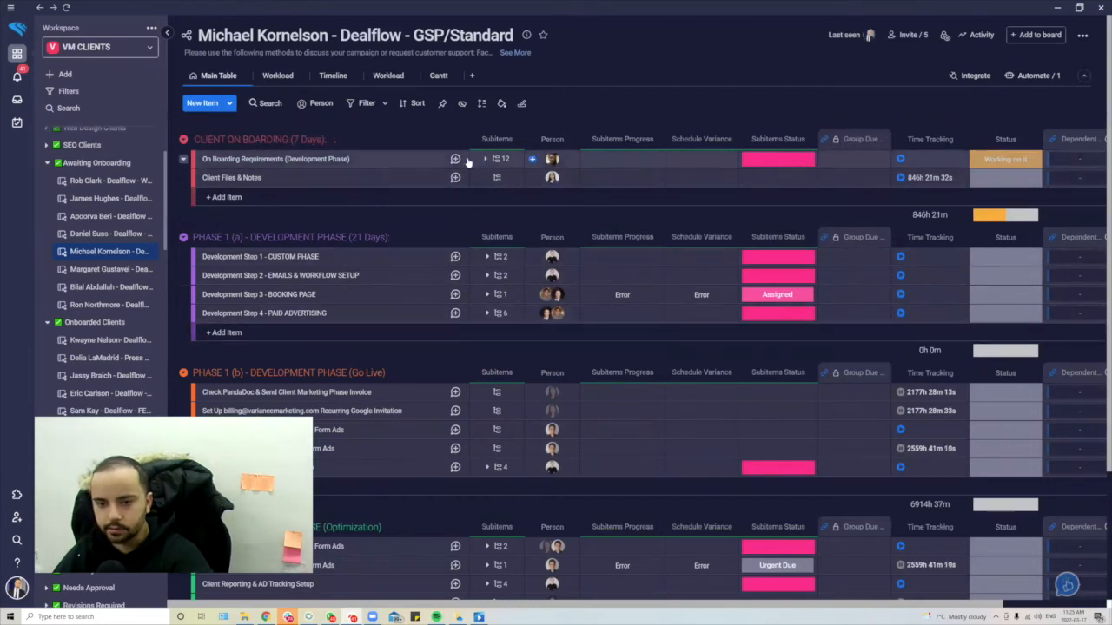
# - Expand the On Boarding Requirements subitems and select all 12
pyautogui.click(495, 159)
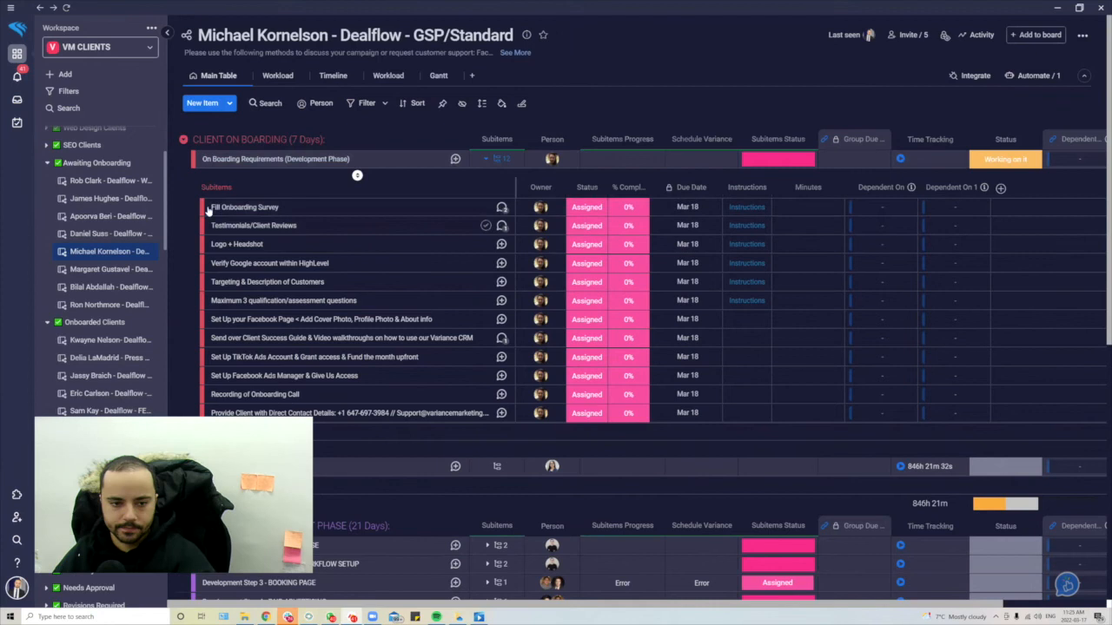
pyautogui.scroll(-3, 400, 320)
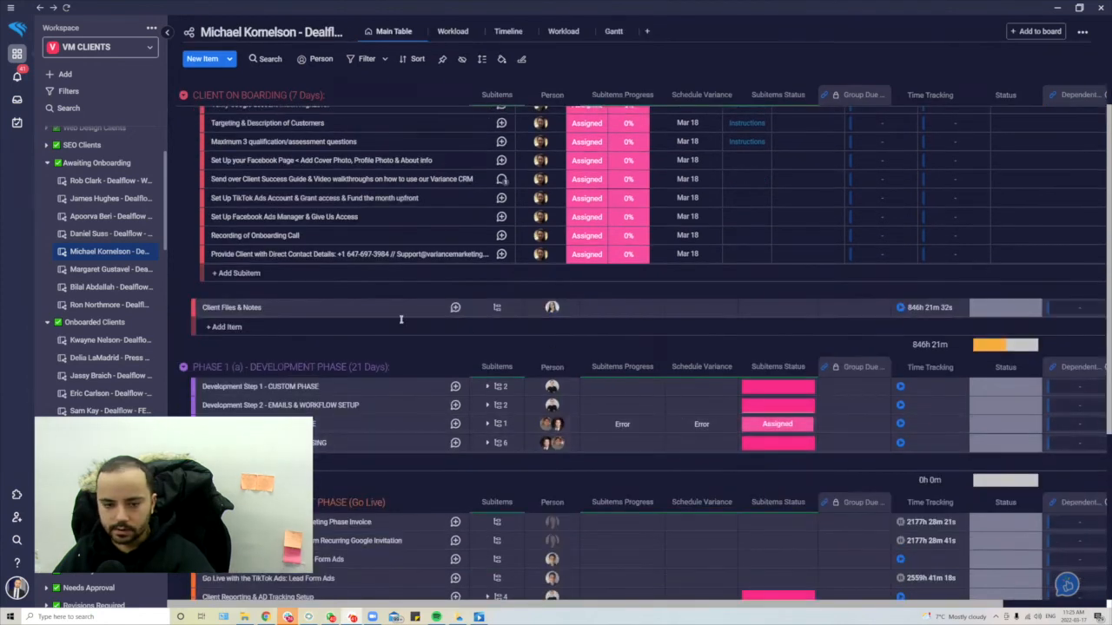
pyautogui.click(192, 257)
pyautogui.click(232, 271)
pyautogui.scroll(3, 233, 272)
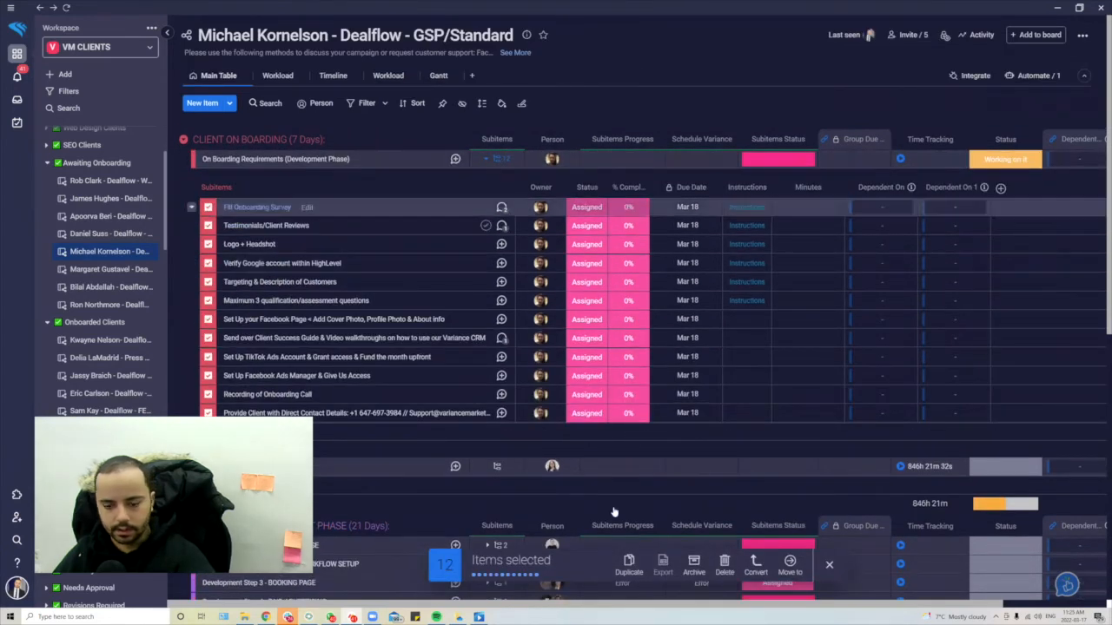
# - Clear the selected subitems' Mar 18 due dates, collapse them, and switch to the onboarding typeform doc
pyautogui.click(687, 208)
pyautogui.click(715, 210)
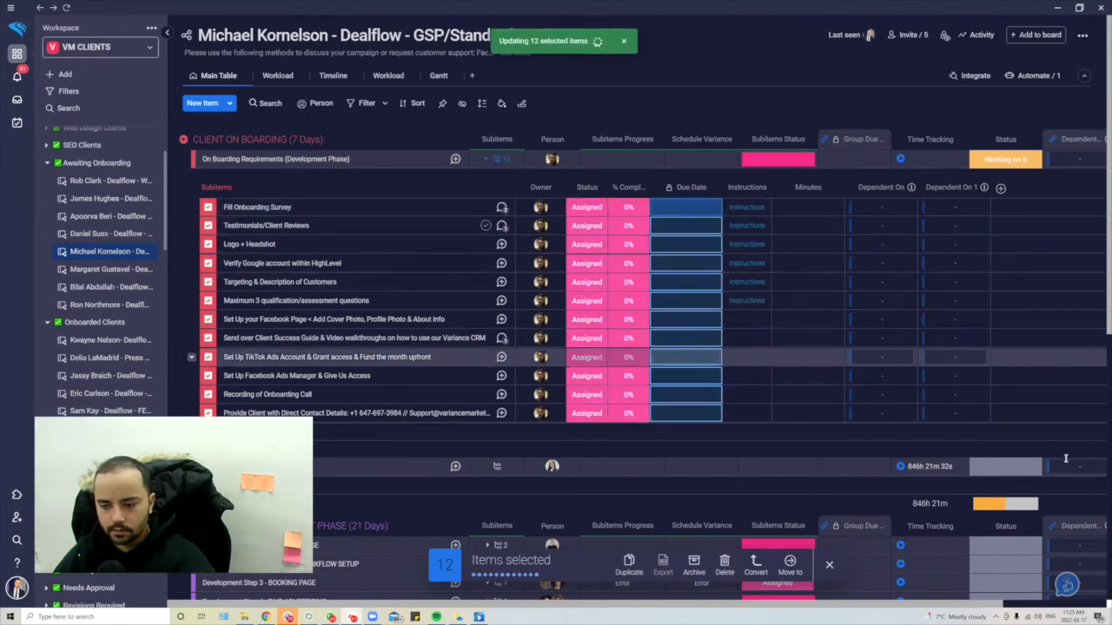
pyautogui.click(831, 570)
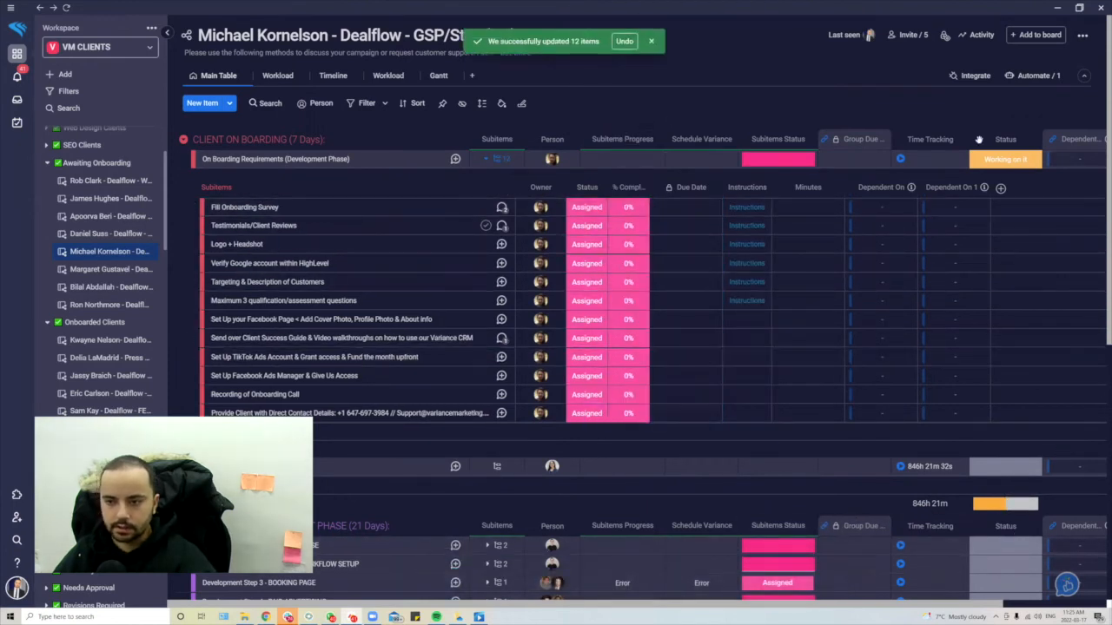
pyautogui.click(504, 159)
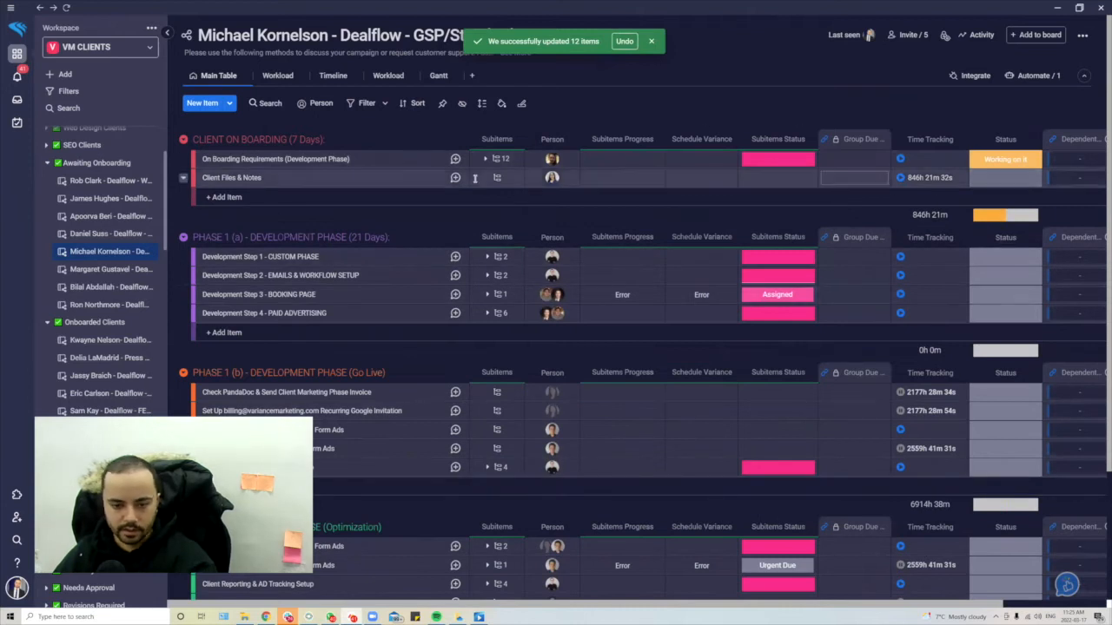
pyautogui.hotkey('alt', 'Tab')
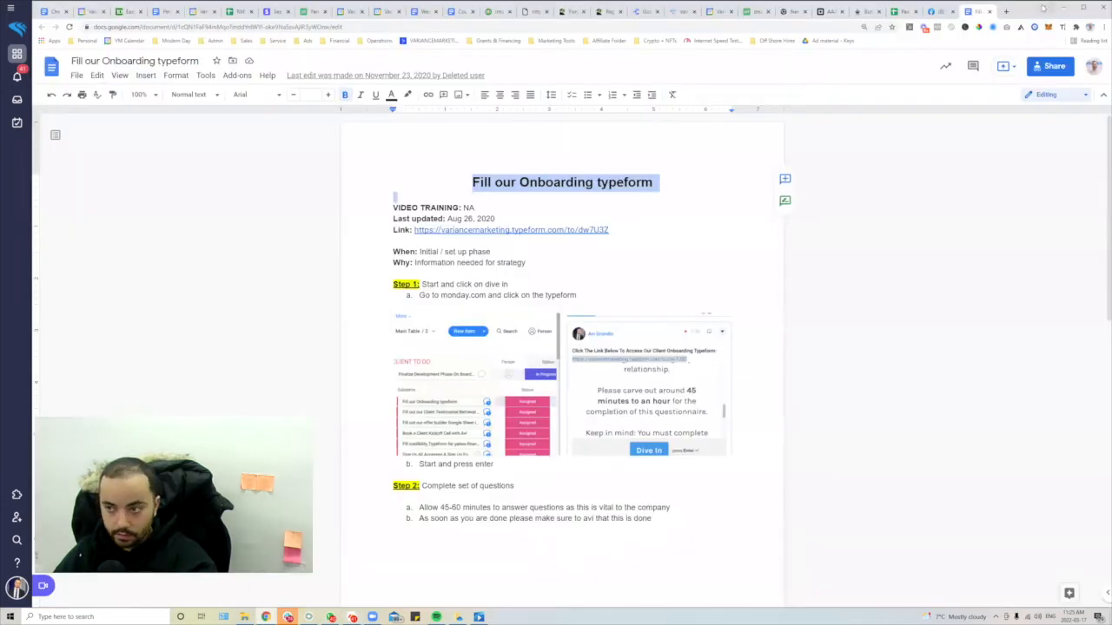
# - Go to zapier.com in a new tab and sign in with a Google account
pyautogui.click(1007, 11)
pyautogui.write('zapier.com')
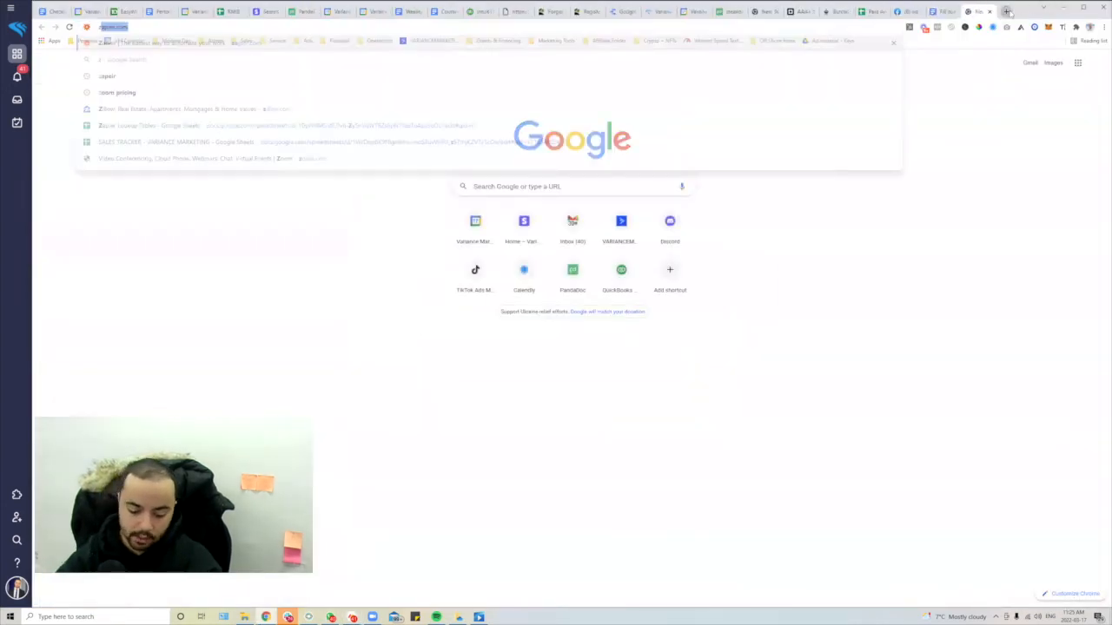
pyautogui.press('Return')
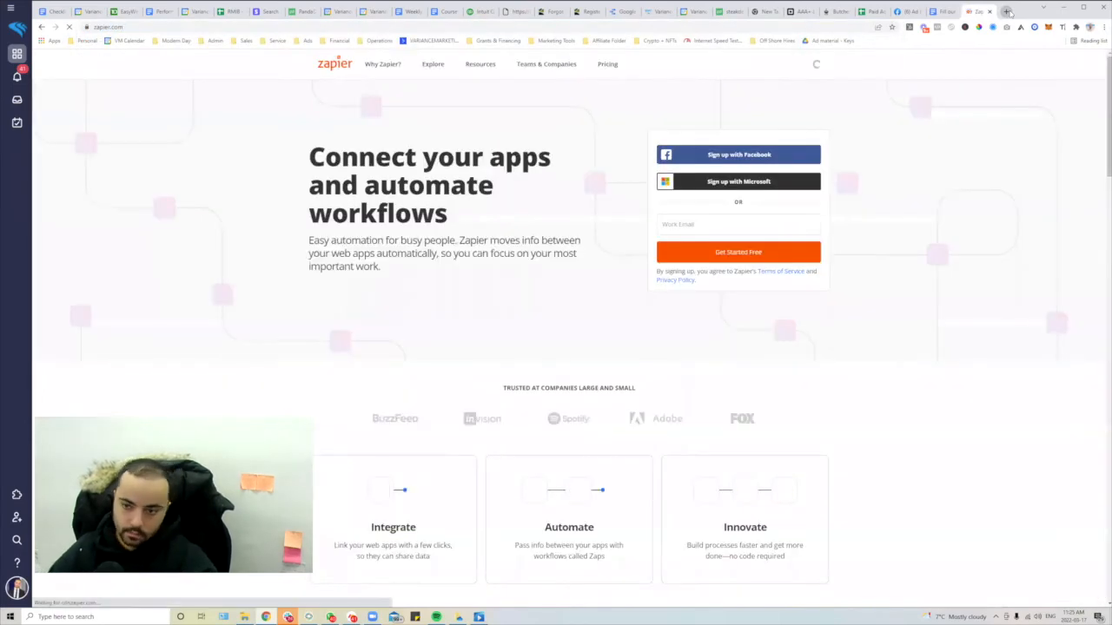
pyautogui.click(726, 132)
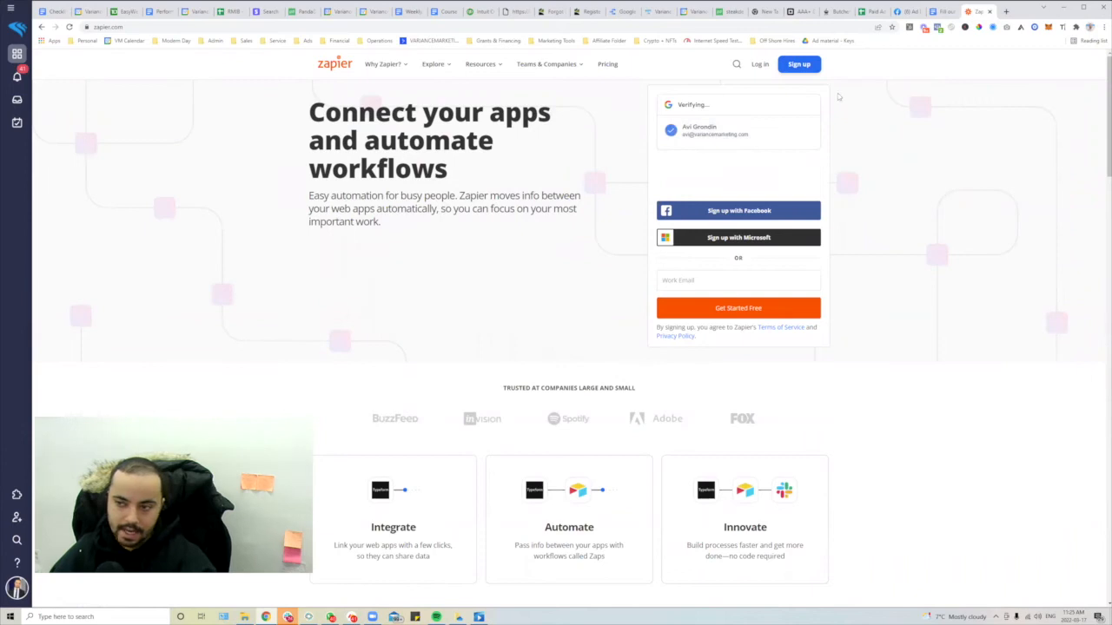
# - Return to the monday.com board and browse its automation templates
pyautogui.hotkey('alt', 'Tab')
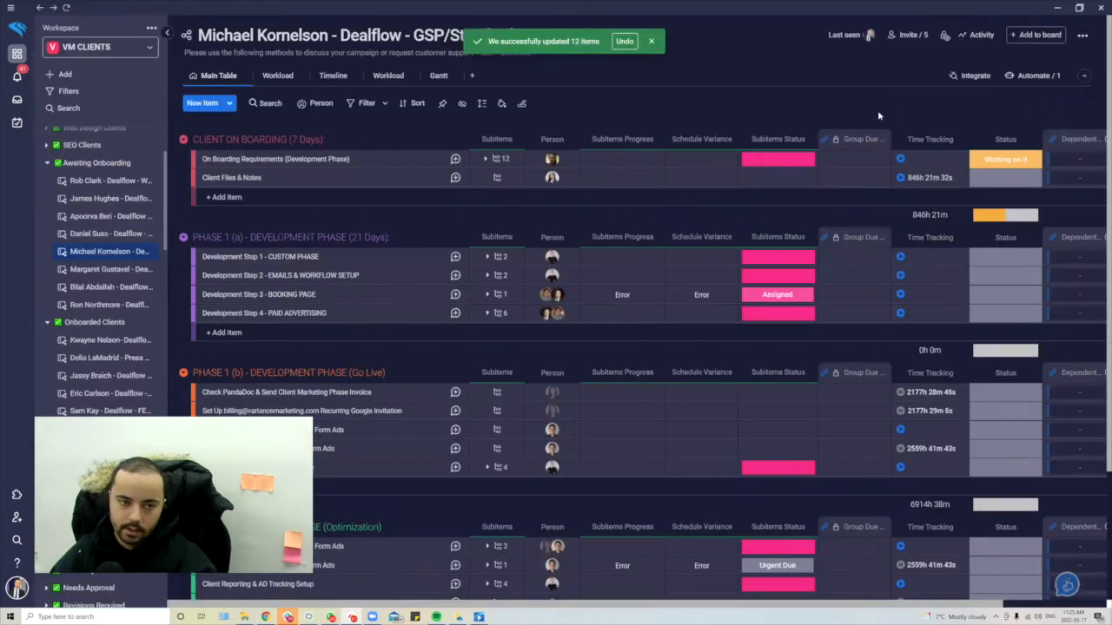
pyautogui.hotkey('alt', 'Tab')
pyautogui.hotkey('alt', 'Tab')
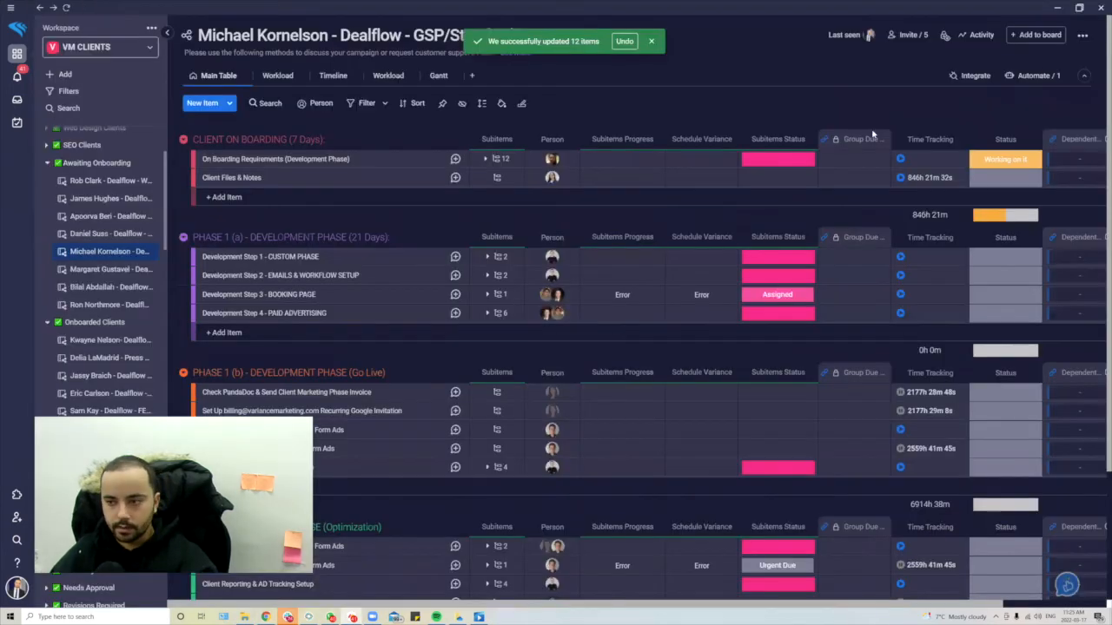
pyautogui.click(1038, 80)
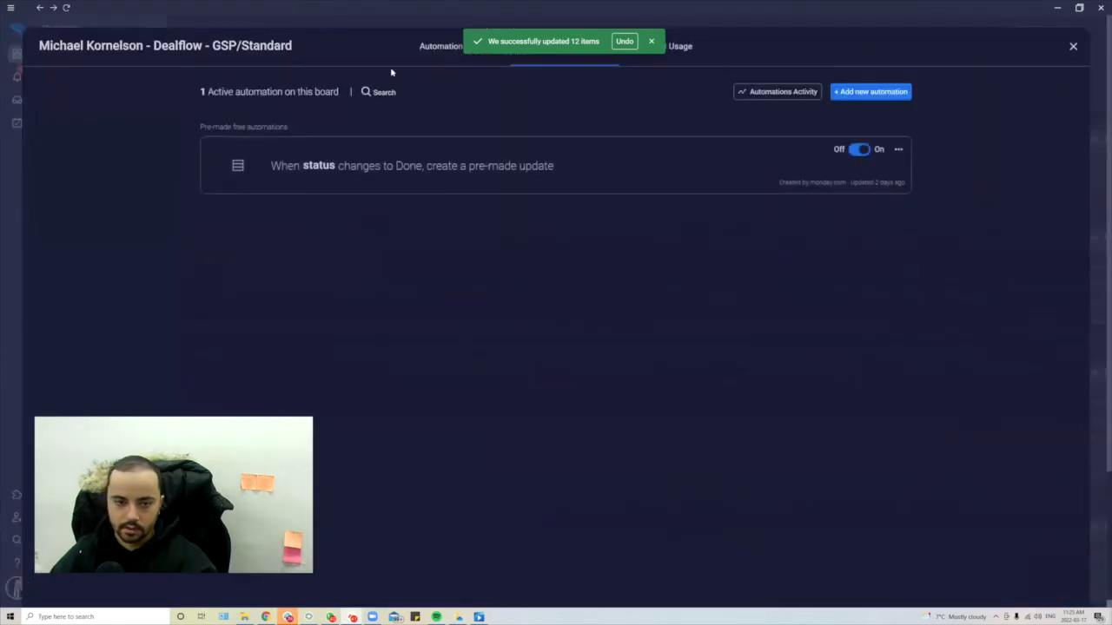
pyautogui.click(870, 92)
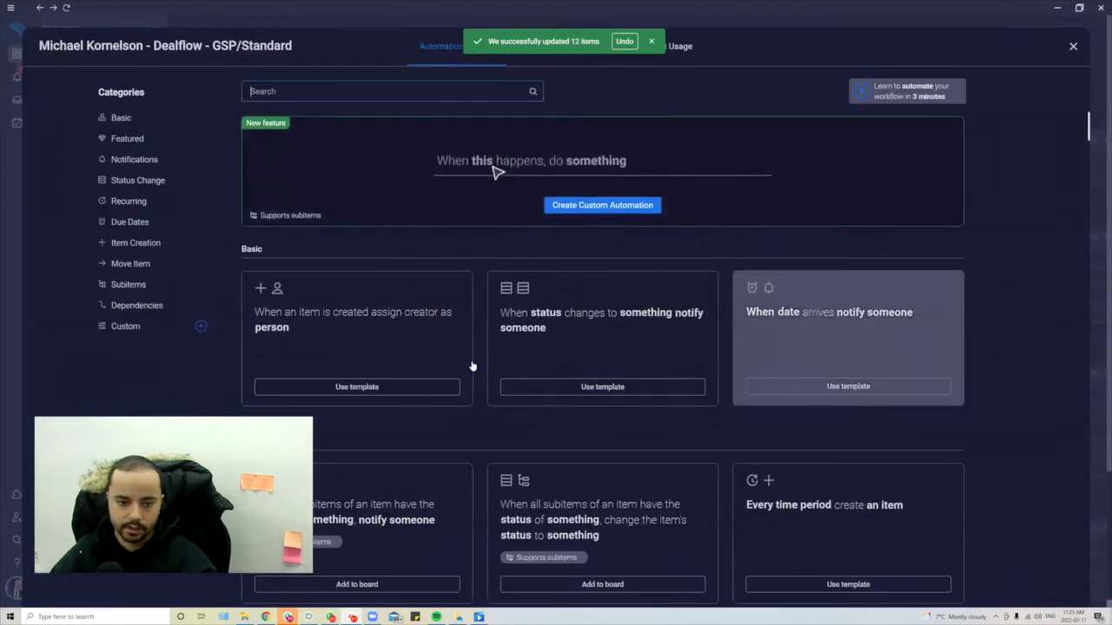
# - Close the Automation Center, view the Zapier dashboard, then minimize Chrome to see the board
pyautogui.click(1074, 47)
pyautogui.hotkey('alt', 'Tab')
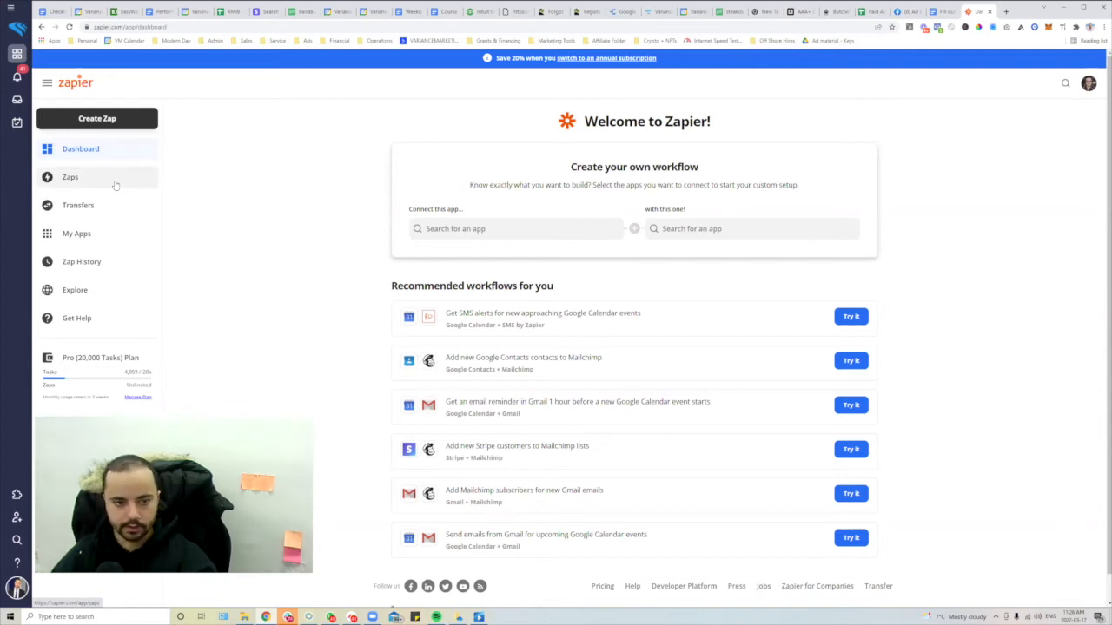
pyautogui.click(1043, 8)
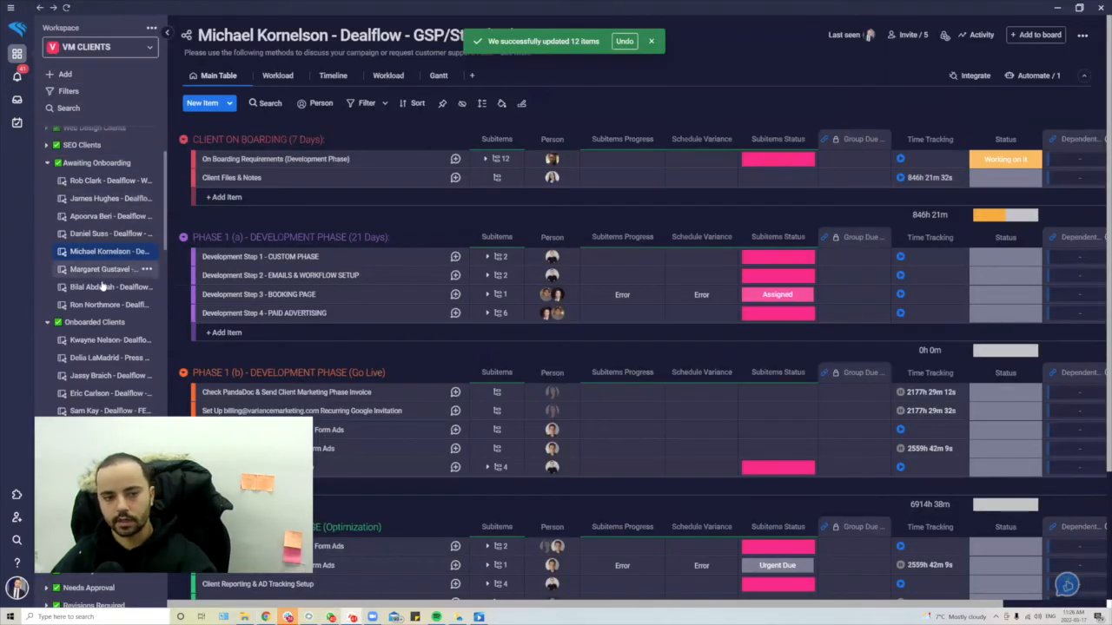
# - Open the AD HOC TASK BOARD and scroll through its contents
pyautogui.scroll(3, 102, 287)
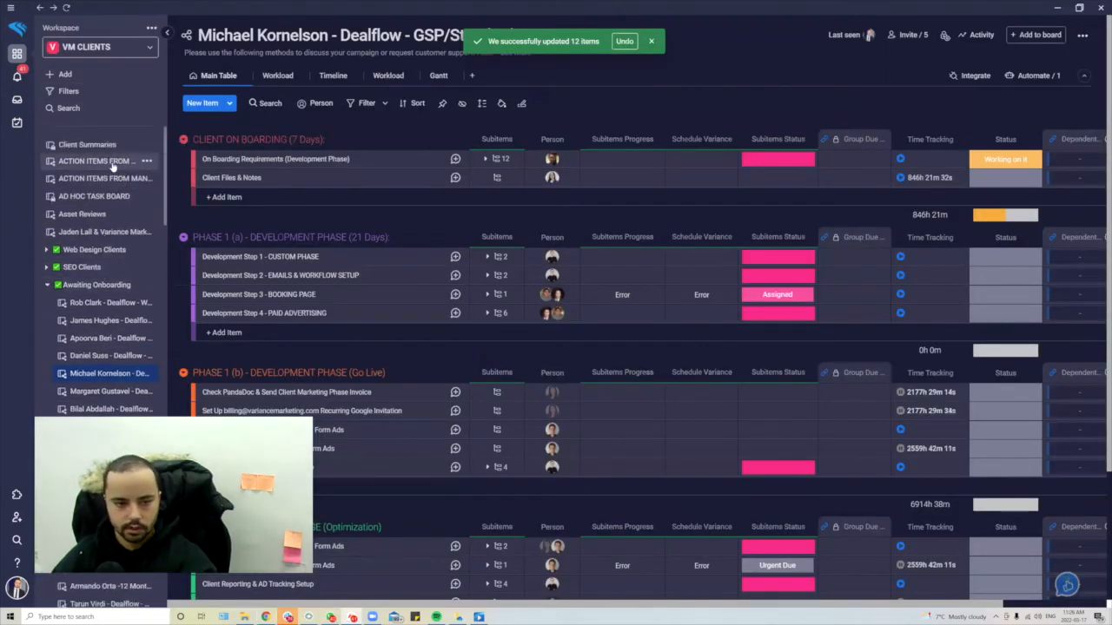
pyautogui.click(102, 198)
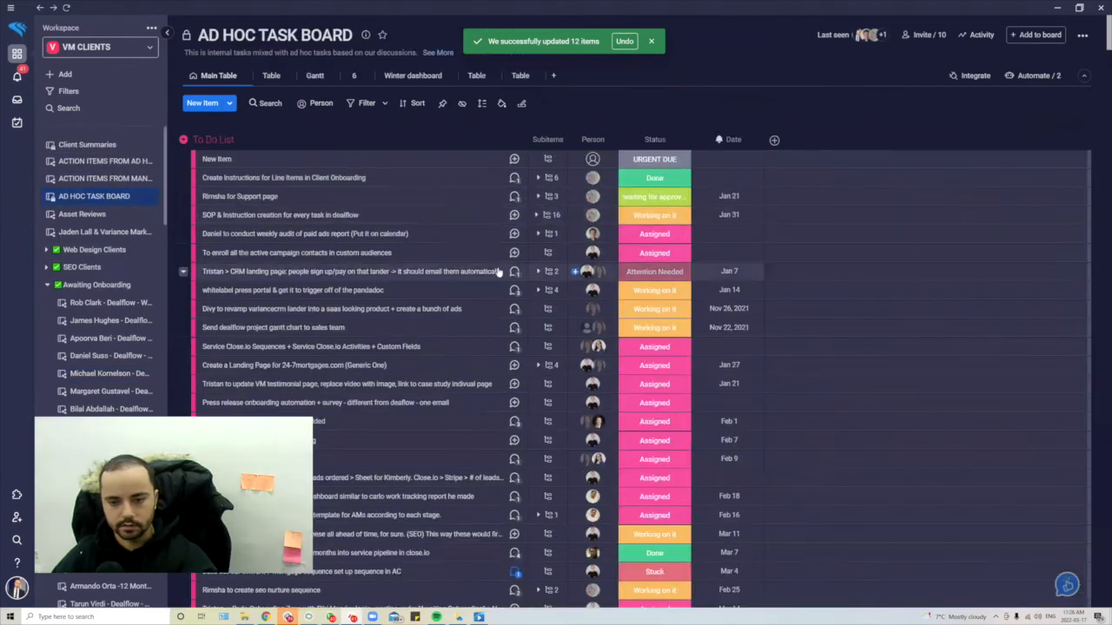
pyautogui.scroll(-5, 446, 254)
pyautogui.scroll(-3, 446, 255)
pyautogui.scroll(4, 443, 256)
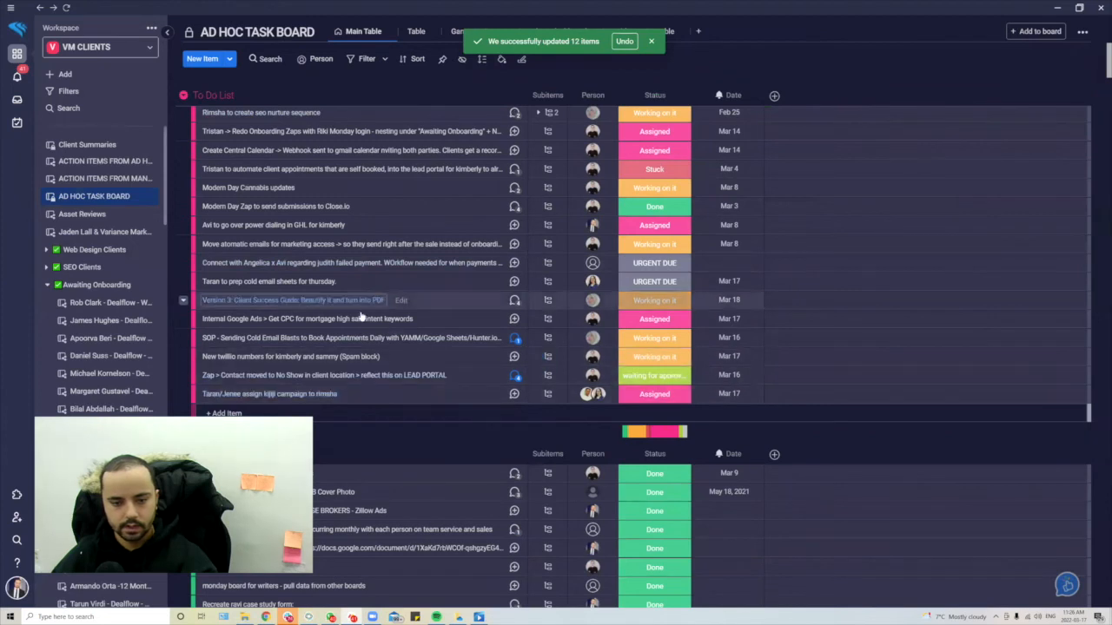
# - Switch to the VM INTERNAL workspace from the workspace dropdown
pyautogui.click(91, 52)
pyautogui.click(112, 46)
pyautogui.click(91, 49)
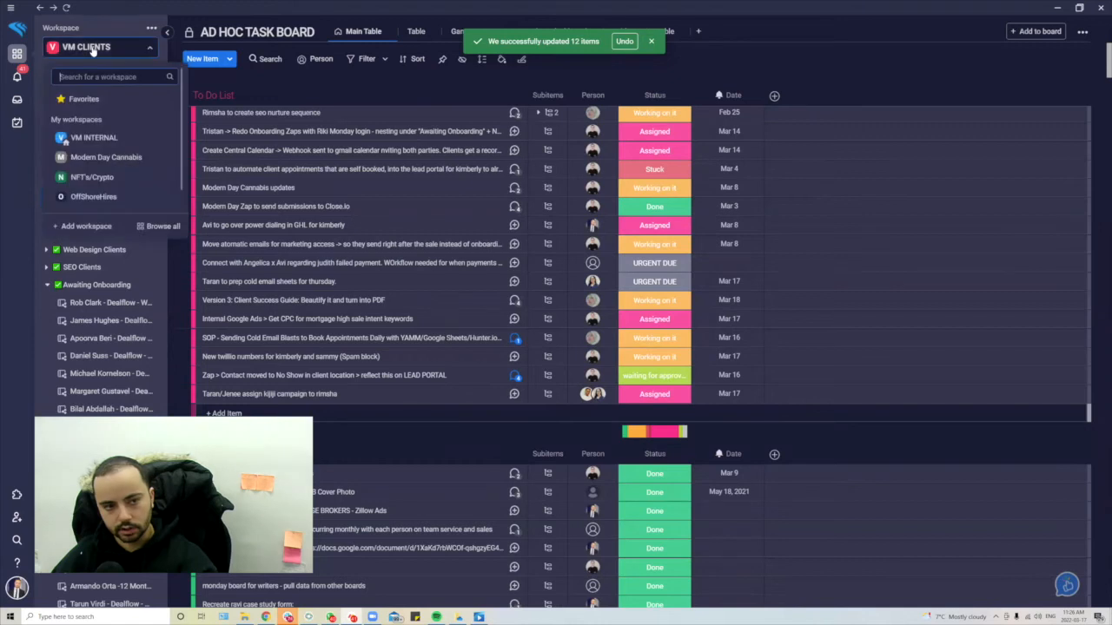
pyautogui.click(102, 139)
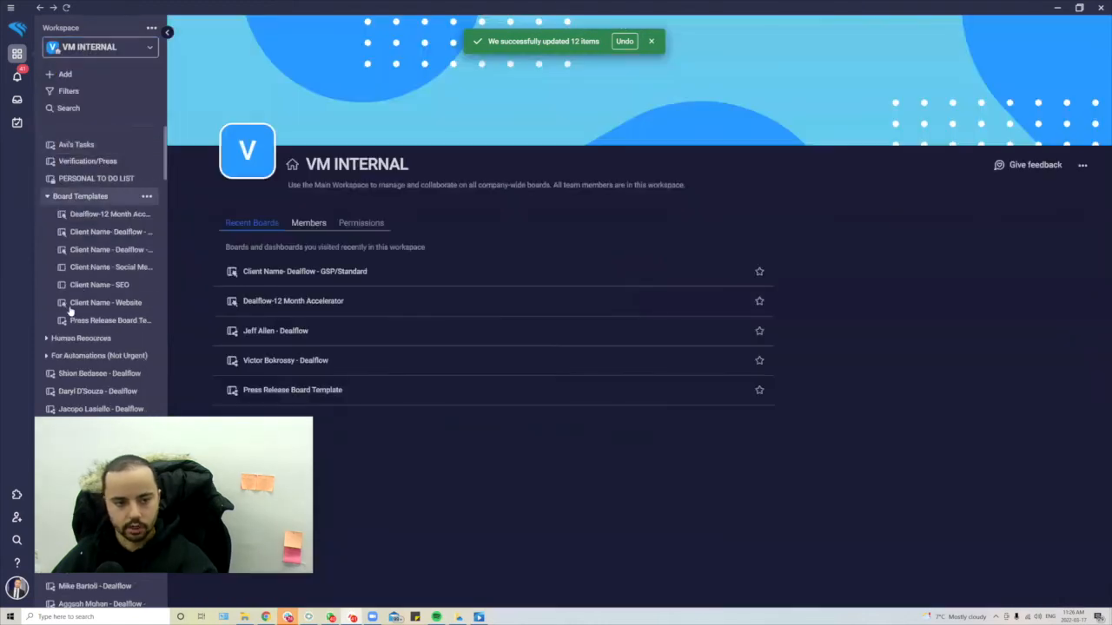
# - Browse the Board Templates boards: Dealflow, SEO, Website, Press Release, social media, and Verification/Press
pyautogui.click(118, 234)
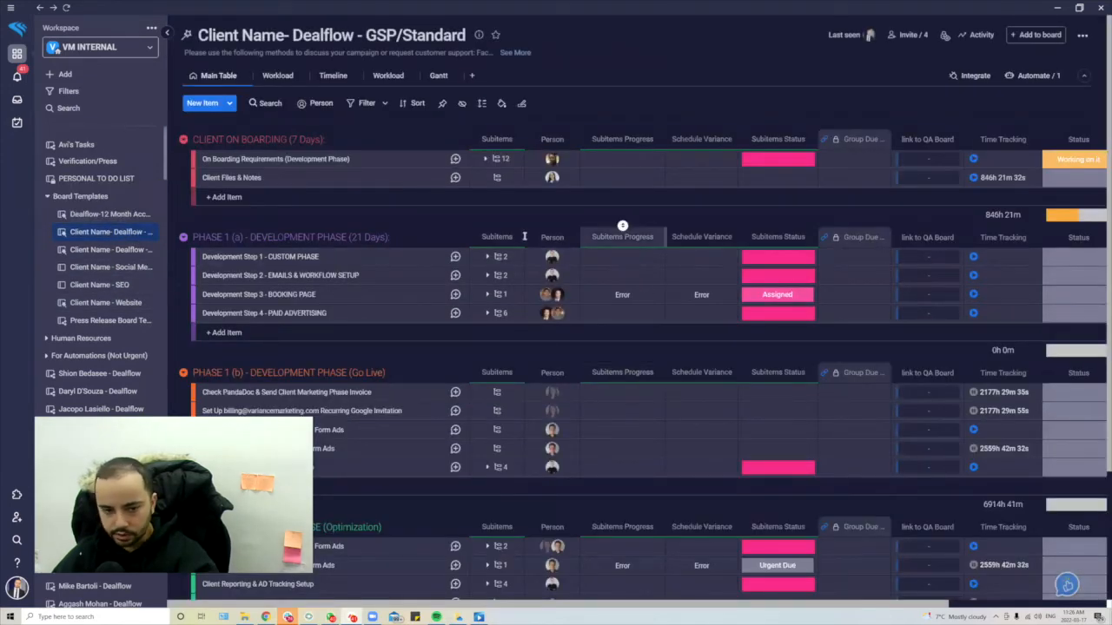
pyautogui.click(124, 286)
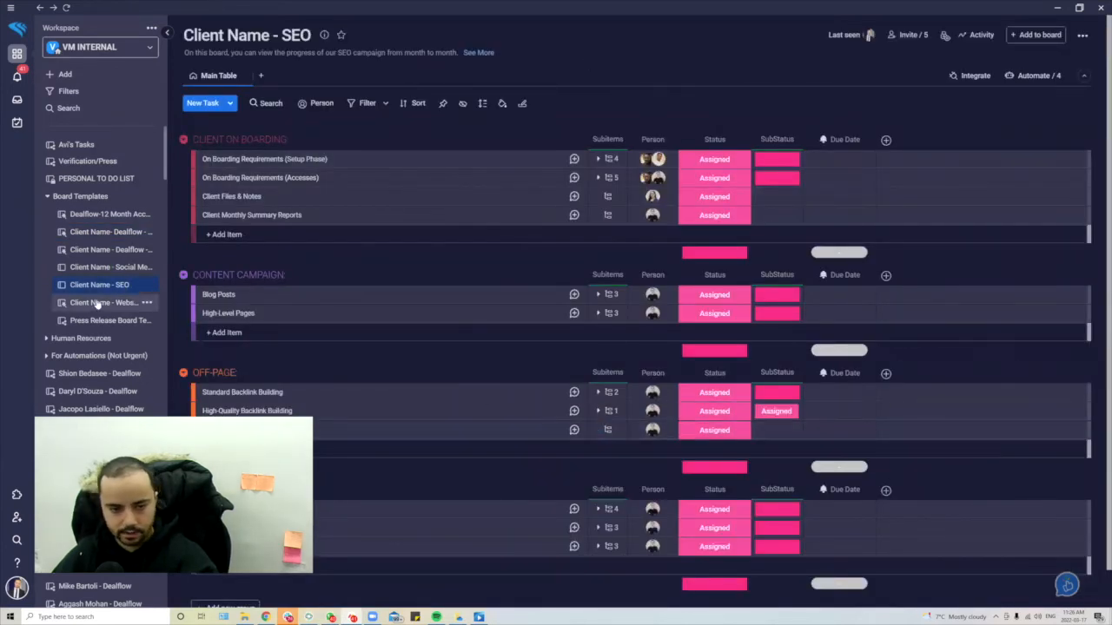
pyautogui.click(98, 303)
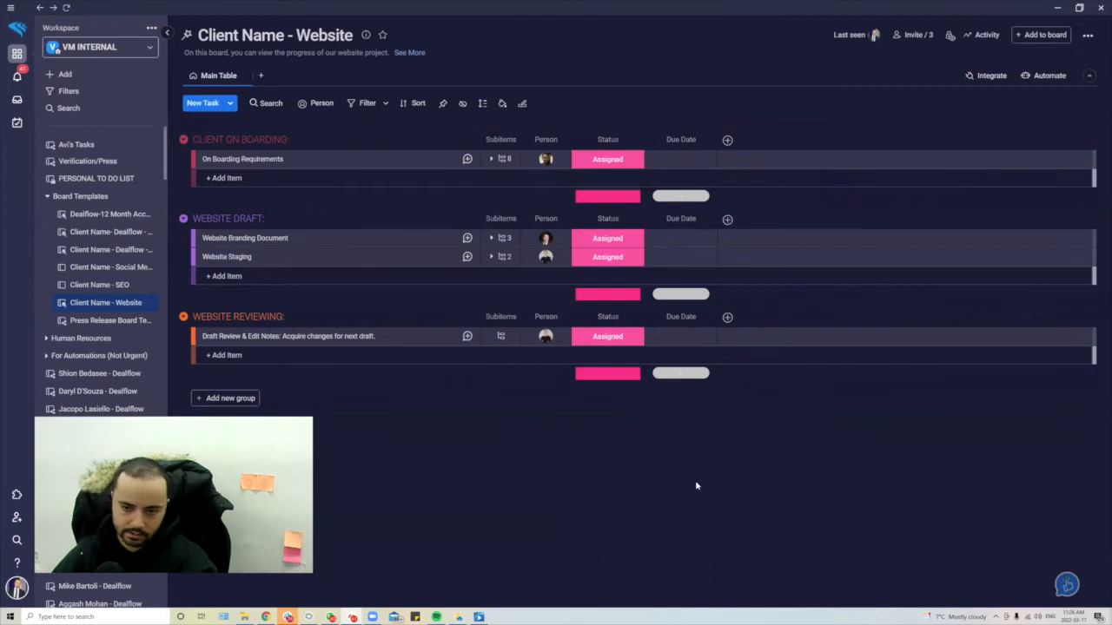
pyautogui.click(107, 320)
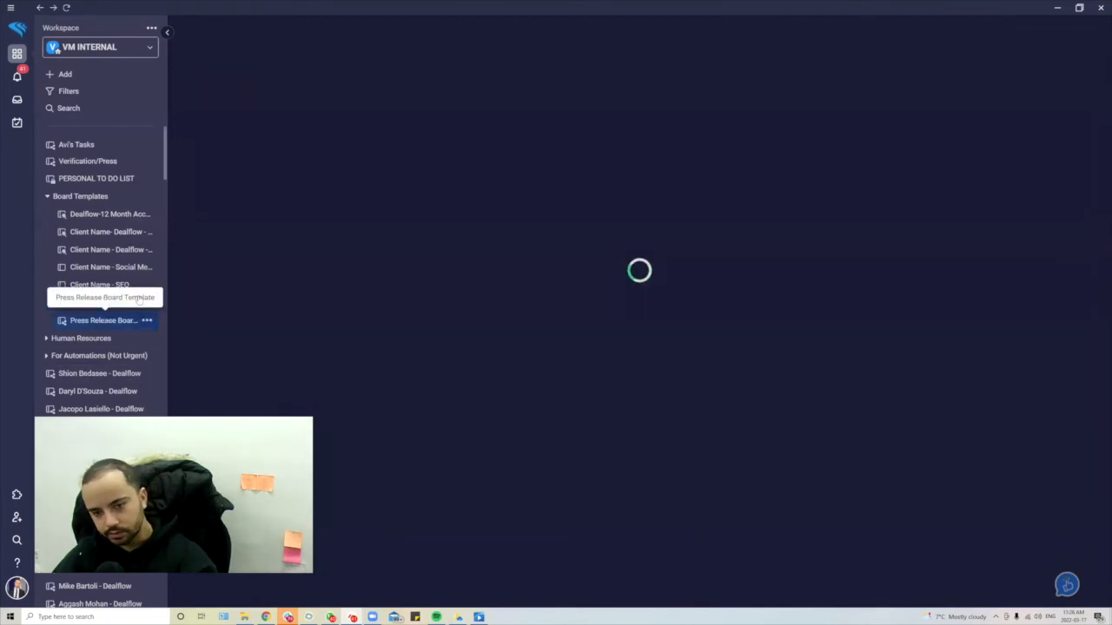
pyautogui.click(121, 271)
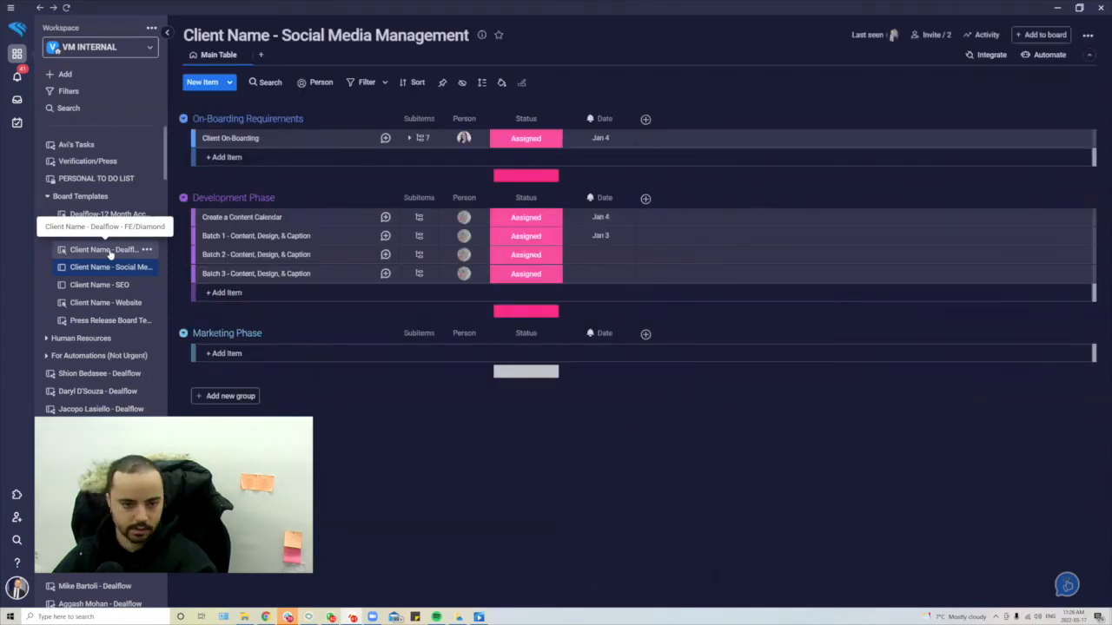
pyautogui.click(108, 250)
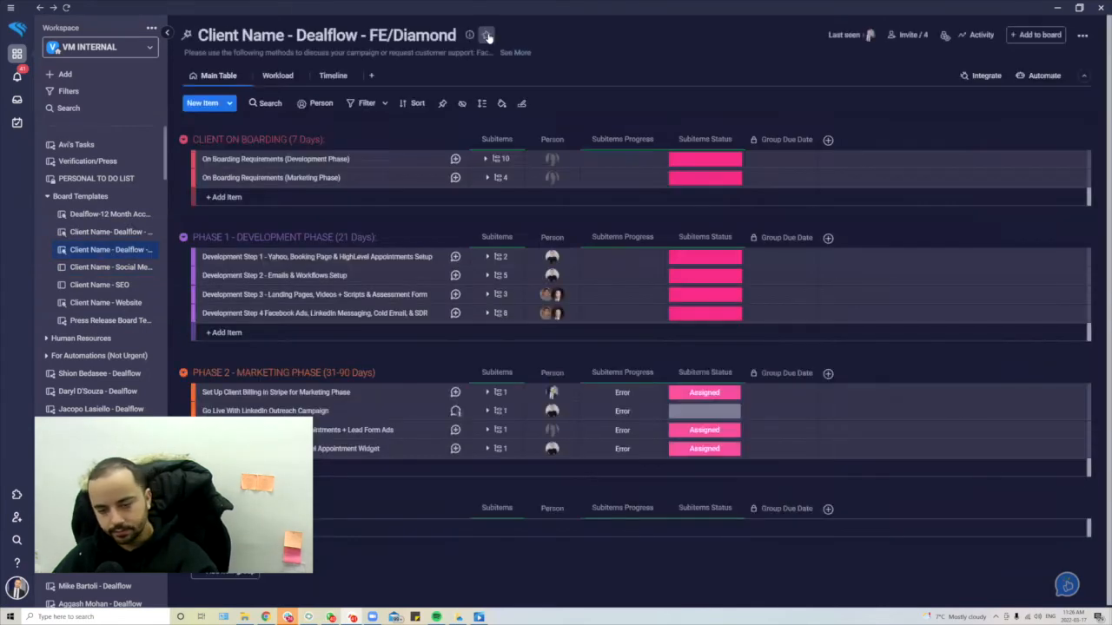
pyautogui.click(95, 232)
pyautogui.click(102, 217)
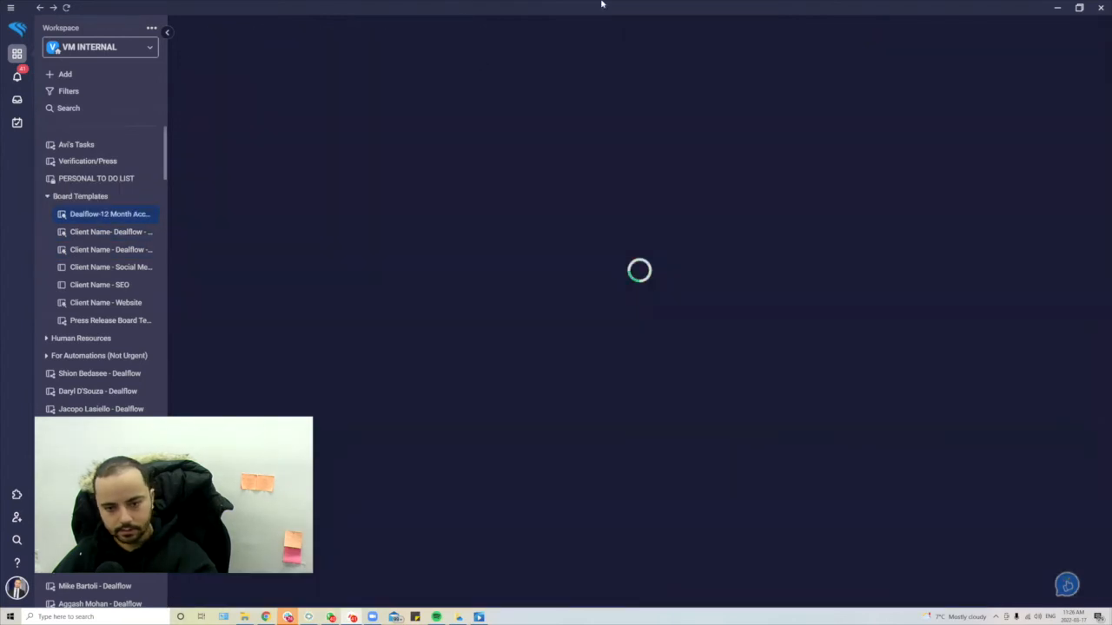
pyautogui.click(122, 164)
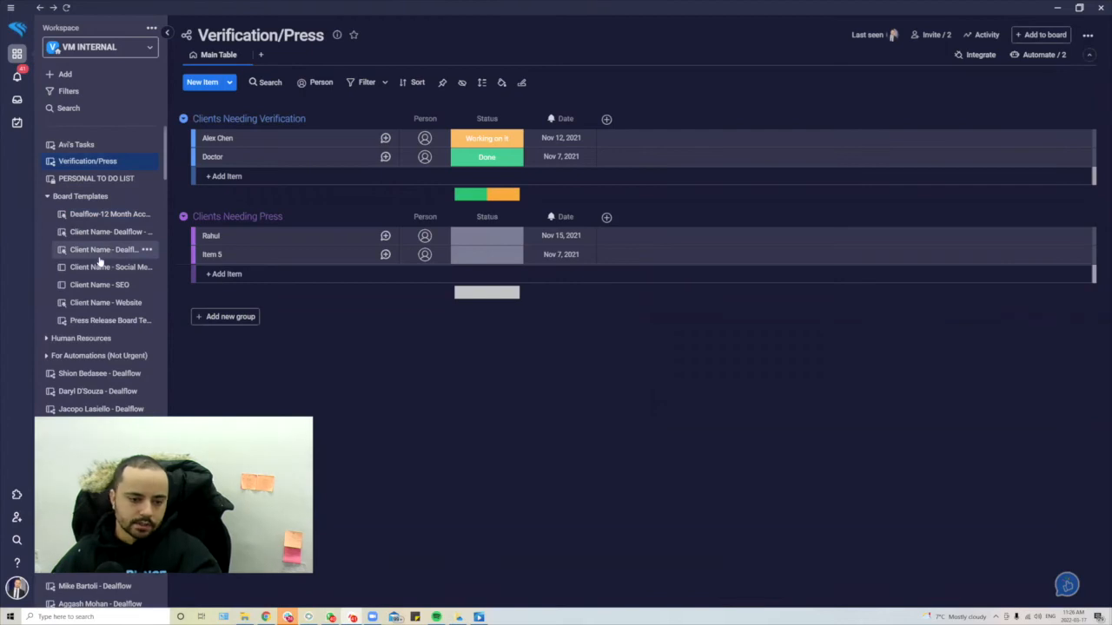
# - Reopen the Client Name - SEO board and expand the Human Resources folder, keeping the current workspace
pyautogui.click(87, 287)
pyautogui.scroll(-3, 87, 335)
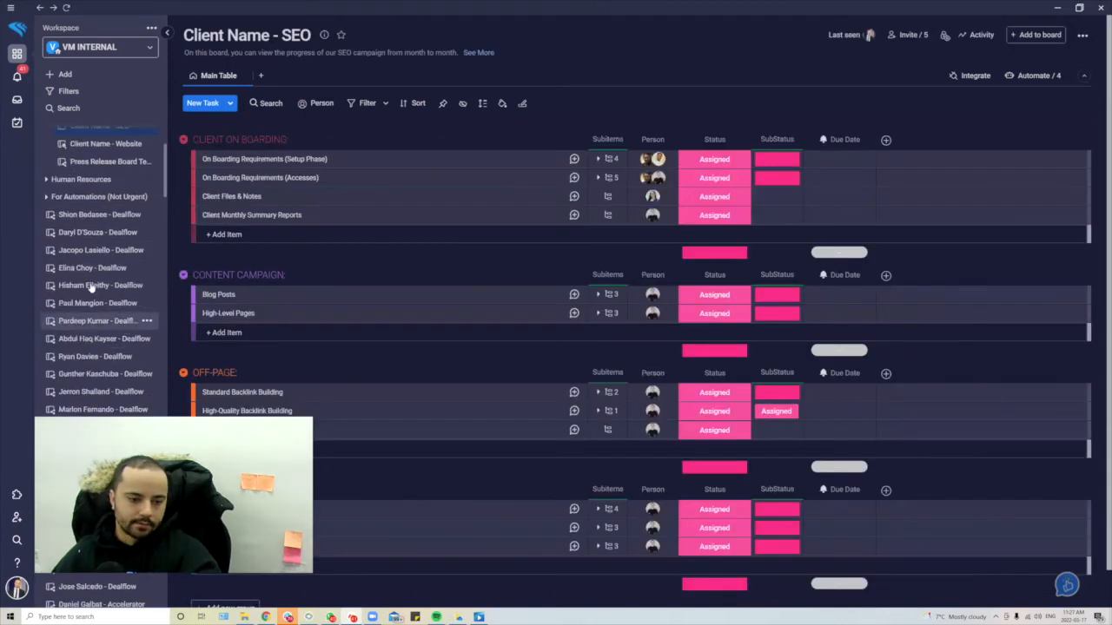
pyautogui.click(47, 180)
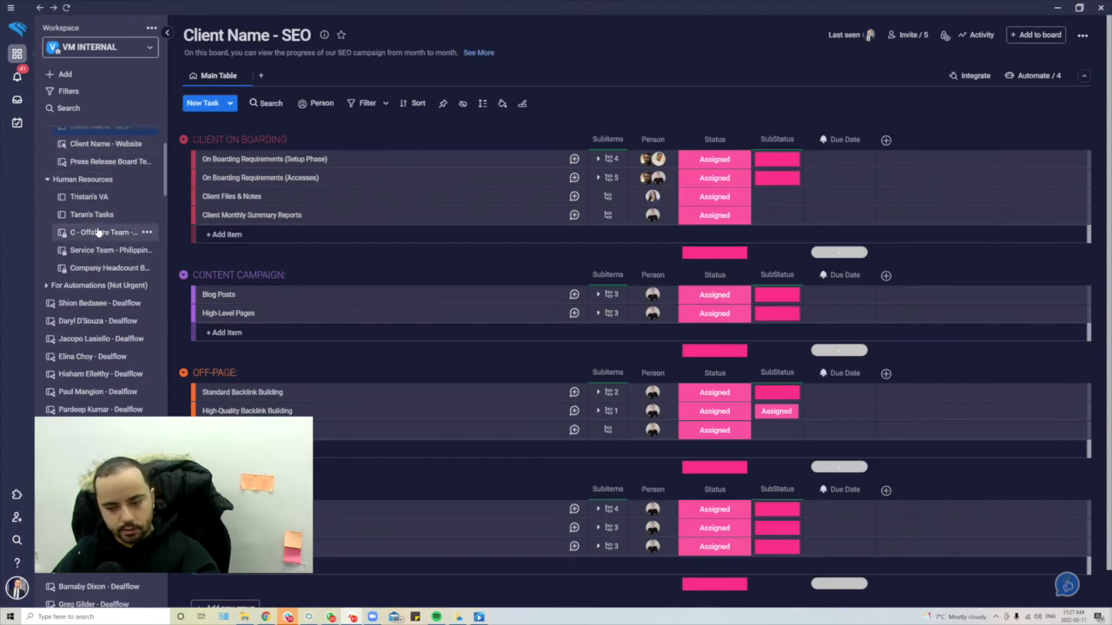
pyautogui.scroll(3, 104, 224)
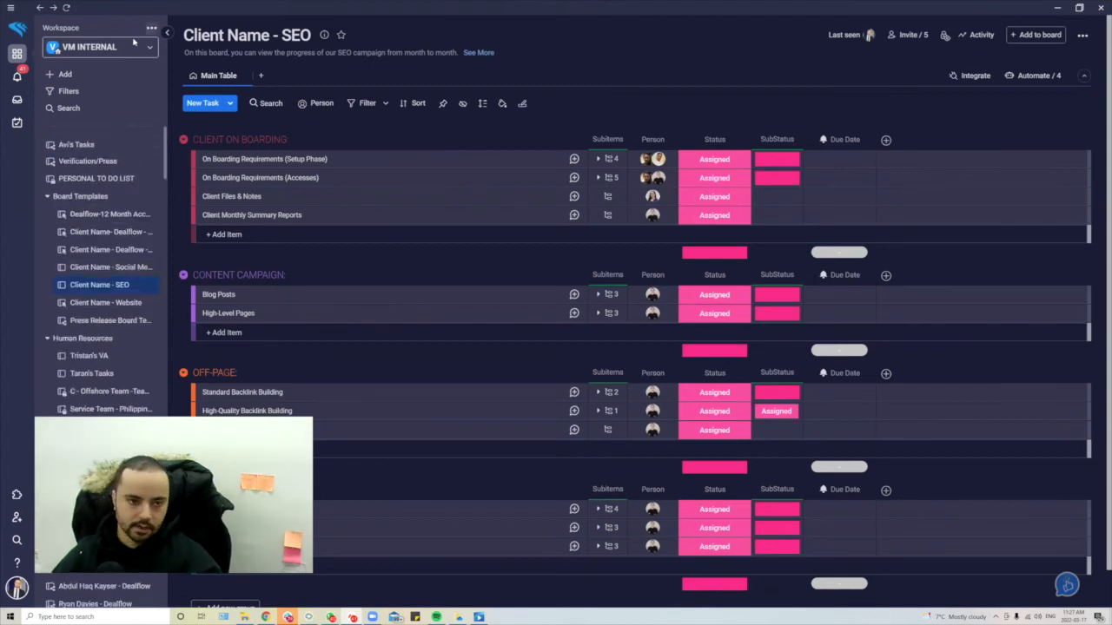
pyautogui.click(100, 47)
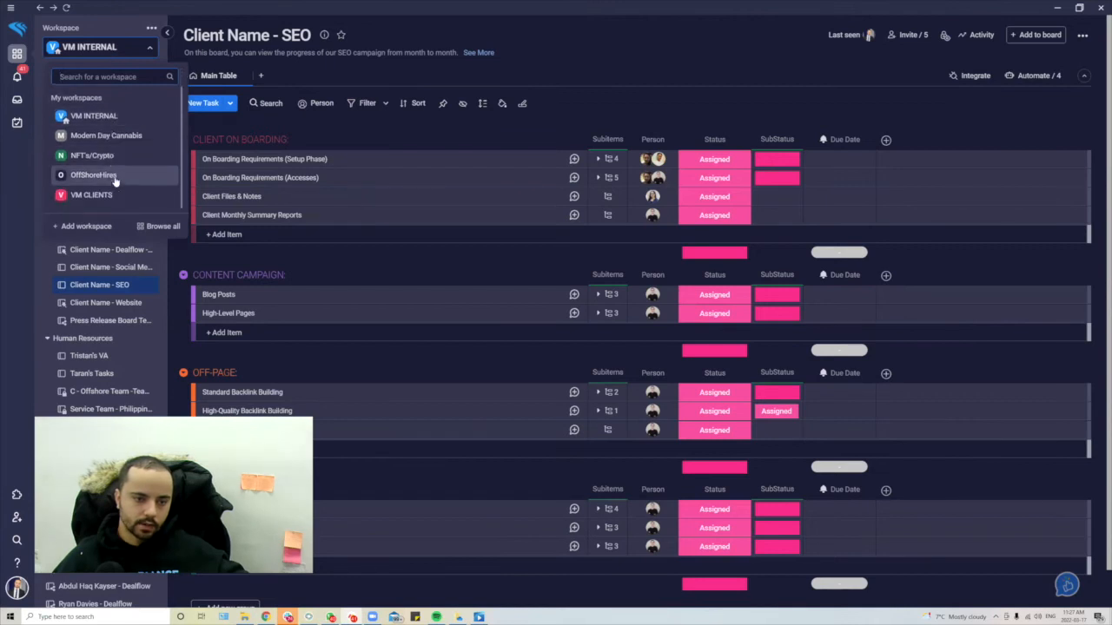
pyautogui.click(28, 267)
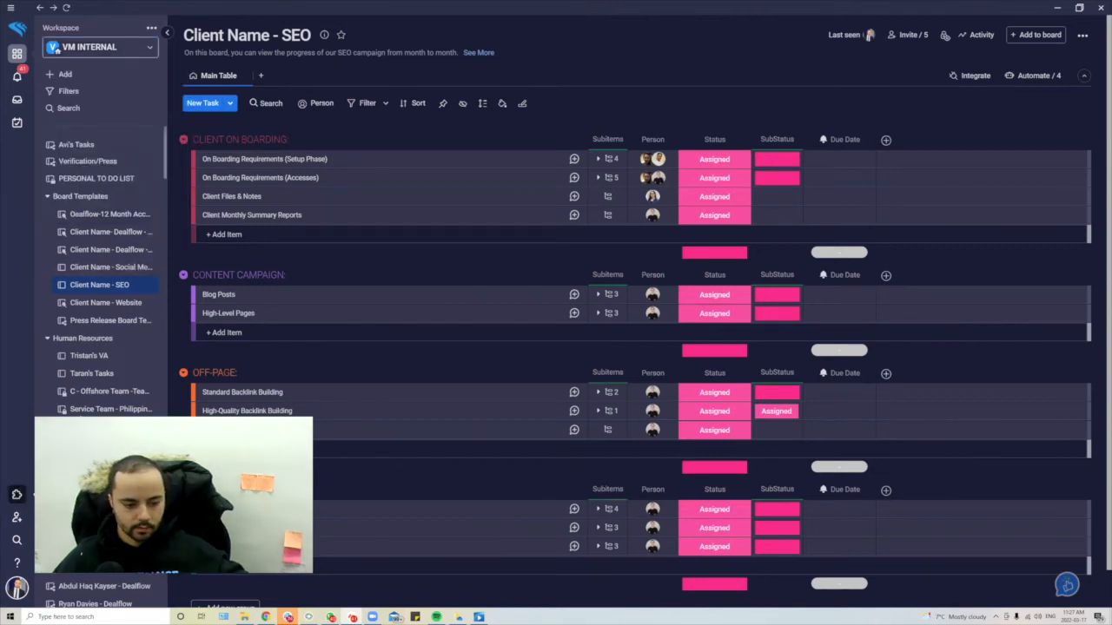
pyautogui.click(16, 495)
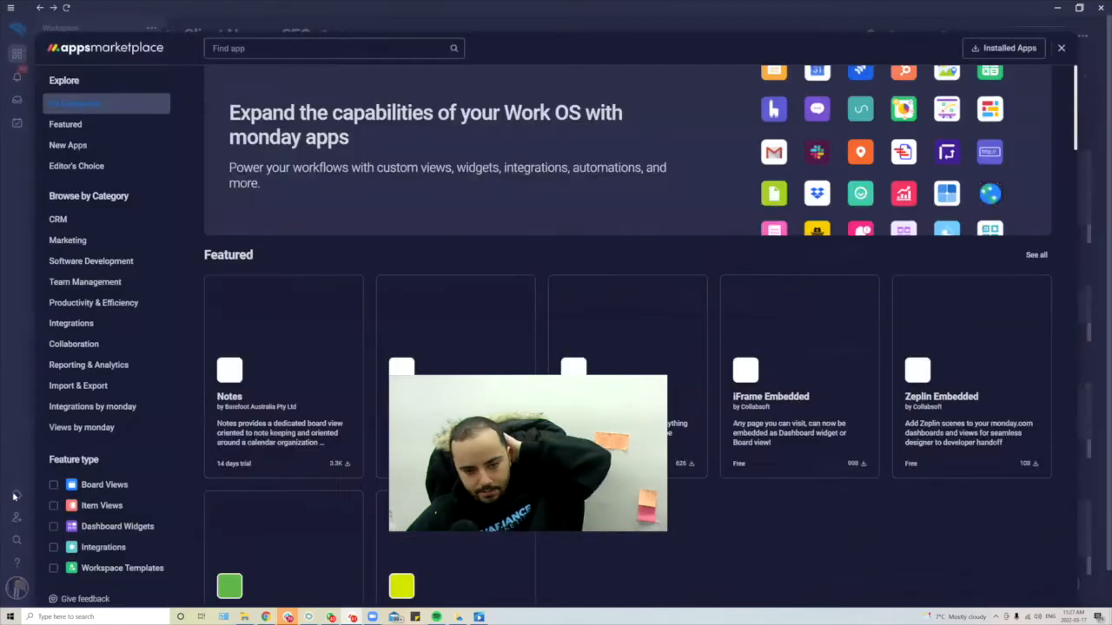
pyautogui.scroll(-7, 429, 249)
pyautogui.scroll(5, 438, 278)
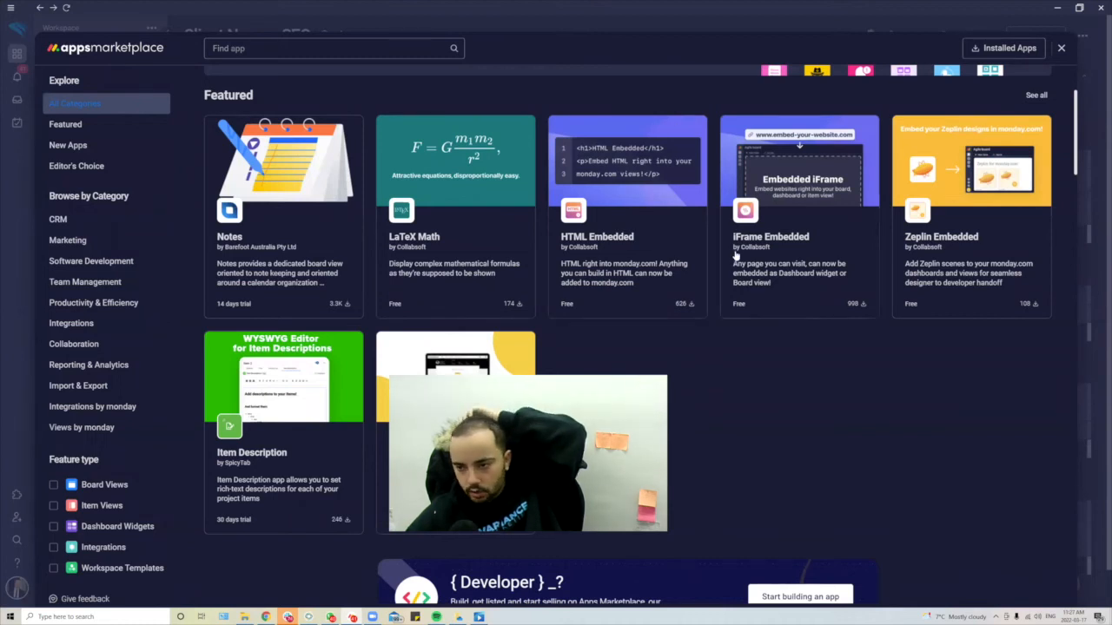
pyautogui.scroll(-9, 736, 254)
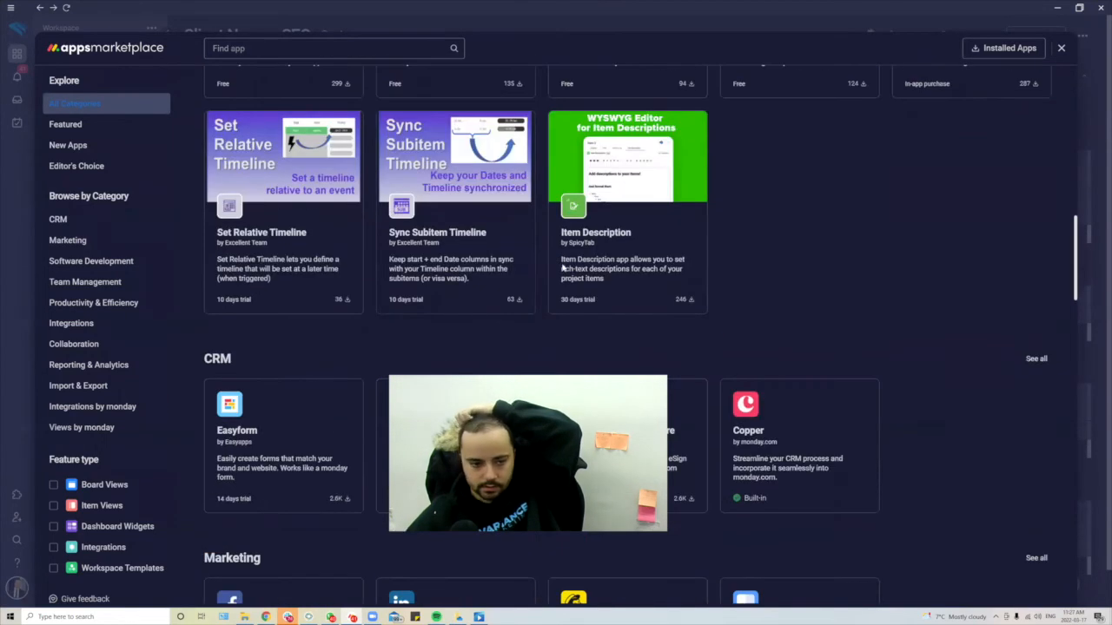
pyautogui.scroll(-7, 574, 260)
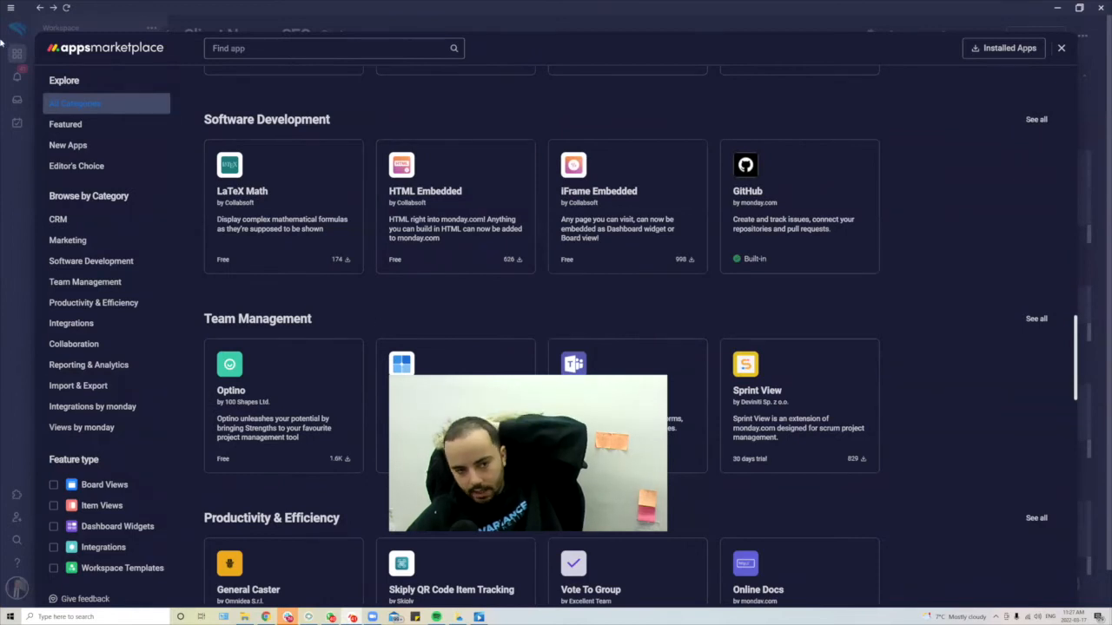
pyautogui.click(1062, 49)
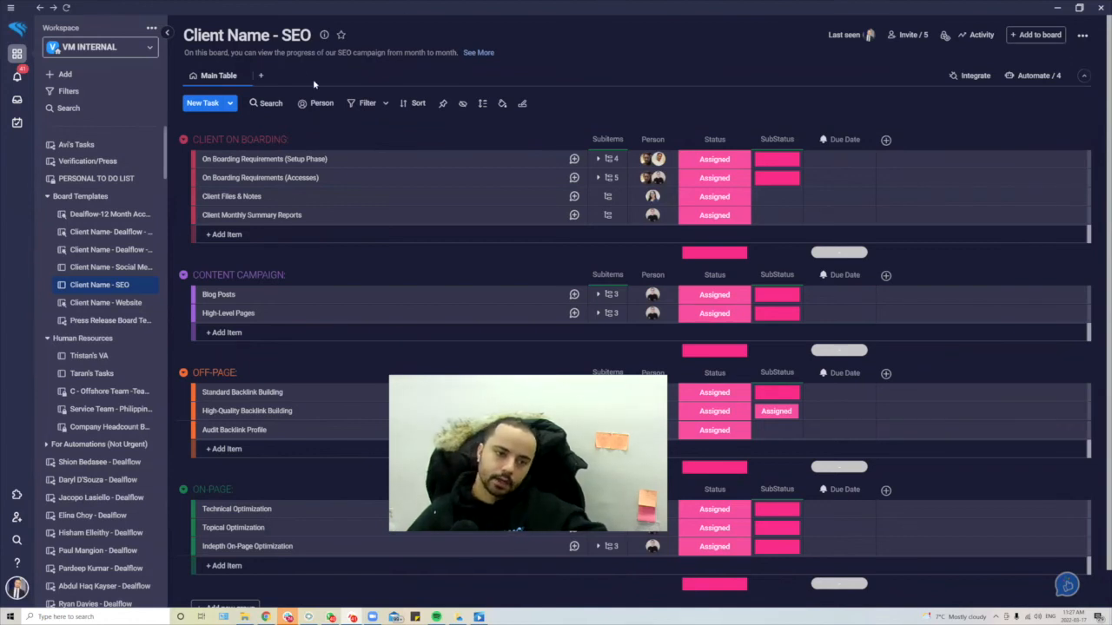
# - Glance at the notifications, then scroll through the Inbox of board updates
pyautogui.click(16, 76)
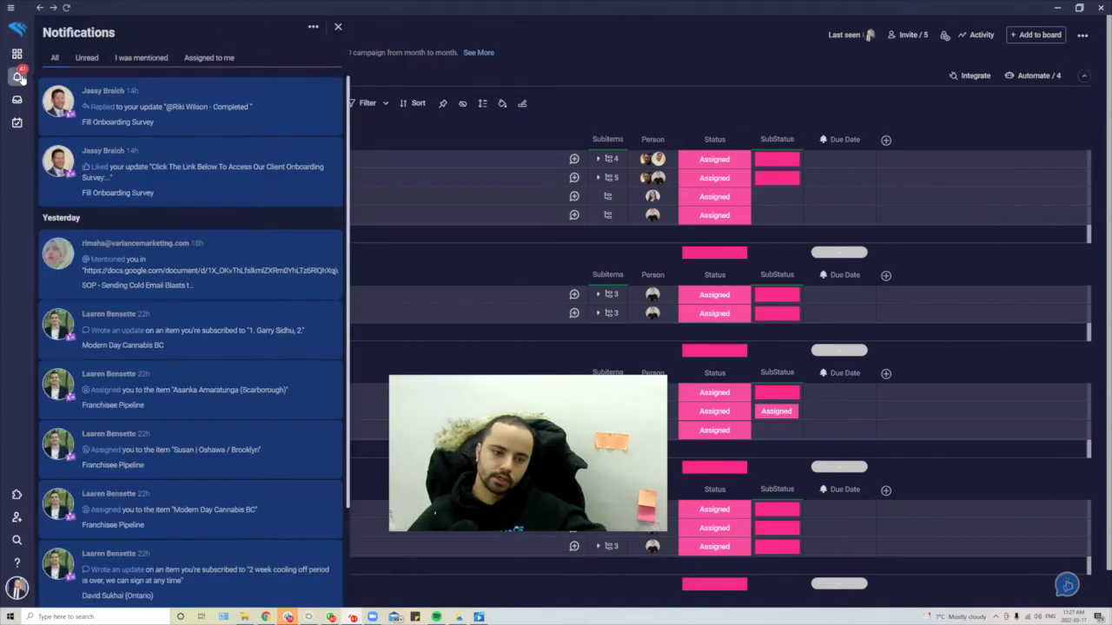
pyautogui.click(17, 76)
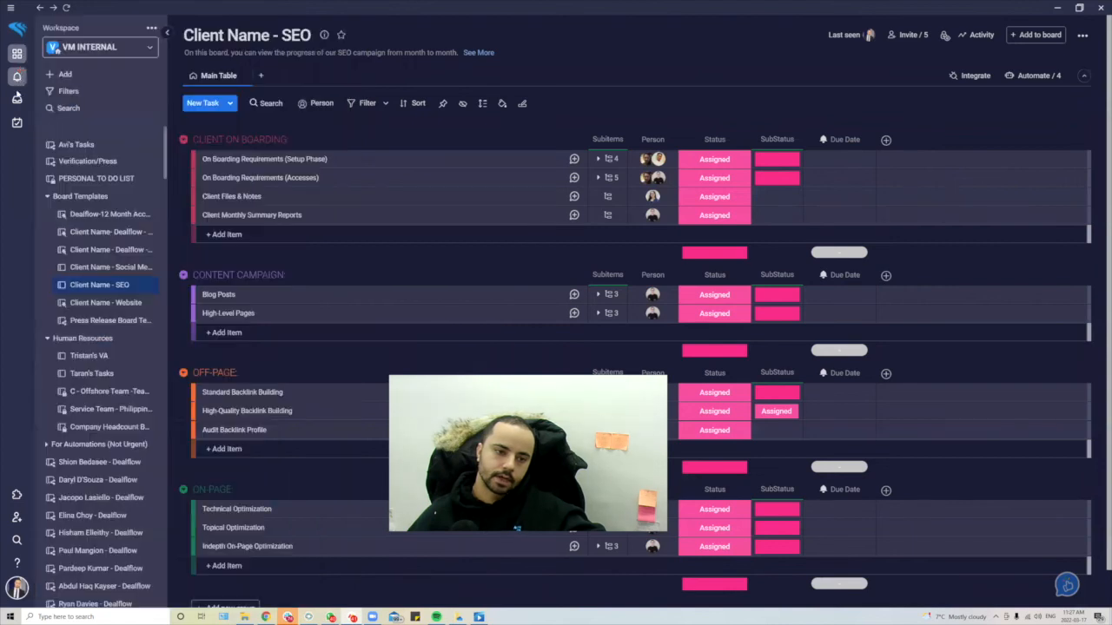
pyautogui.click(17, 101)
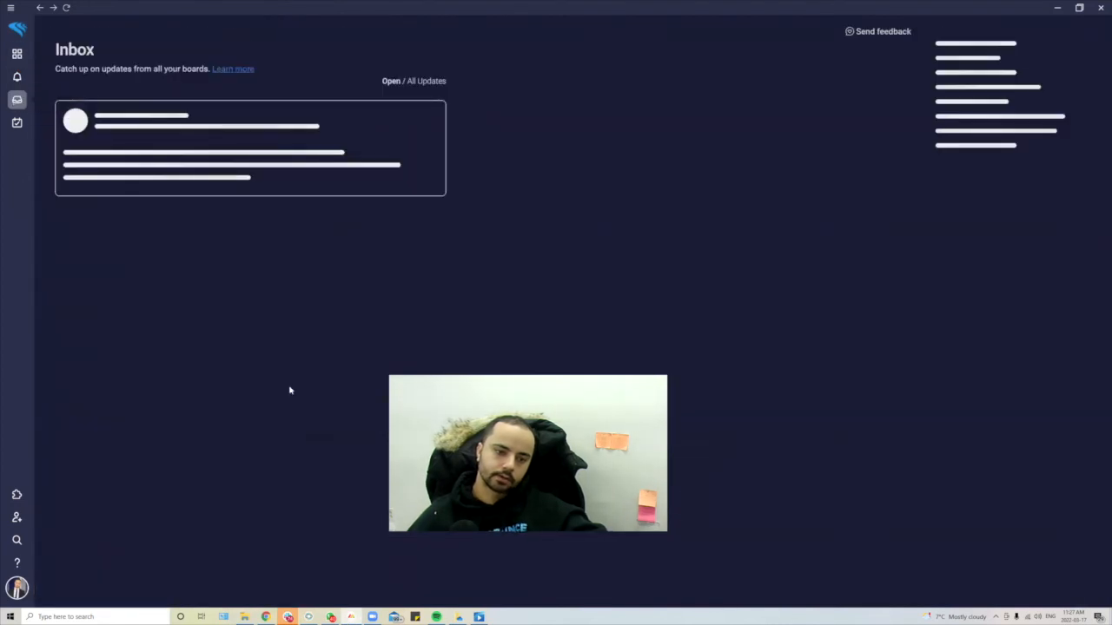
pyautogui.scroll(-10, 274, 241)
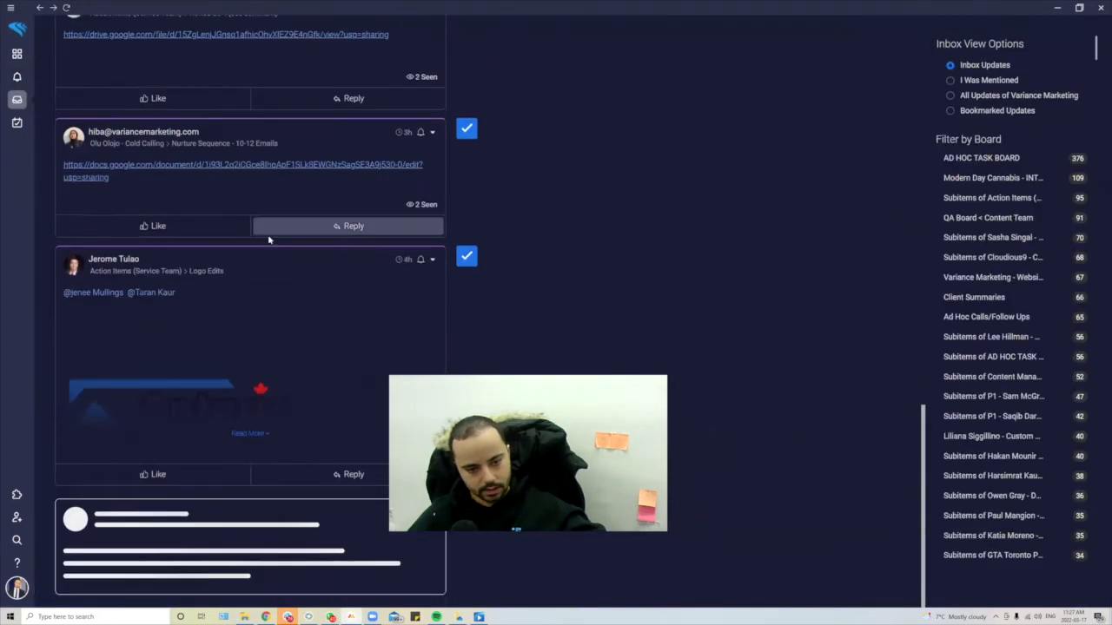
pyautogui.scroll(10, 265, 263)
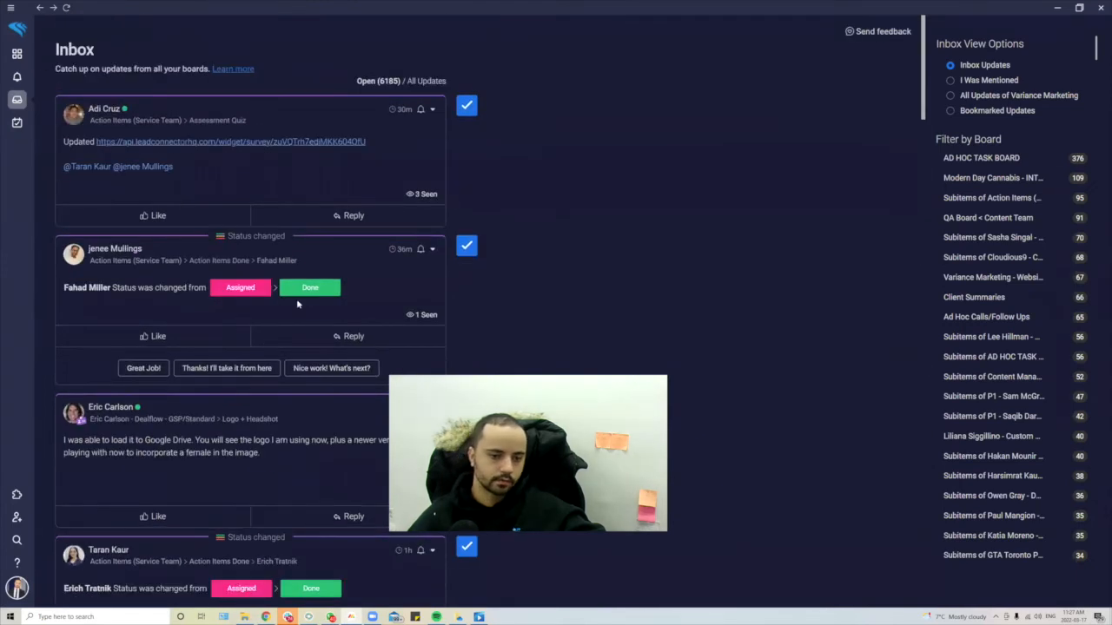
# - Mark the top two Inbox updates as done, leaving 6183 open, and go to My Work
pyautogui.click(466, 105)
pyautogui.click(466, 105)
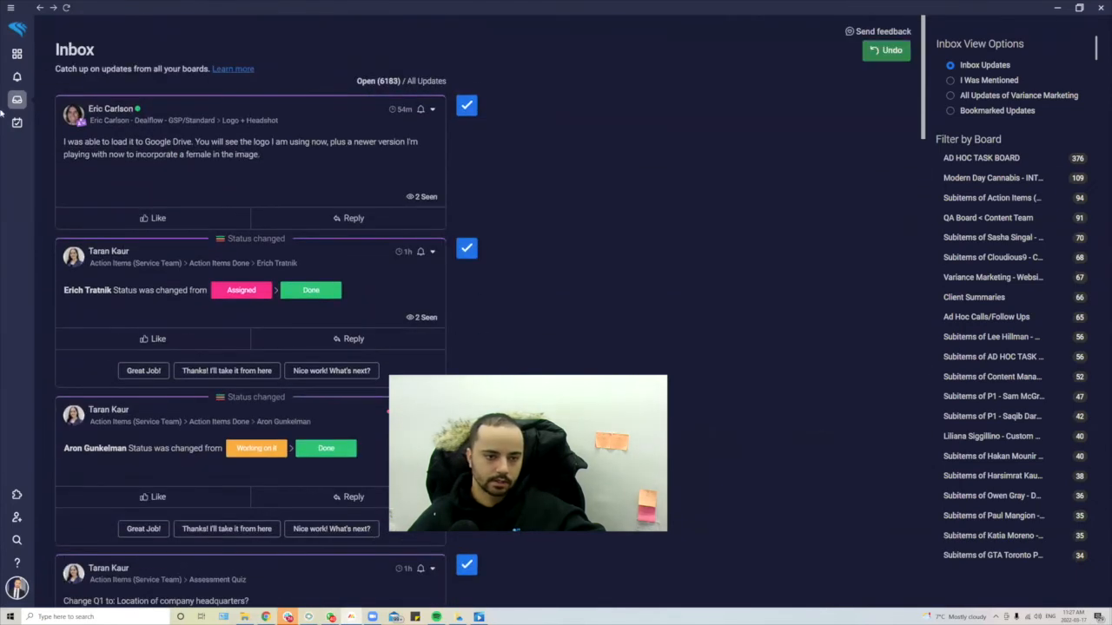
pyautogui.click(15, 123)
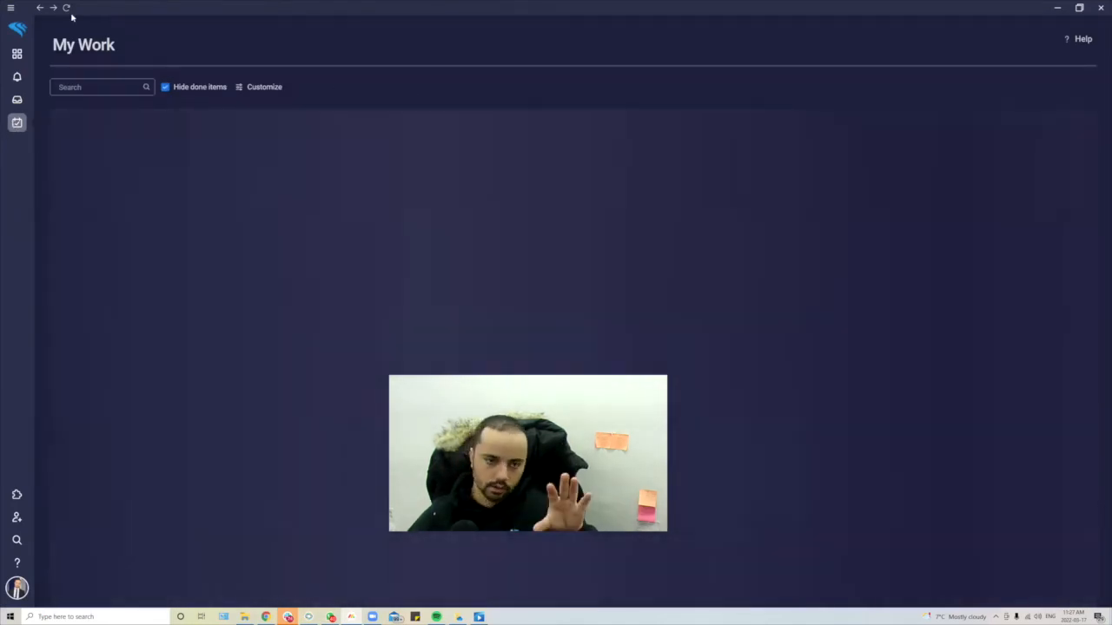
# - Switch to the VM CLIENTS workspace
pyautogui.click(16, 54)
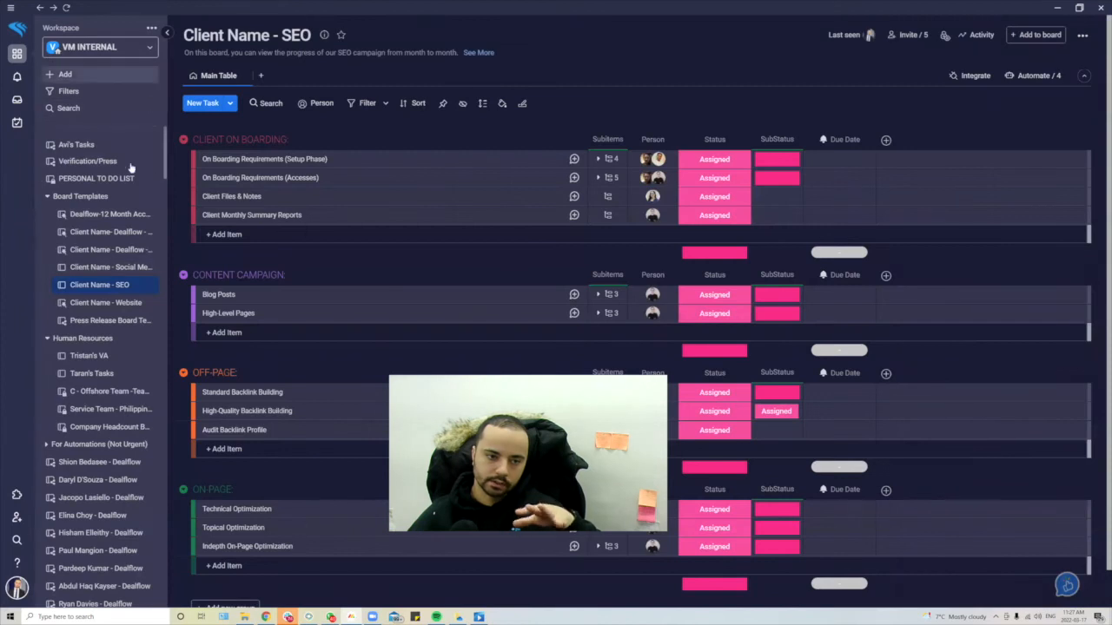
pyautogui.click(103, 46)
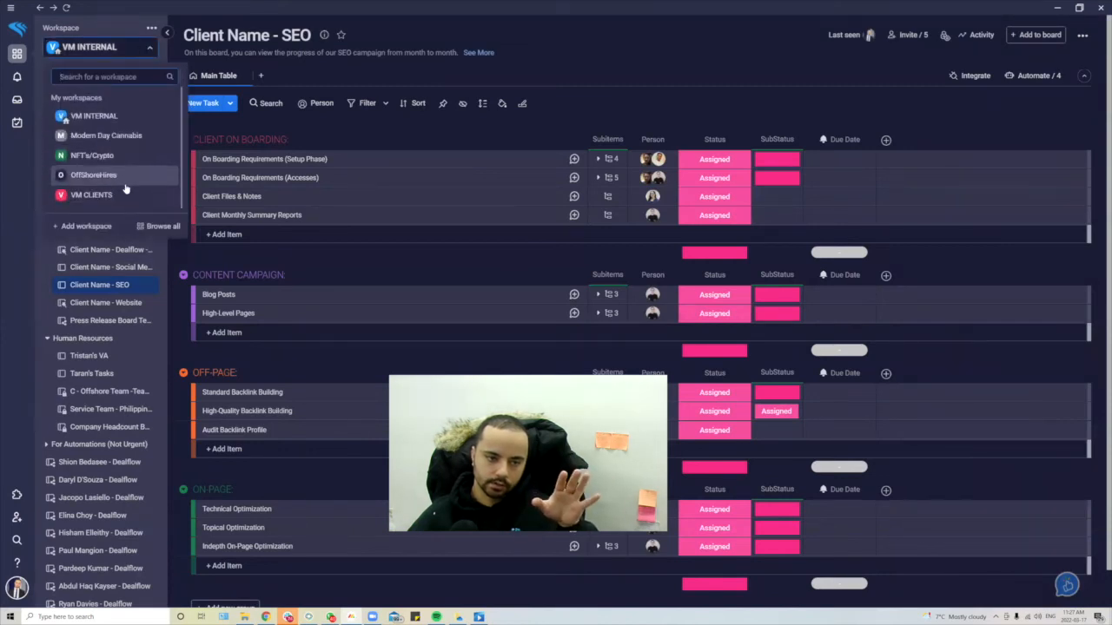
pyautogui.click(87, 195)
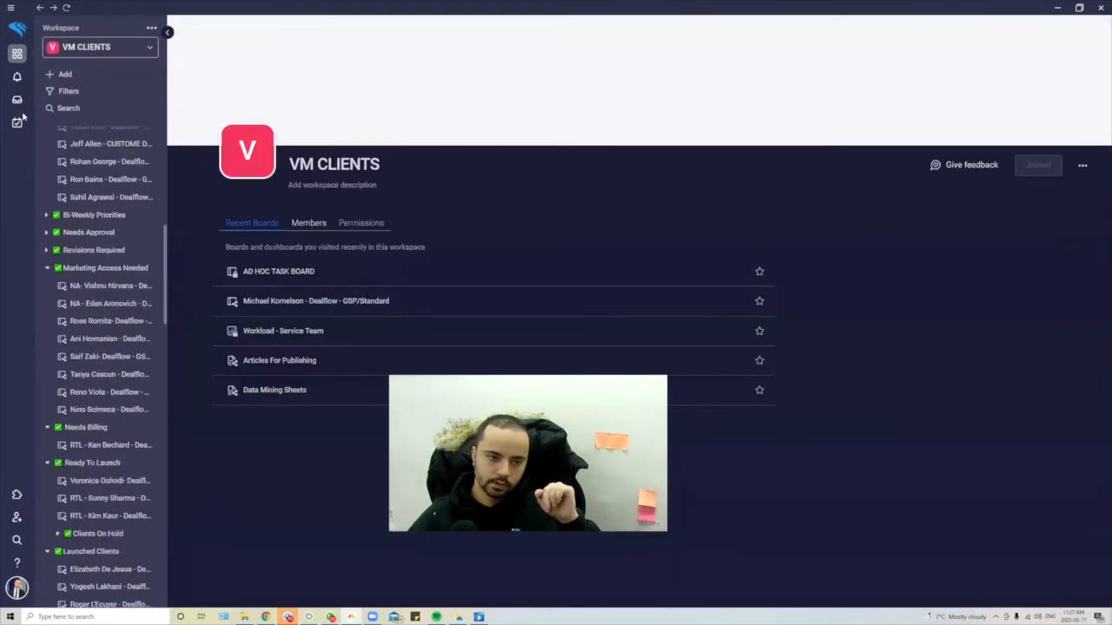
# - Review My Work: 31 overdue, one due next week, 275 without a date
pyautogui.click(17, 122)
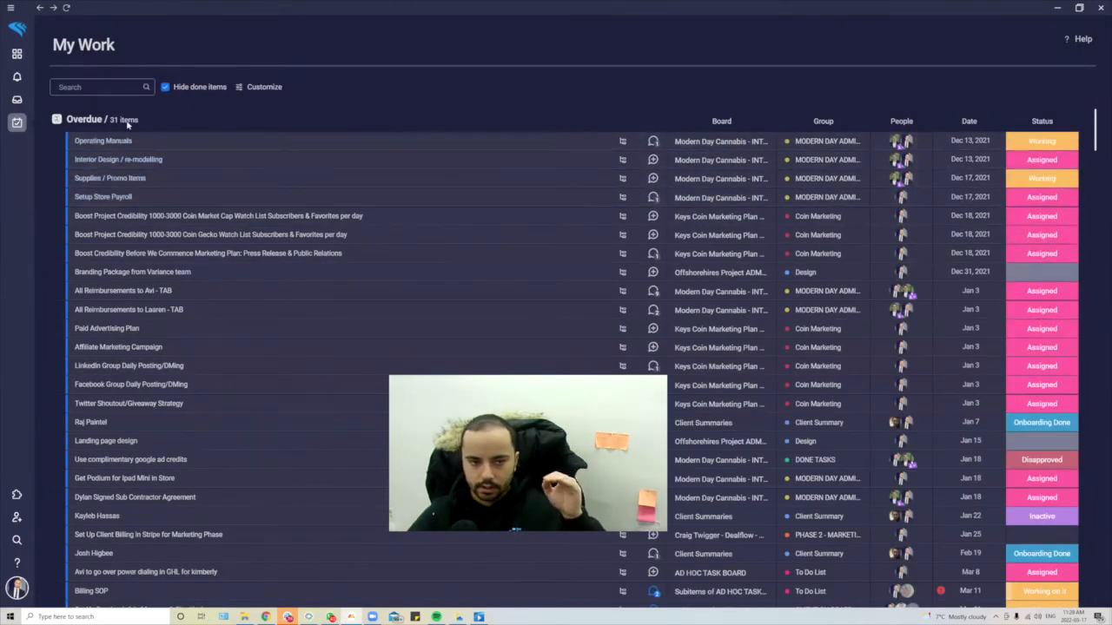
pyautogui.scroll(-5, 156, 186)
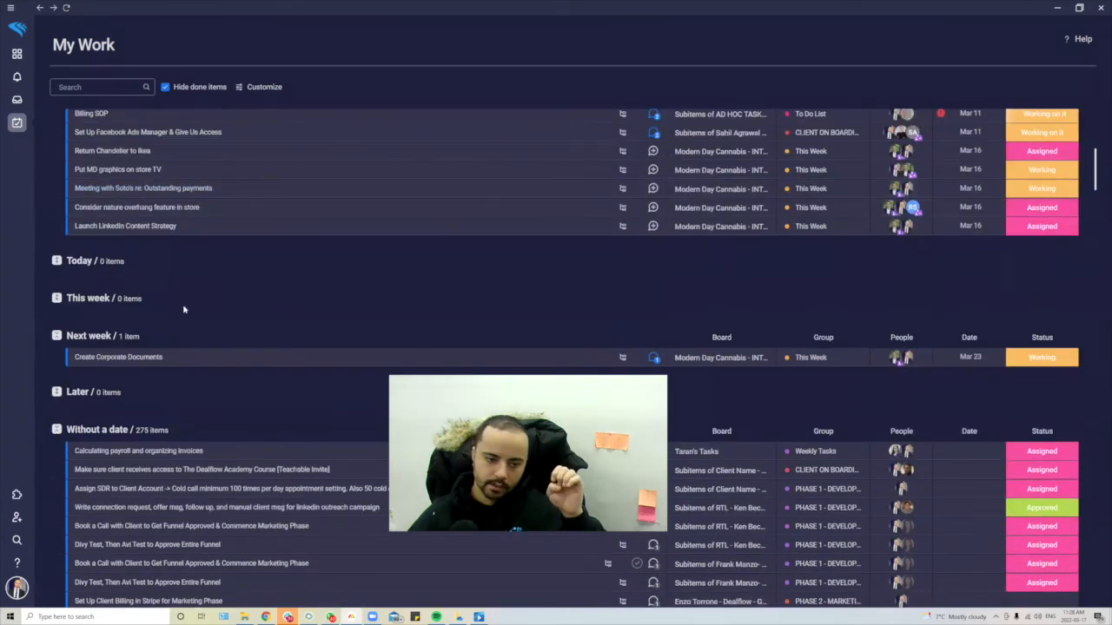
pyautogui.scroll(-5, 184, 350)
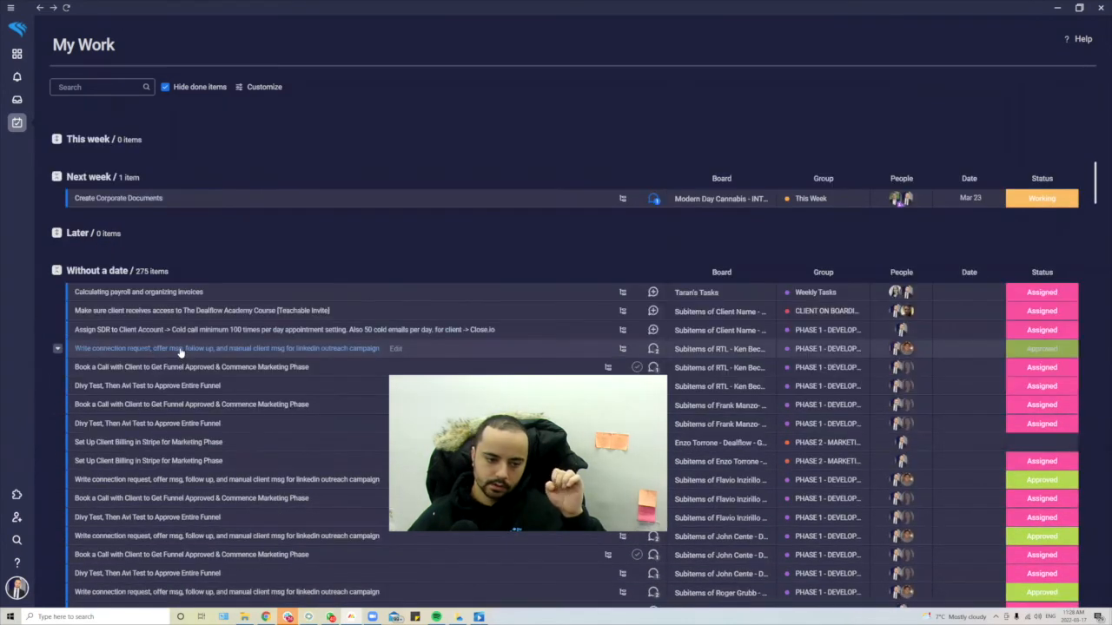
pyautogui.scroll(10, 200, 330)
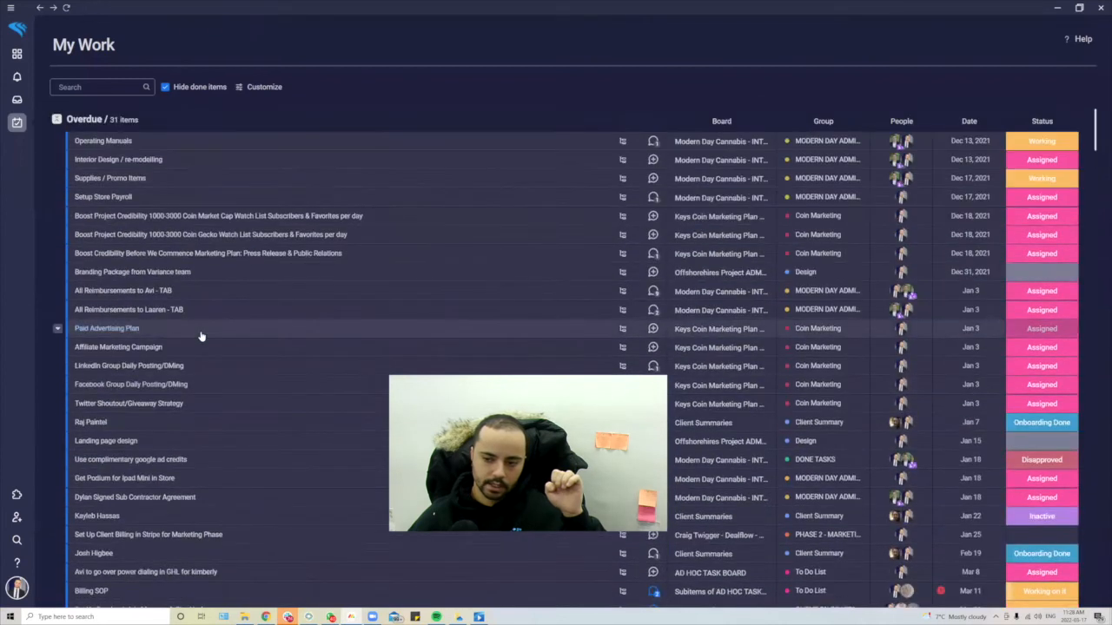
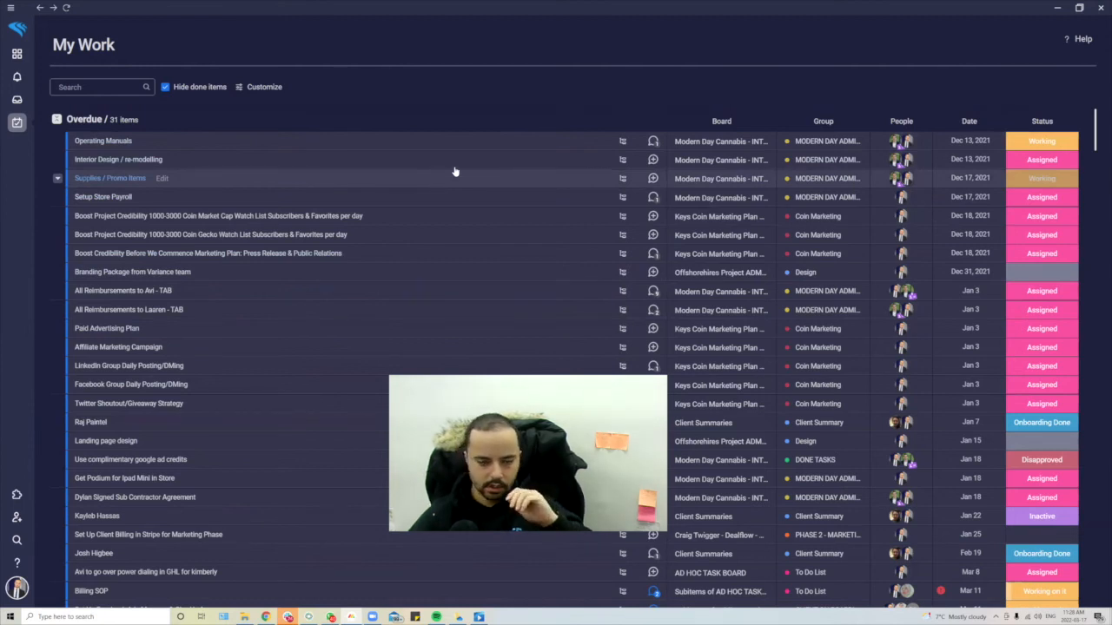
# - Leave the My Work list and go to the VM CLIENTS workspace home
pyautogui.scroll(-5, 541, 206)
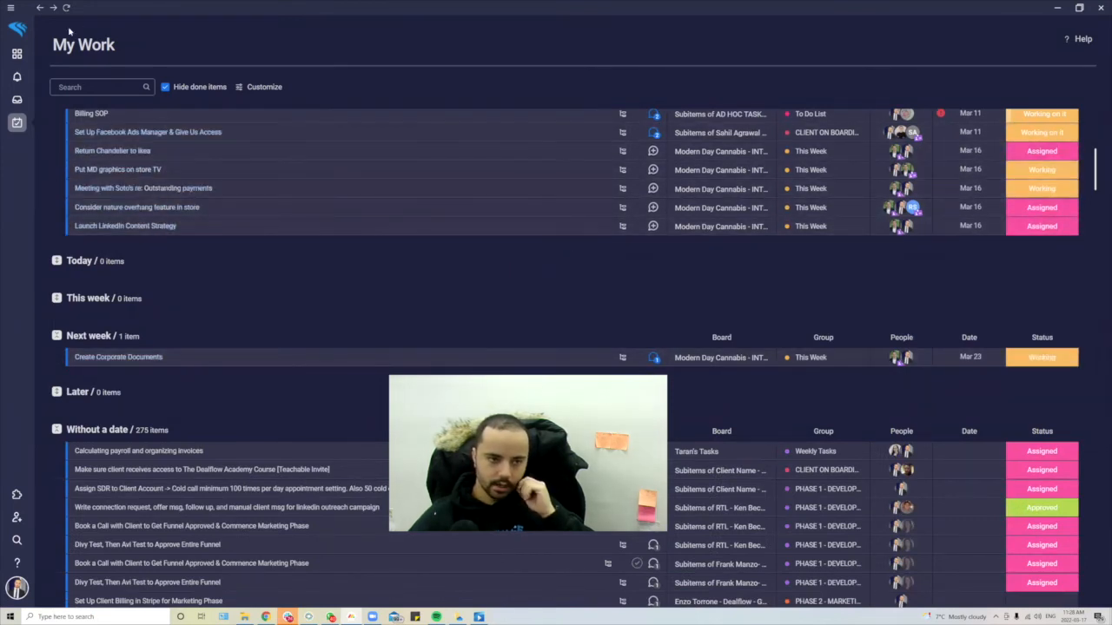
pyautogui.click(17, 53)
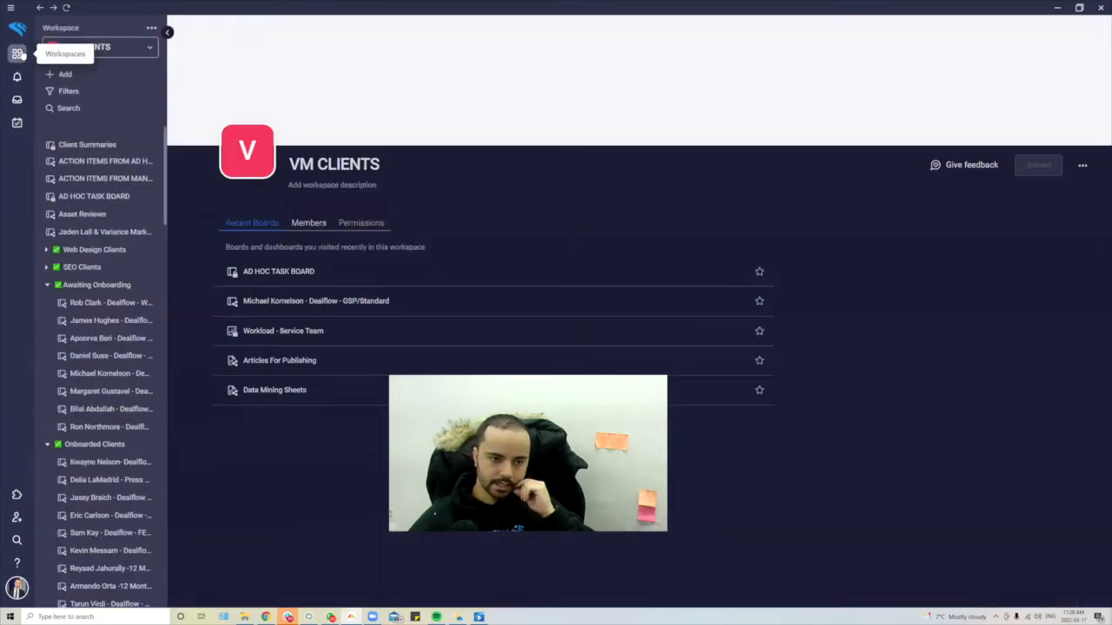
# - Open the Dealflow – Wolfpack Basic board and show its Change board type choices
pyautogui.click(75, 307)
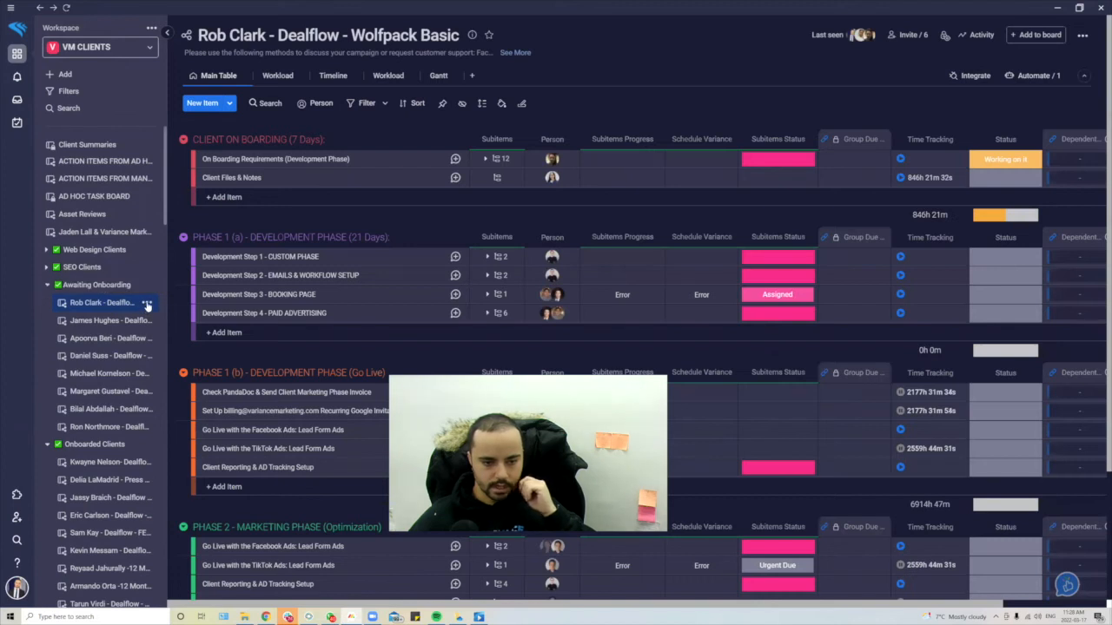
pyautogui.click(146, 303)
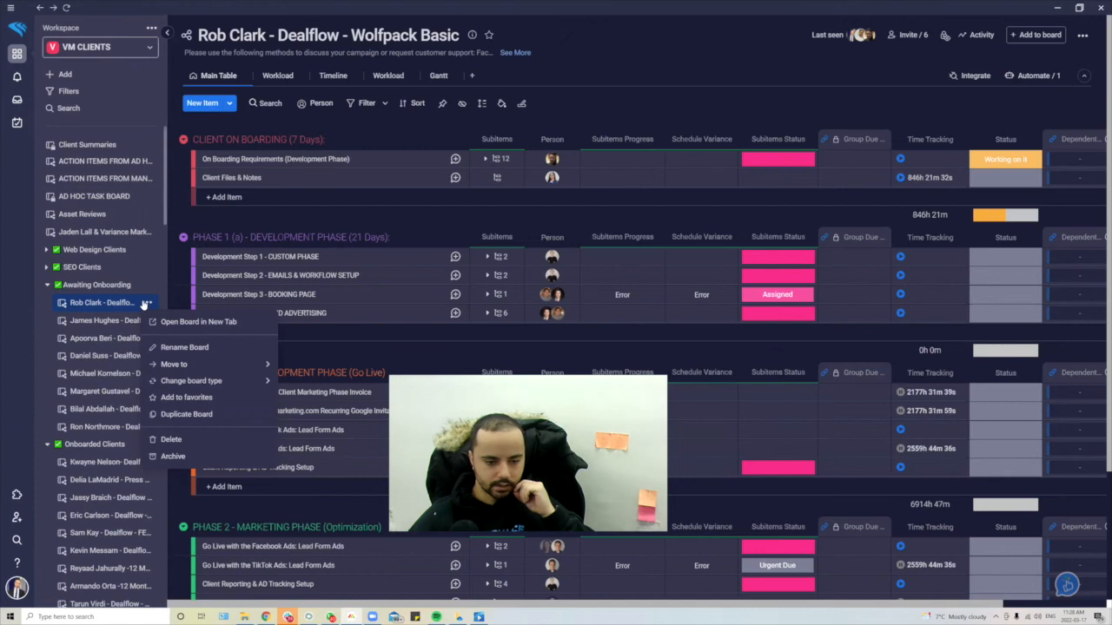
pyautogui.moveTo(176, 383)
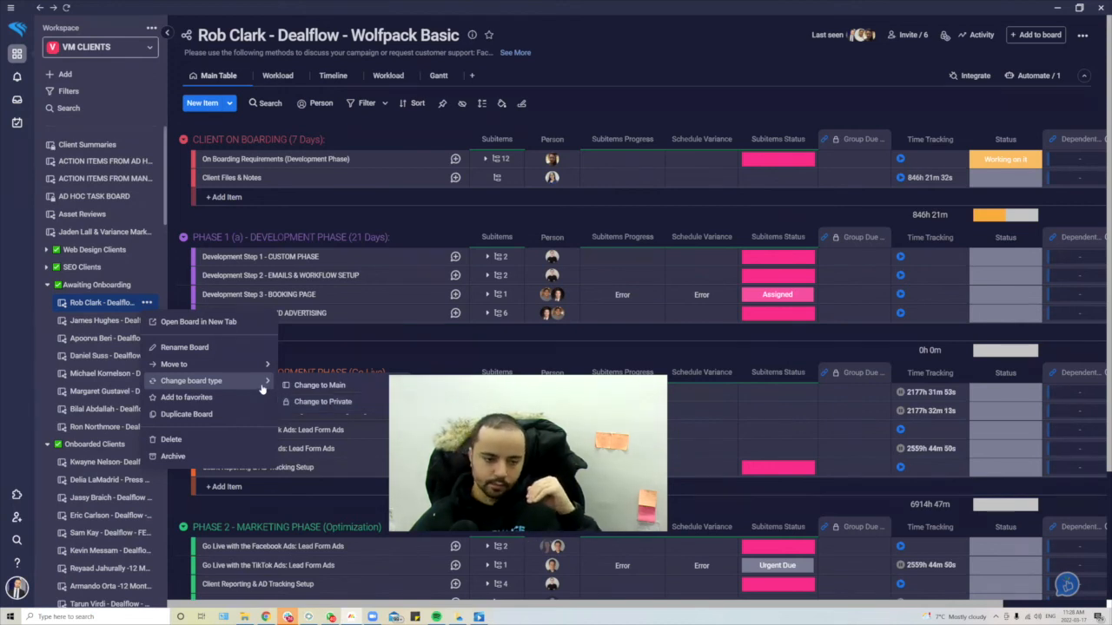
# - Cancel making the dealflow board private, check its members and guests, and zoom in
pyautogui.click(311, 402)
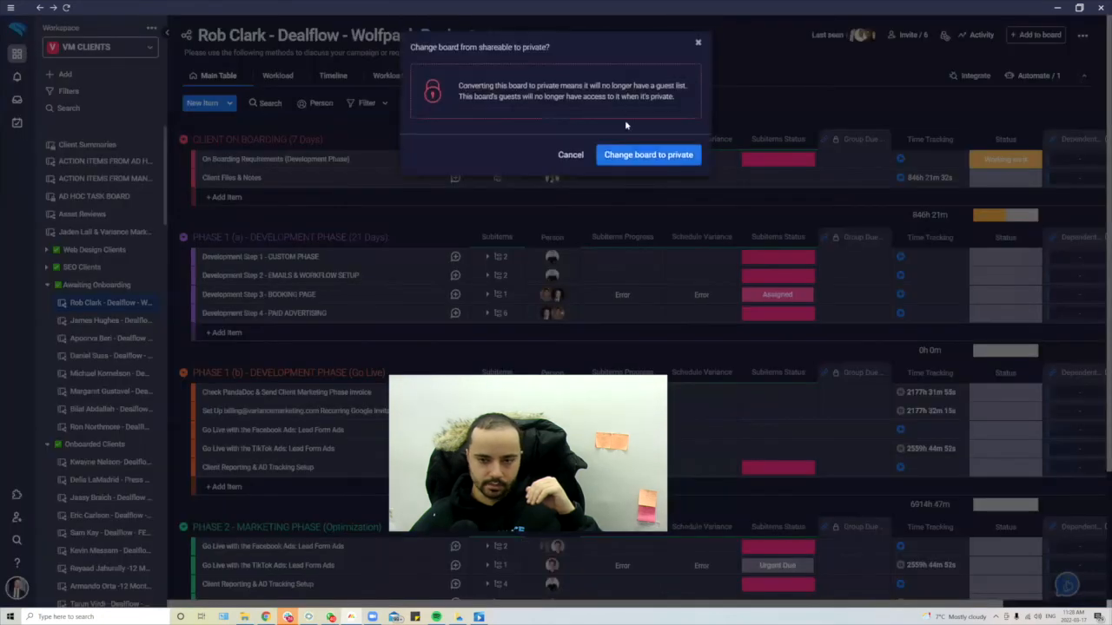
pyautogui.click(569, 154)
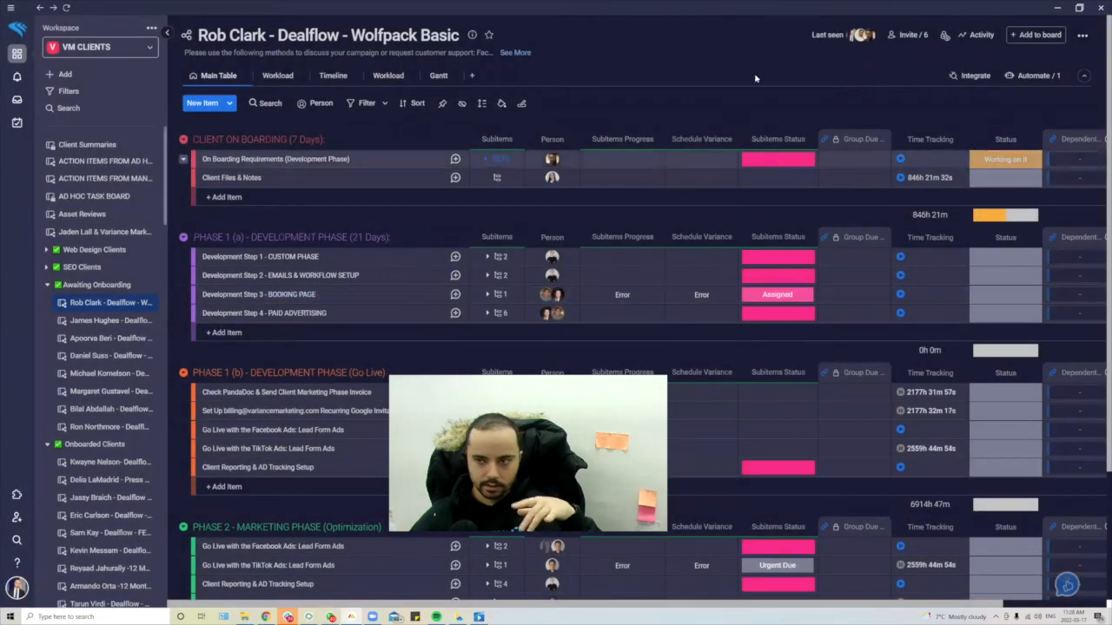
pyautogui.click(912, 35)
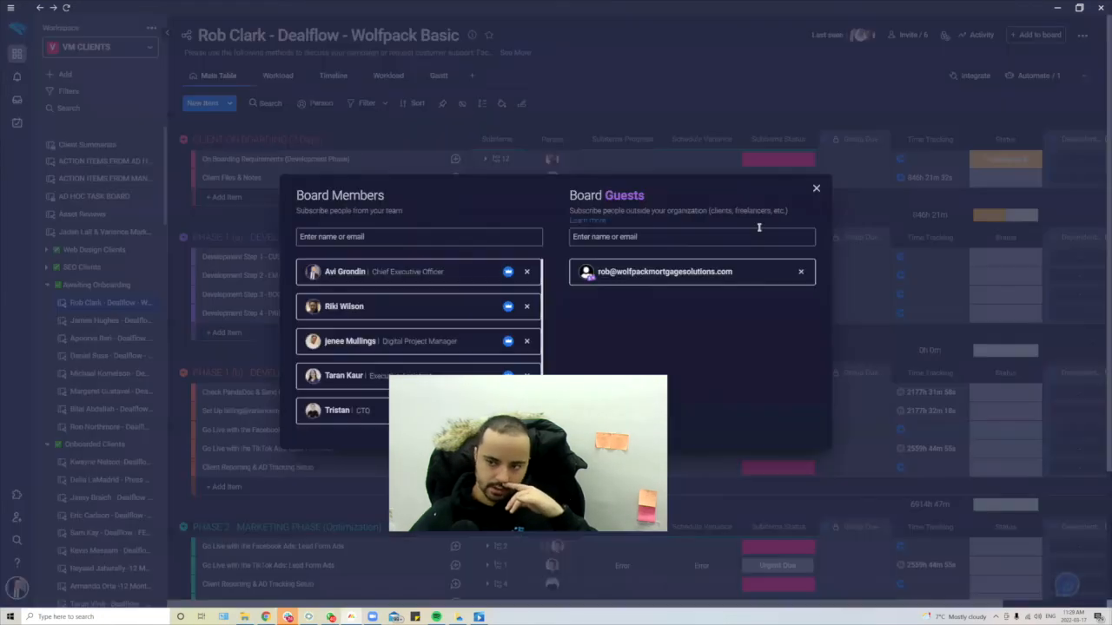
pyautogui.click(877, 136)
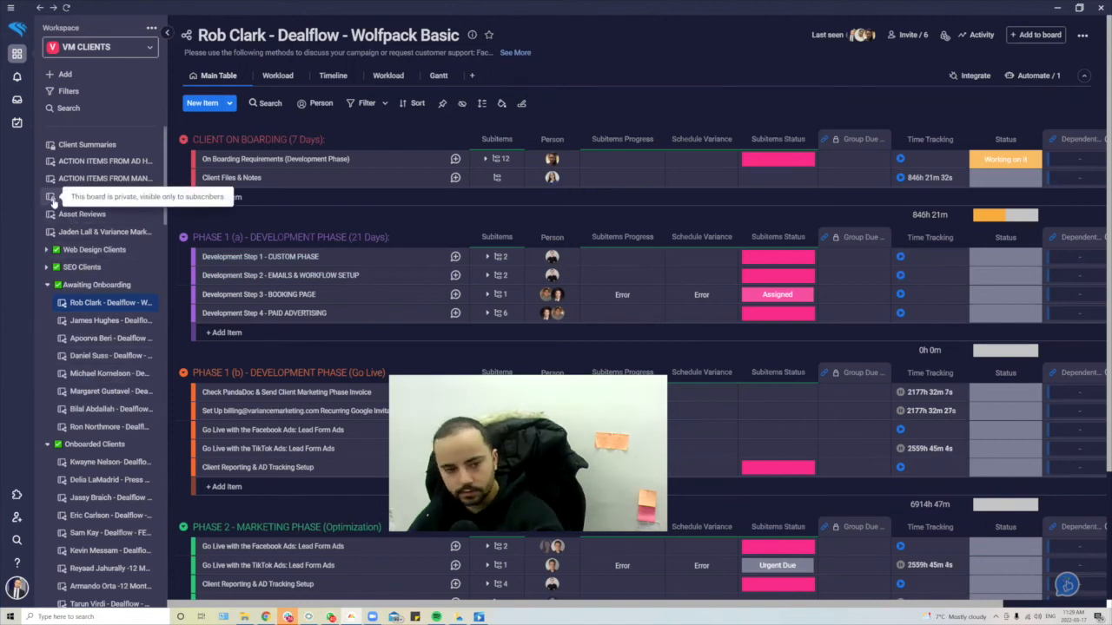
pyautogui.hotkey('ctrl', '+')
pyautogui.hotkey('ctrl', '+')
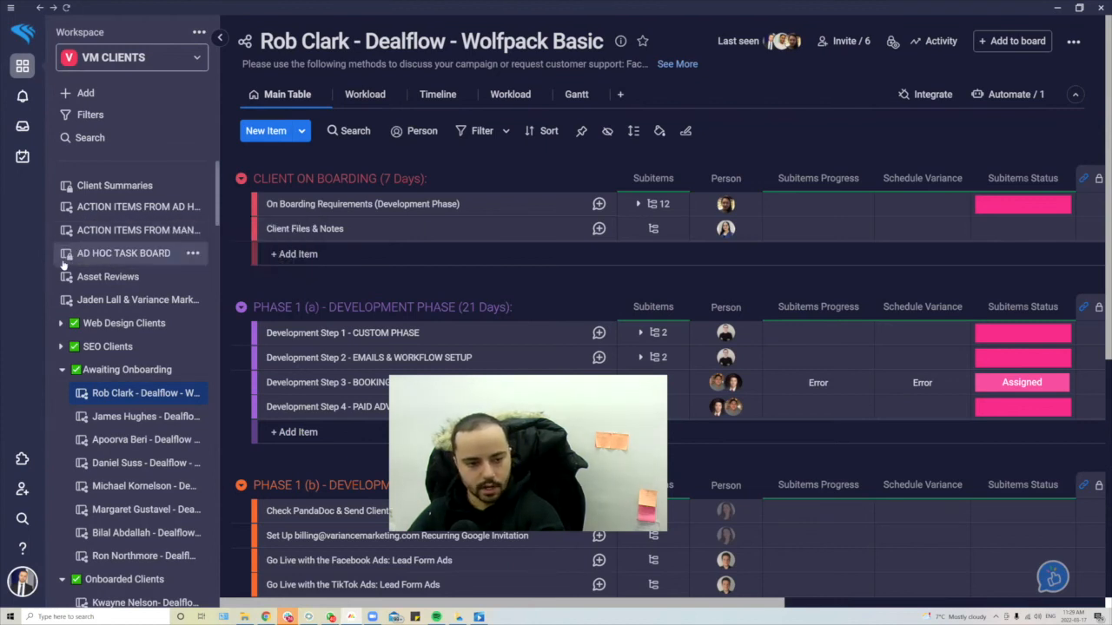
# - Look over the AD HOC TASK BOARD and its members, then the ACTION ITEMS board
pyautogui.click(122, 254)
pyautogui.click(862, 41)
pyautogui.scroll(-3, 545, 276)
pyautogui.scroll(3, 547, 280)
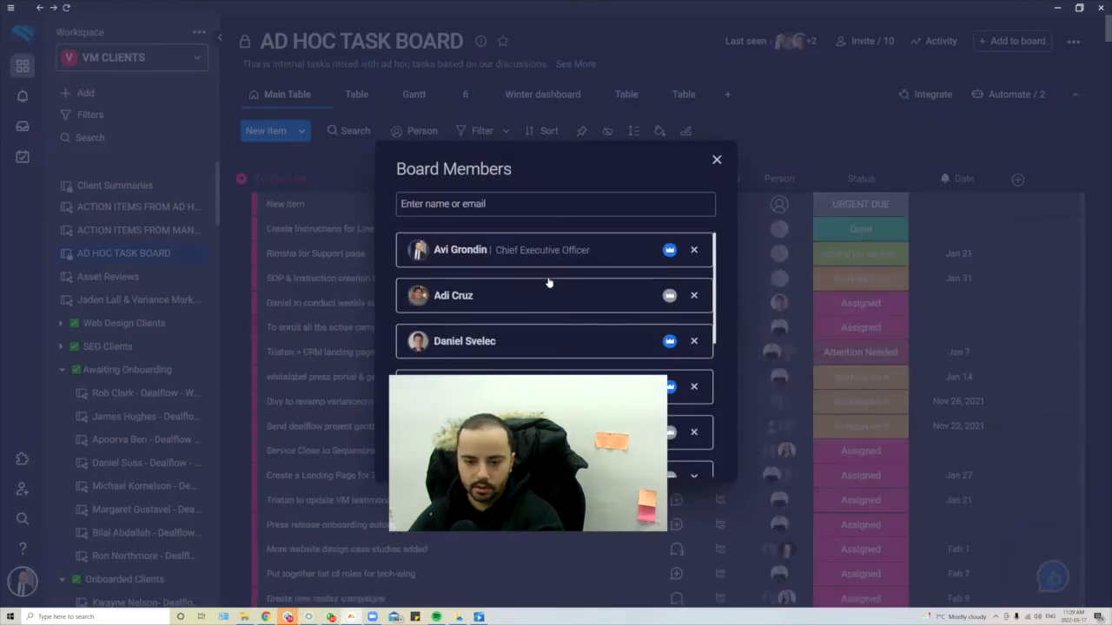
pyautogui.click(717, 159)
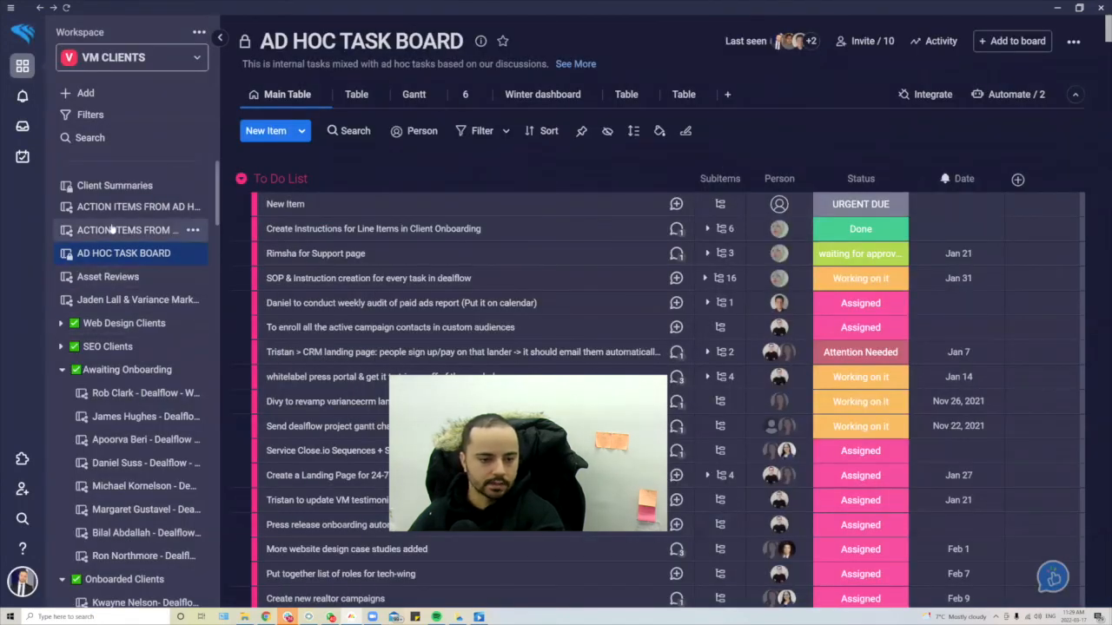
pyautogui.click(83, 232)
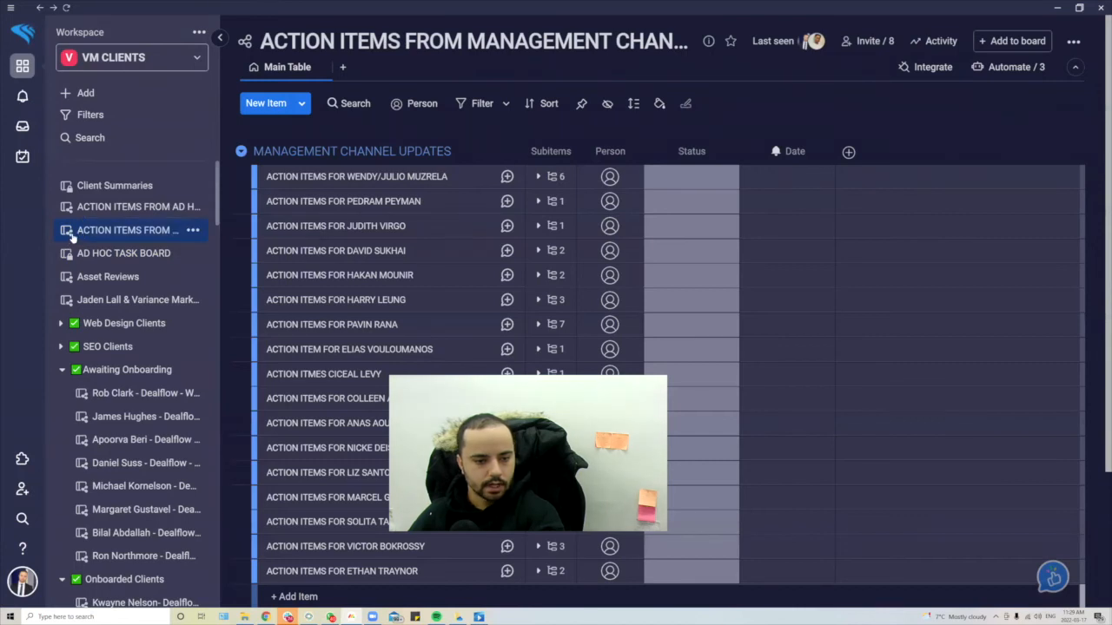
# - Return to the dealflow board, check its members, and show the workspace's add options
pyautogui.click(84, 400)
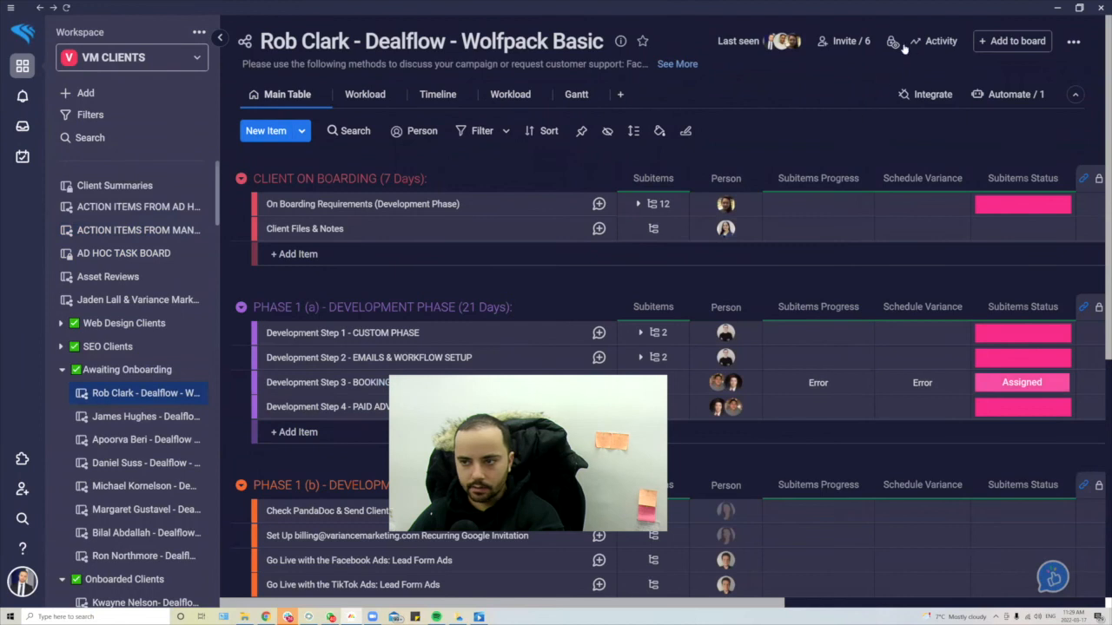
pyautogui.click(842, 41)
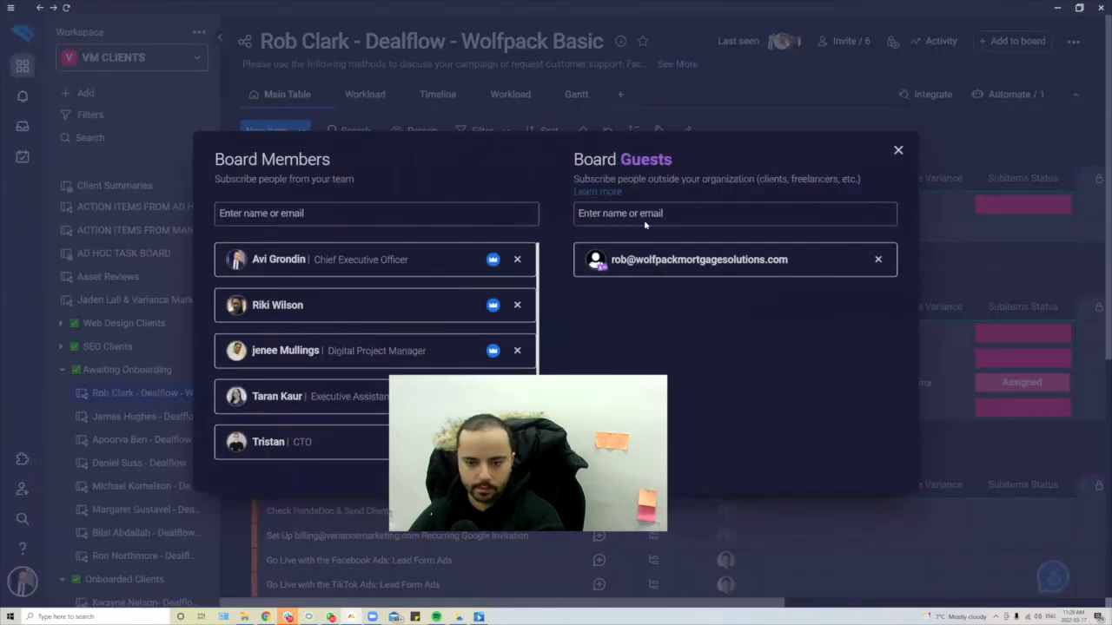
pyautogui.click(898, 149)
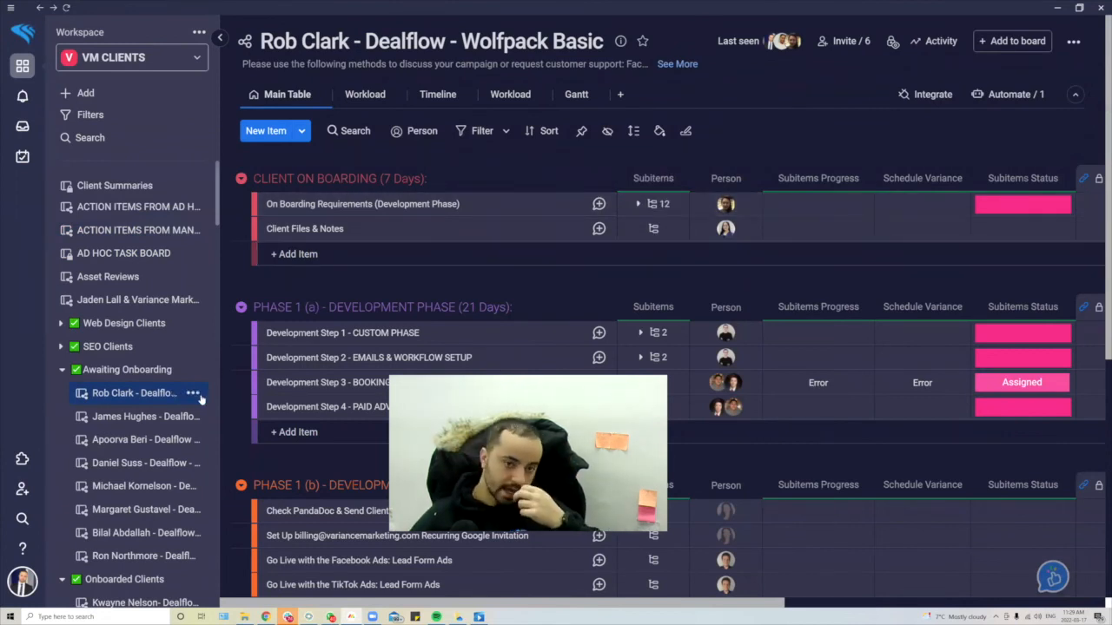
pyautogui.click(112, 102)
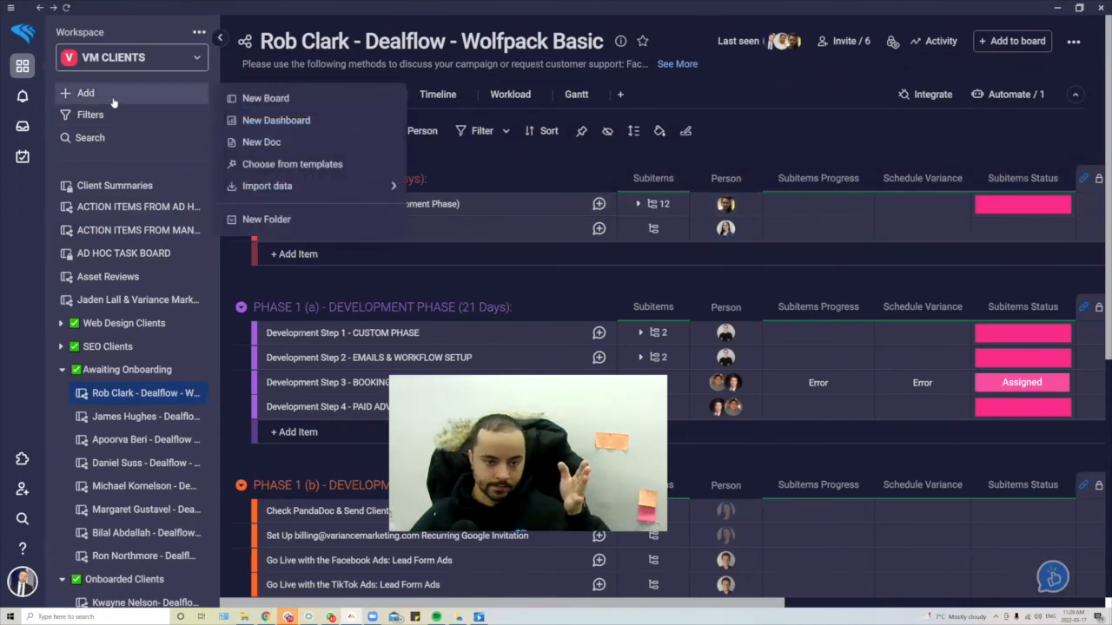
# - Create New Dashboard with the dealflow, ACTION ITEMS and AD HOC TASK boards as sources
pyautogui.click(331, 120)
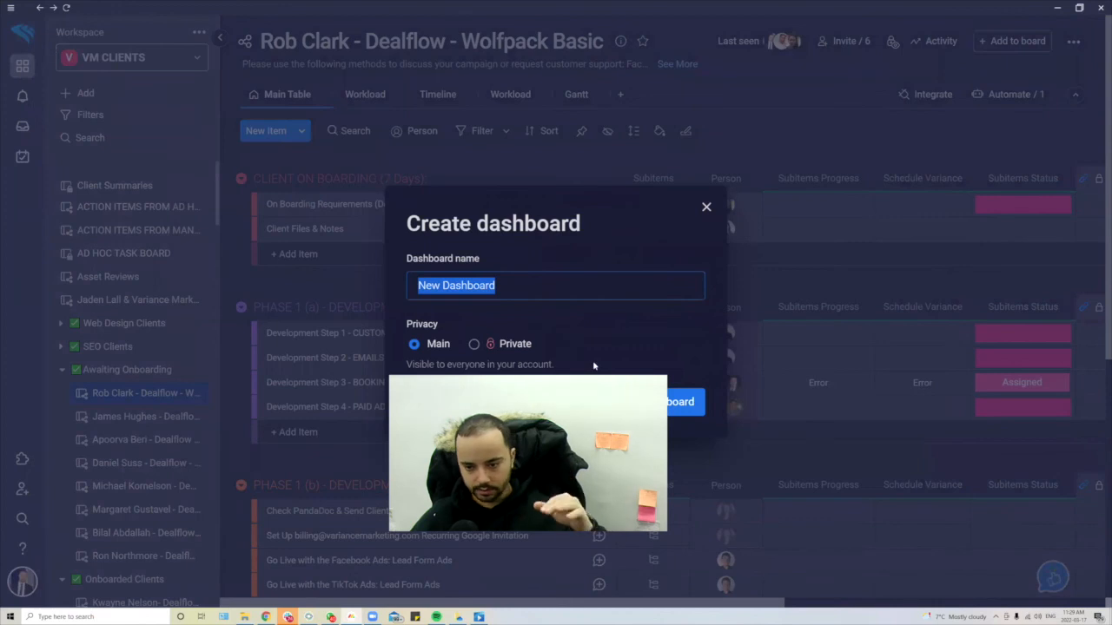
pyautogui.click(703, 405)
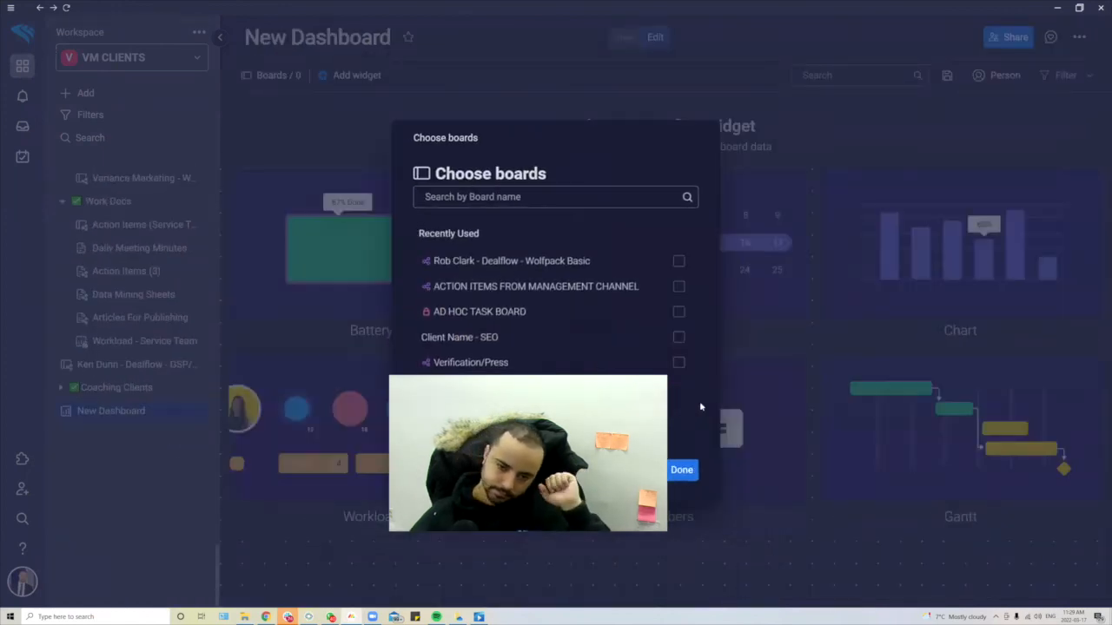
pyautogui.click(621, 262)
pyautogui.click(615, 318)
pyautogui.click(611, 345)
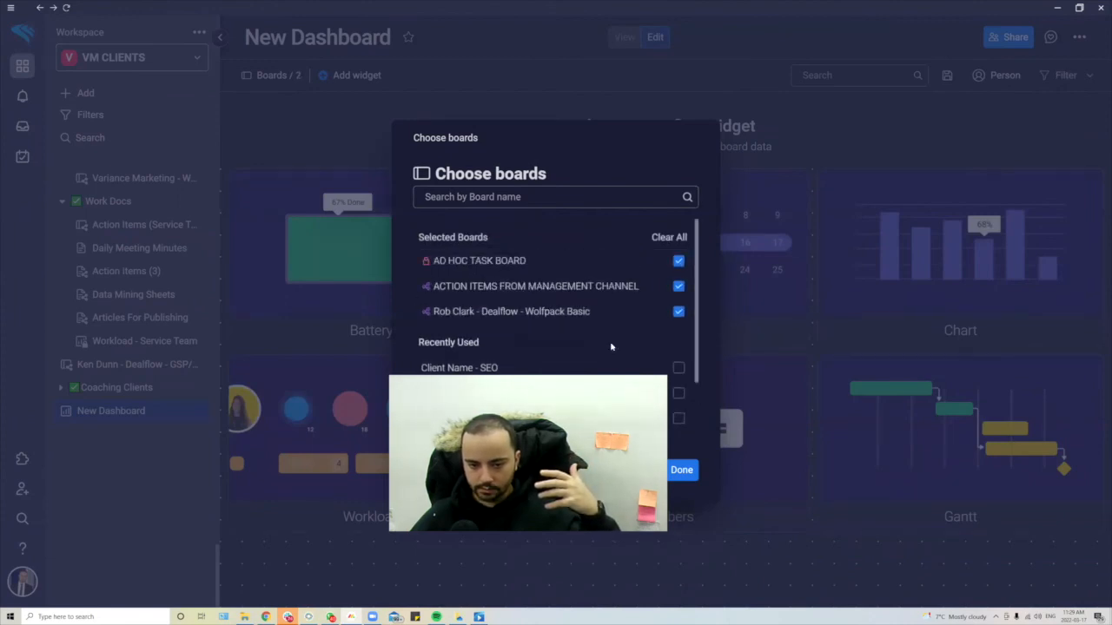
# - Also add Client Name - SEO, Verification/Press, Social Media Management and other client boards
pyautogui.scroll(-1, 596, 306)
pyautogui.click(596, 311)
pyautogui.click(596, 340)
pyautogui.click(603, 364)
pyautogui.click(603, 349)
pyautogui.click(606, 363)
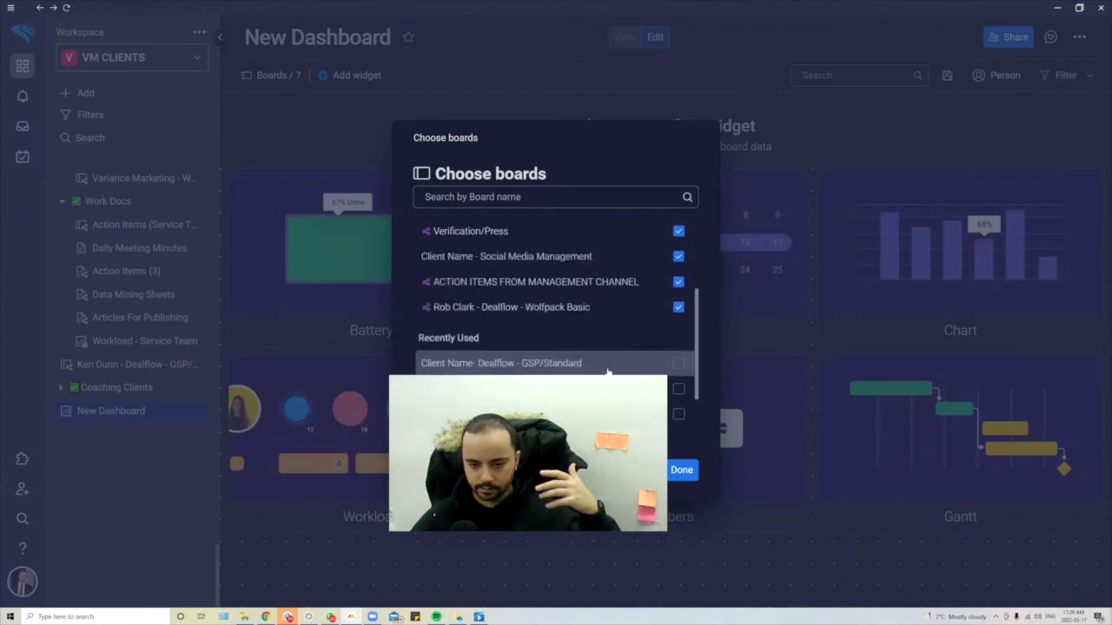
pyautogui.click(693, 473)
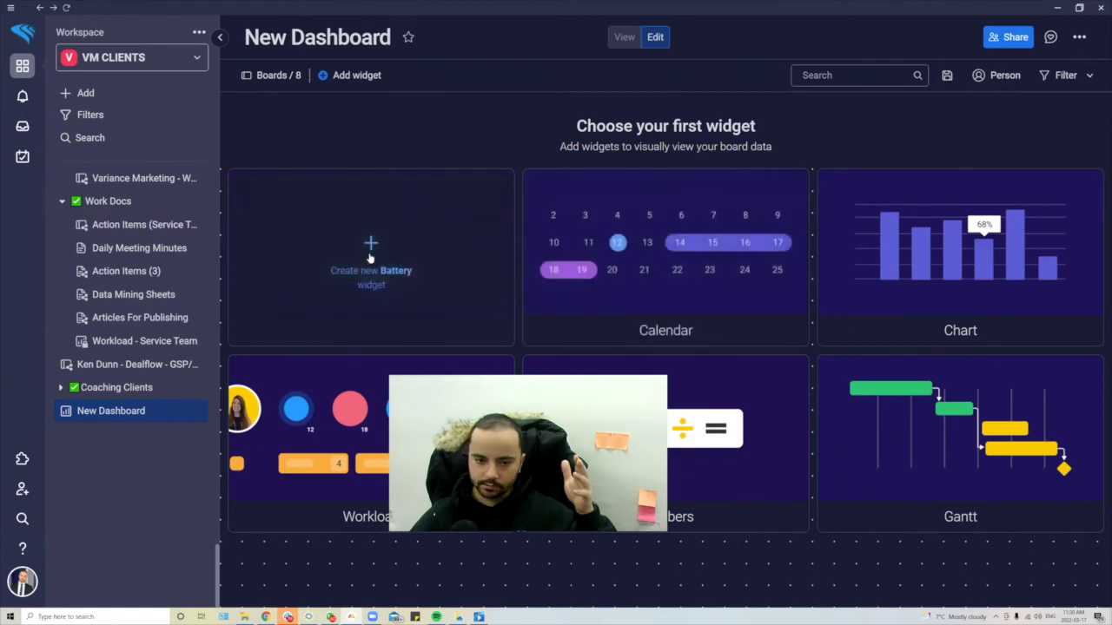
# - Add a wide Battery widget at 62.5% Done and a Gantt widget of tasks below it
pyautogui.click(369, 258)
pyautogui.moveTo(441, 230); pyautogui.dragTo(988, 334)
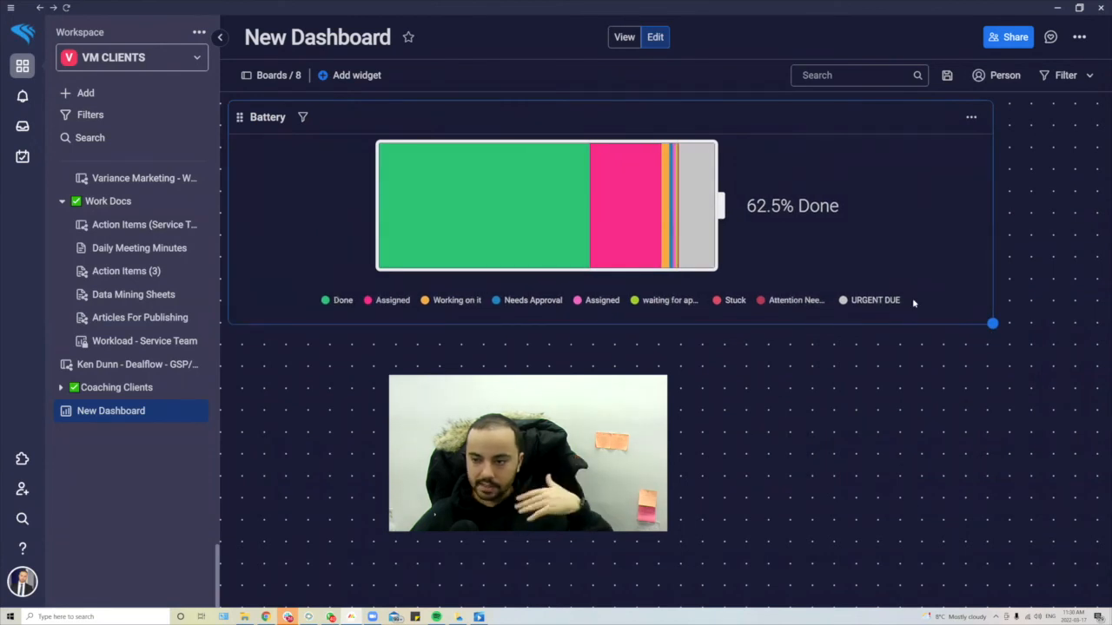
pyautogui.click(347, 75)
pyautogui.click(416, 284)
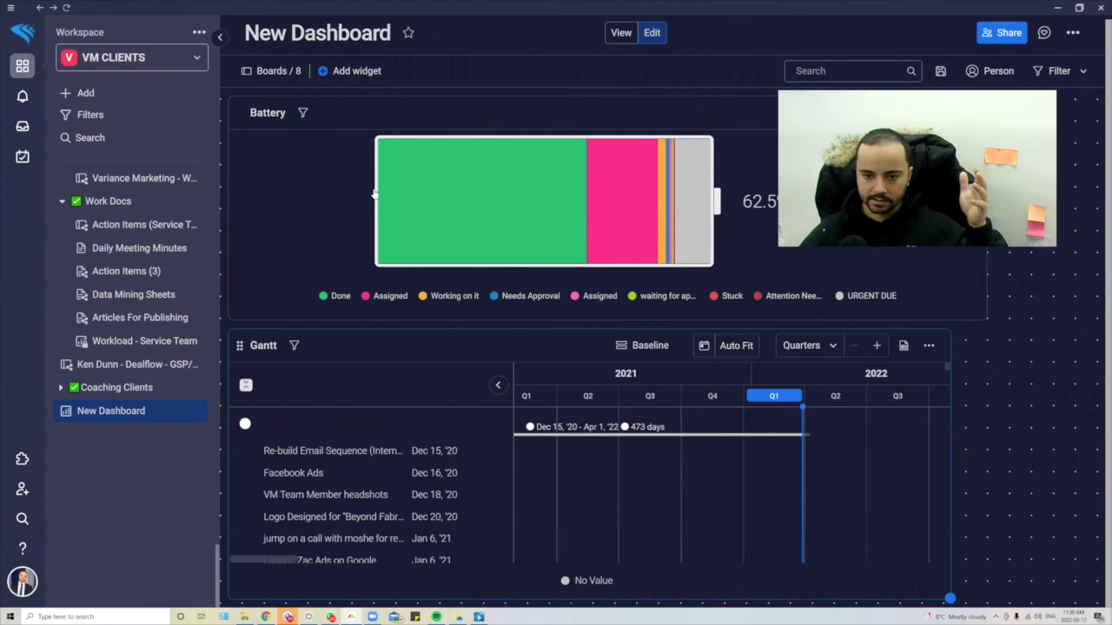
pyautogui.scroll(-3, 373, 486)
pyautogui.scroll(3, 373, 487)
pyautogui.scroll(-15, 428, 475)
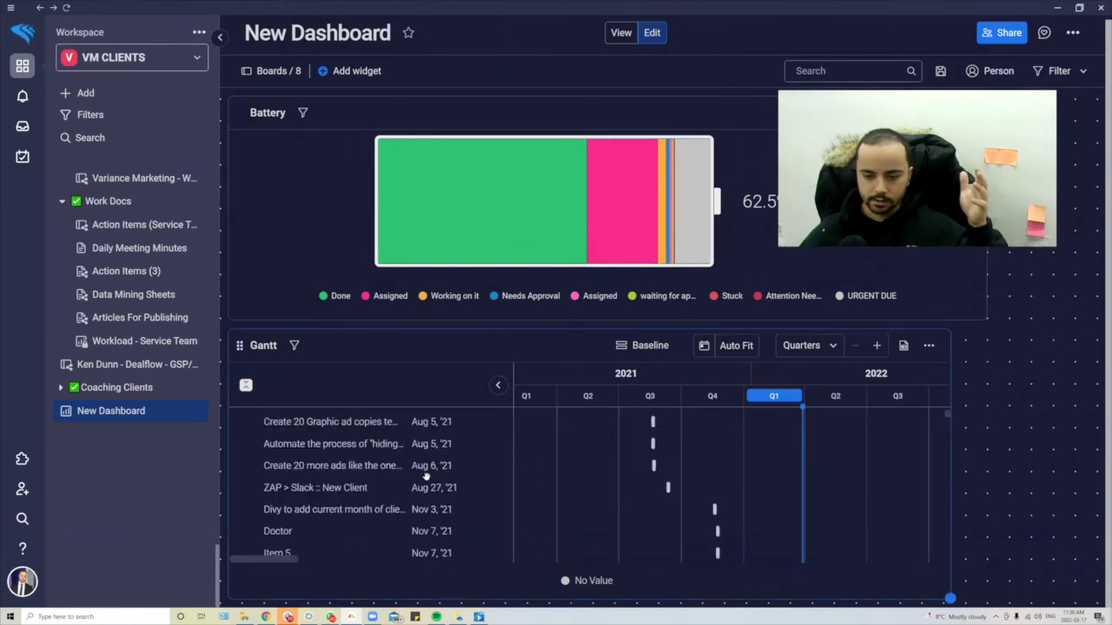
pyautogui.scroll(15, 426, 477)
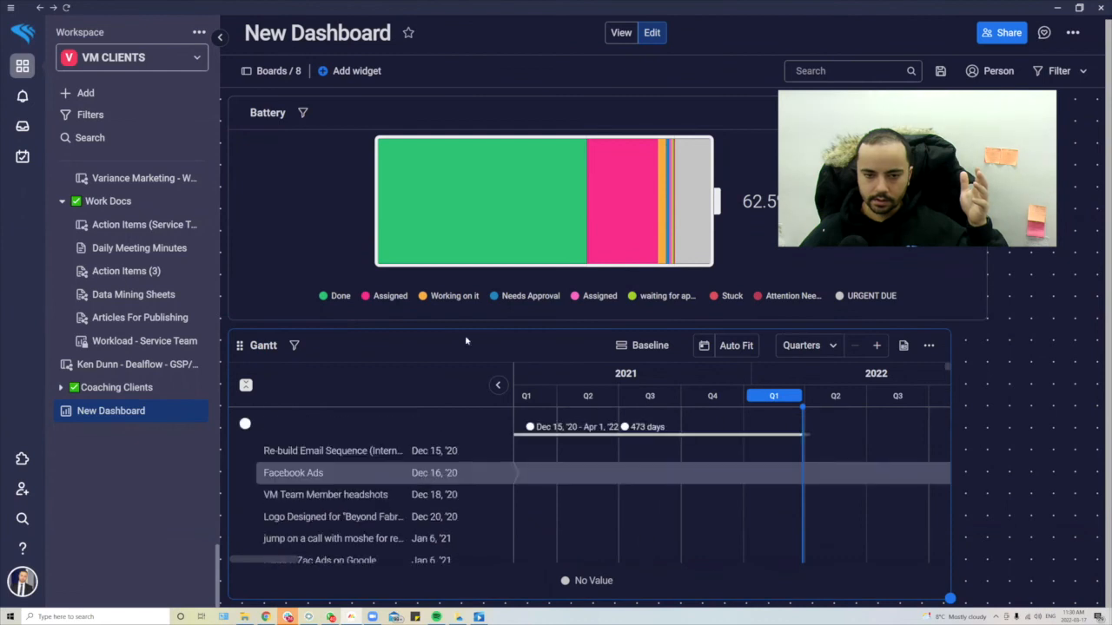
pyautogui.click(357, 71)
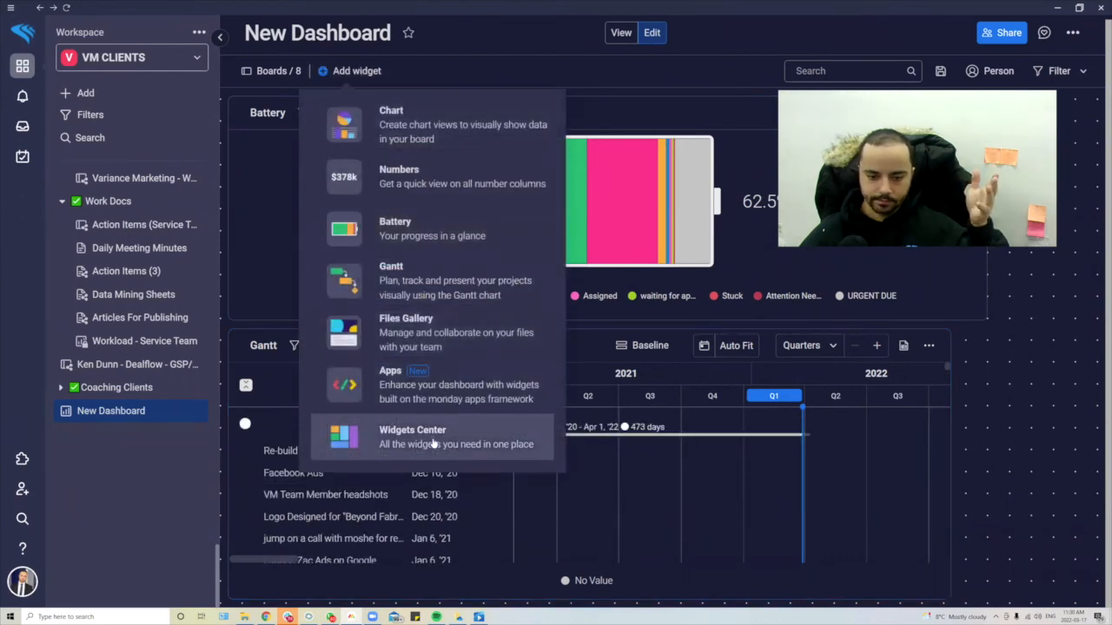
# - Add a Numbers widget under the Gantt and widen it to the Gantt's width
pyautogui.click(451, 180)
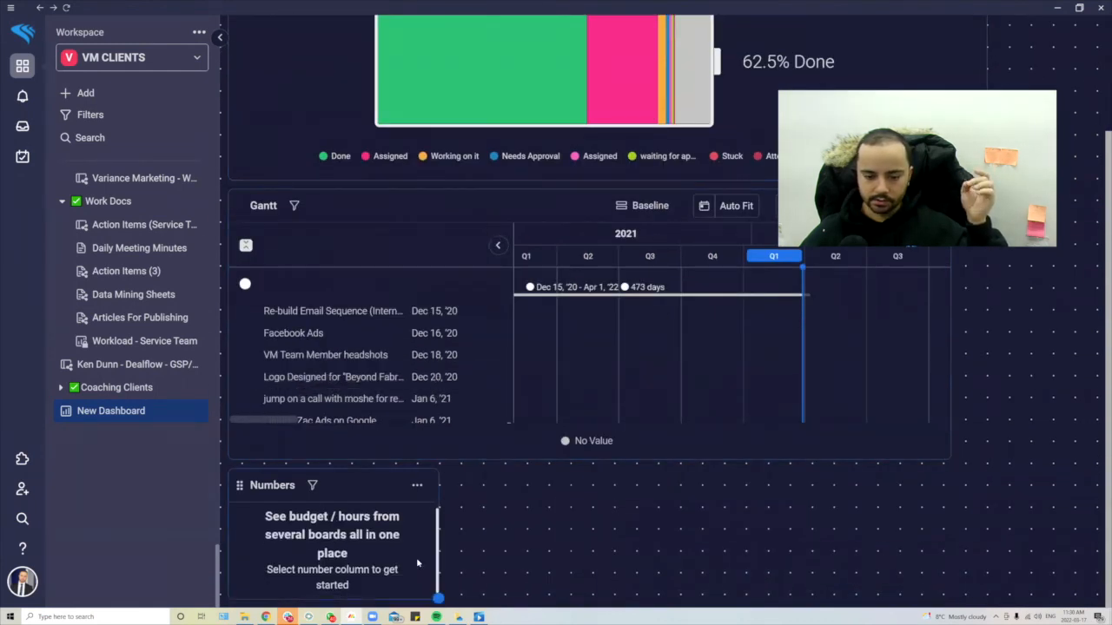
pyautogui.moveTo(439, 597); pyautogui.dragTo(875, 580)
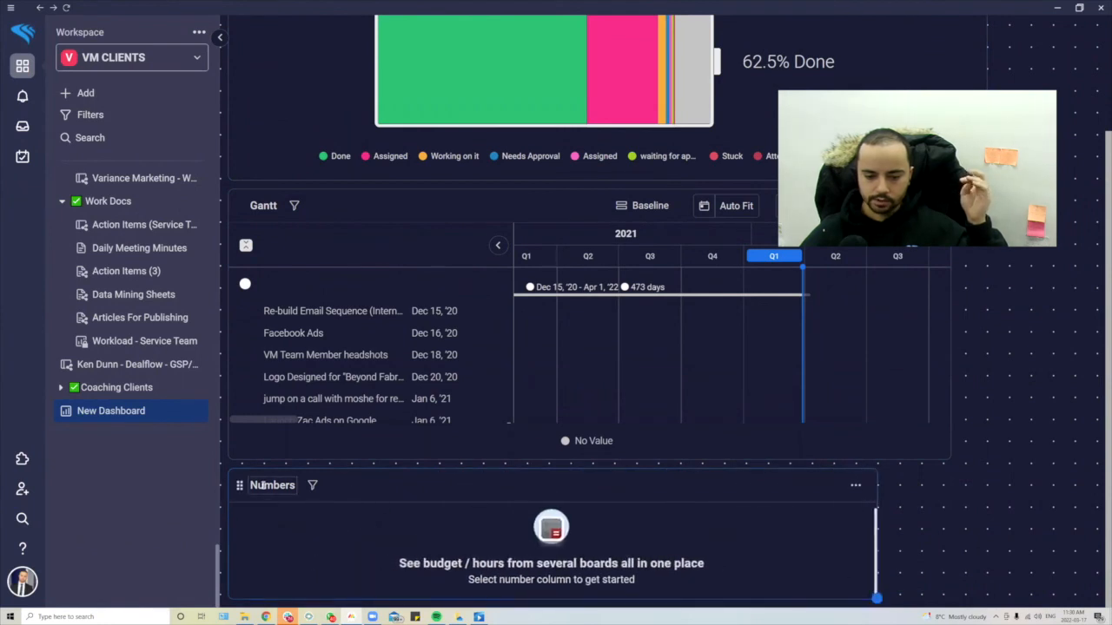
# - Browse Apps by monday widgets like Team Updates, Word Cloud and Org Chart, then close the catalogue
pyautogui.scroll(2, 264, 483)
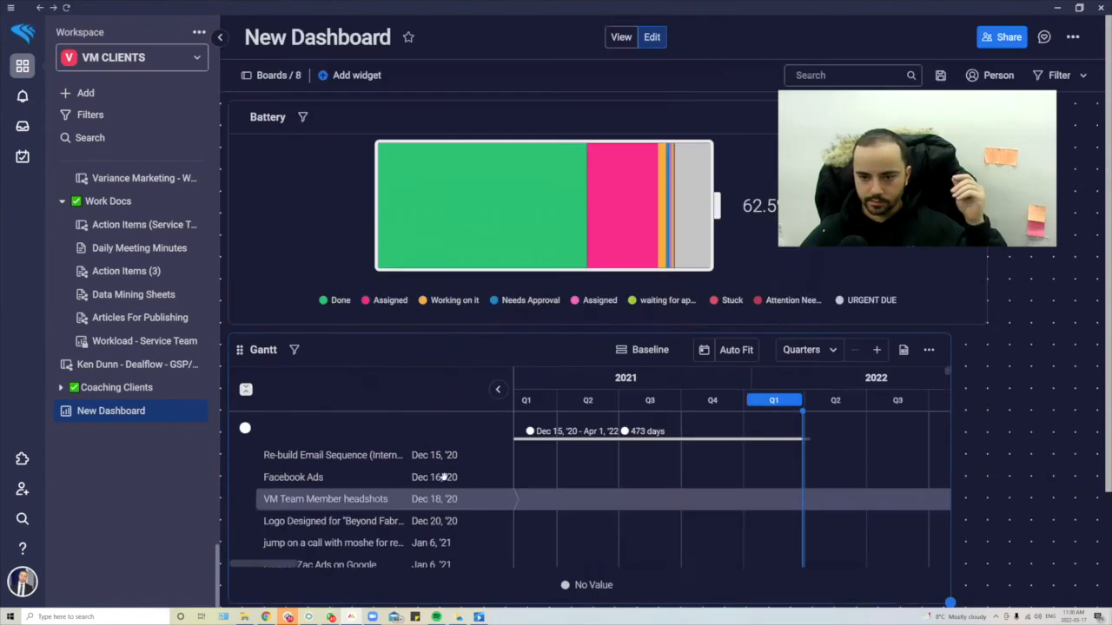
pyautogui.click(348, 76)
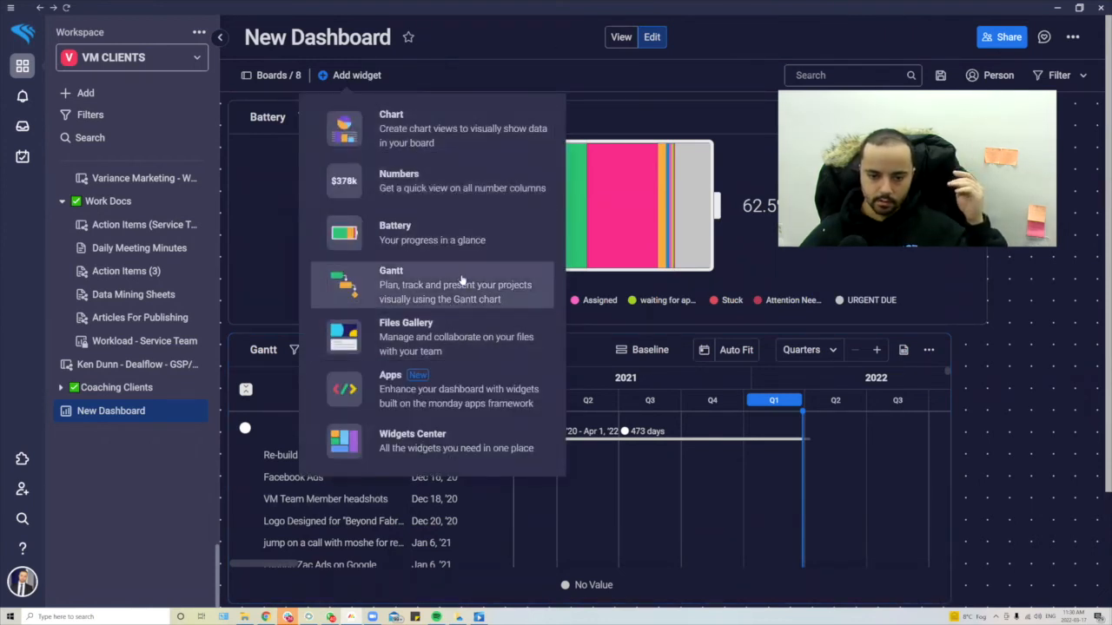
pyautogui.click(469, 388)
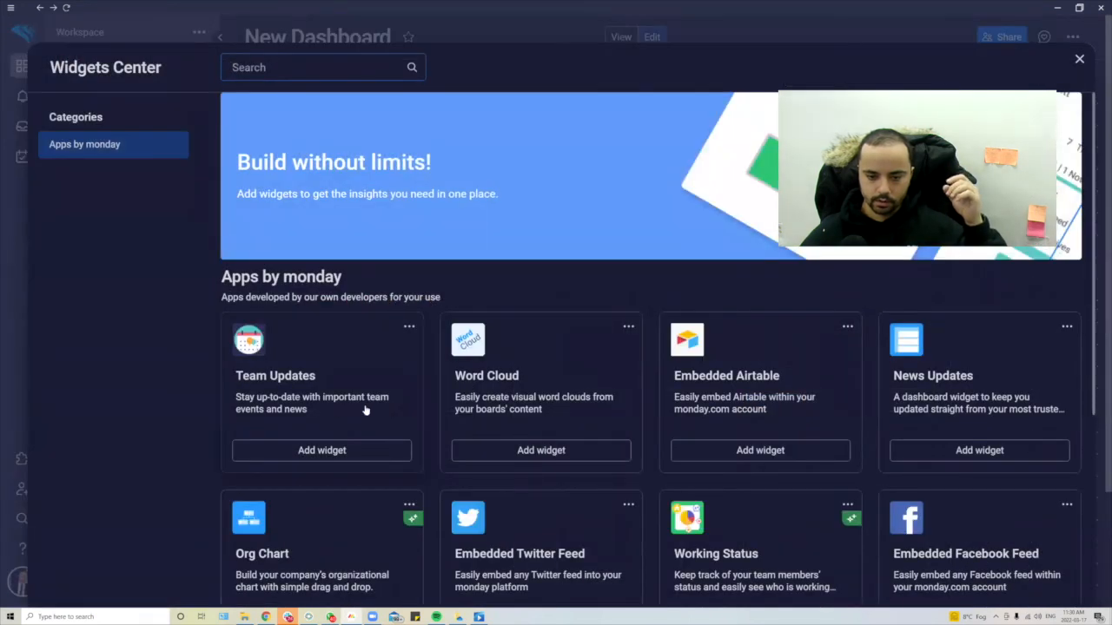
pyautogui.scroll(-2, 777, 398)
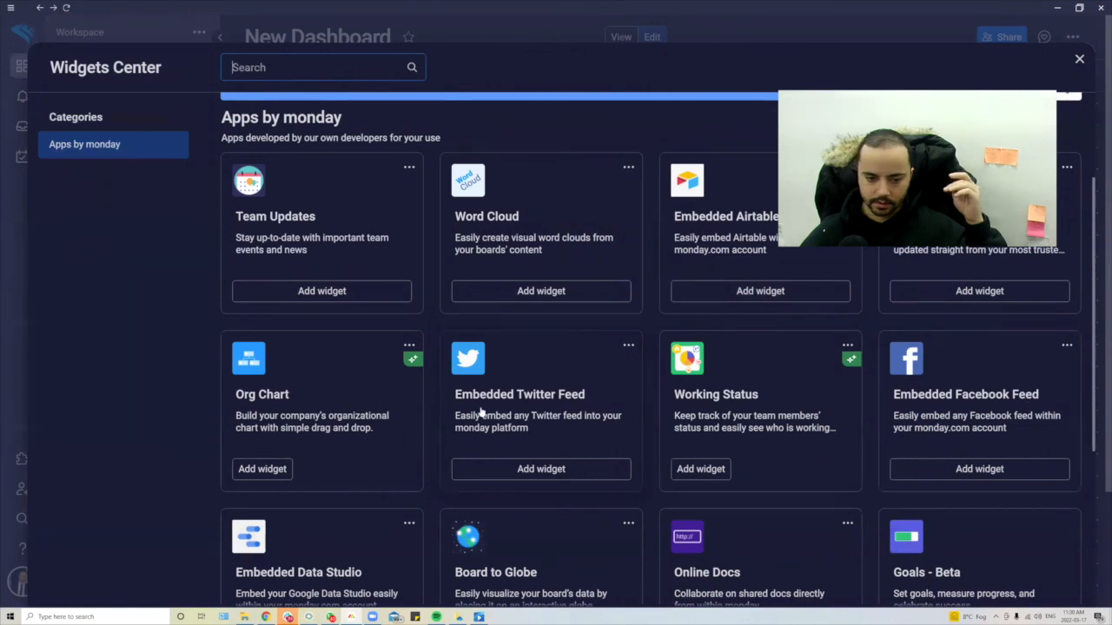
pyautogui.scroll(-2, 319, 399)
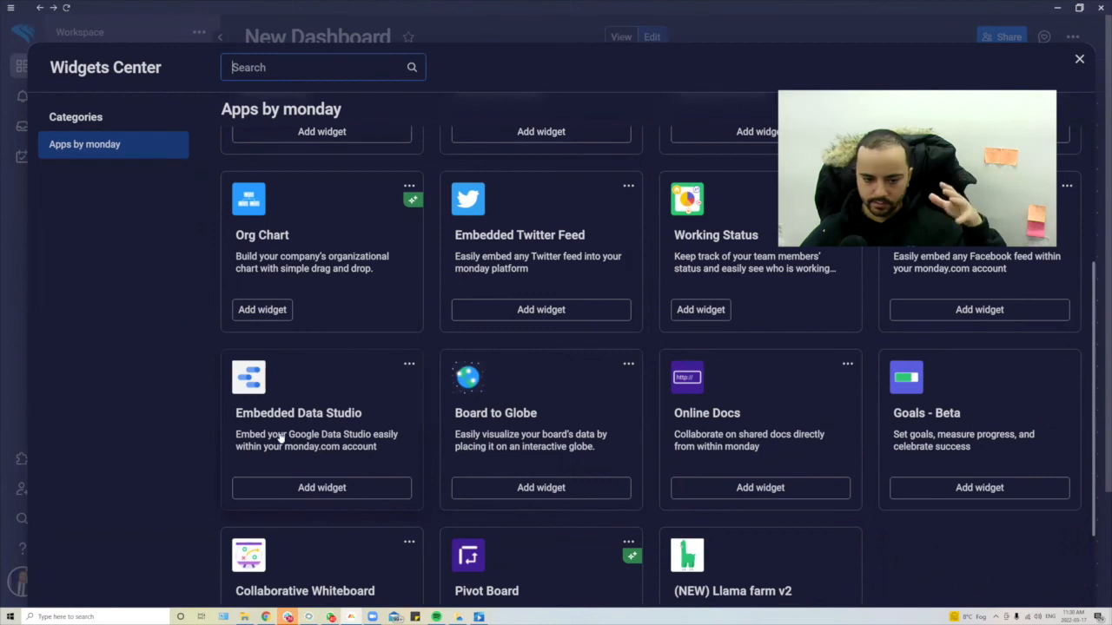
pyautogui.scroll(-2, 283, 434)
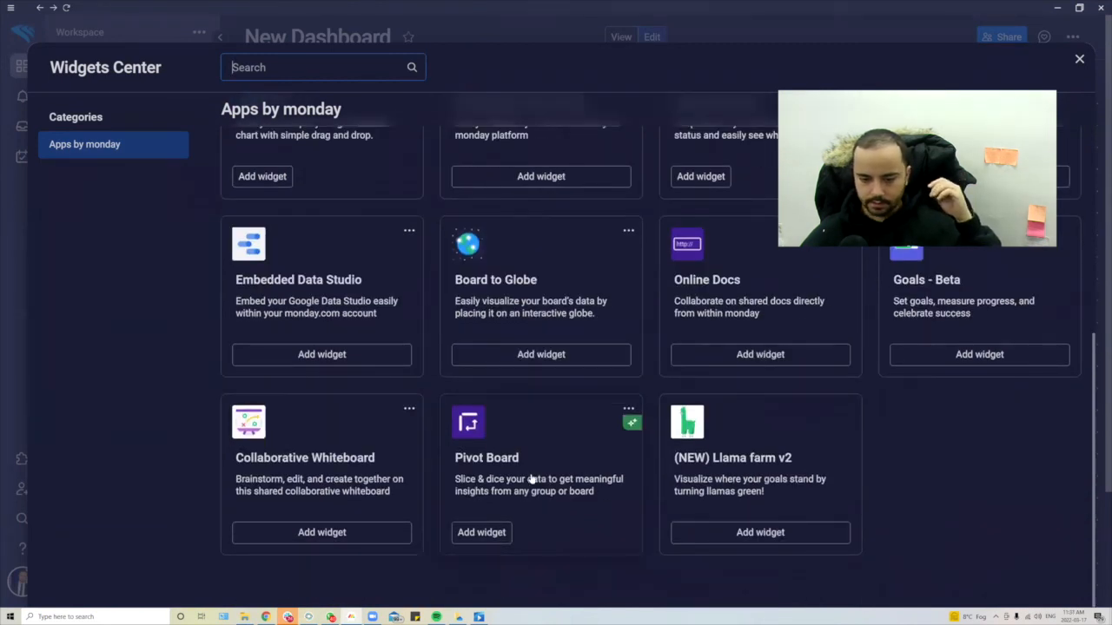
pyautogui.scroll(5, 532, 479)
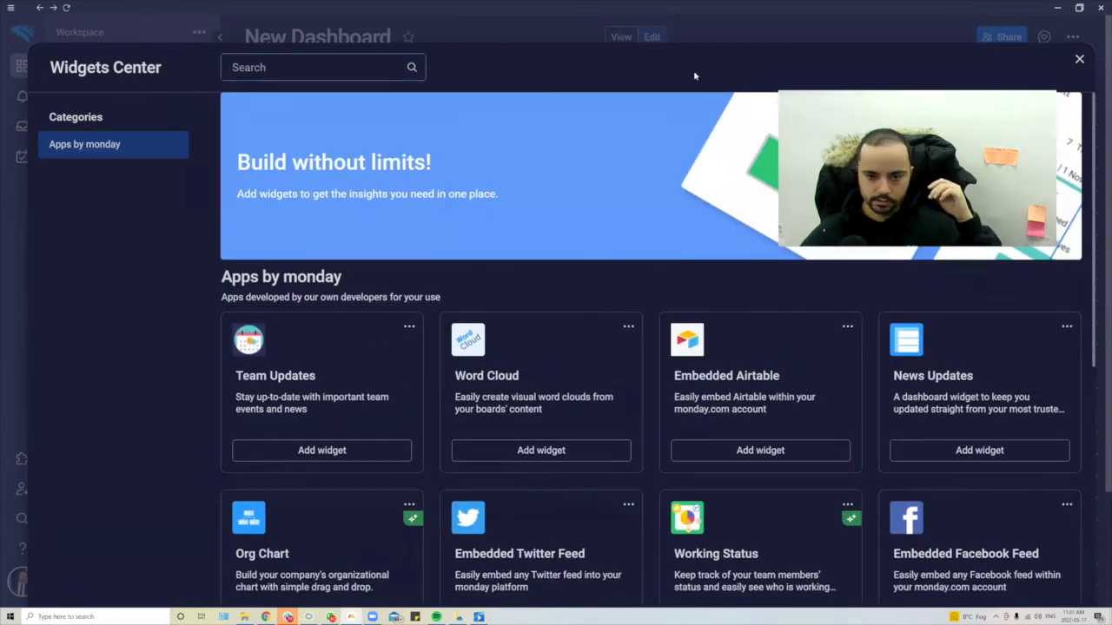
pyautogui.click(1080, 60)
# - Add a Chart widget counting items by status, showing Done 512 and Assigned 172
pyautogui.click(335, 76)
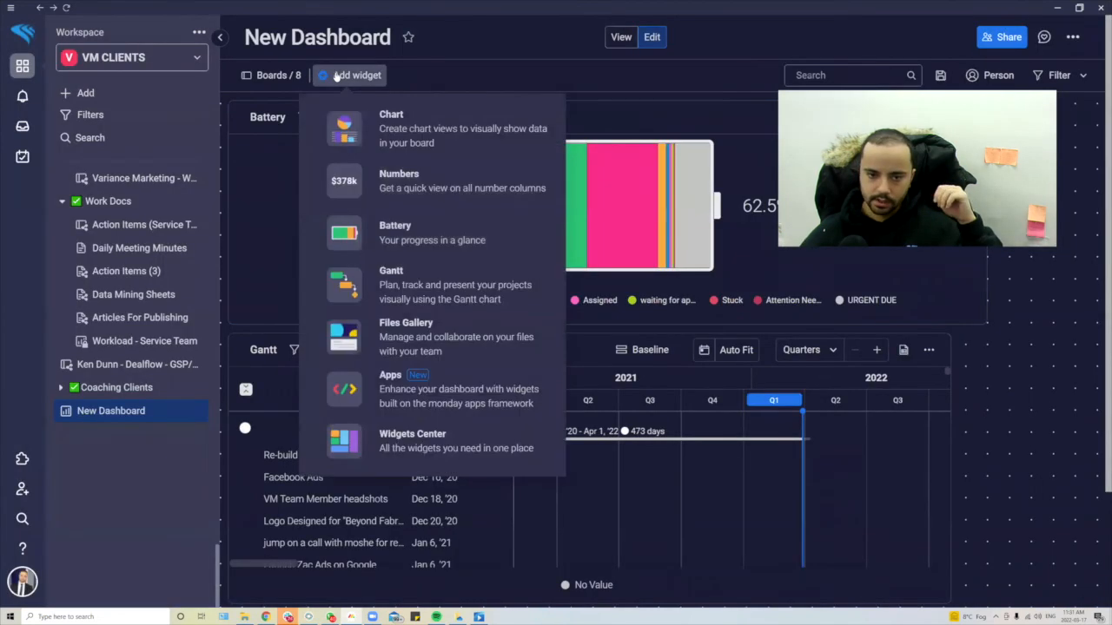
pyautogui.click(457, 452)
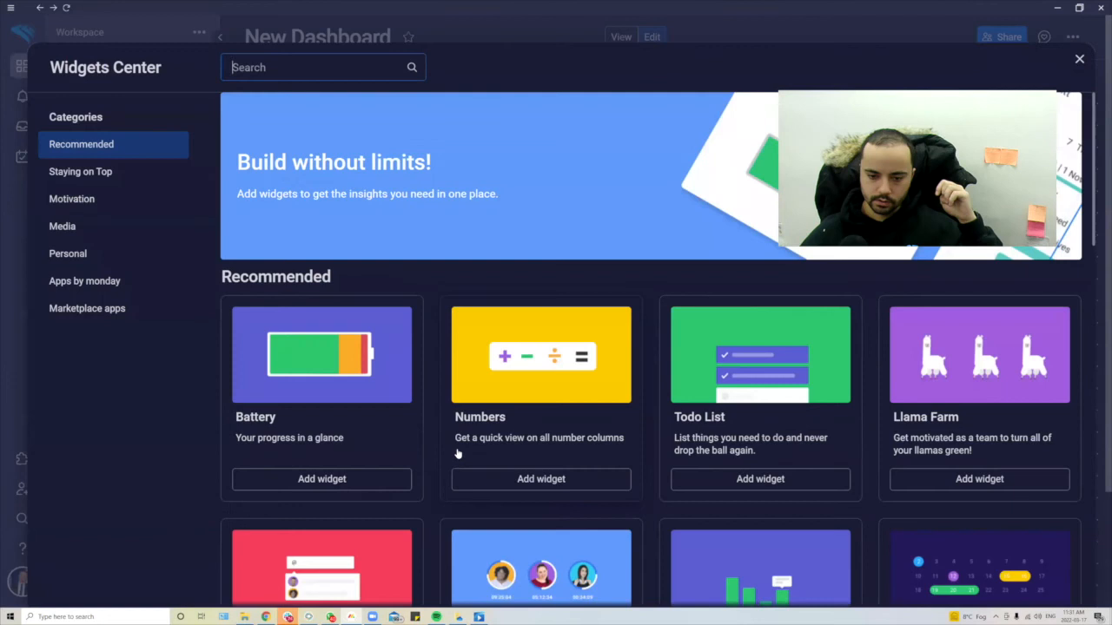
pyautogui.scroll(-4, 612, 442)
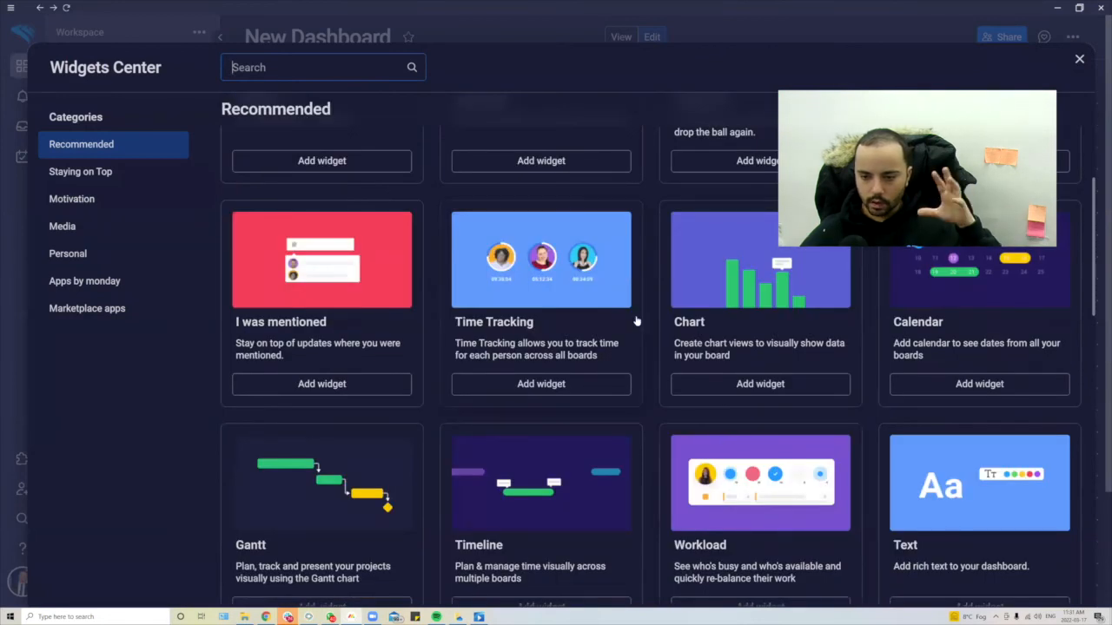
pyautogui.click(755, 277)
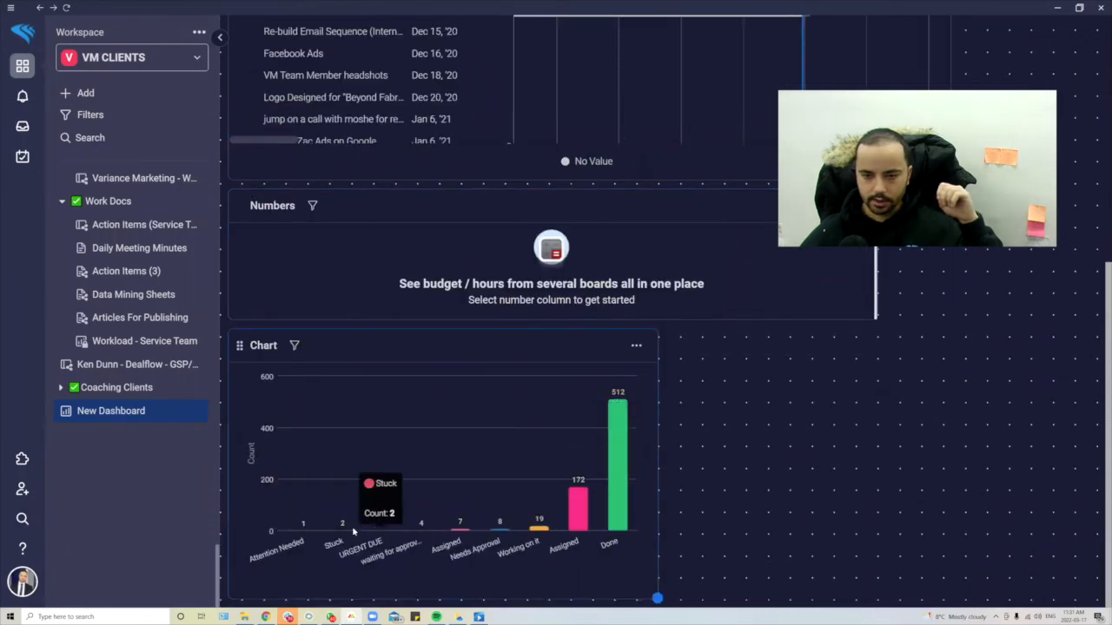
pyautogui.scroll(5, 556, 261)
pyautogui.click(370, 84)
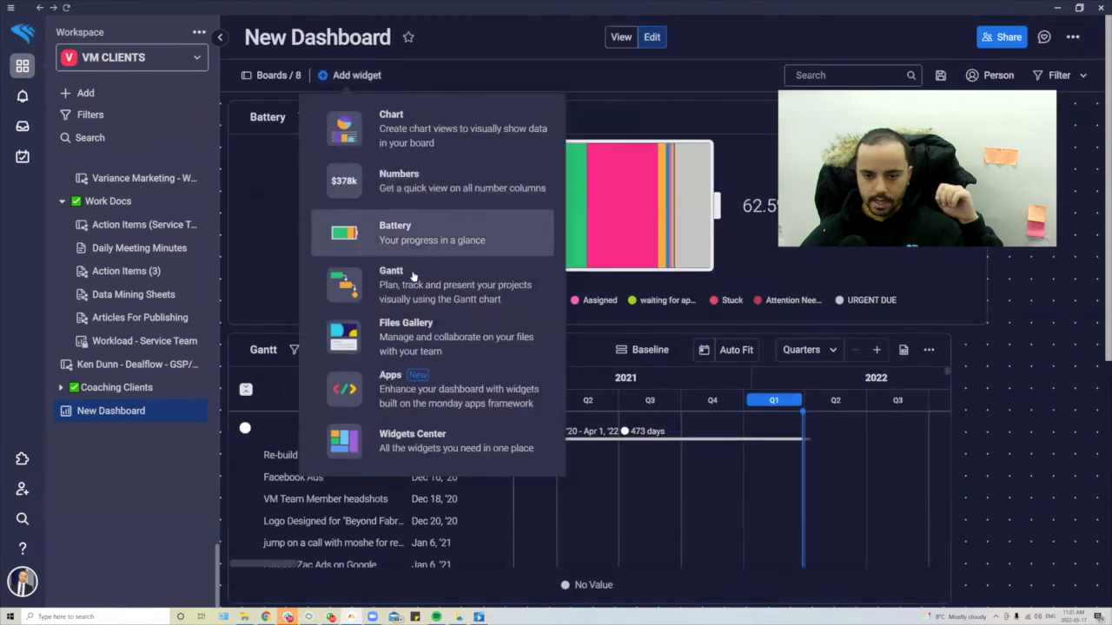
# - Add a Workload widget below the Chart and scroll through its weekly timeline
pyautogui.click(368, 432)
pyautogui.scroll(-8, 824, 323)
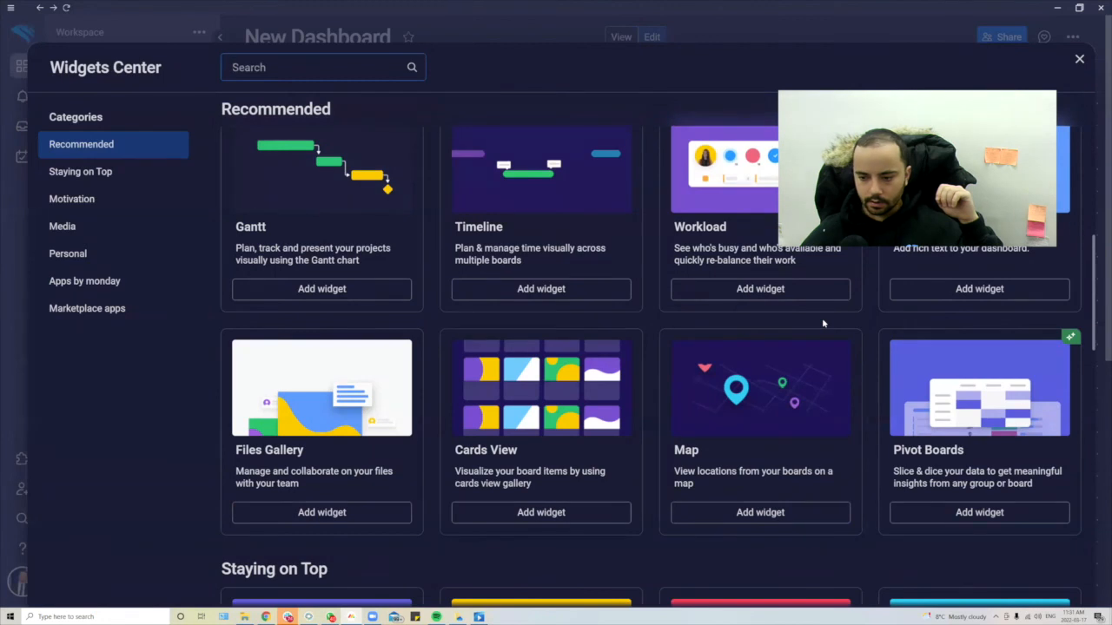
pyautogui.scroll(2, 823, 323)
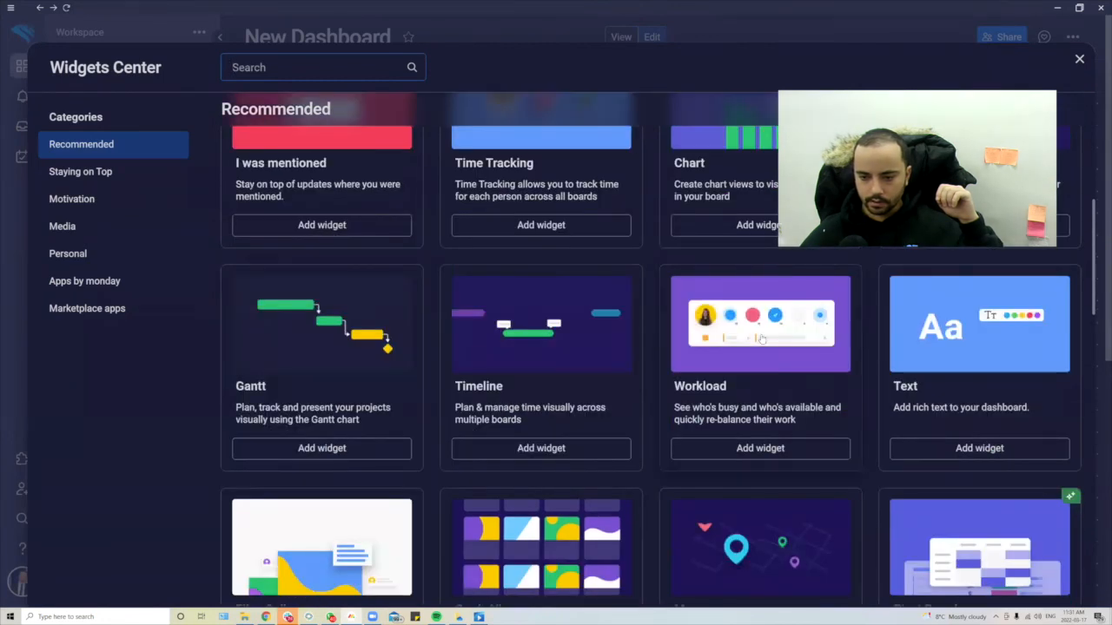
pyautogui.click(760, 338)
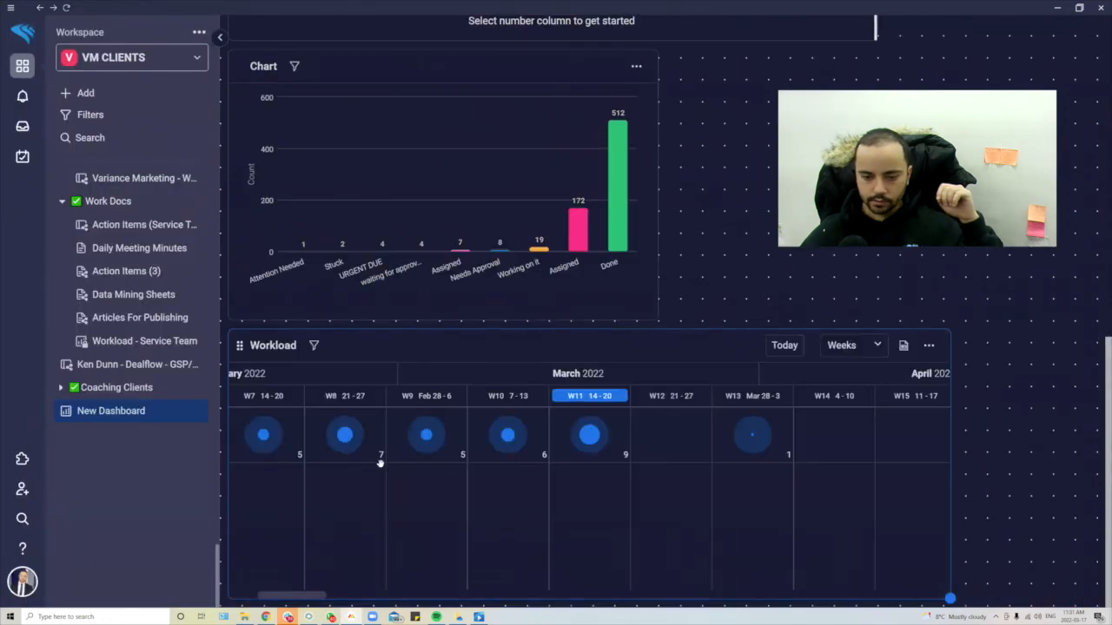
pyautogui.moveTo(304, 597)
pyautogui.mouseDown()
pyautogui.moveTo(269, 596)
pyautogui.moveTo(282, 599)
pyautogui.mouseUp()
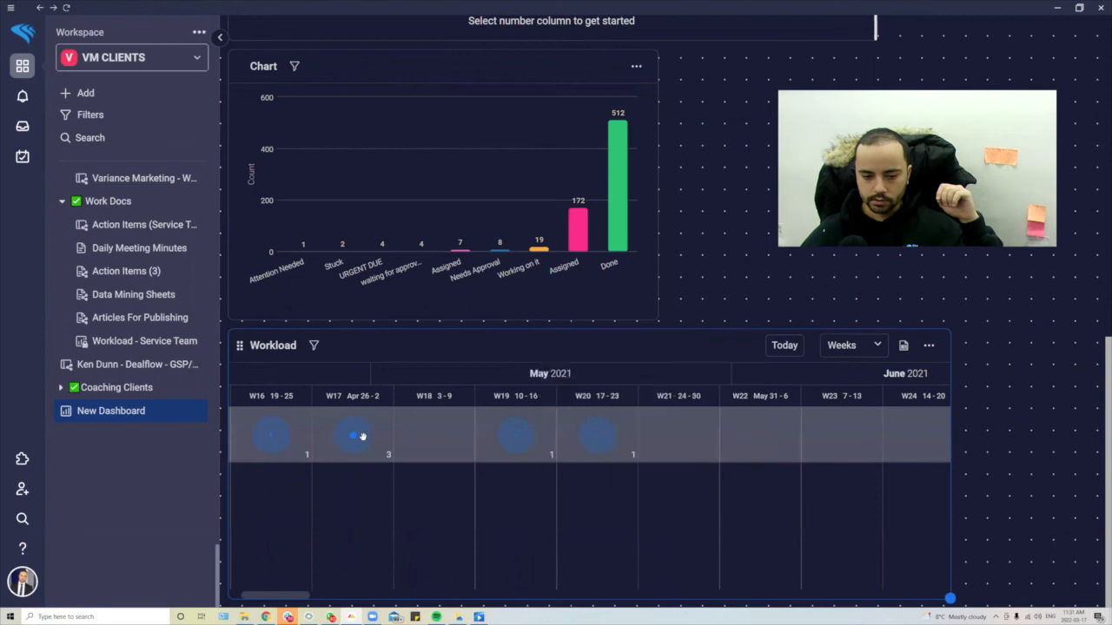
pyautogui.moveTo(352, 438)
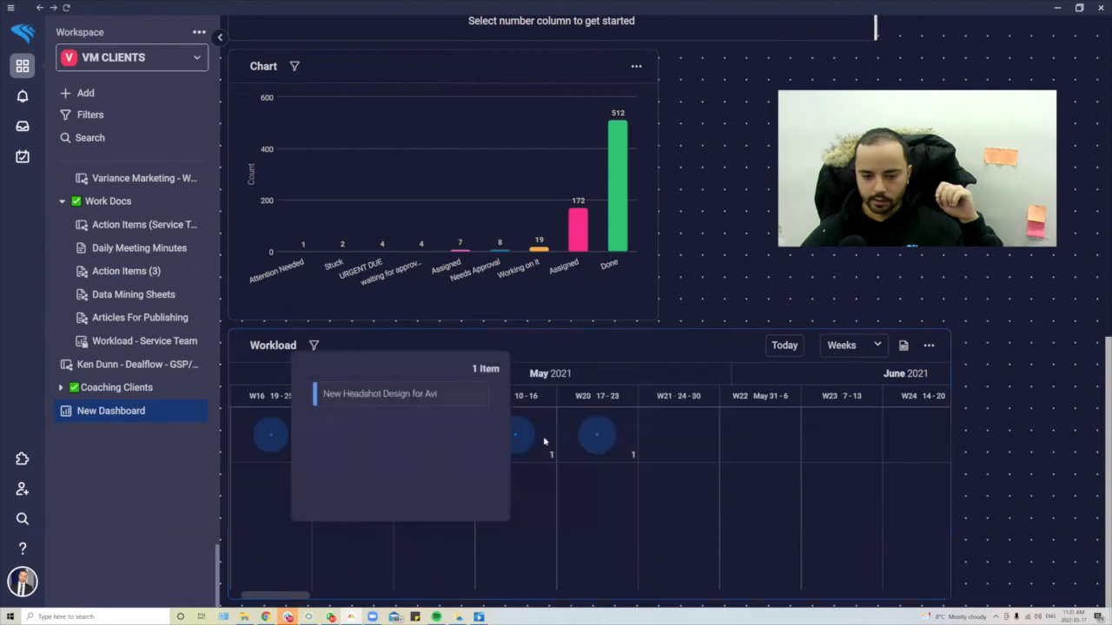
pyautogui.moveTo(296, 594)
pyautogui.mouseDown()
pyautogui.moveTo(361, 594)
pyautogui.moveTo(318, 598)
pyautogui.mouseUp()
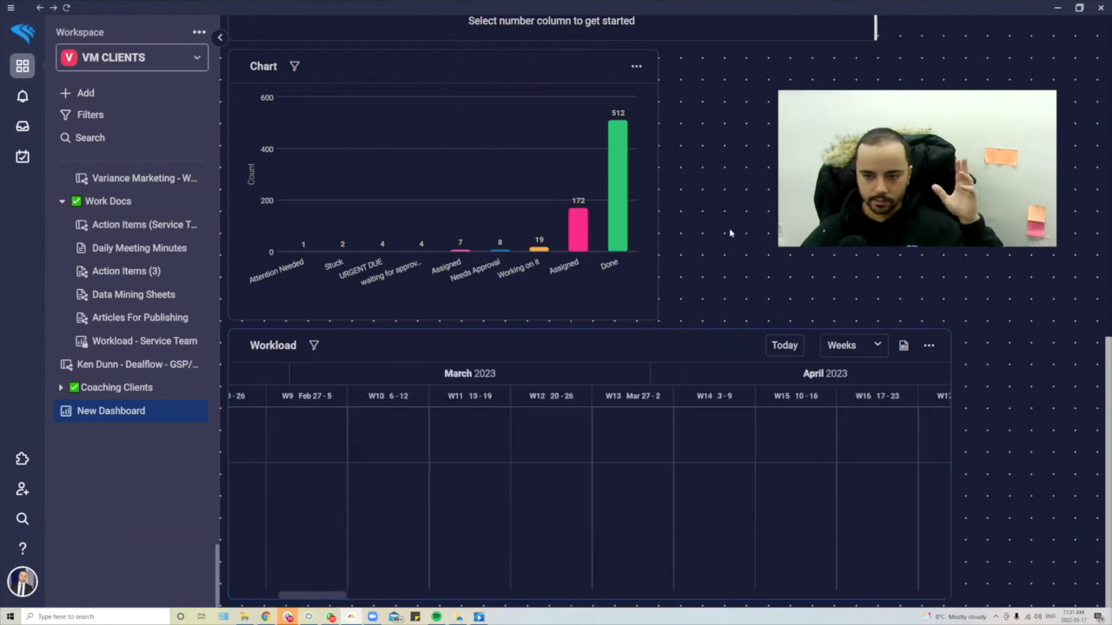
pyautogui.scroll(10, 660, 191)
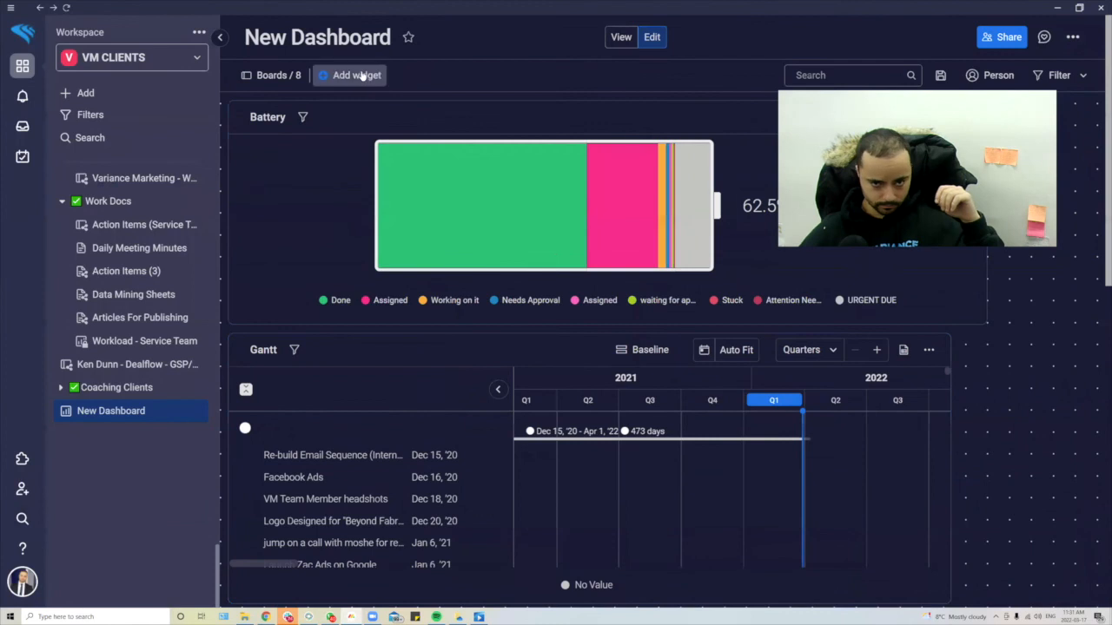
# - Add the Quote of the Day widget from the Widgets Center's Motivation section
pyautogui.click(362, 77)
pyautogui.scroll(-7, 477, 215)
pyautogui.scroll(4, 477, 216)
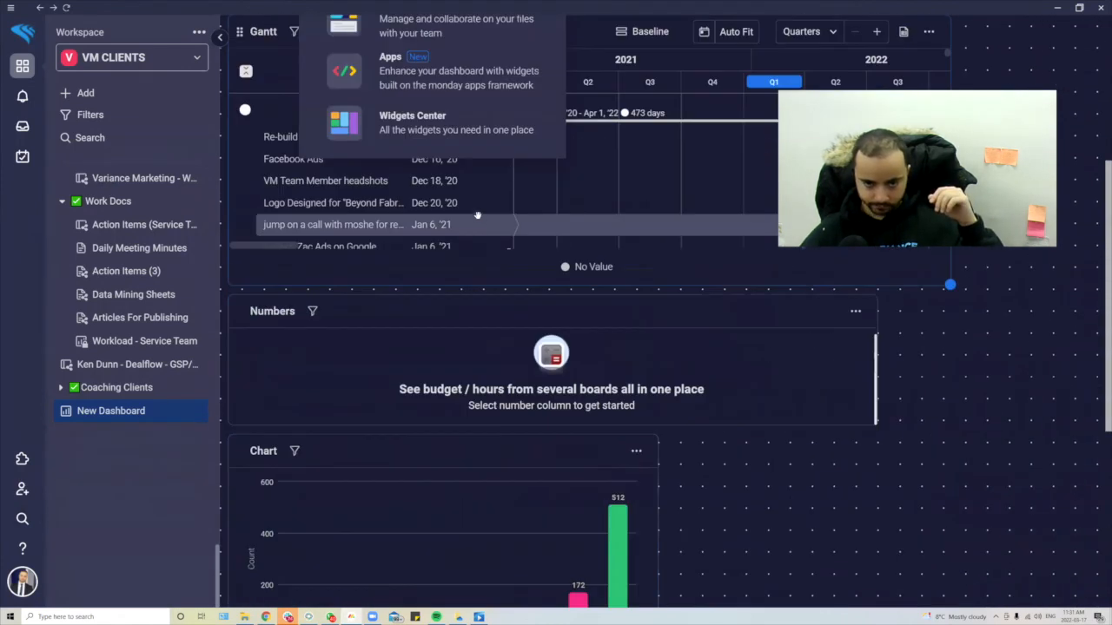
pyautogui.click(422, 132)
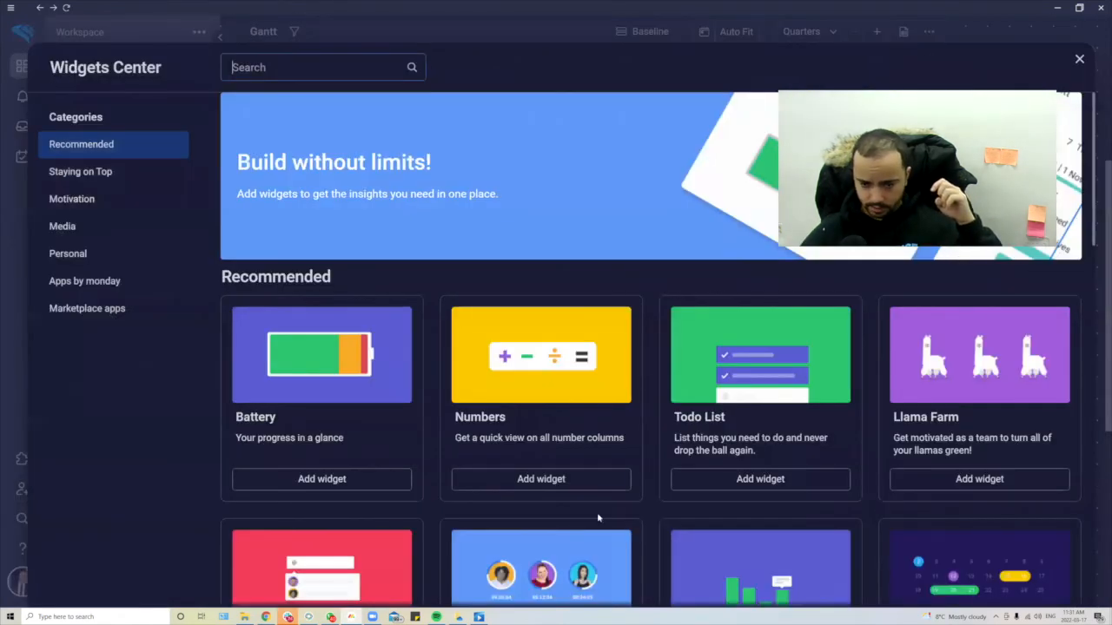
pyautogui.scroll(-12, 591, 497)
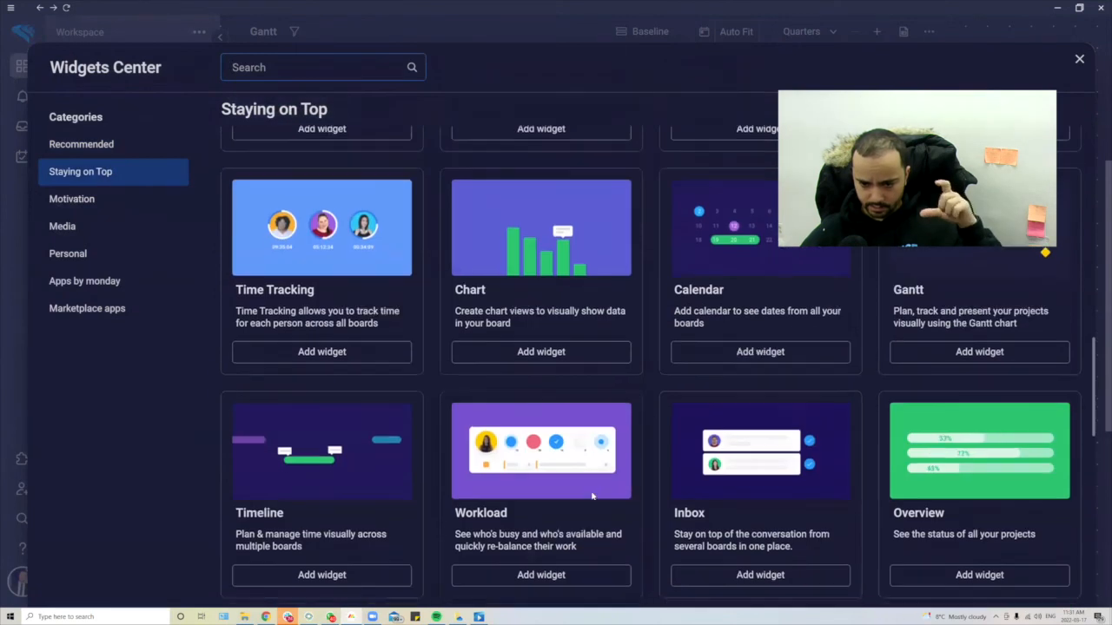
pyautogui.scroll(-2, 592, 494)
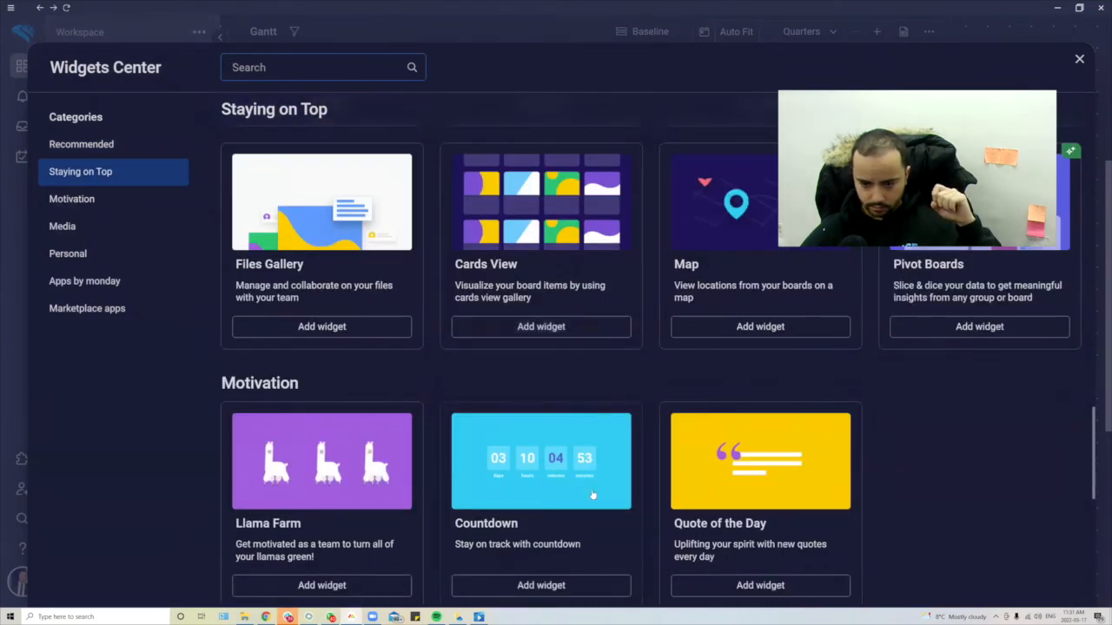
pyautogui.press('Escape')
# - Scroll the dashboard to check the quote 'Earn your leadership every day.' beside the Chart
pyautogui.scroll(-5, 743, 420)
pyautogui.scroll(6, 837, 335)
pyautogui.scroll(-5, 874, 358)
pyautogui.scroll(-5, 875, 359)
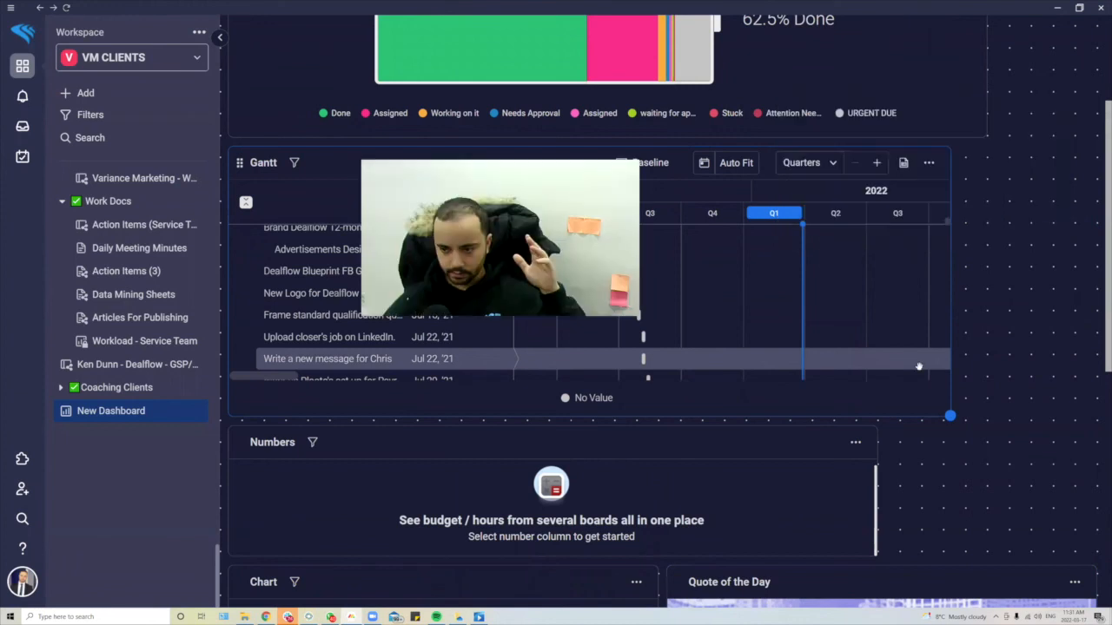
pyautogui.scroll(-8, 919, 367)
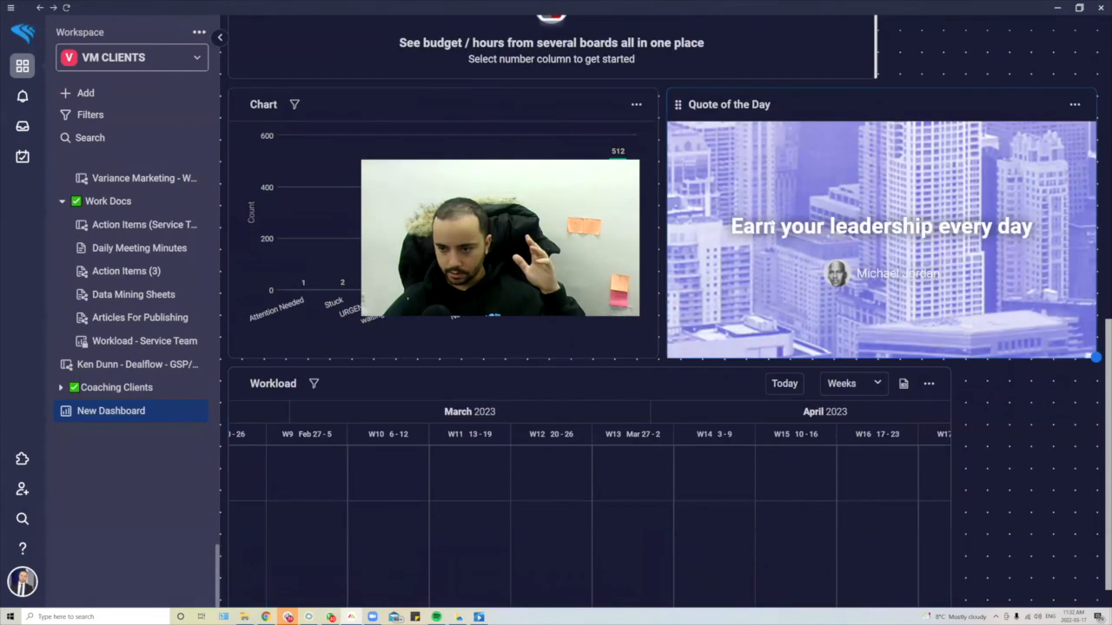
pyautogui.scroll(5, 951, 409)
pyautogui.scroll(-5, 1007, 391)
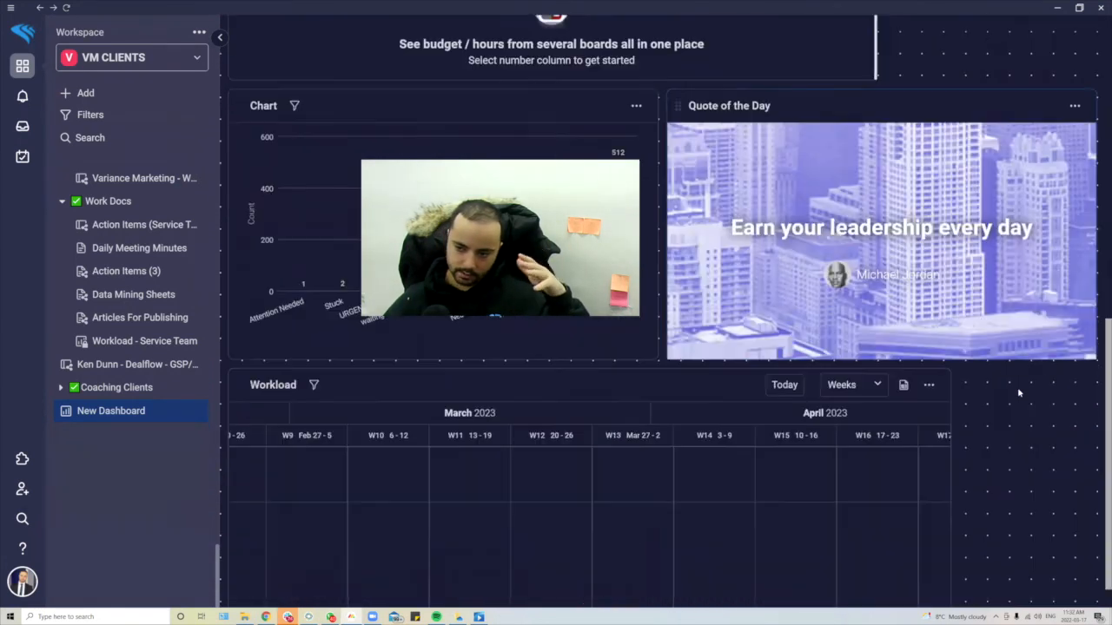
pyautogui.scroll(10, 912, 356)
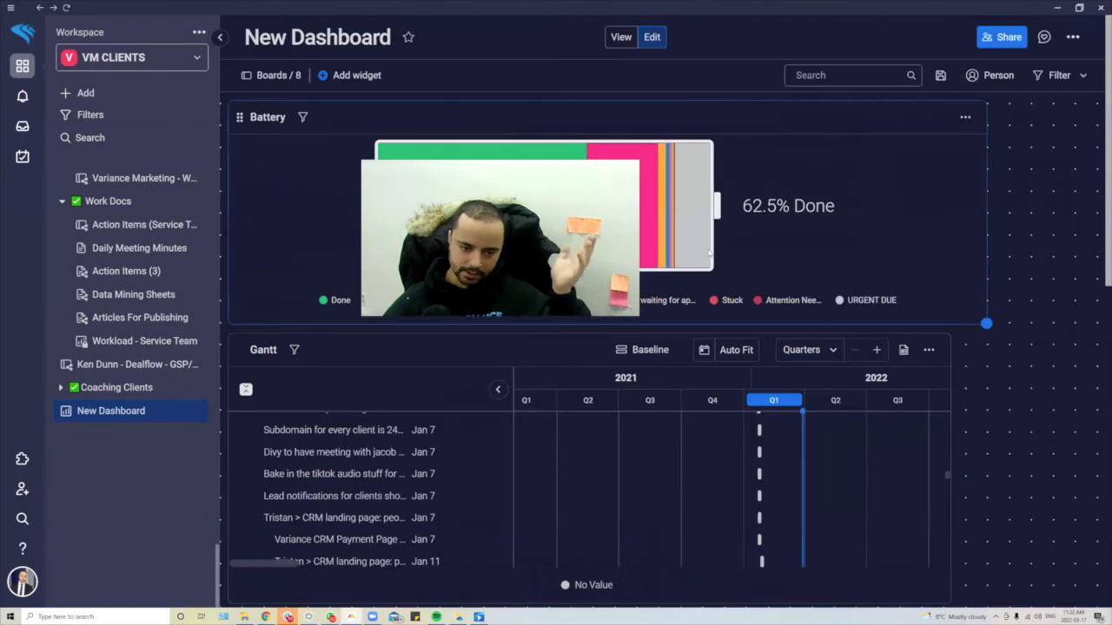
# - Delete New Dashboard from the VM CLIENTS sidebar via its right-click menu
pyautogui.rightClick(186, 409)
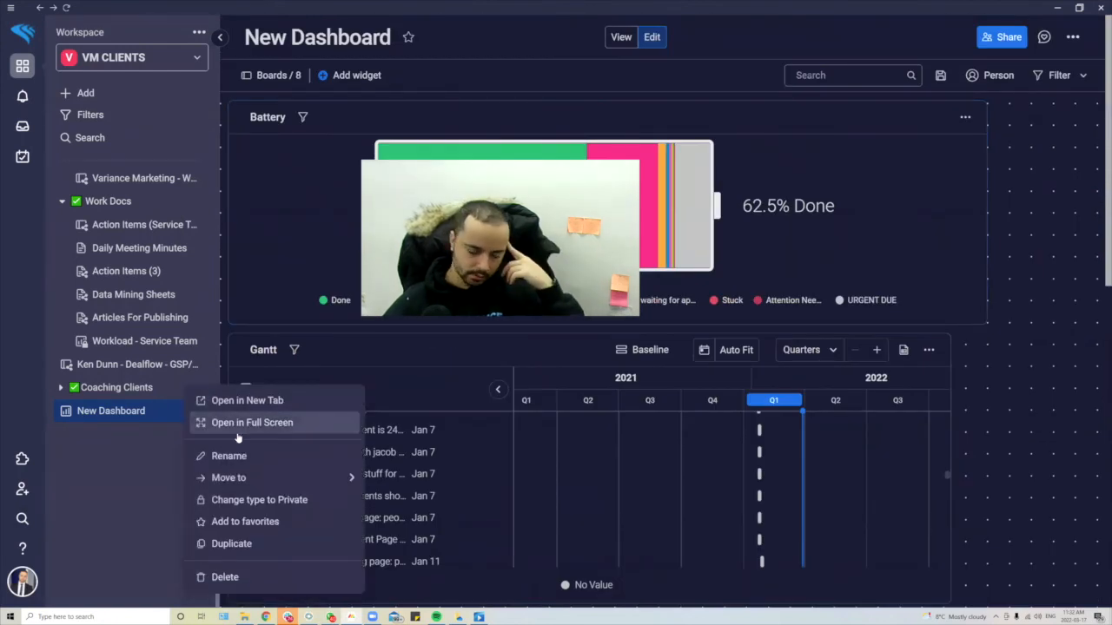
pyautogui.click(252, 584)
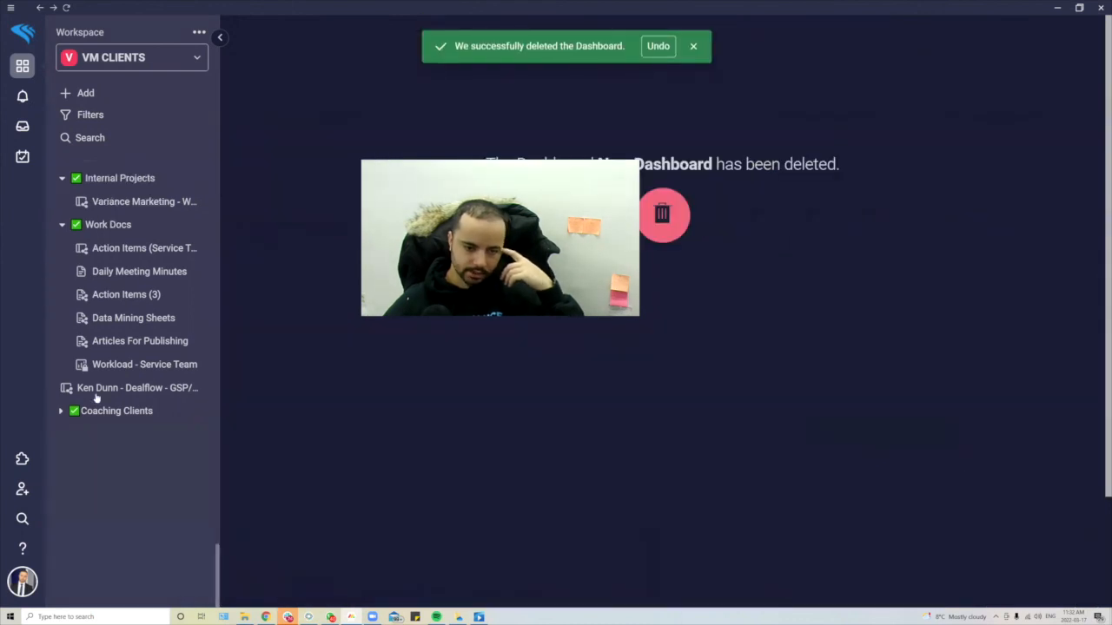
pyautogui.scroll(15, 86, 410)
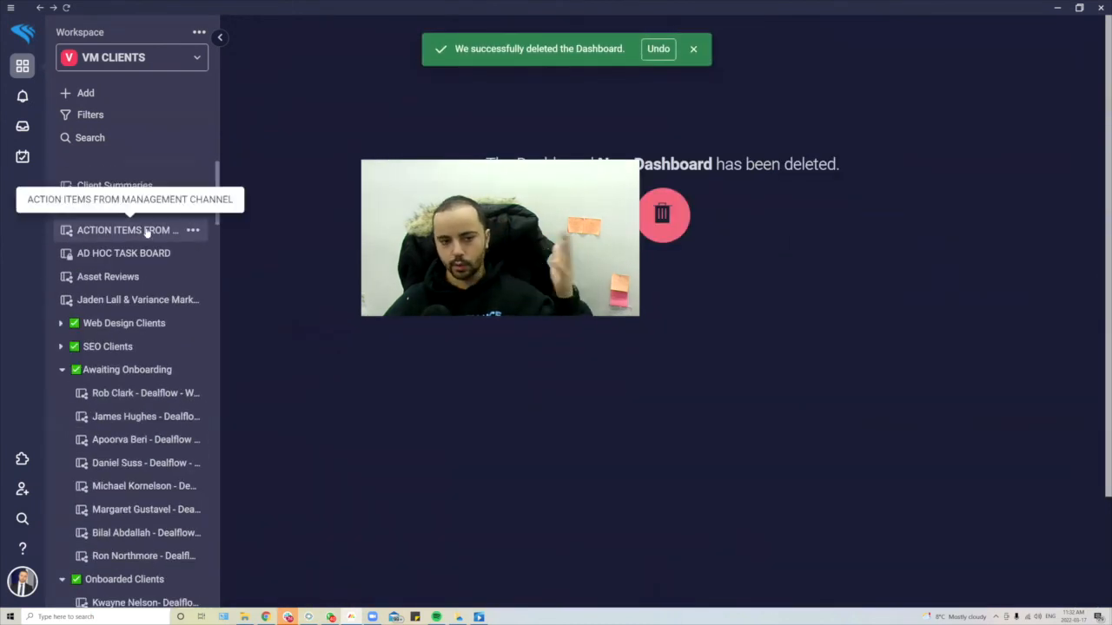